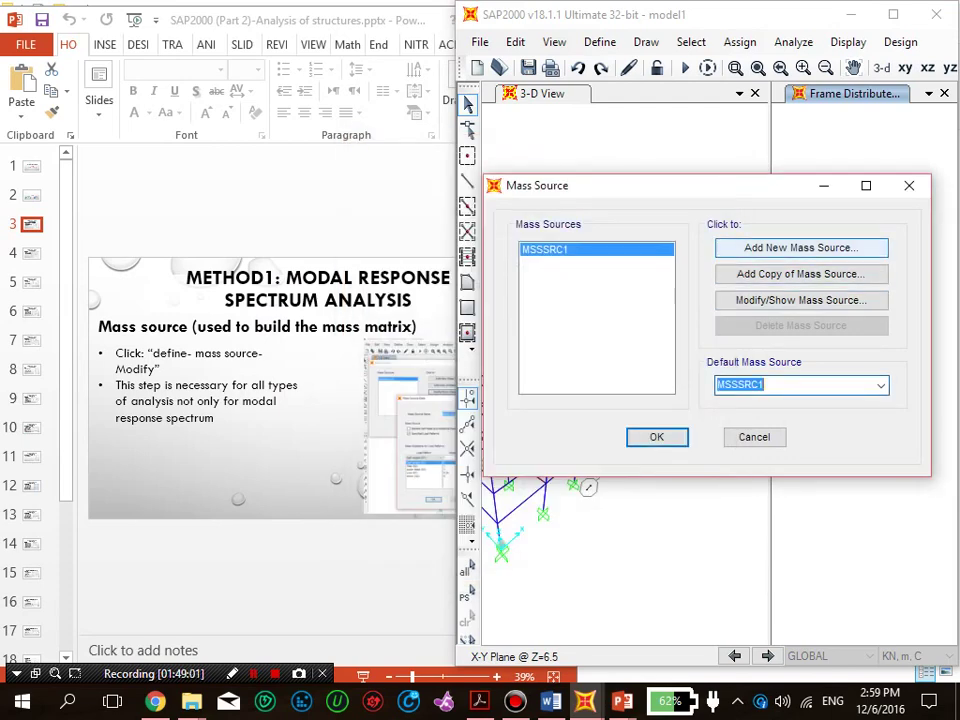
click(800, 300)
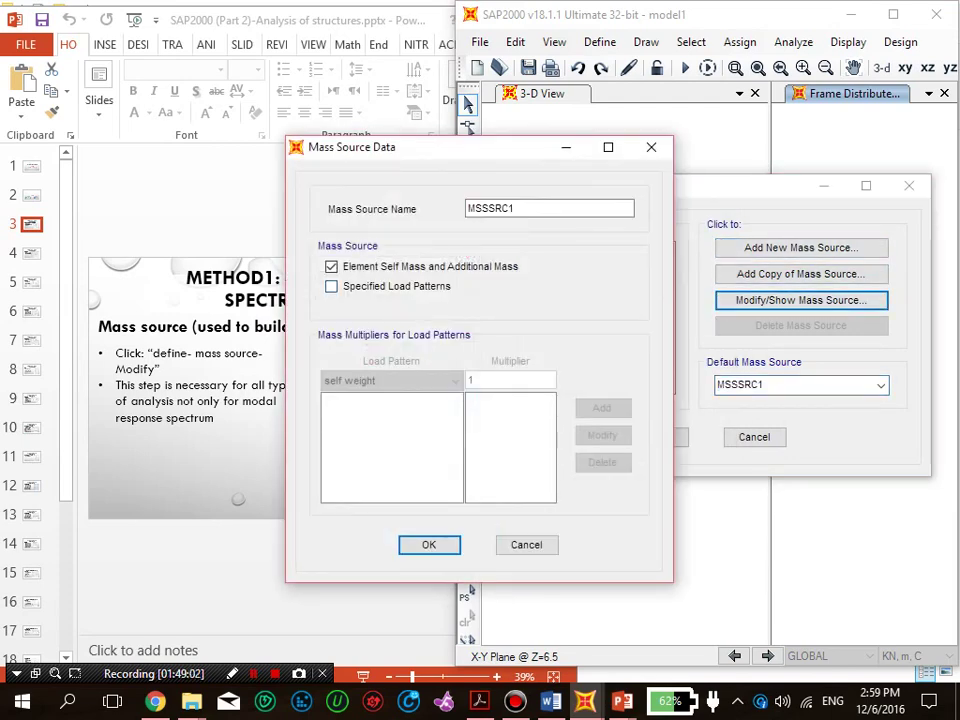
click(651, 147)
click(801, 248)
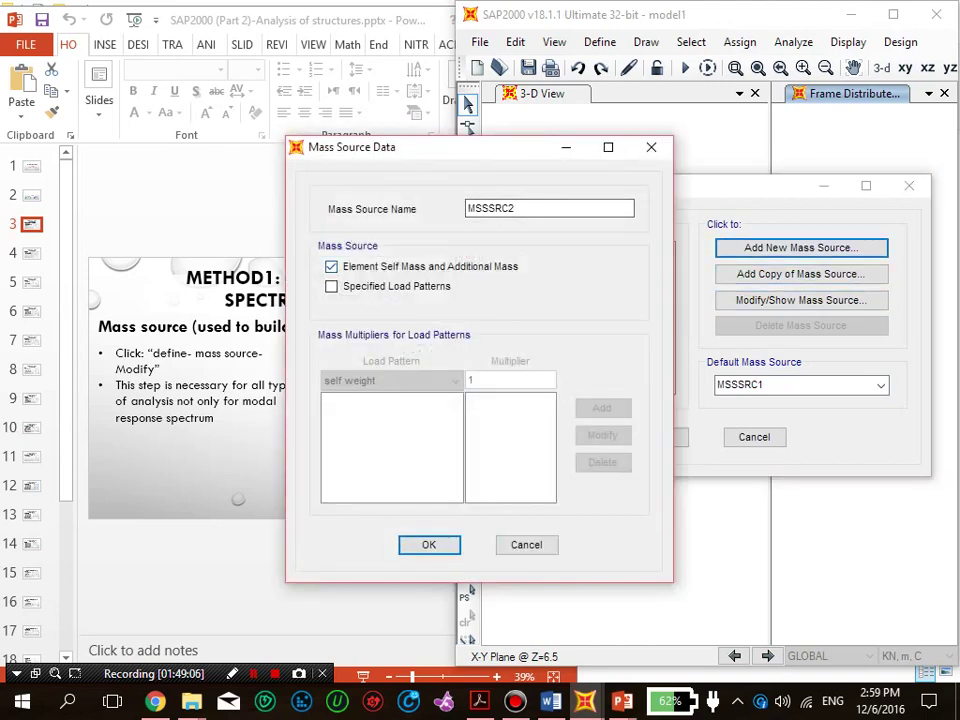
click(526, 545)
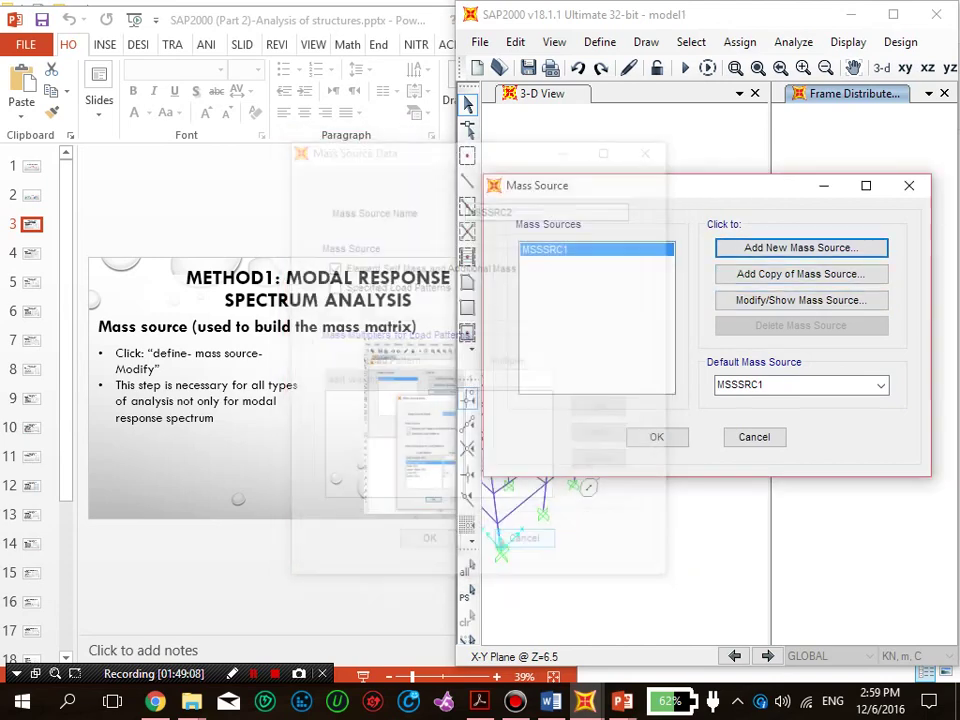
click(909, 186)
click(893, 14)
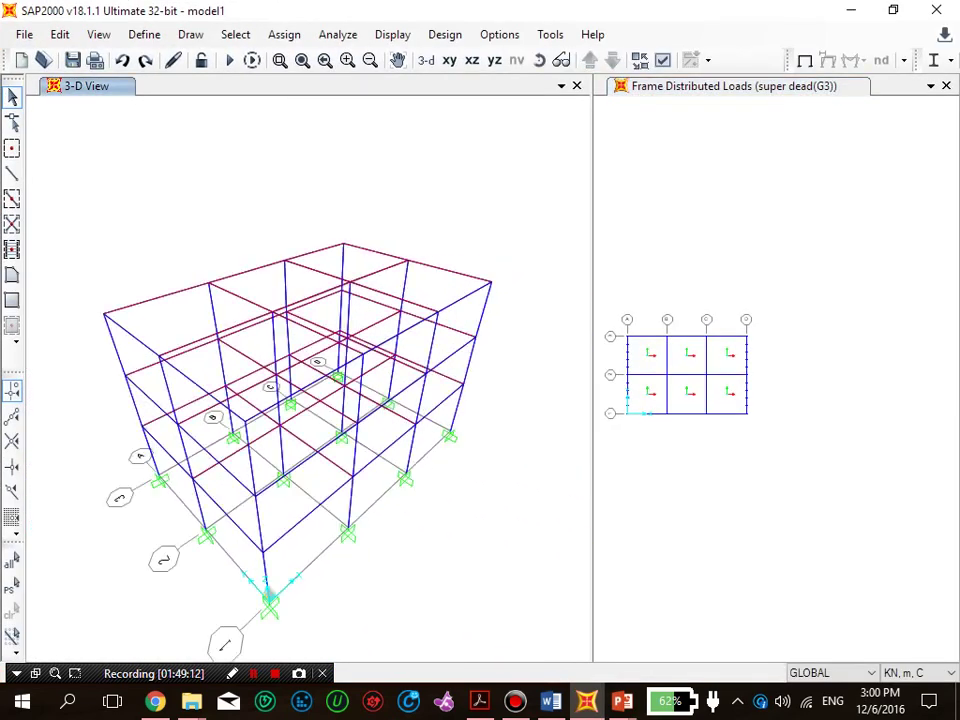
scroll(265, 428, up, 3)
scroll(305, 411, down, 3)
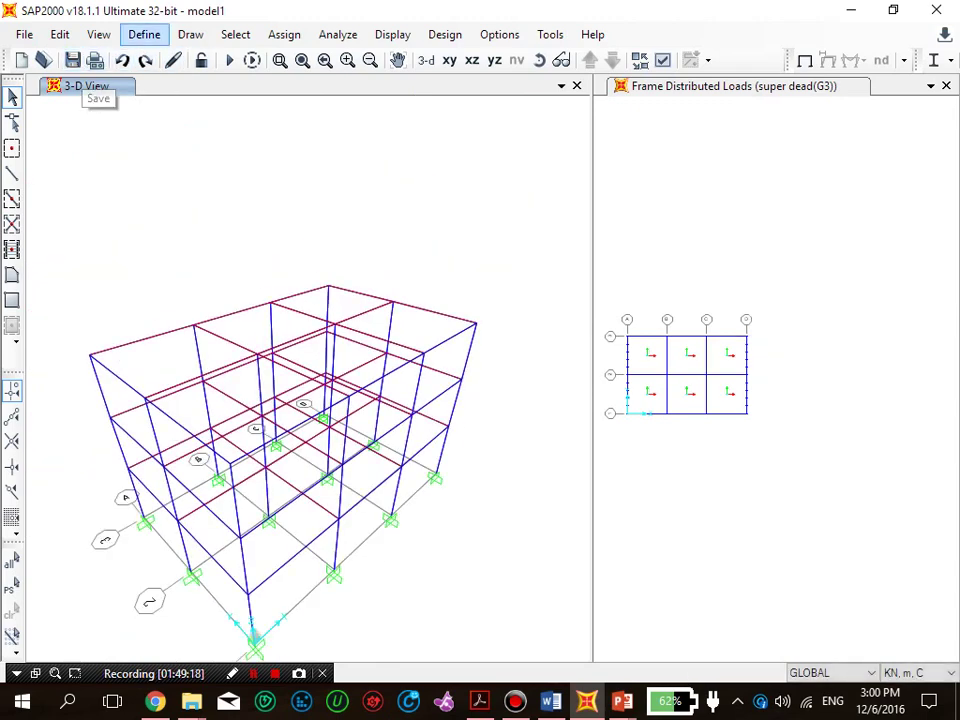
click(144, 34)
click(144, 34)
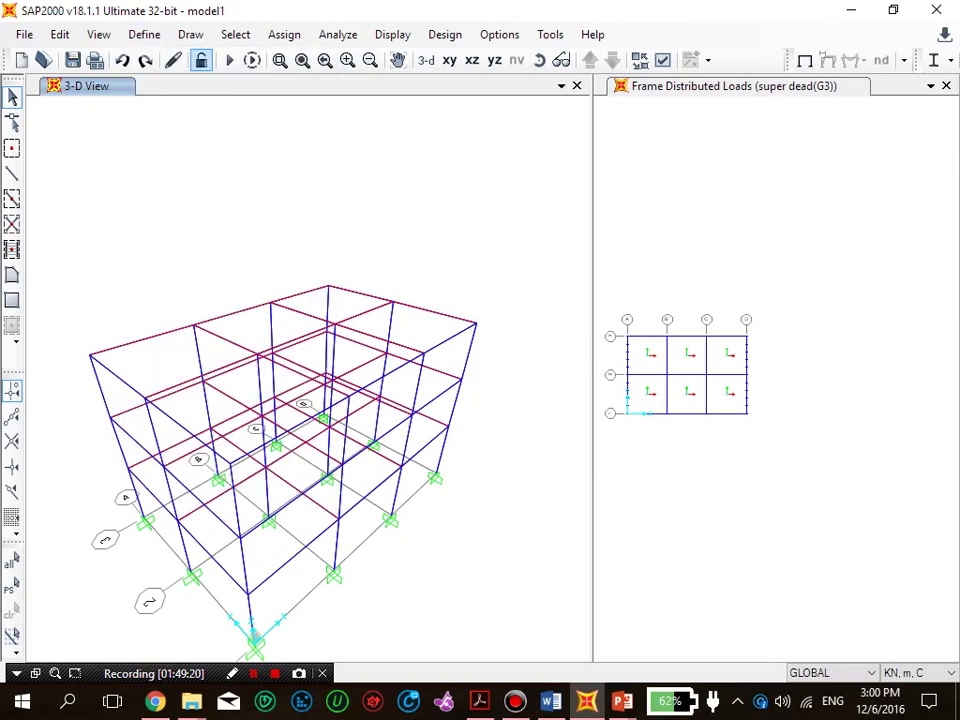
click(144, 34)
click(160, 120)
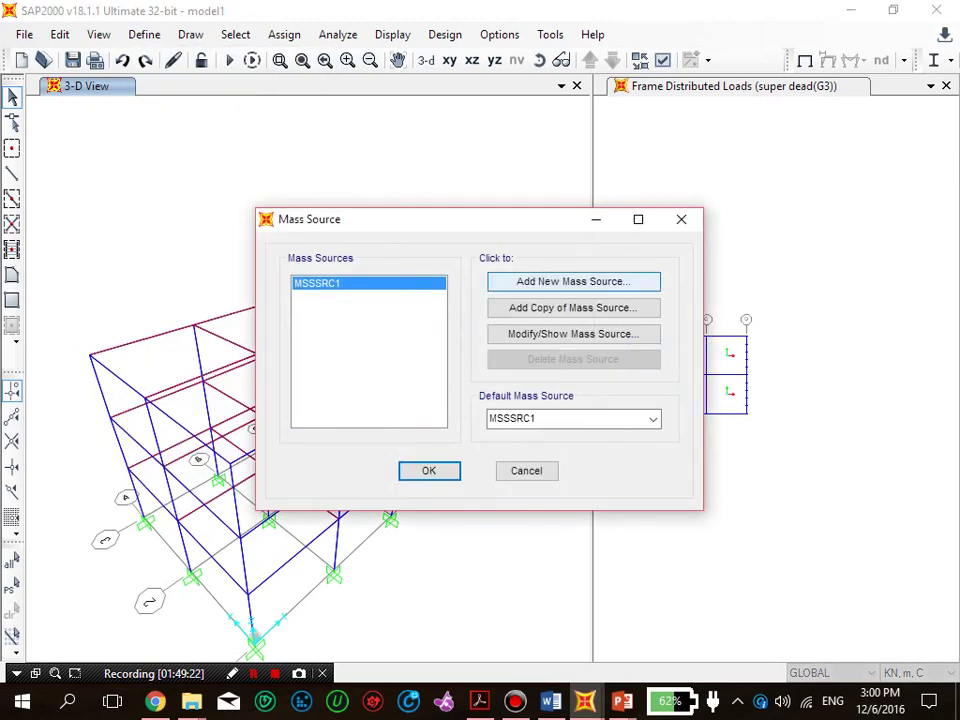
click(573, 333)
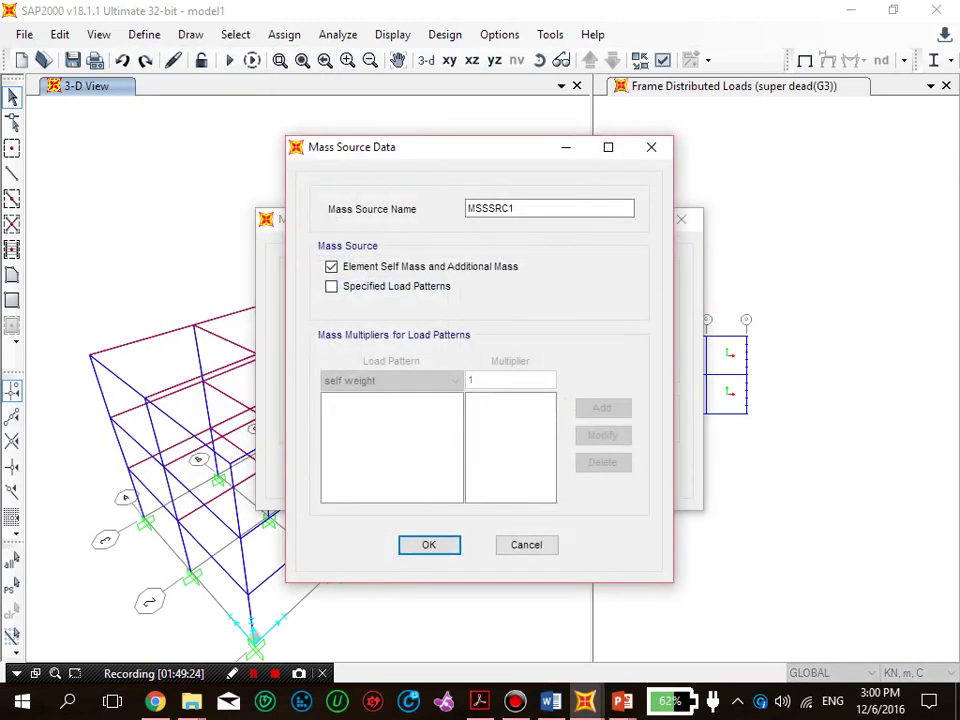
click(331, 286)
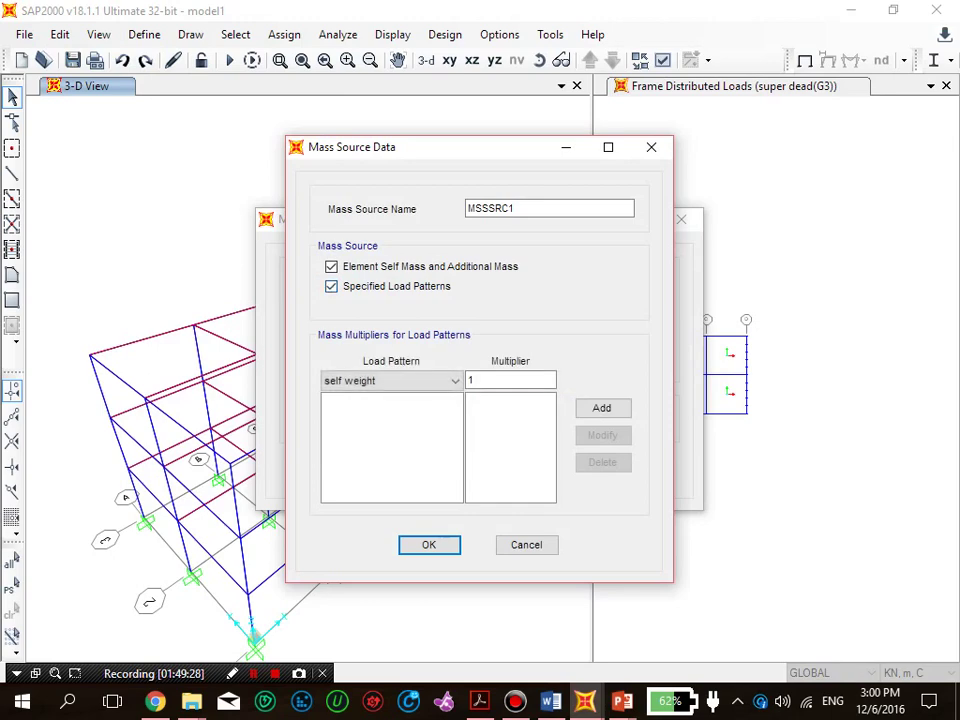
click(651, 147)
click(681, 219)
mouse_move(690, 11)
mouse_down()
mouse_move(696, 32)
mouse_move(670, 10)
mouse_move(676, 20)
mouse_up()
Step: Open the MSSSRC1 mass source definition for modification and rename it "mass ousrce"
click(567, 42)
click(618, 126)
drag(461, 229, 656, 175)
click(770, 280)
drag(420, 147, 535, 124)
double_click(610, 185)
text(mass ousrce)
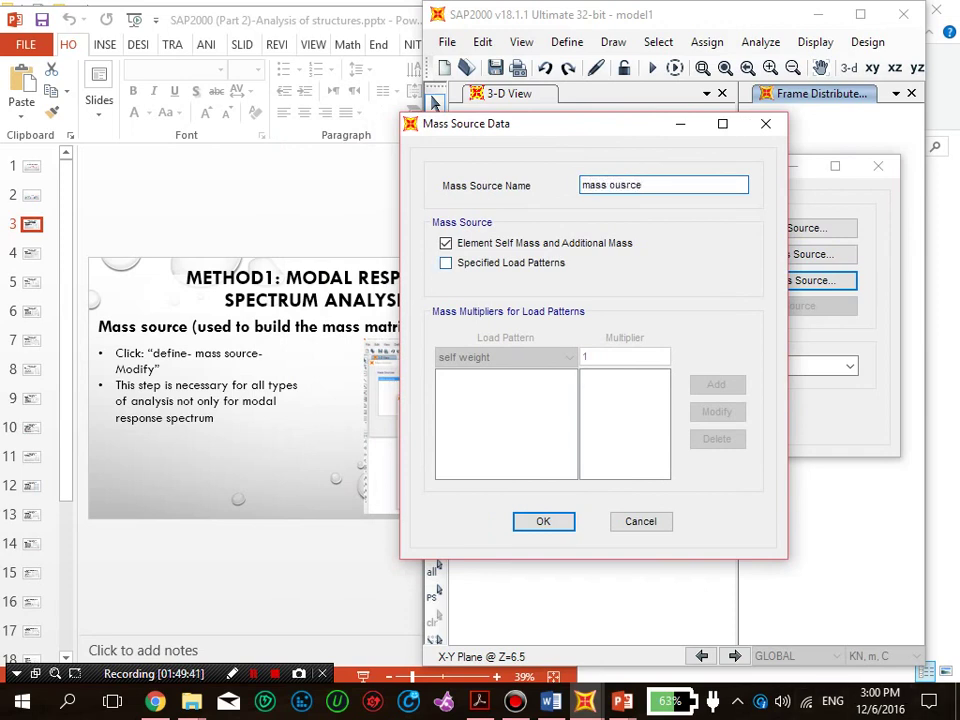
Step: Base the mass source on specified load patterns only, excluding element self mass and additional mass
click(445, 262)
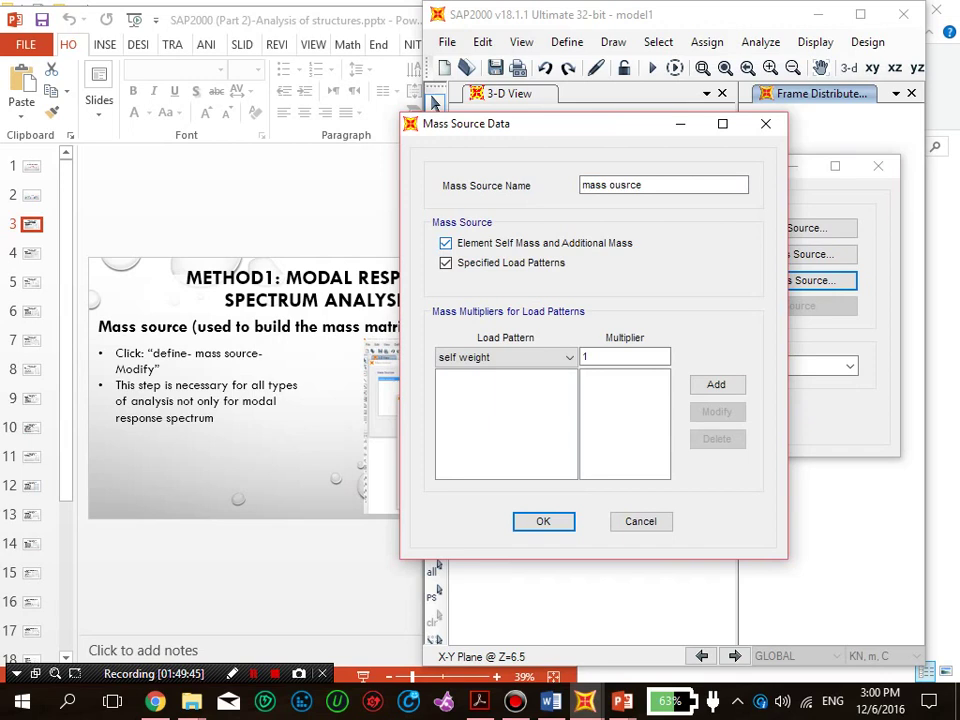
click(446, 243)
click(446, 243)
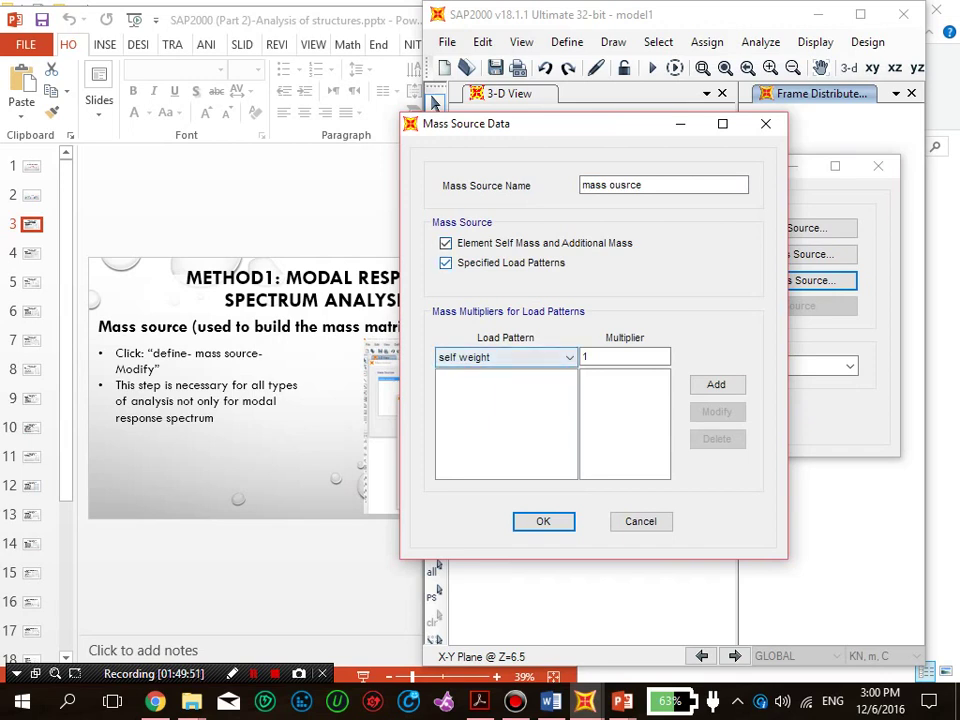
click(446, 243)
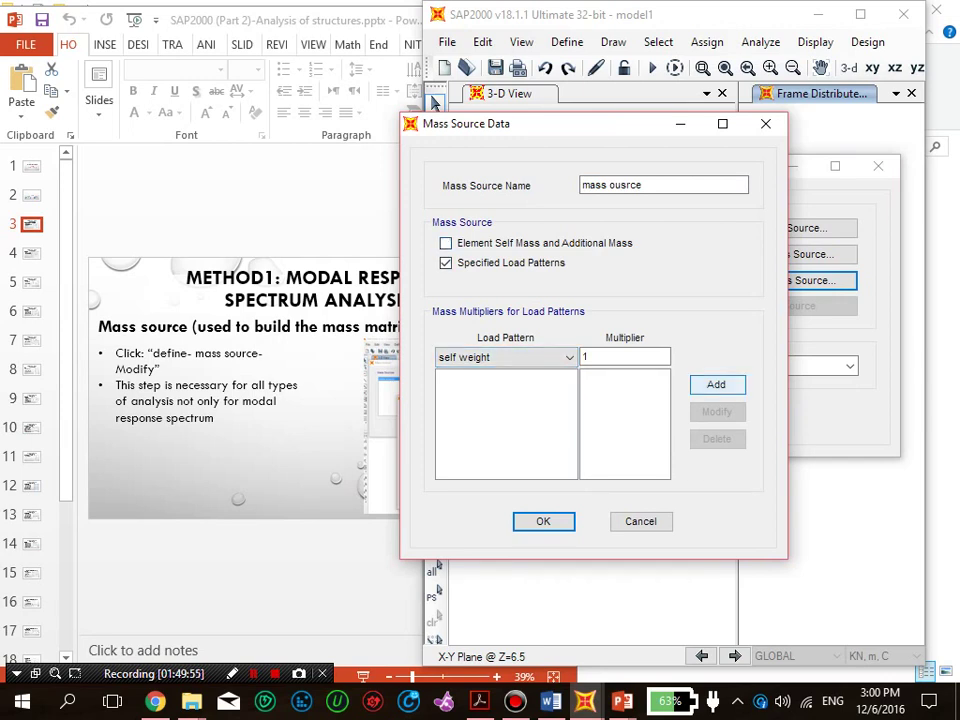
Step: Add the self weight, Slab(G2) and super dead(G3) load patterns to the mass source, each with a multiplier of 1
click(716, 384)
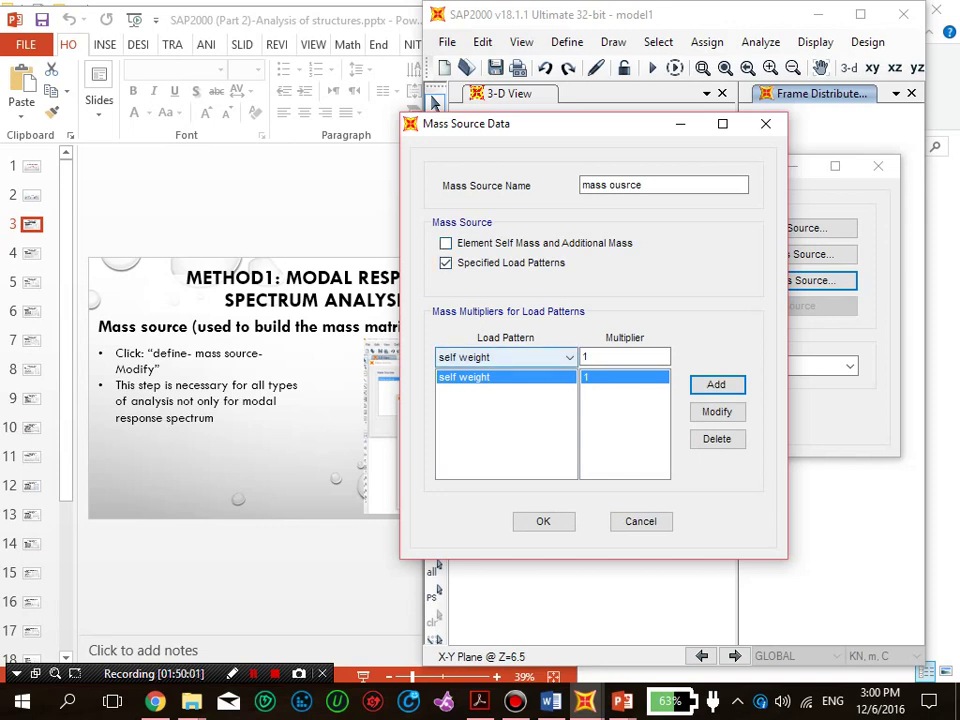
drag(540, 123, 617, 123)
click(645, 357)
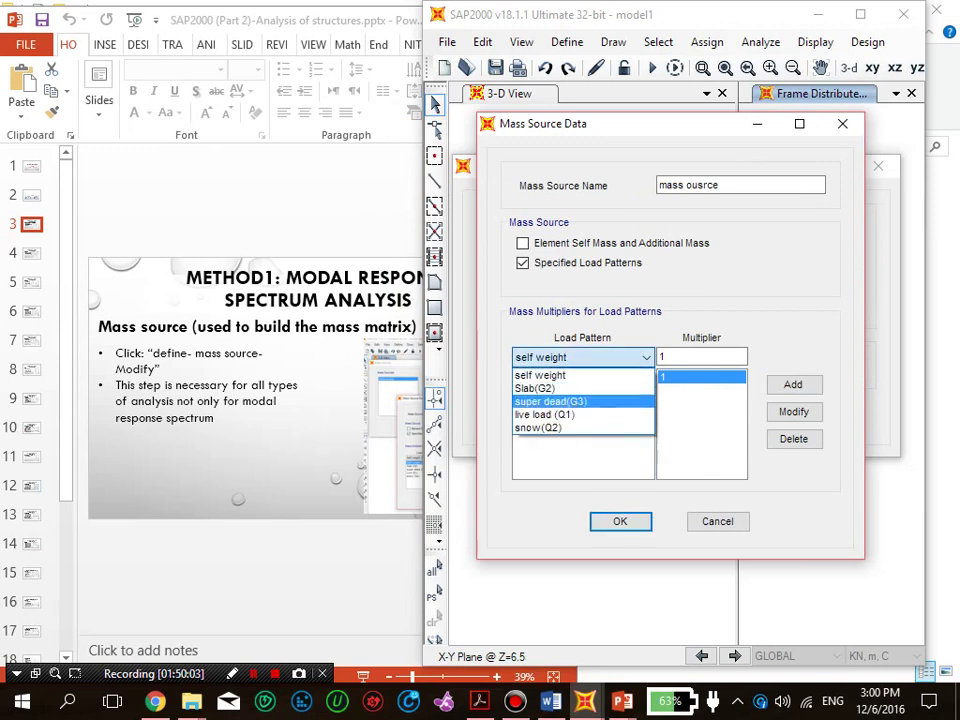
click(590, 388)
click(792, 384)
click(645, 357)
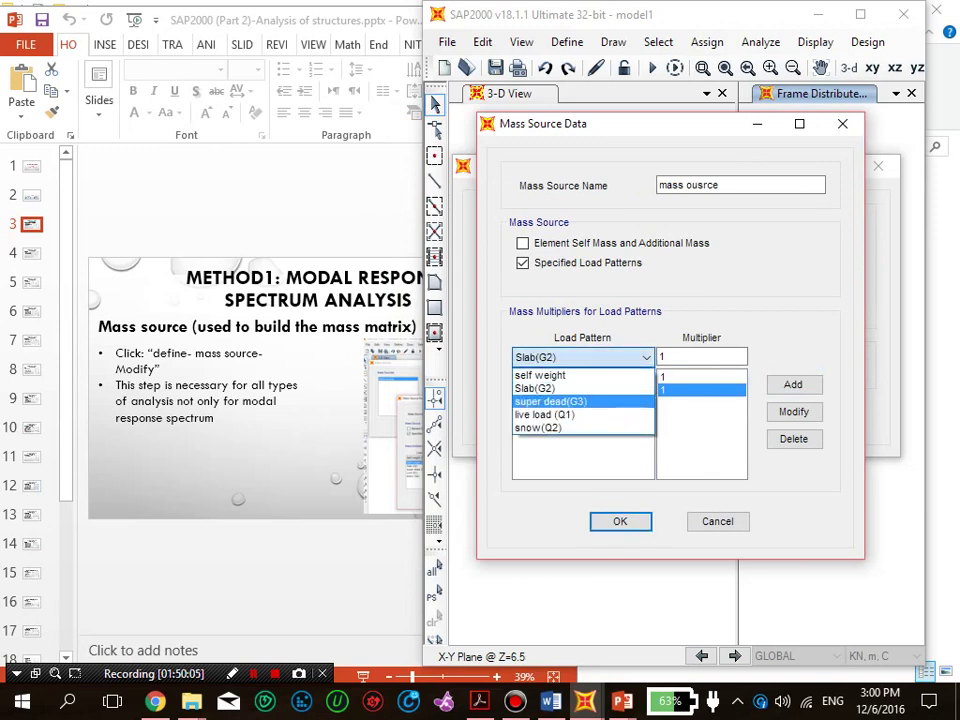
click(550, 399)
click(792, 384)
click(645, 357)
click(550, 414)
key(Tab)
text(0.24)
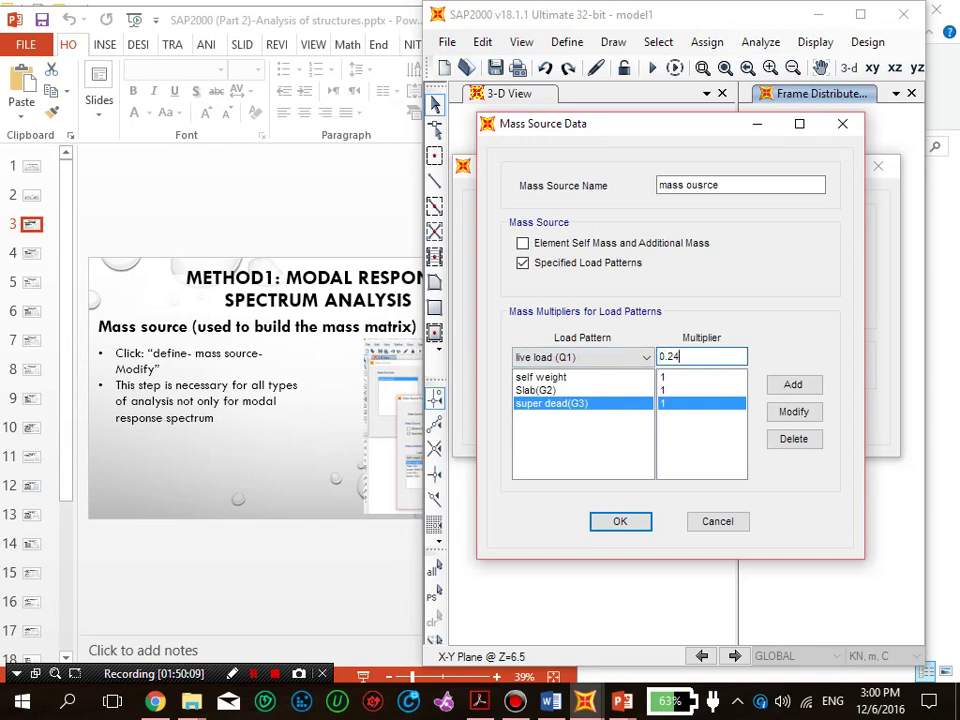
Step: Add the snow(Q2) load pattern to the mass source with a multiplier of 0
click(645, 357)
click(550, 427)
key(Tab)
text(0)
click(792, 384)
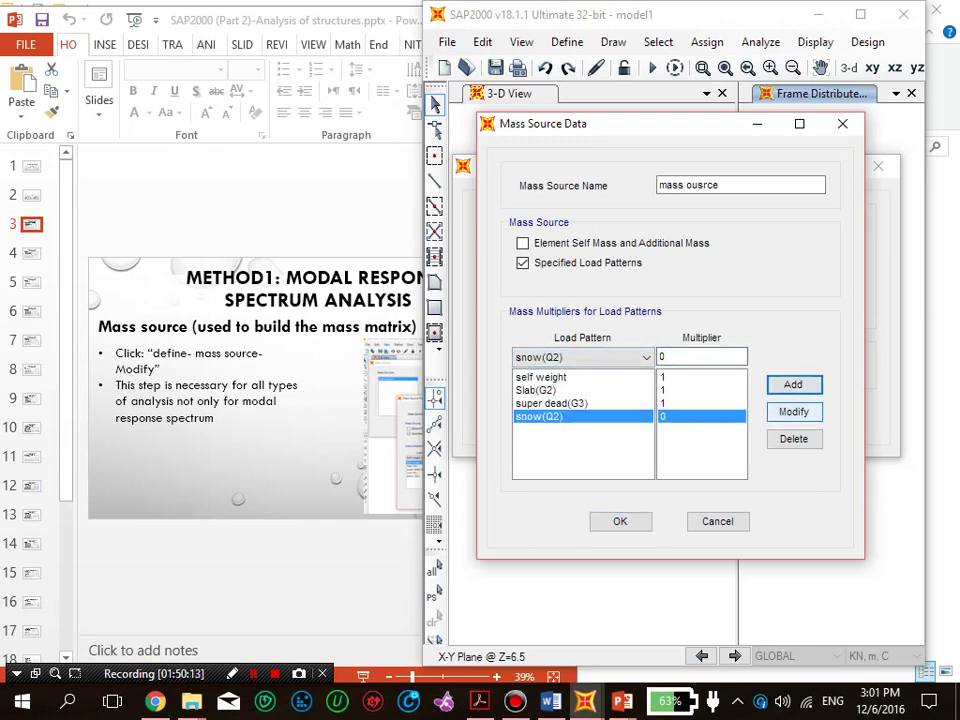
Step: Add the live load (Q1) pattern with a multiplier of 0.24 and accept the mass source data
click(645, 357)
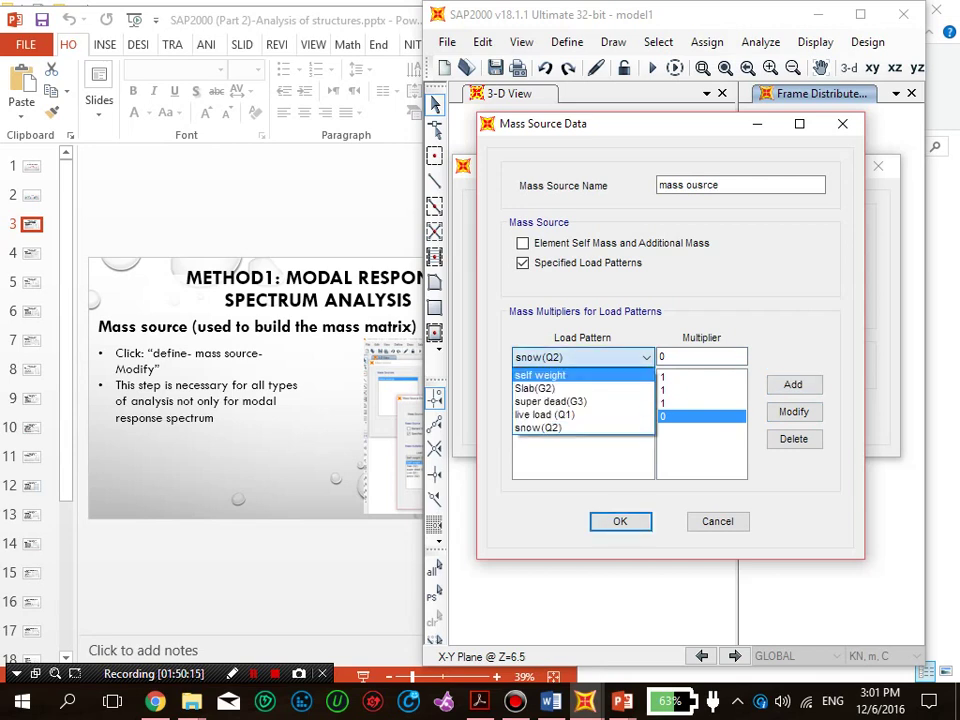
click(550, 414)
key(Tab)
text(0.2)
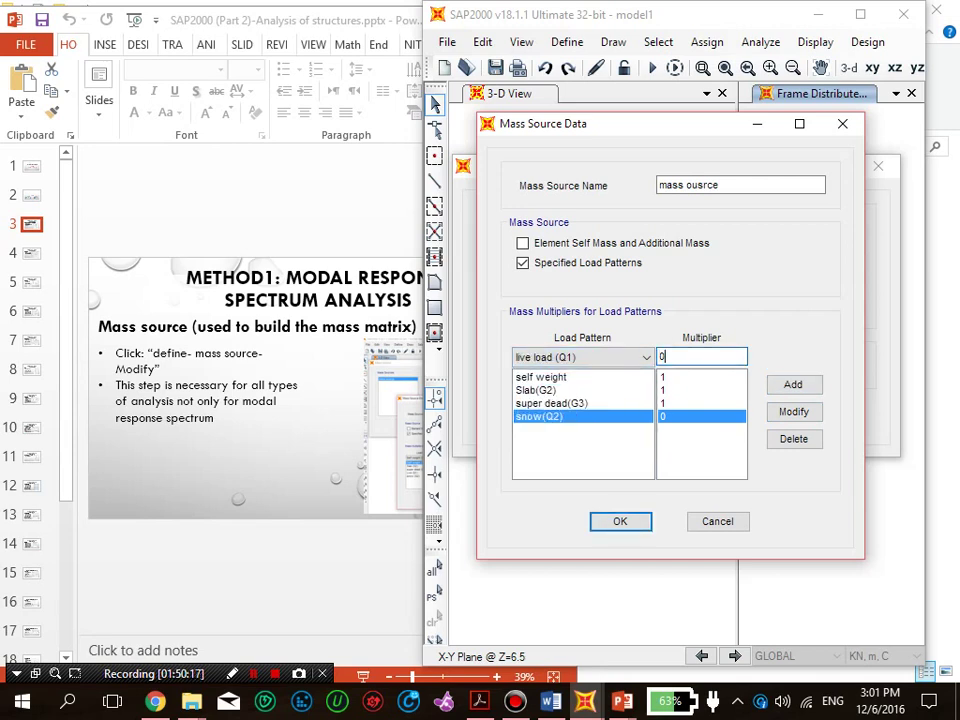
text(4)
click(792, 384)
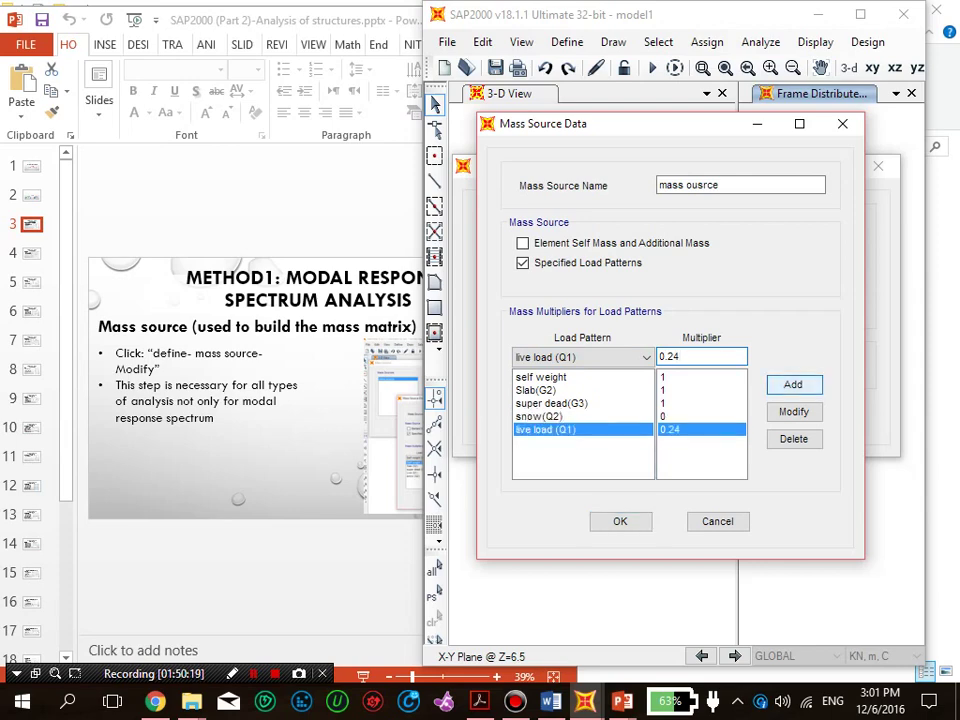
click(620, 521)
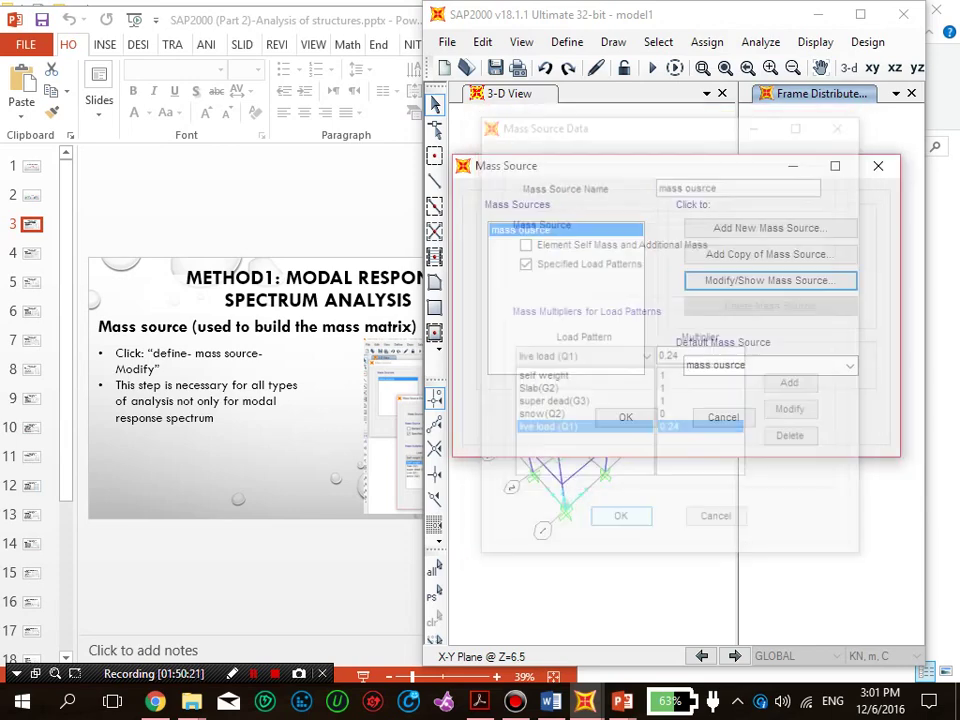
Step: Correct the mass source name to "mass source" and accept the mass source definitions
click(626, 417)
click(770, 280)
drag(493, 209, 496, 209)
text(source)
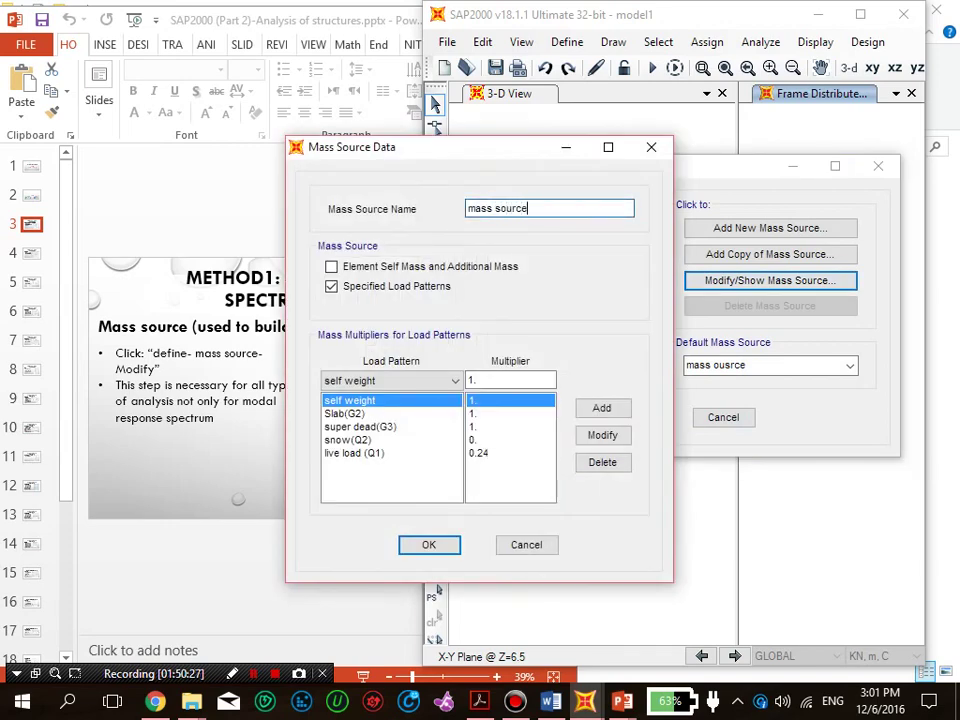
key(Return)
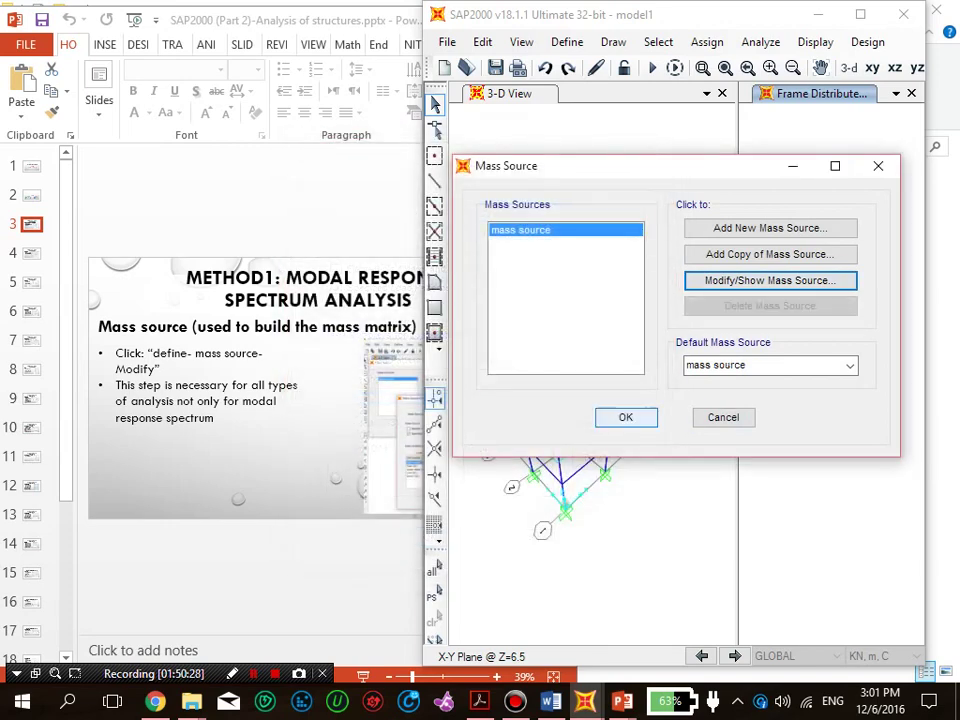
click(626, 418)
Step: Switch to PowerPoint and view the mass source slide full screen, then leave the slide show
click(621, 702)
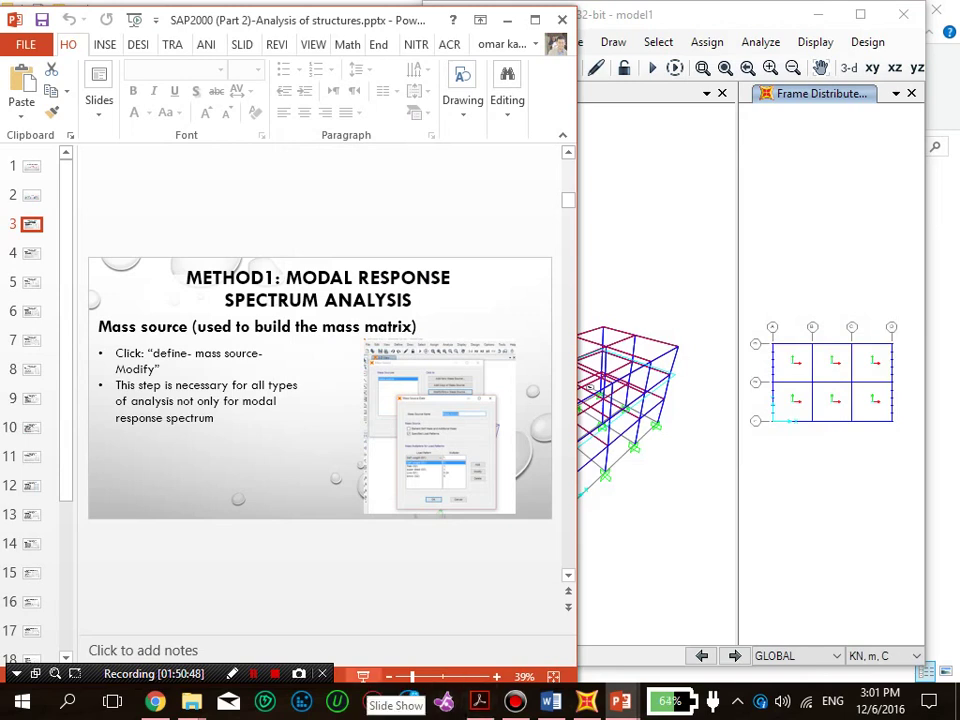
click(364, 676)
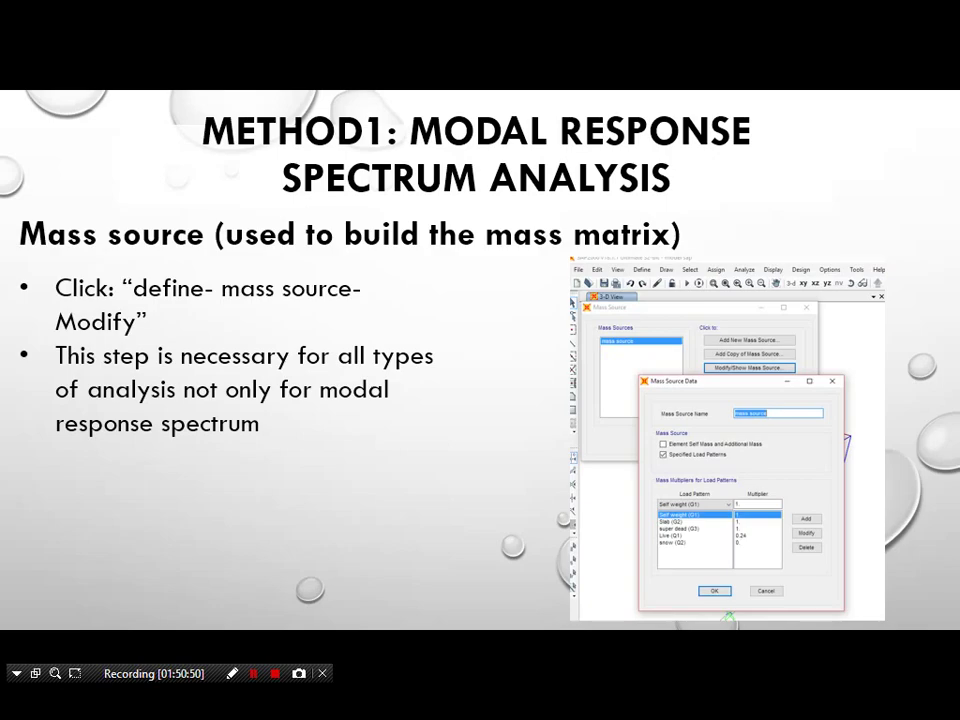
key(Escape)
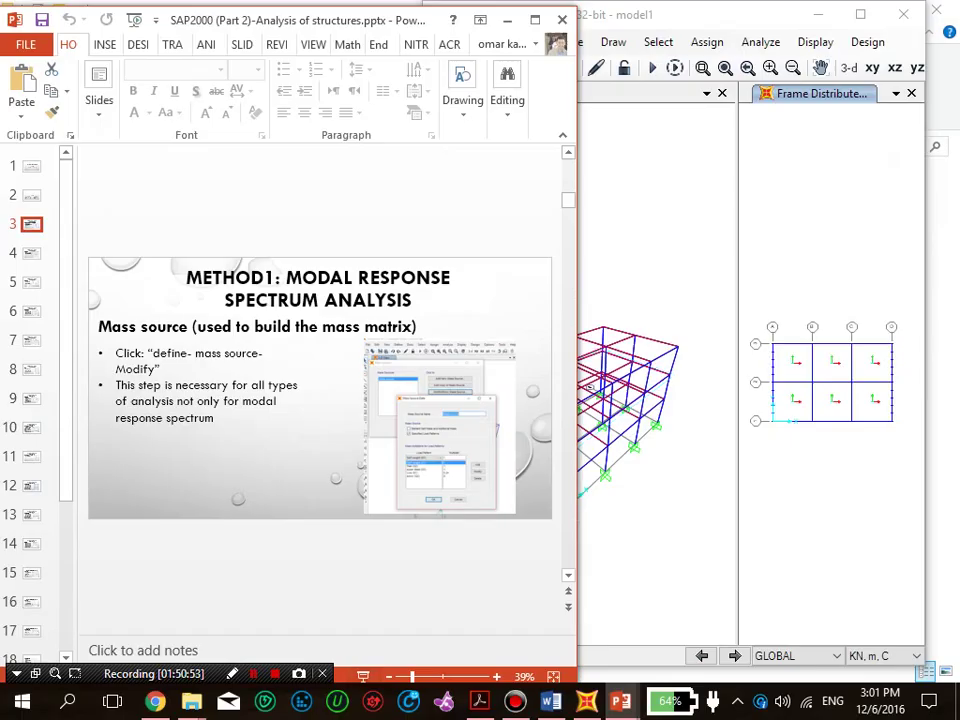
Step: Switch to SAP2000 and review the load pattern multipliers in the mass source definition
key(alt+Tab)
click(567, 42)
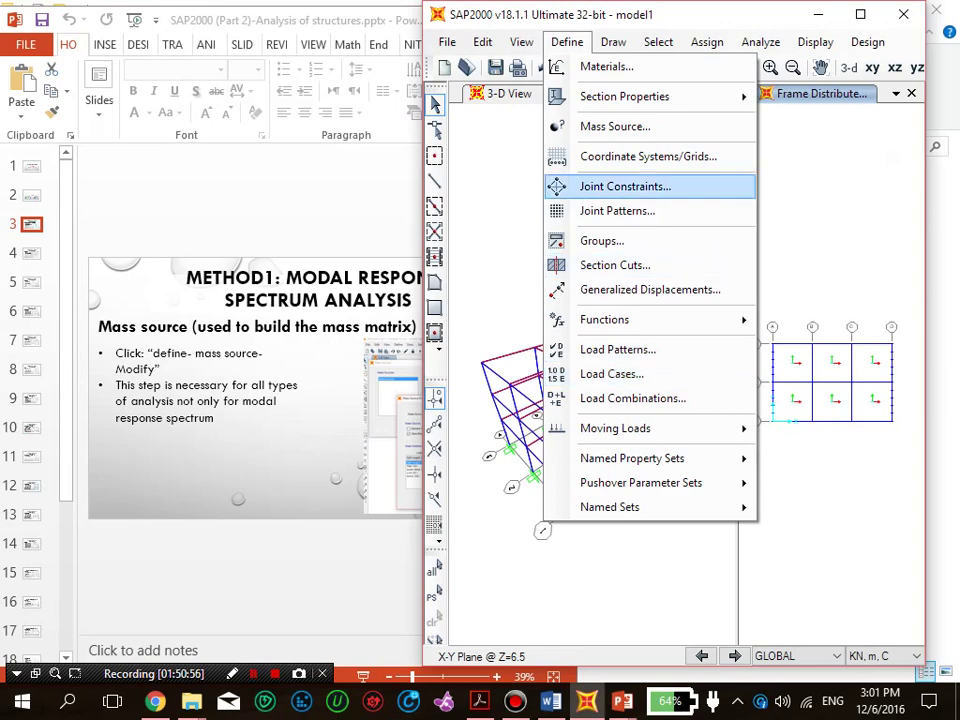
click(615, 126)
click(573, 333)
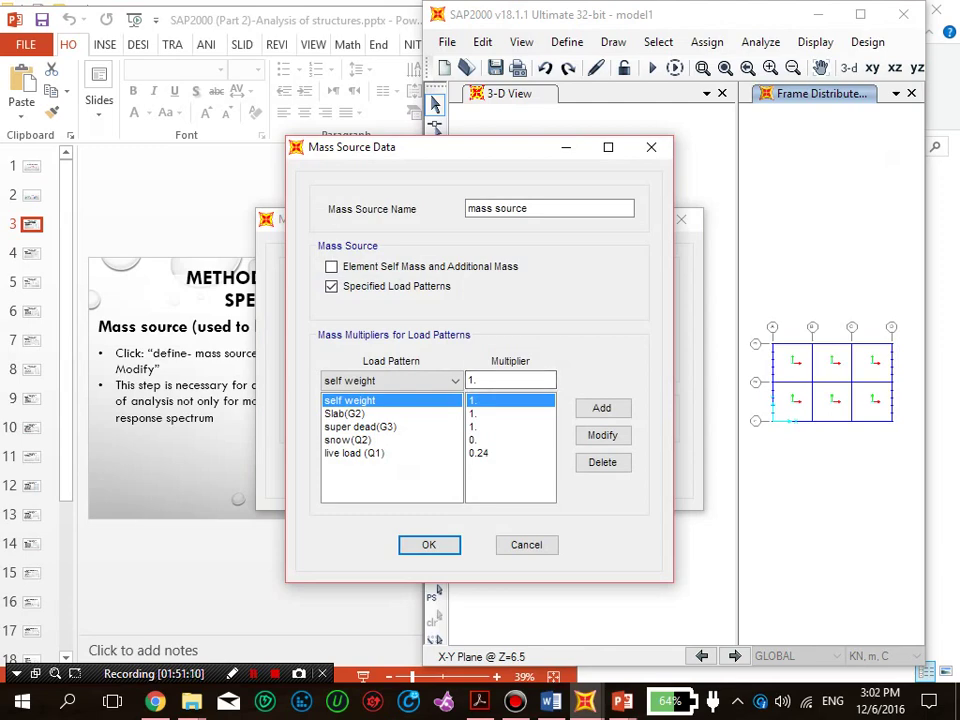
drag(530, 148, 631, 158)
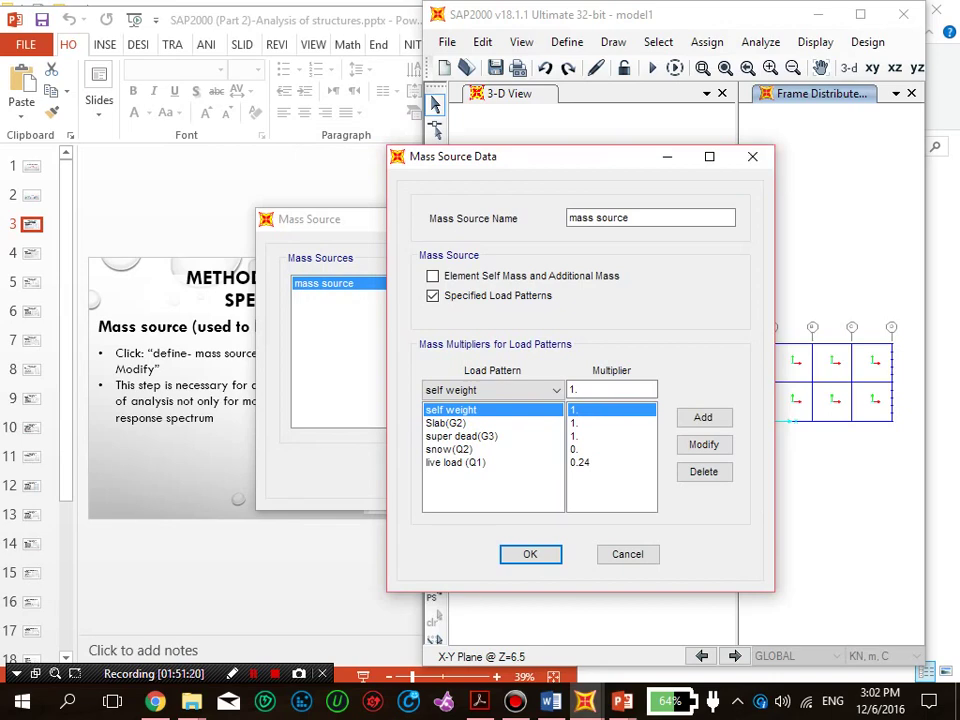
drag(560, 157, 625, 148)
Step: Bring up slide 4 on modal analysis in PowerPoint and close the mass source definition in SAP2000
click(621, 701)
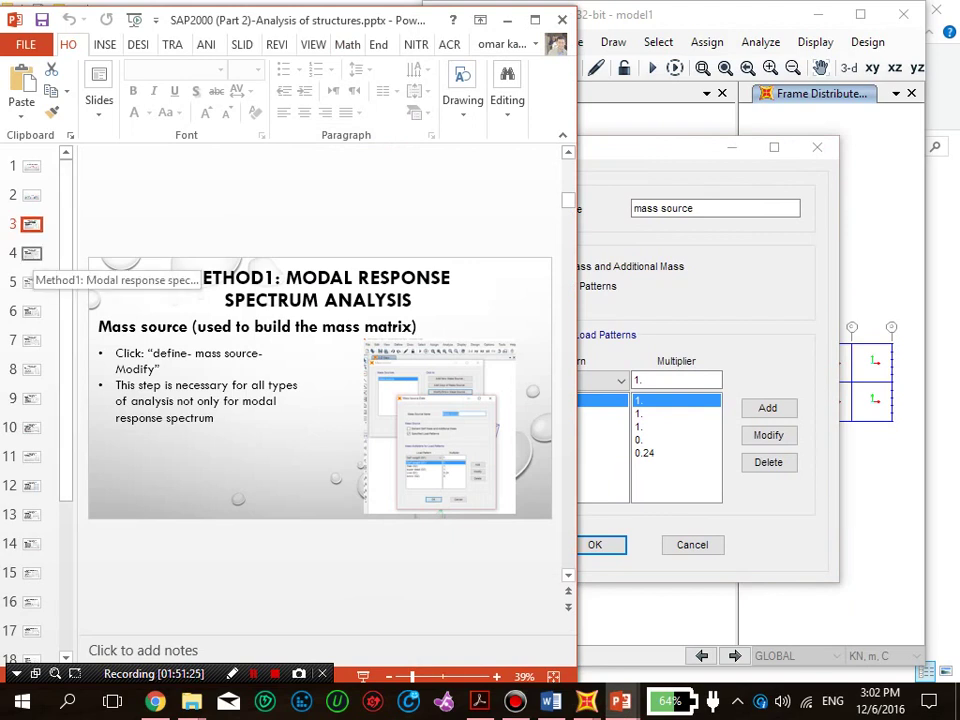
click(31, 253)
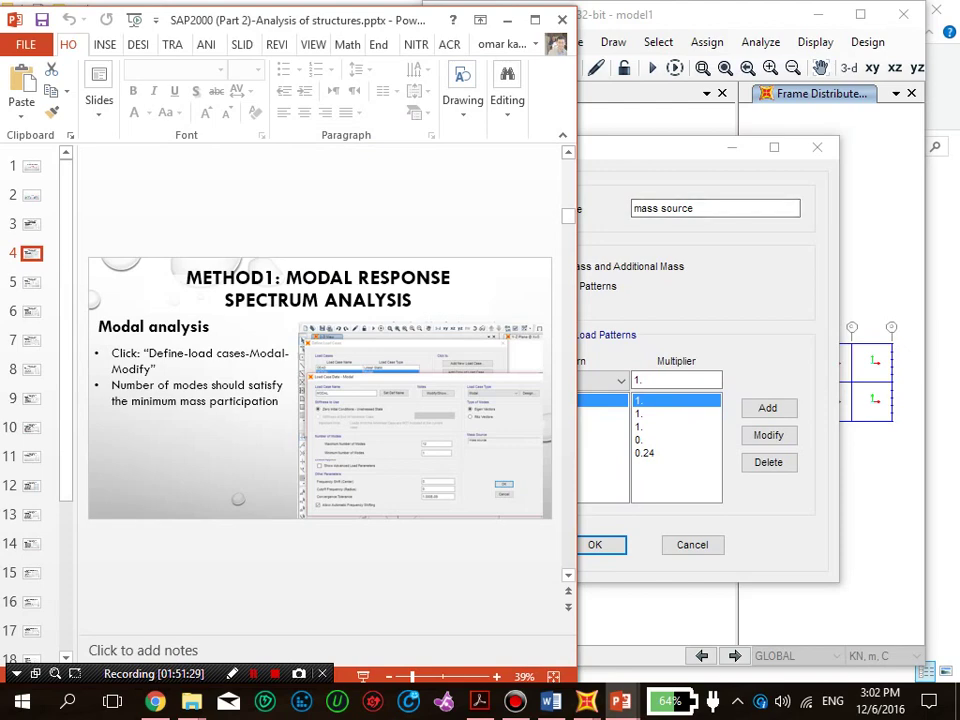
click(703, 510)
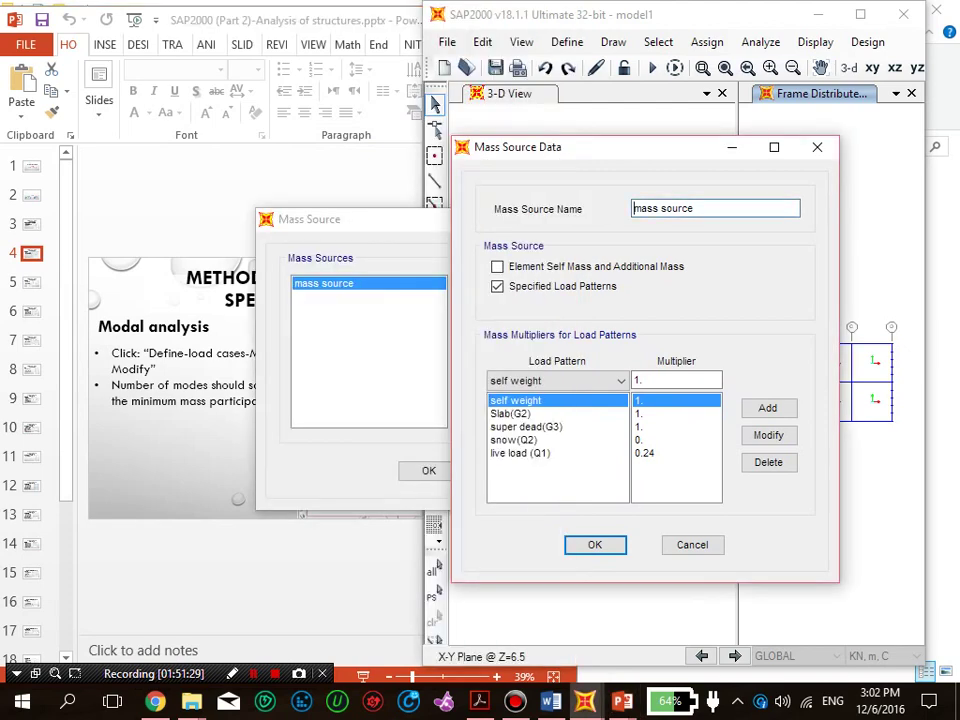
click(693, 545)
click(429, 471)
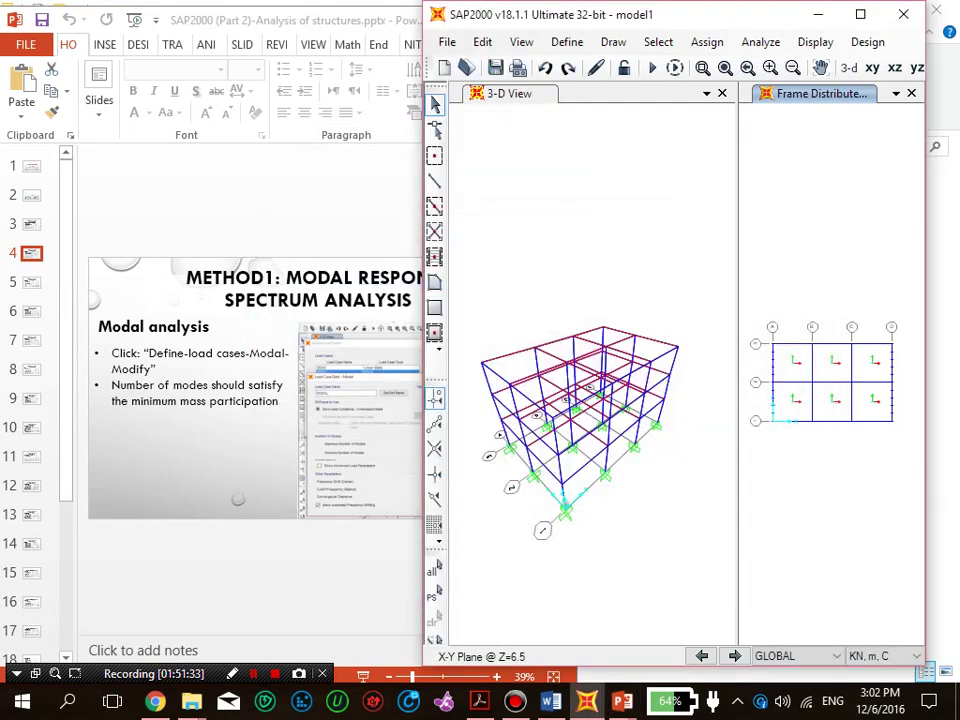
key(alt+Tab)
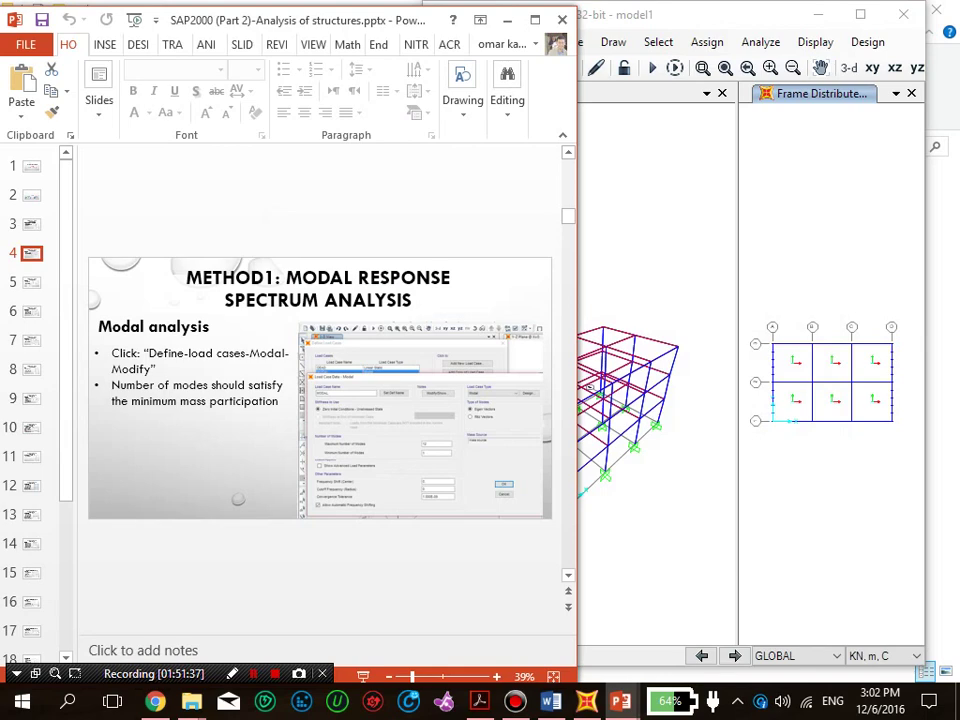
Step: Switch to SAP2000 and review the MODAL load case's number of modes, mode type and mass source, then accept the load case definitions
mouse_move(634, 16)
mouse_down()
mouse_move(670, 19)
mouse_move(646, 19)
mouse_up()
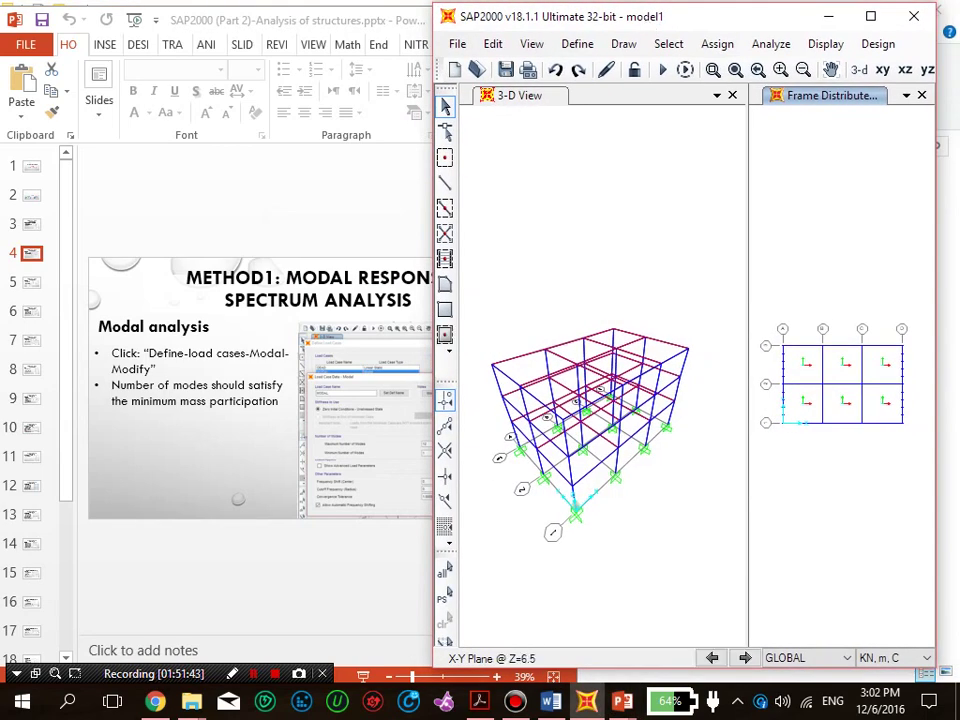
click(577, 44)
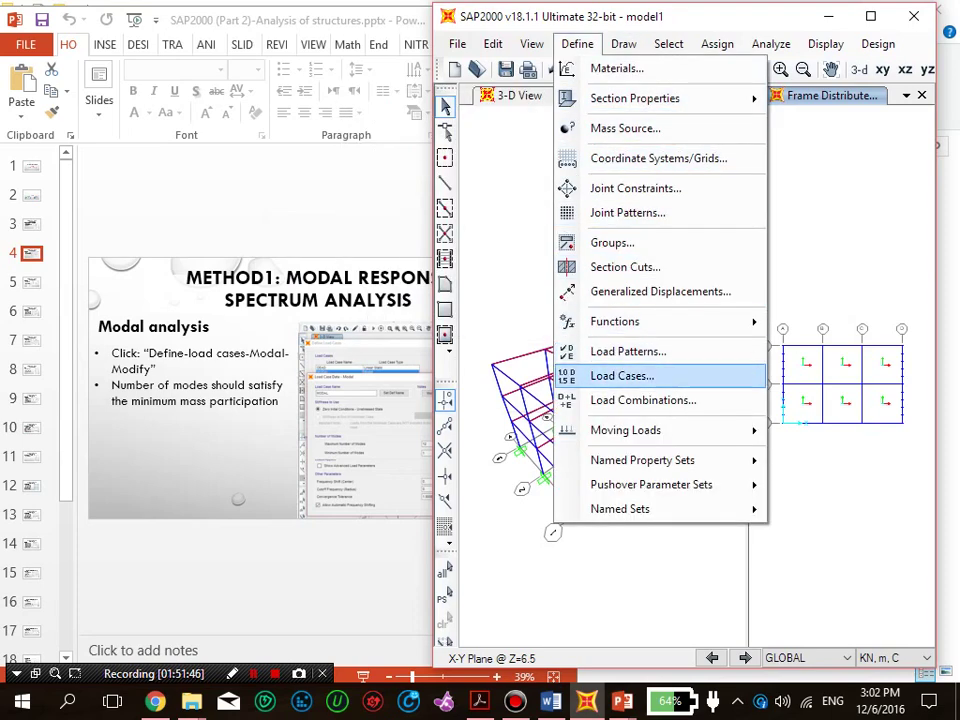
click(620, 376)
drag(538, 223, 740, 189)
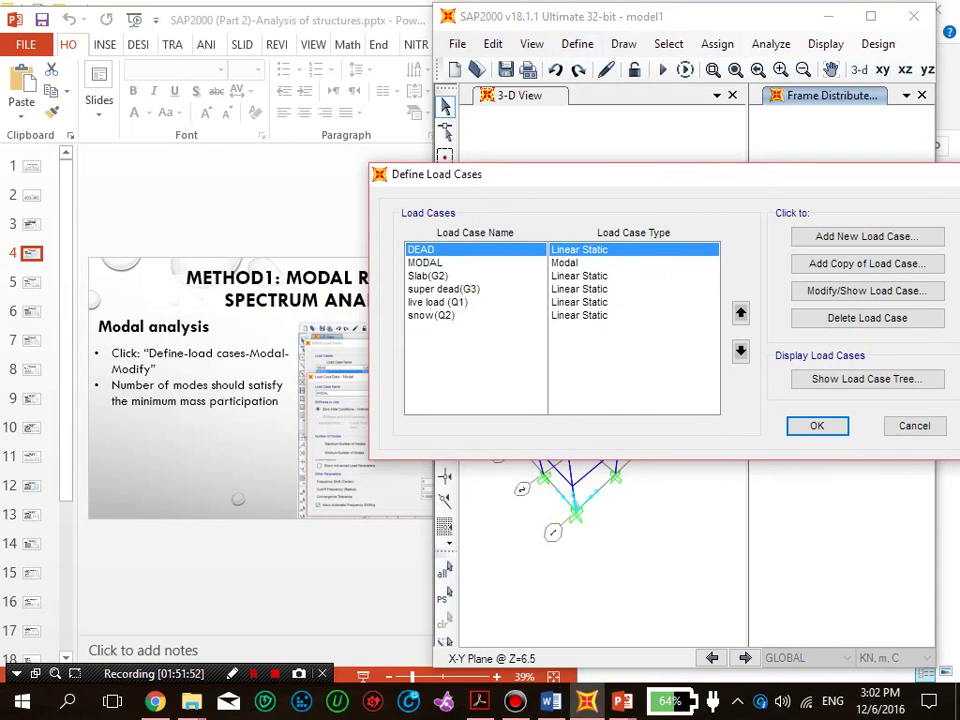
click(426, 263)
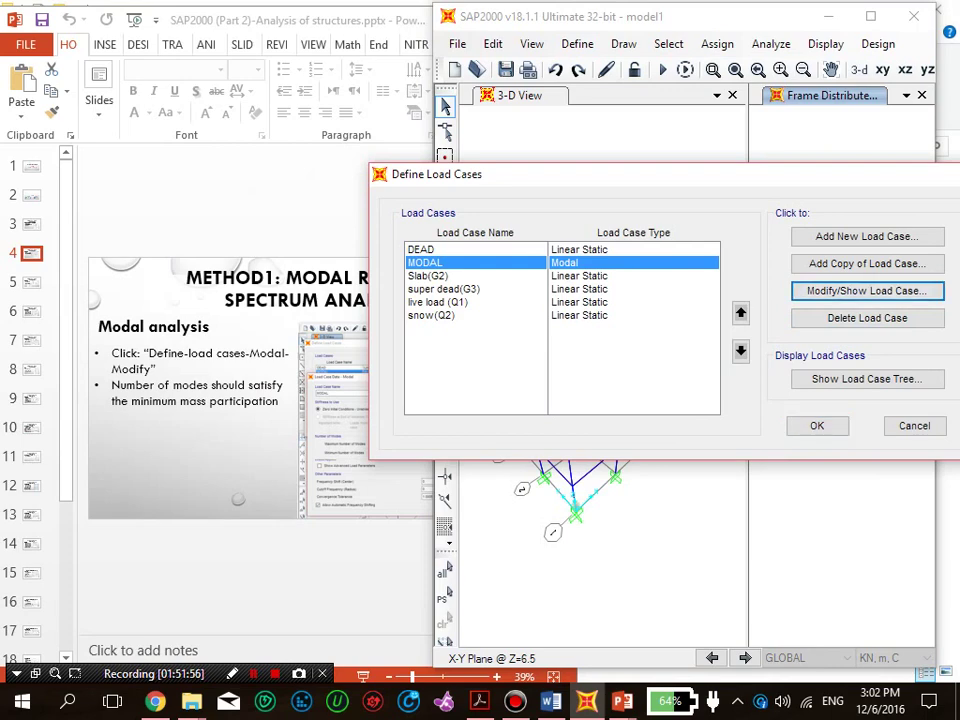
click(866, 290)
drag(669, 82, 853, 61)
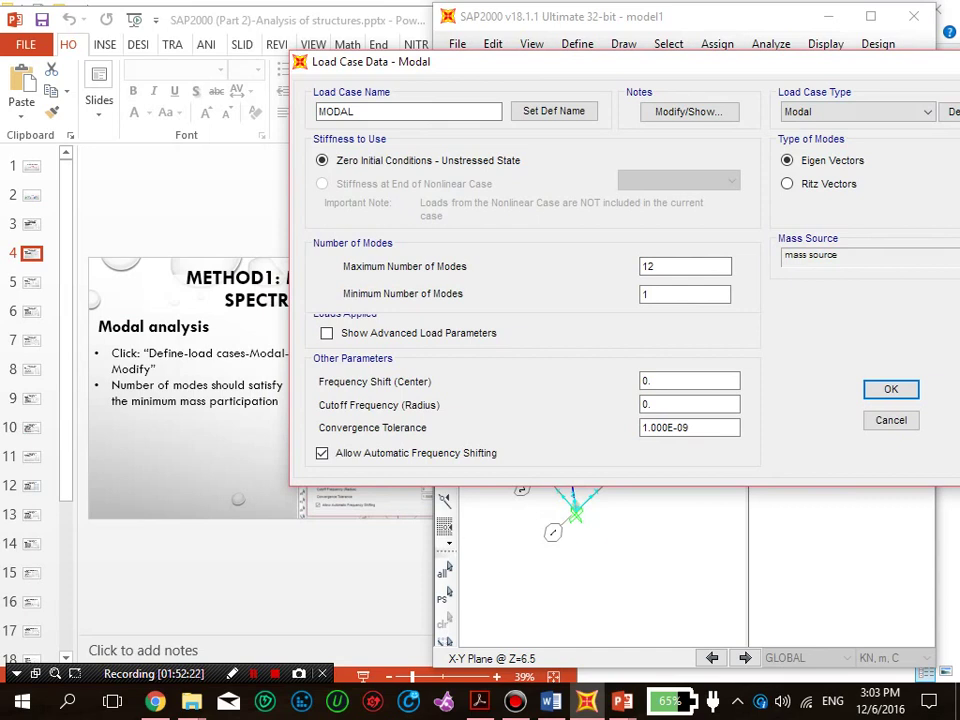
drag(697, 69, 660, 71)
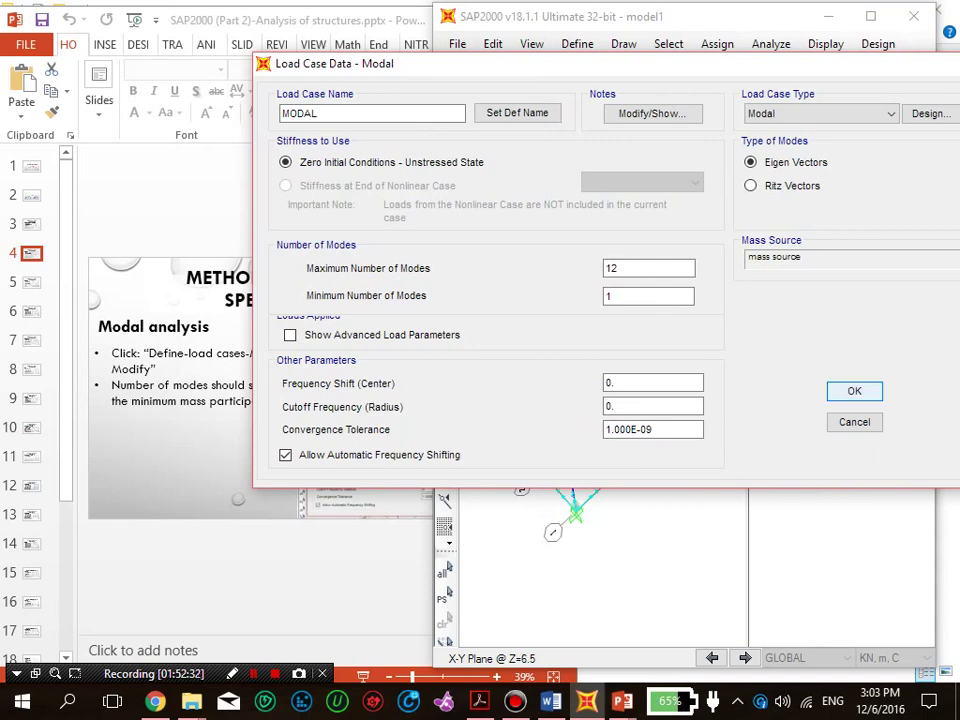
click(854, 391)
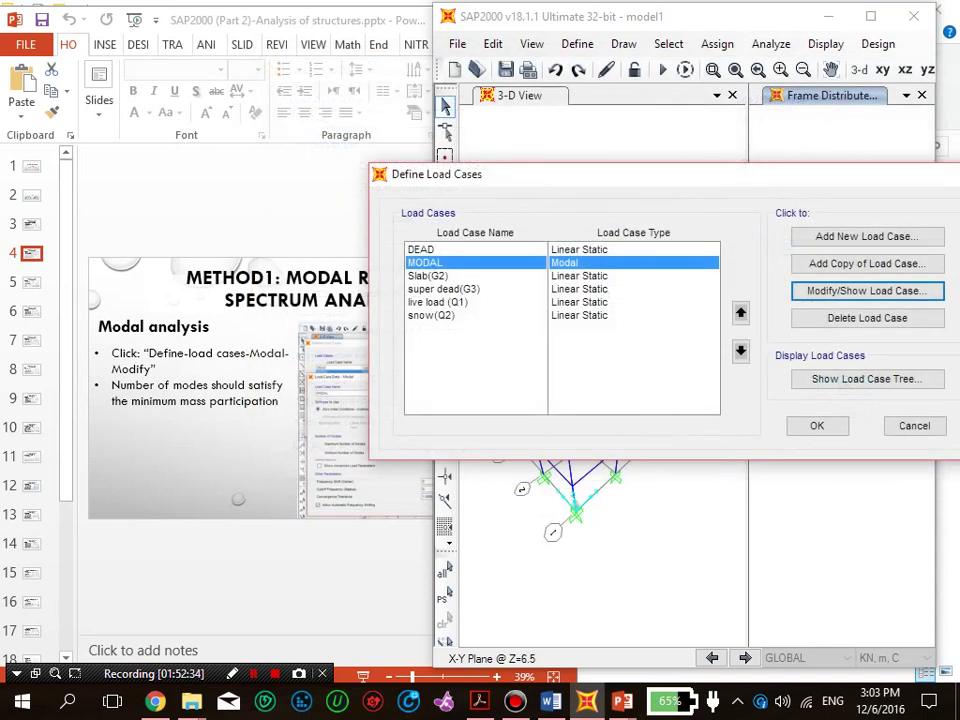
click(817, 425)
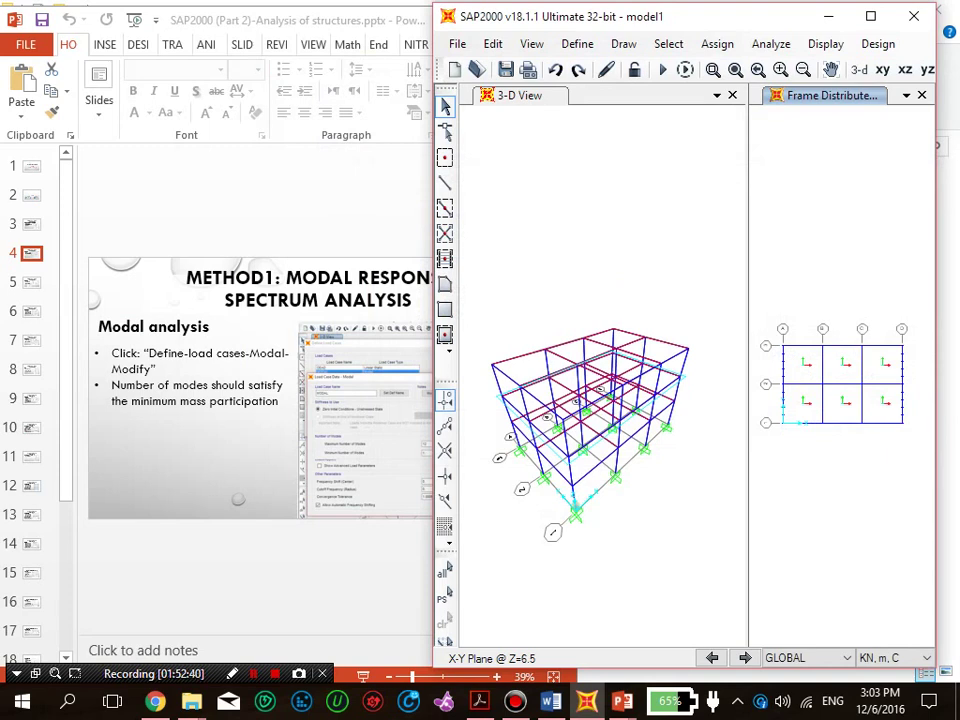
Step: Switch to PowerPoint and bring up slide 5 on running the modal case and checking the participating mass
key(alt+Tab)
scroll(320, 388, down, 2)
click(32, 283)
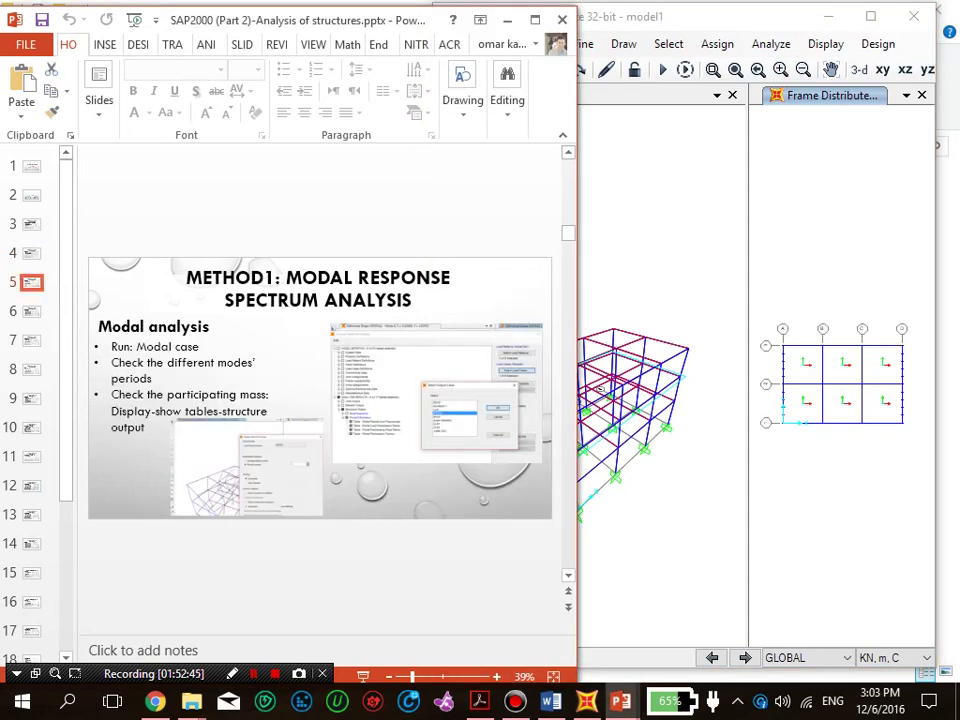
Step: Switch to SAP2000 and run the analysis for all listed load cases, including MODAL
click(757, 18)
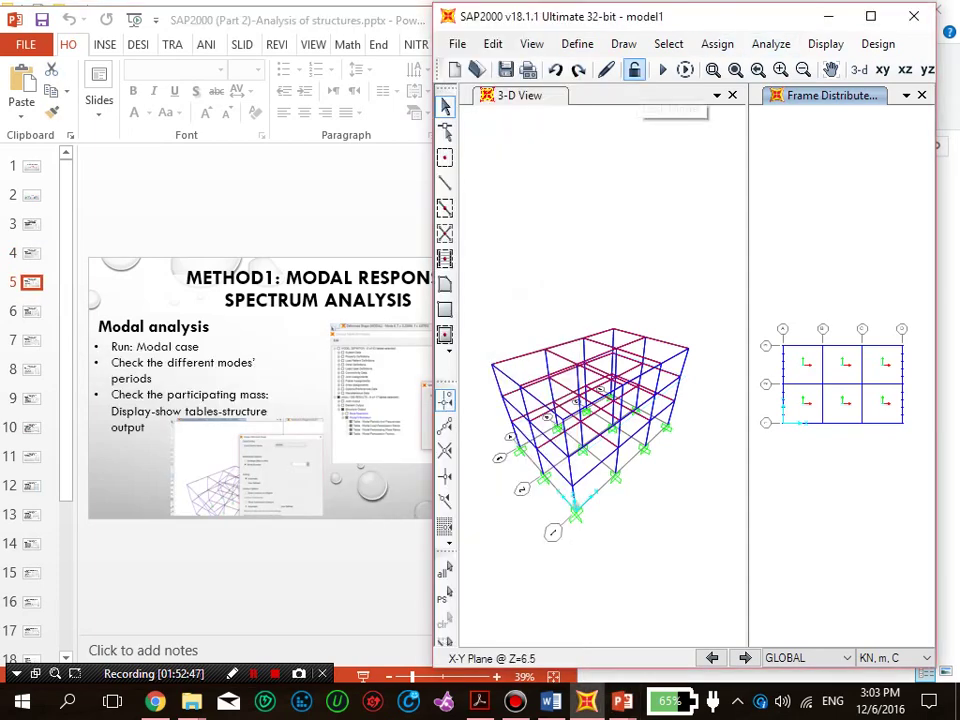
click(662, 69)
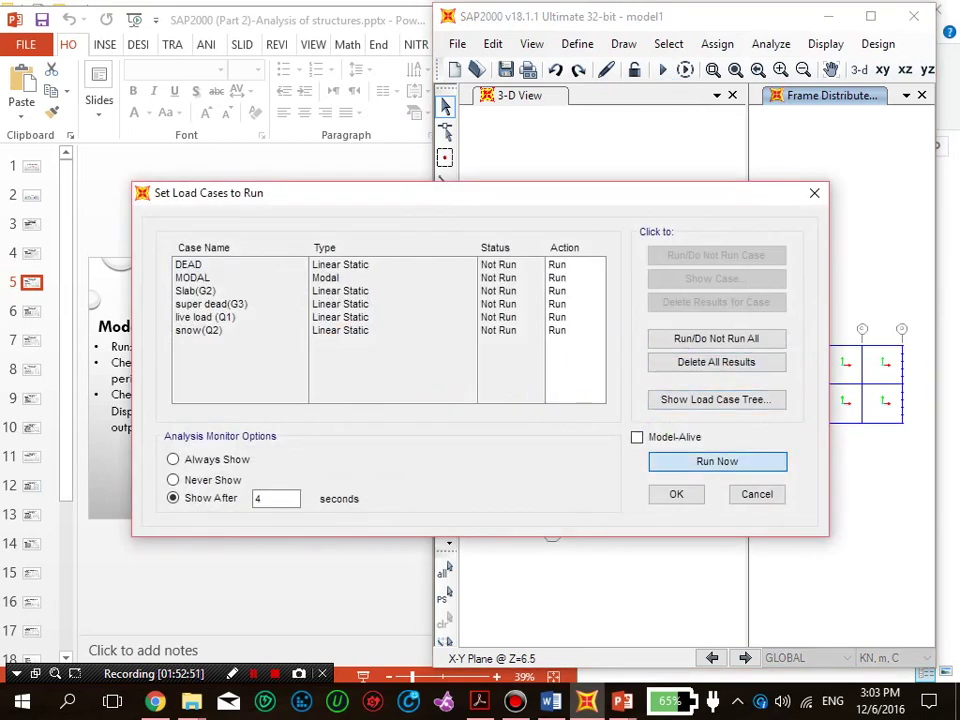
key(Return)
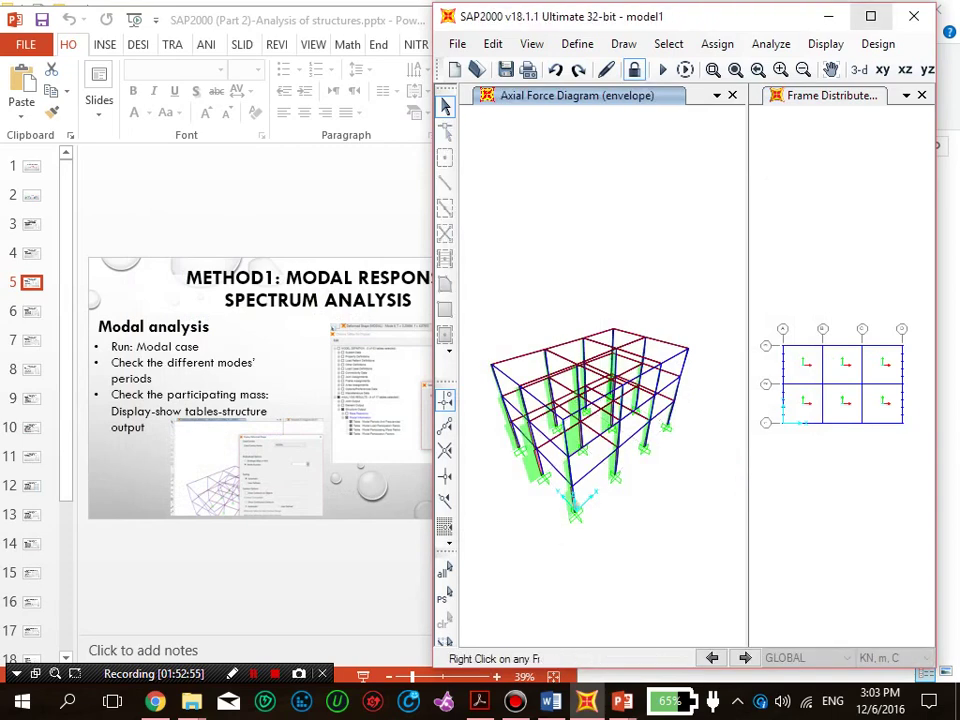
Step: Maximize the SAP2000 window and show the deformed shape of the MODAL case, mode 1, in the plan view
click(872, 18)
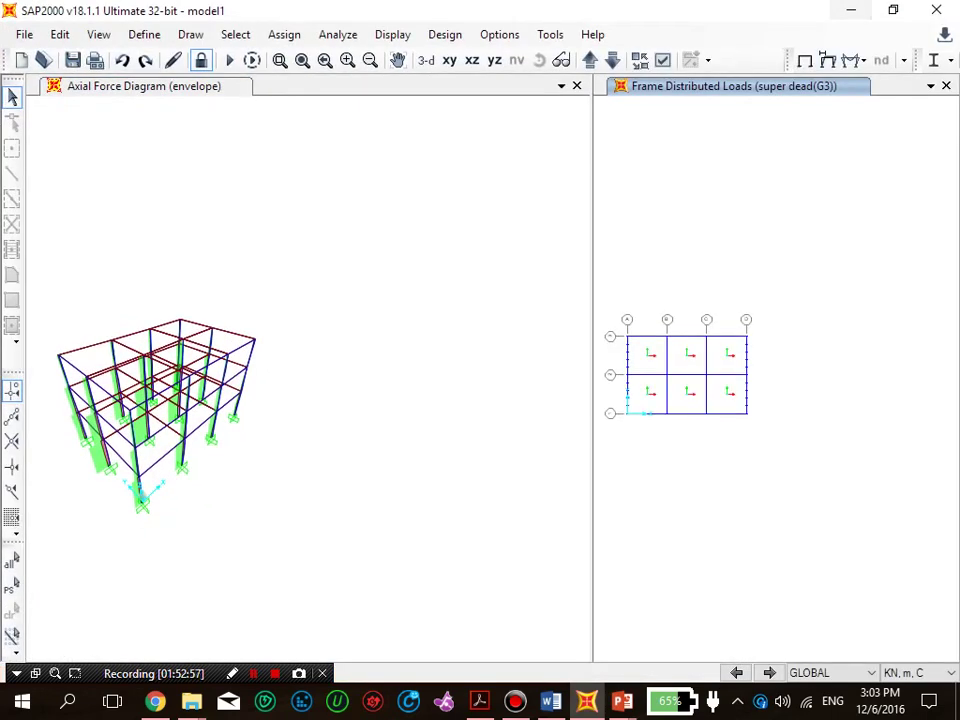
click(852, 60)
click(852, 60)
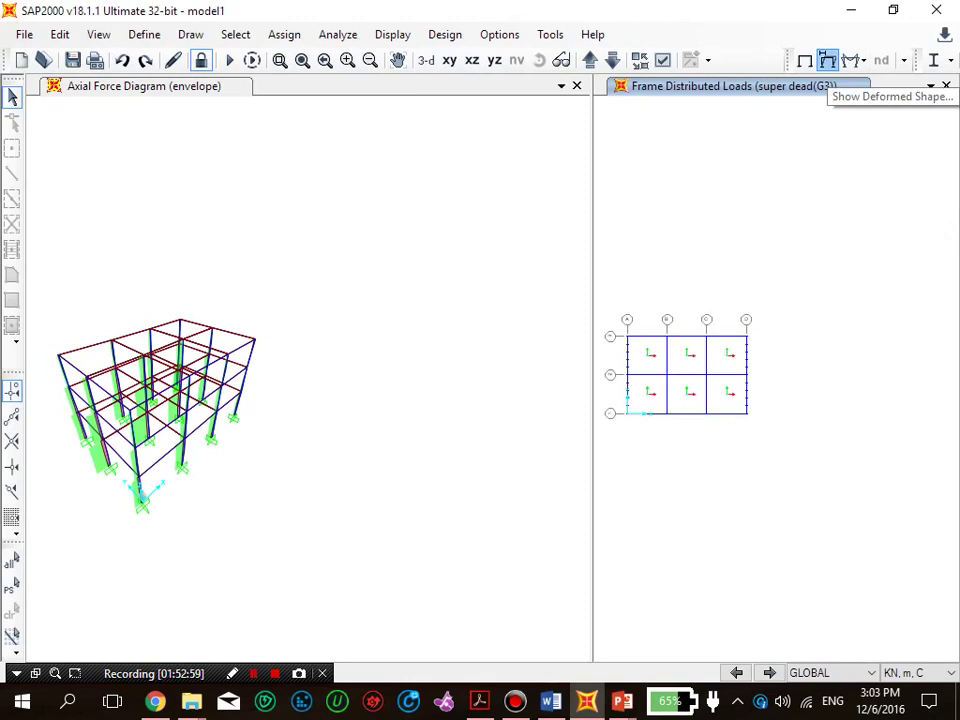
click(827, 60)
drag(809, 30, 501, 45)
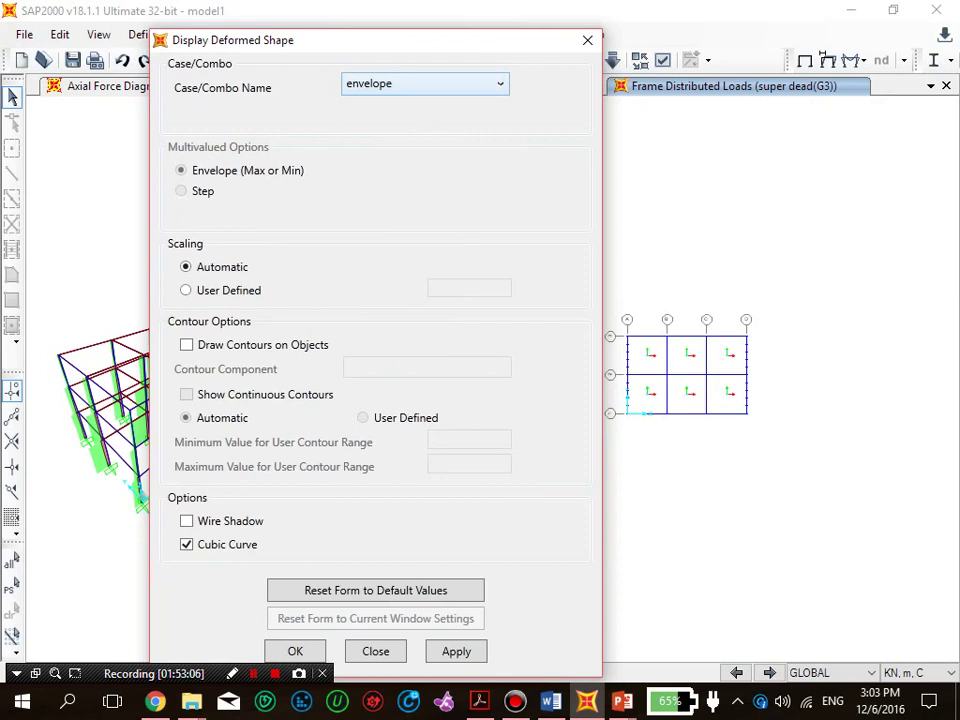
click(425, 83)
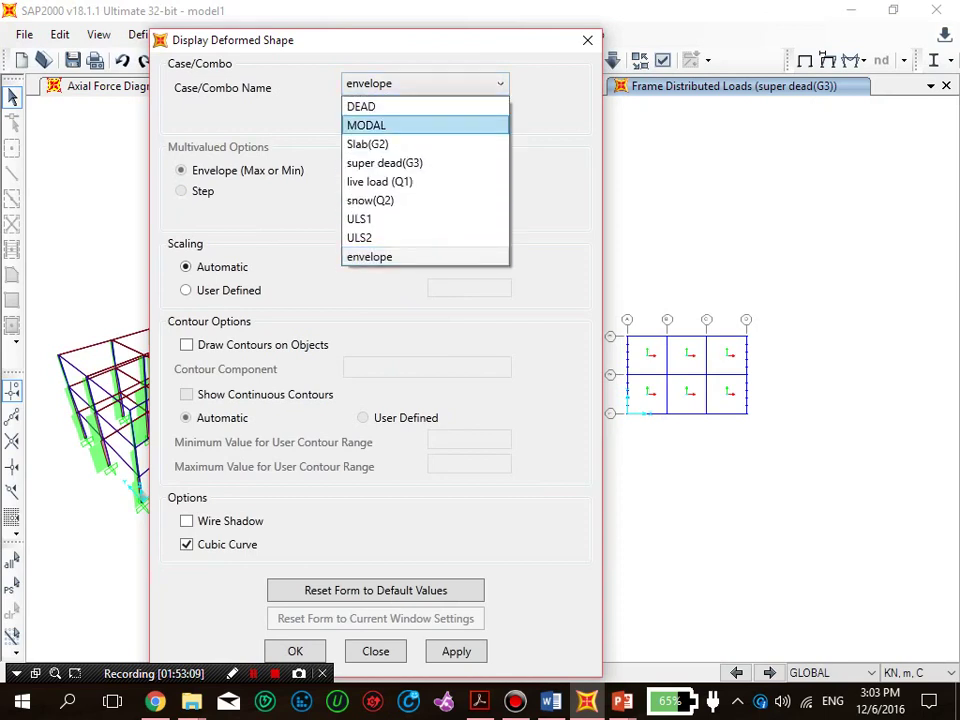
click(400, 125)
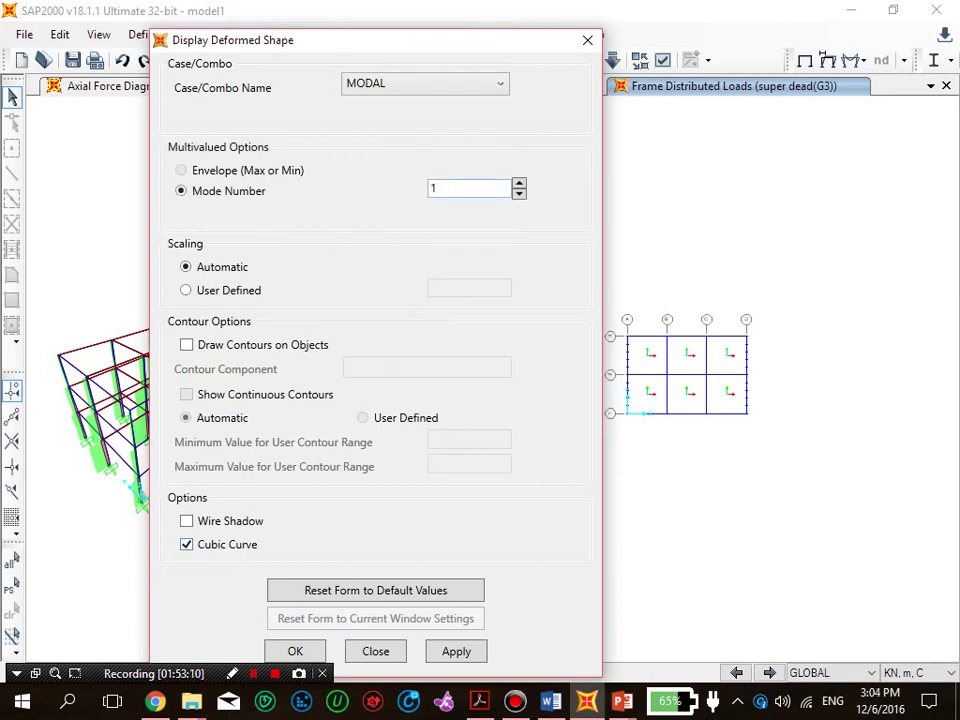
double_click(445, 188)
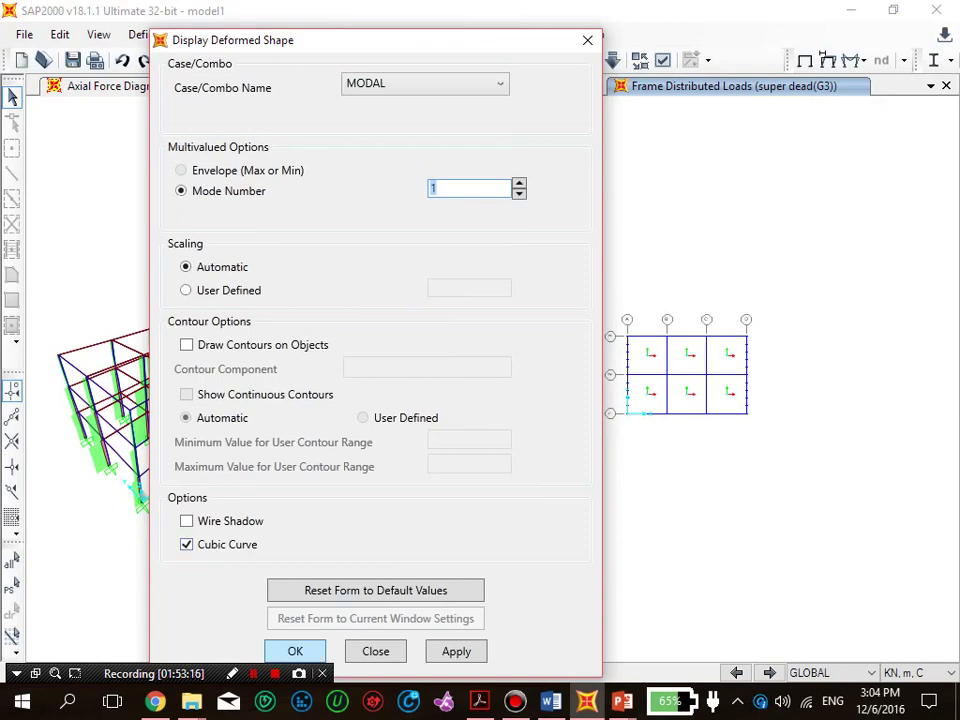
click(295, 651)
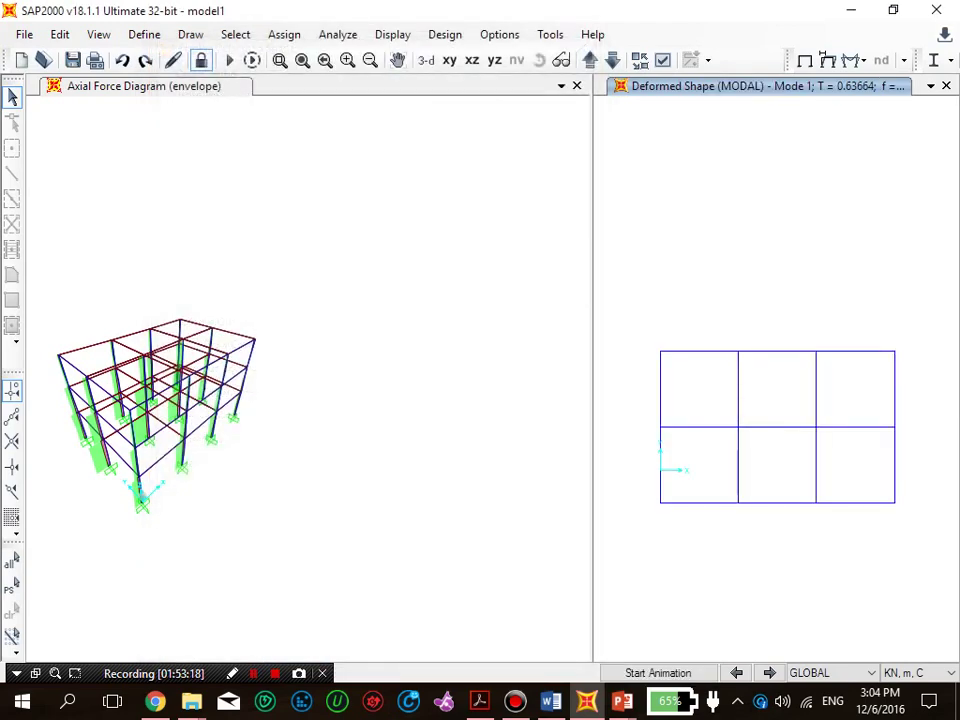
Step: Show the deformed shape of the MODAL case, mode 1, in the 3-D view of the building
click(350, 400)
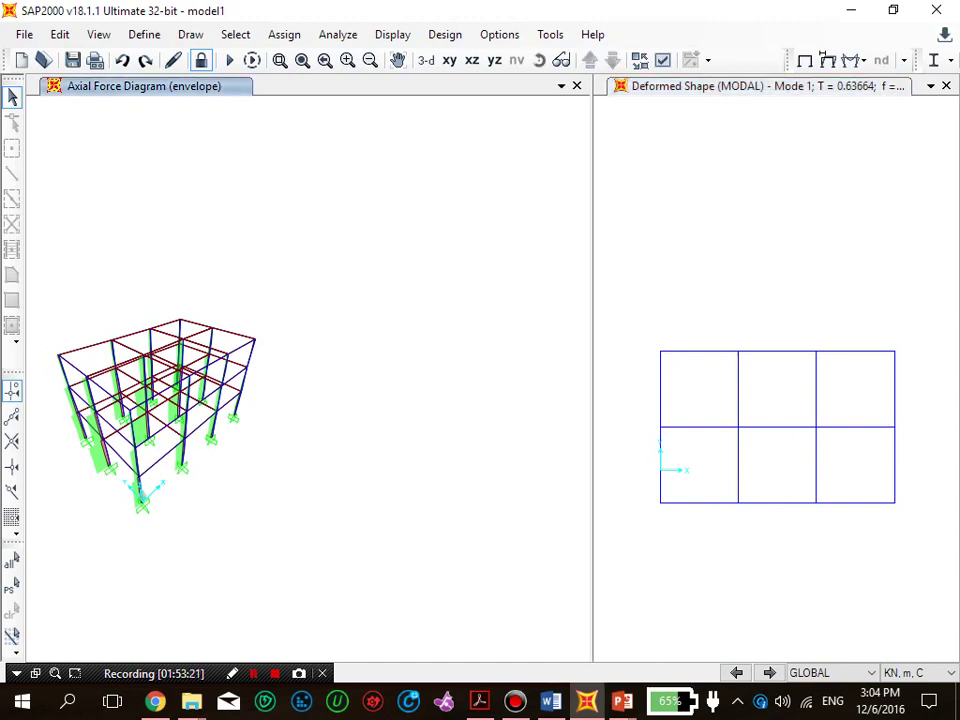
click(760, 87)
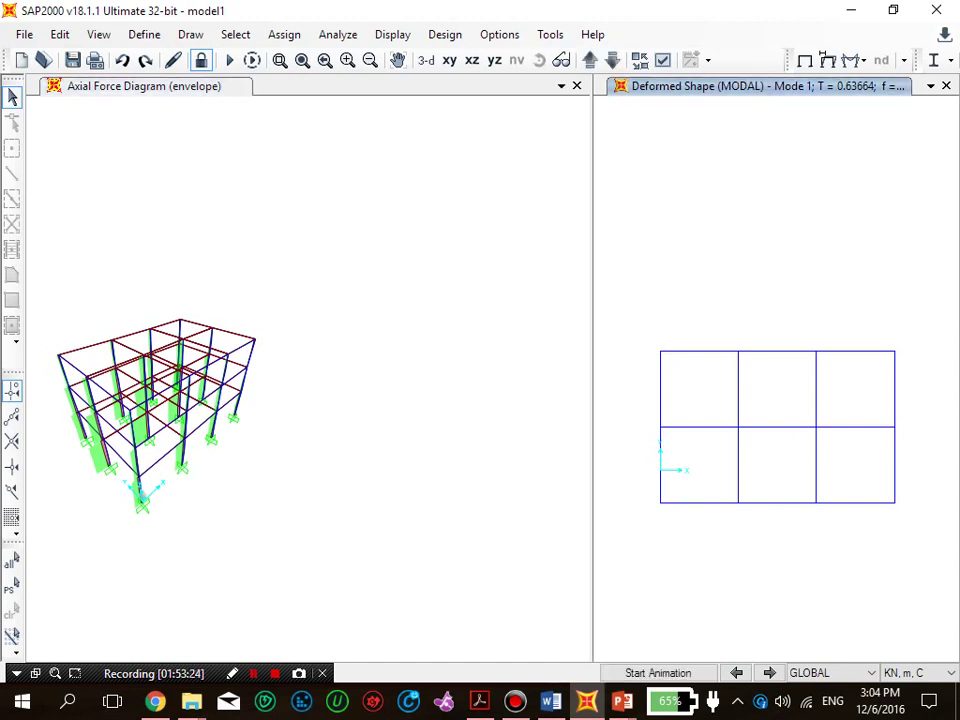
click(147, 504)
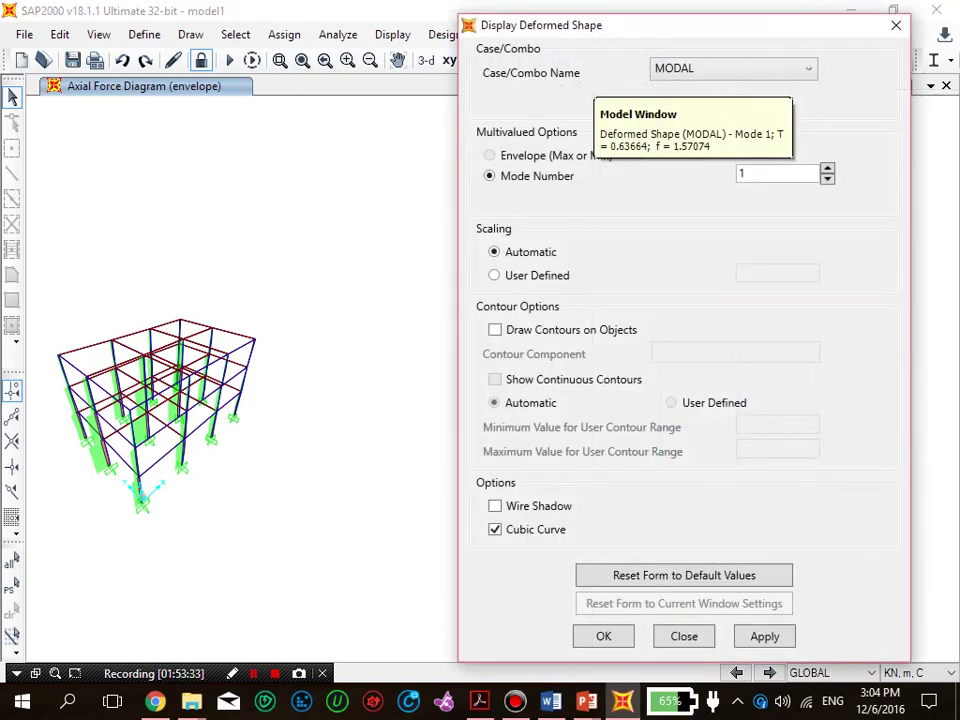
click(765, 636)
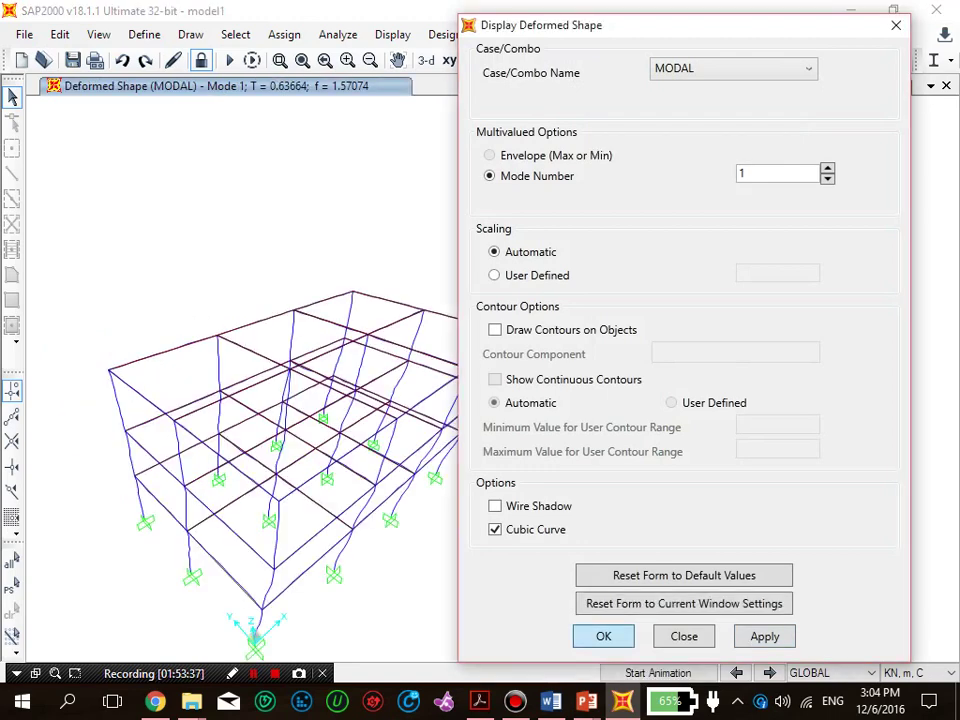
click(603, 636)
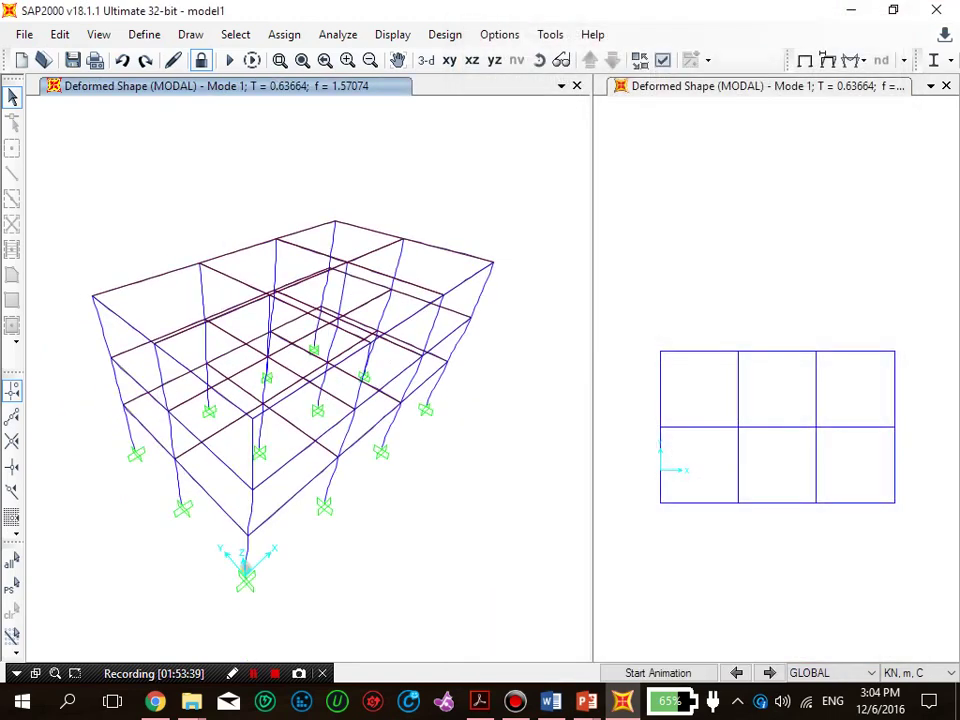
Step: Examine the building's 3-D deformed shapes from different angles, advancing from mode 1 through modes 2, 3 and 4
click(540, 60)
drag(330, 300, 465, 295)
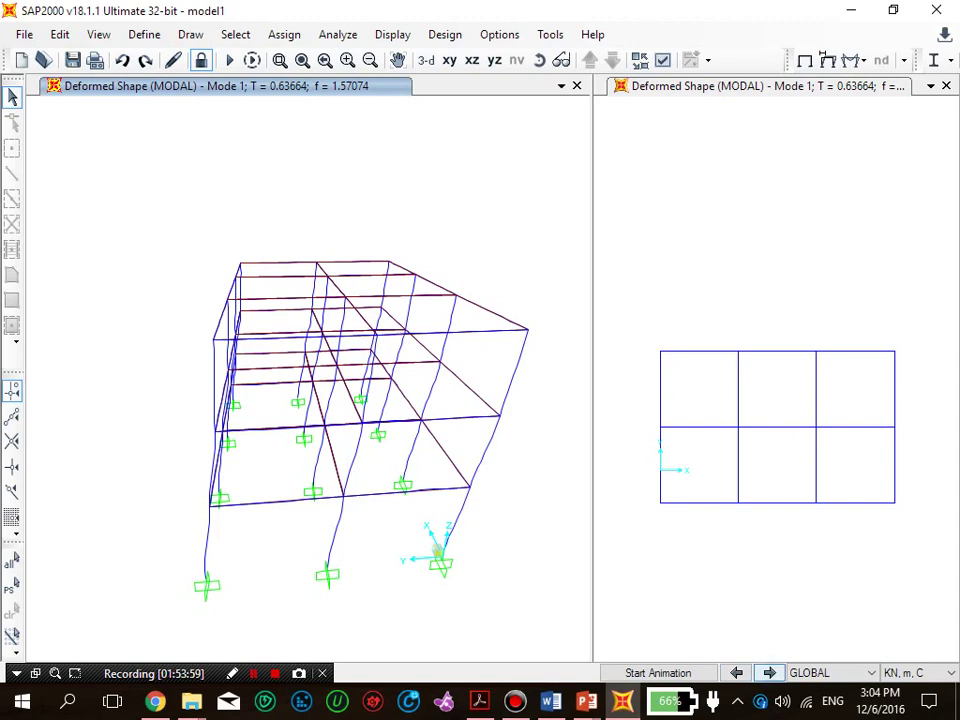
click(769, 672)
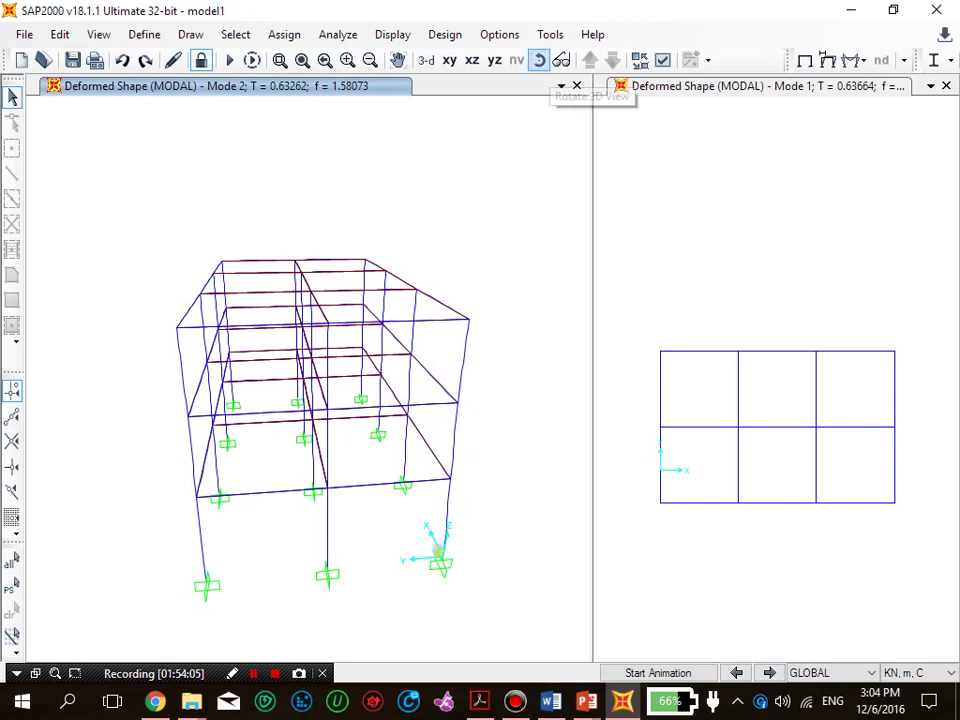
click(539, 60)
drag(430, 350, 240, 323)
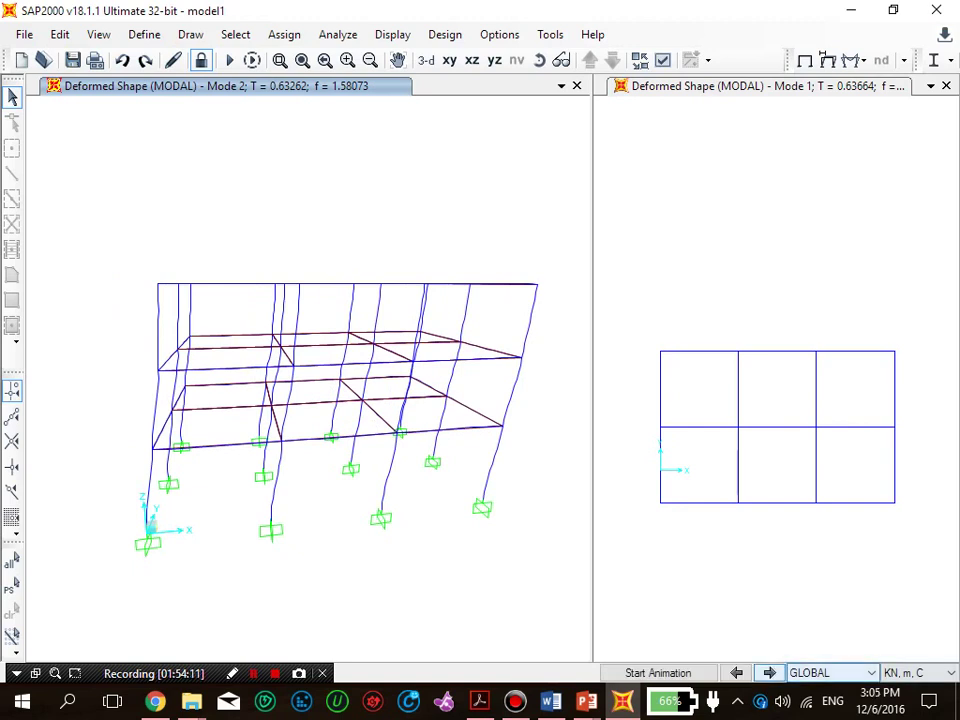
click(769, 672)
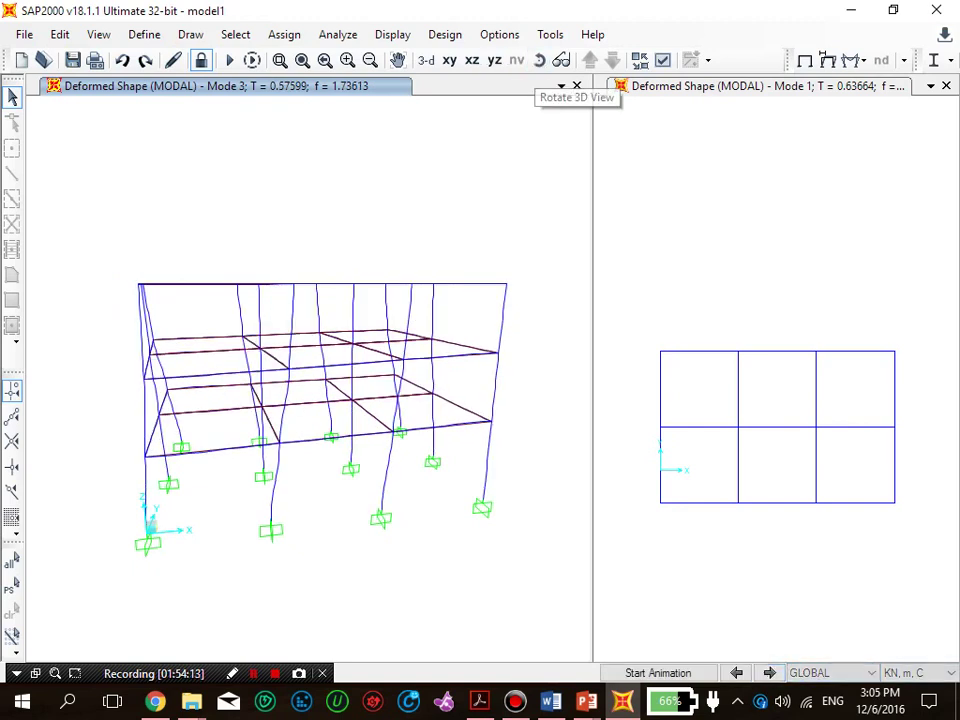
drag(320, 300, 325, 510)
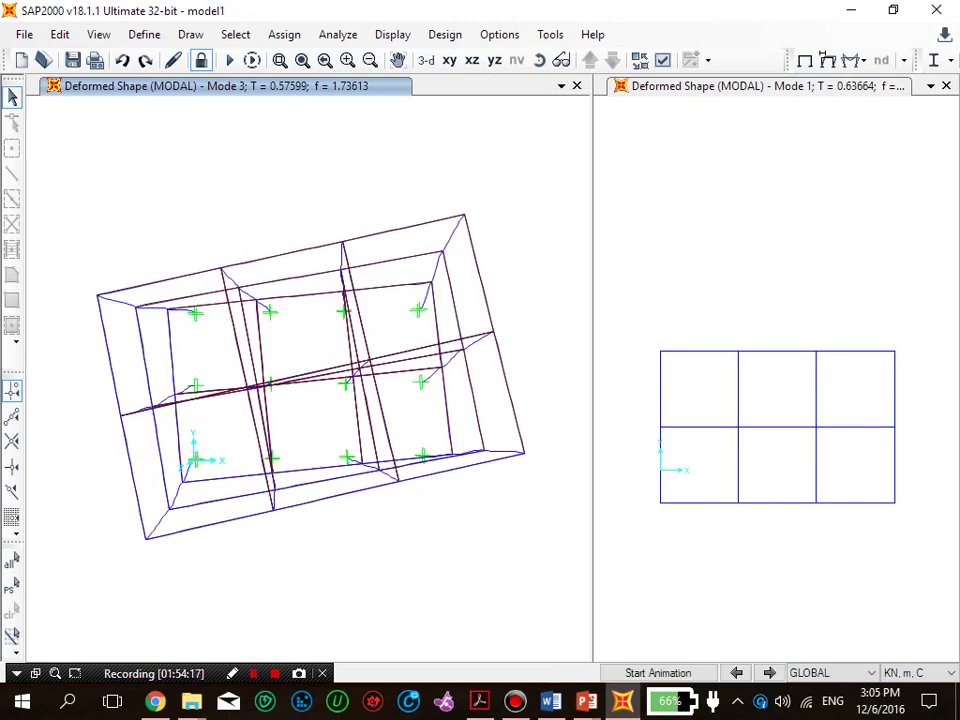
click(769, 672)
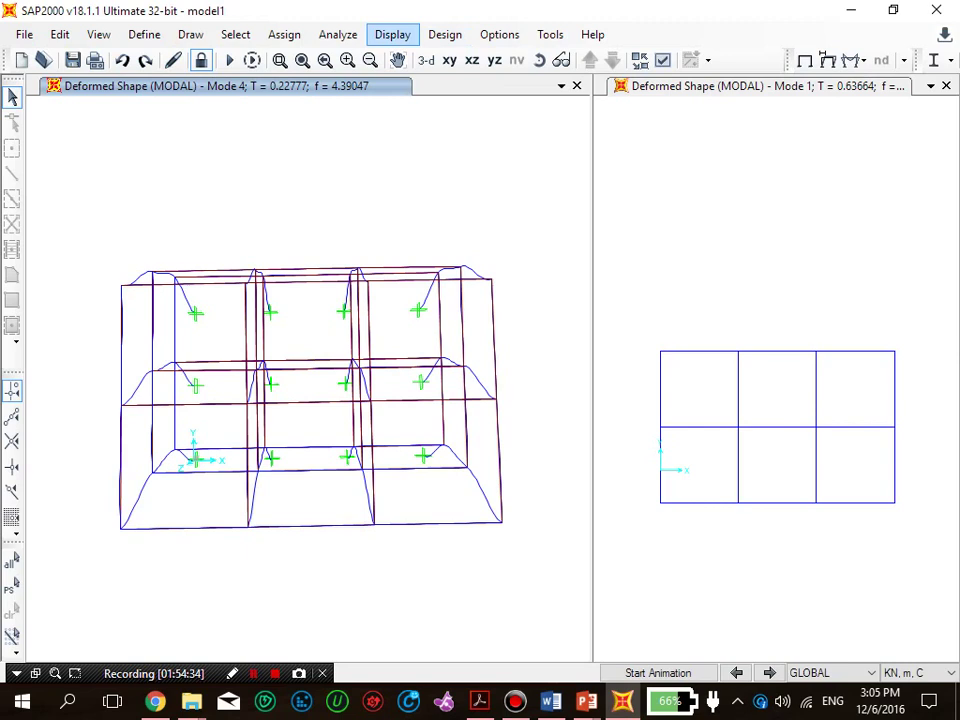
Step: Choose the Modal Participating Mass Ratios table from the structure output's modal information for display
click(392, 34)
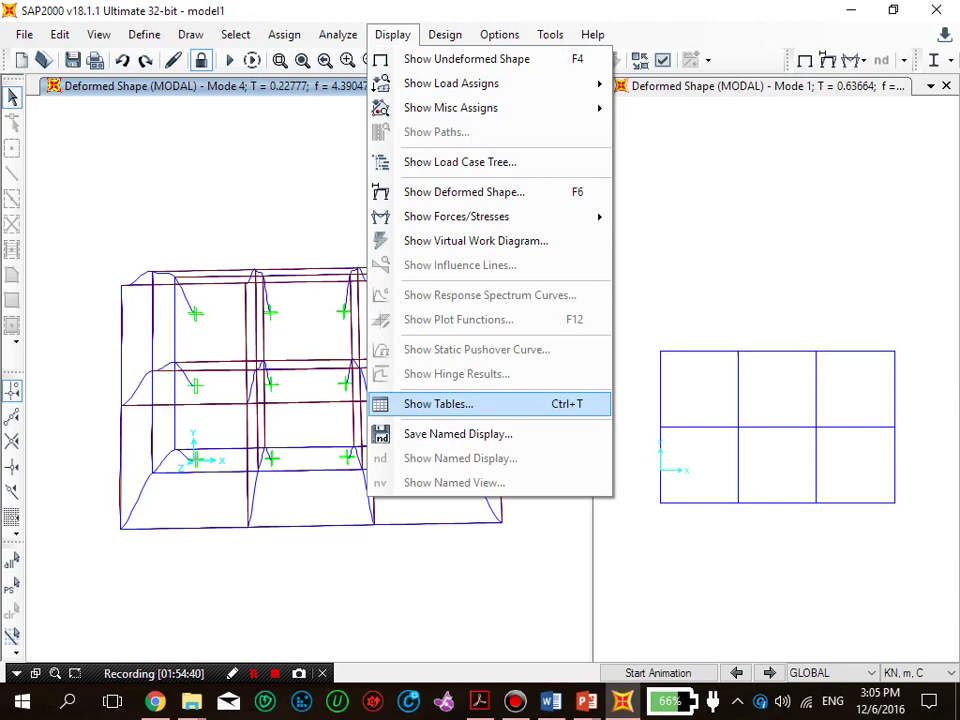
key(Return)
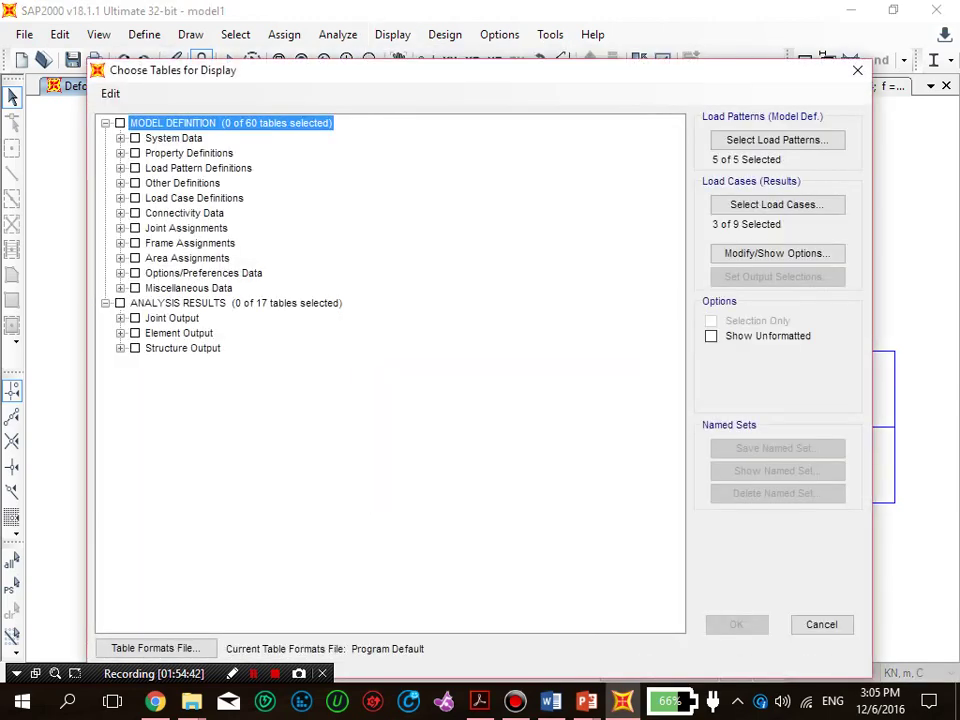
drag(297, 78, 279, 66)
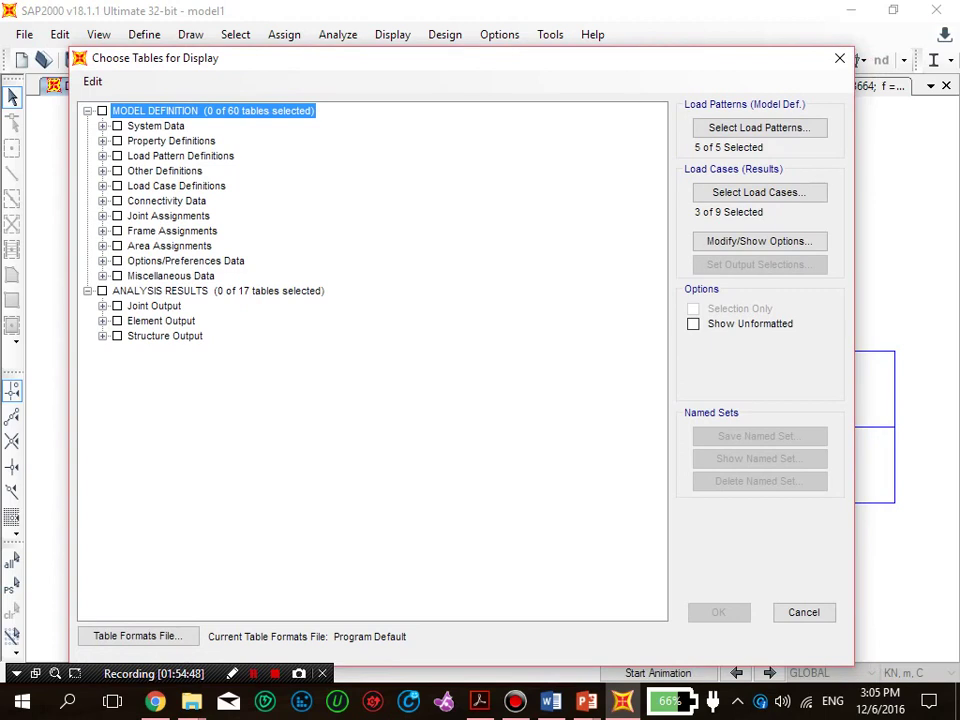
click(102, 336)
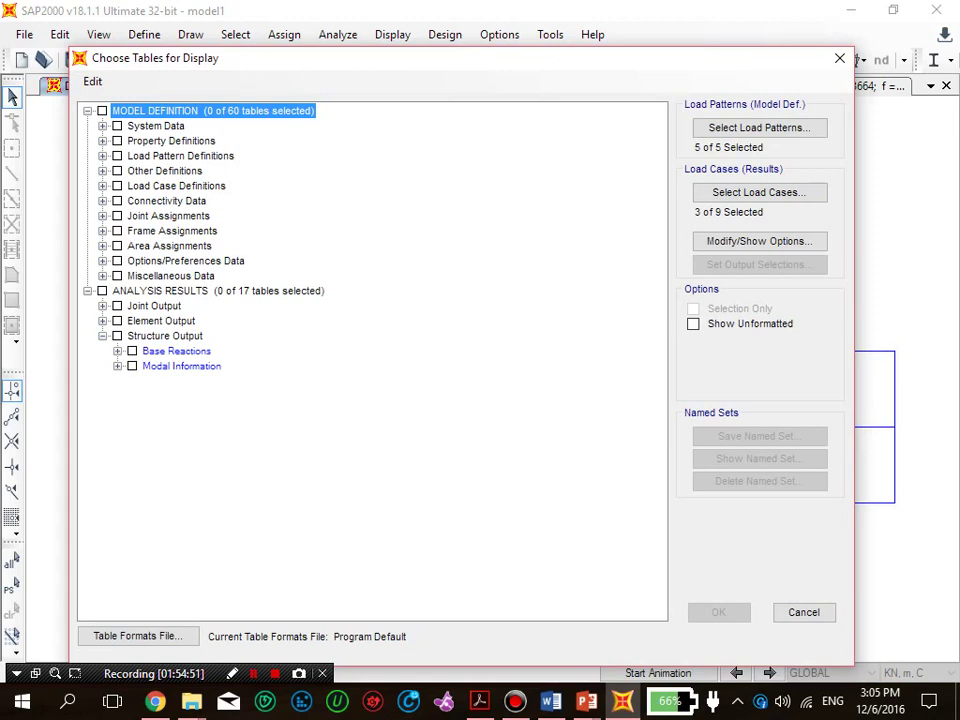
click(117, 366)
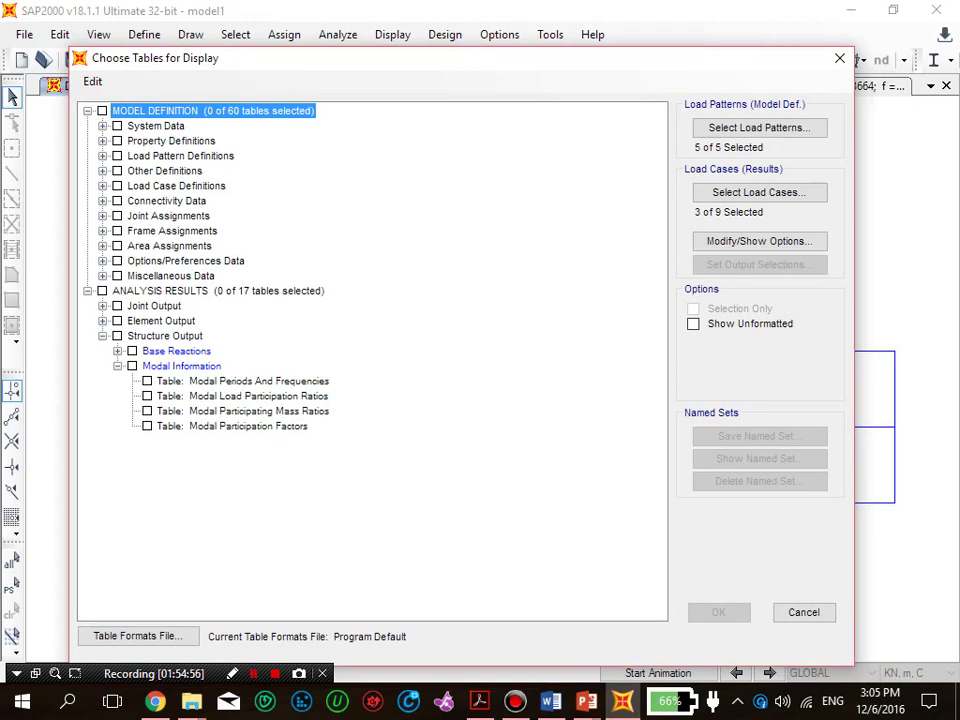
click(147, 411)
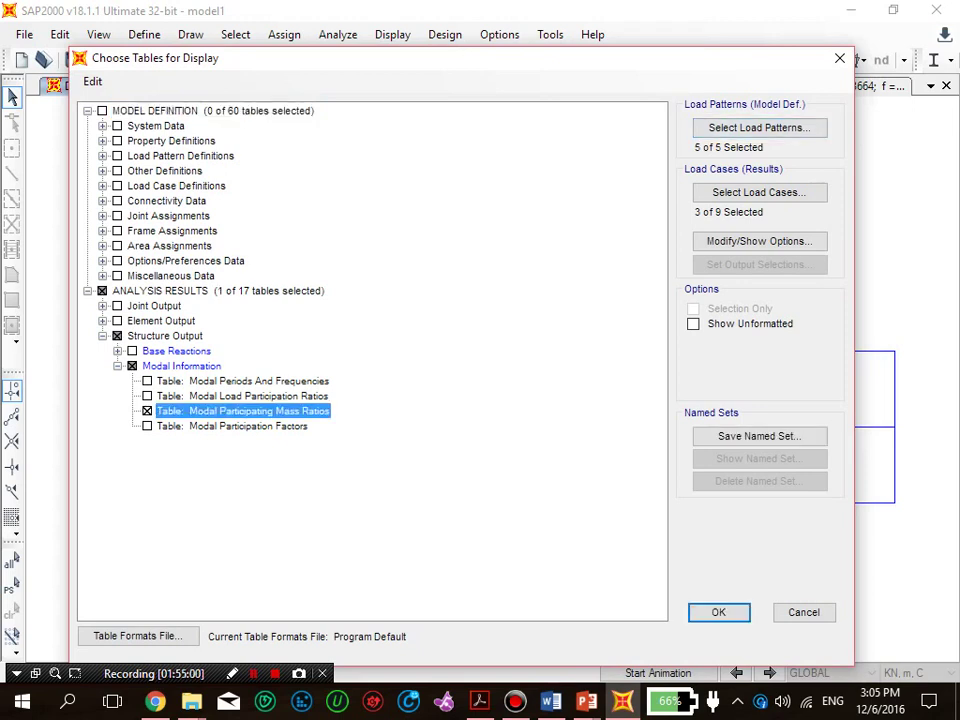
Step: Limit the output cases to MODAL and examine the UX ratios in the modal participating mass ratios table
click(759, 127)
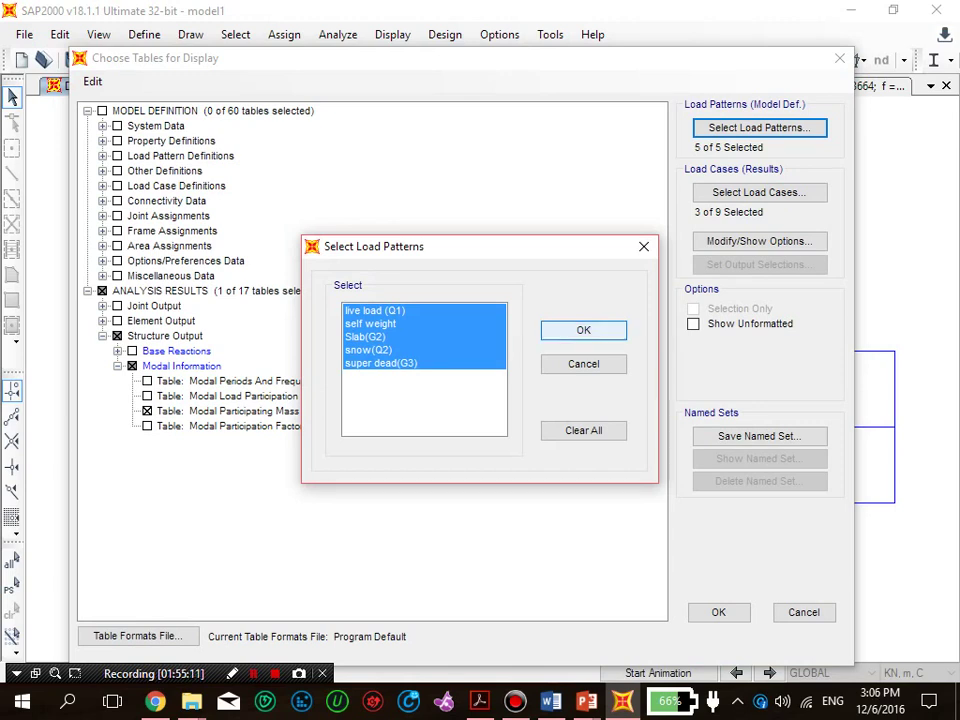
key(Return)
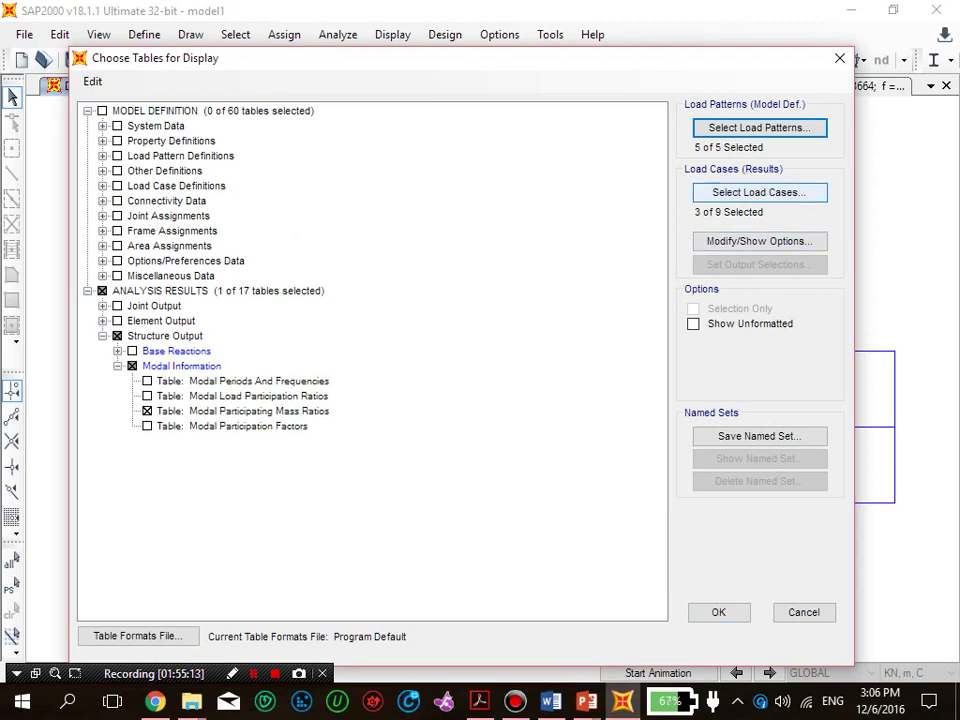
click(759, 192)
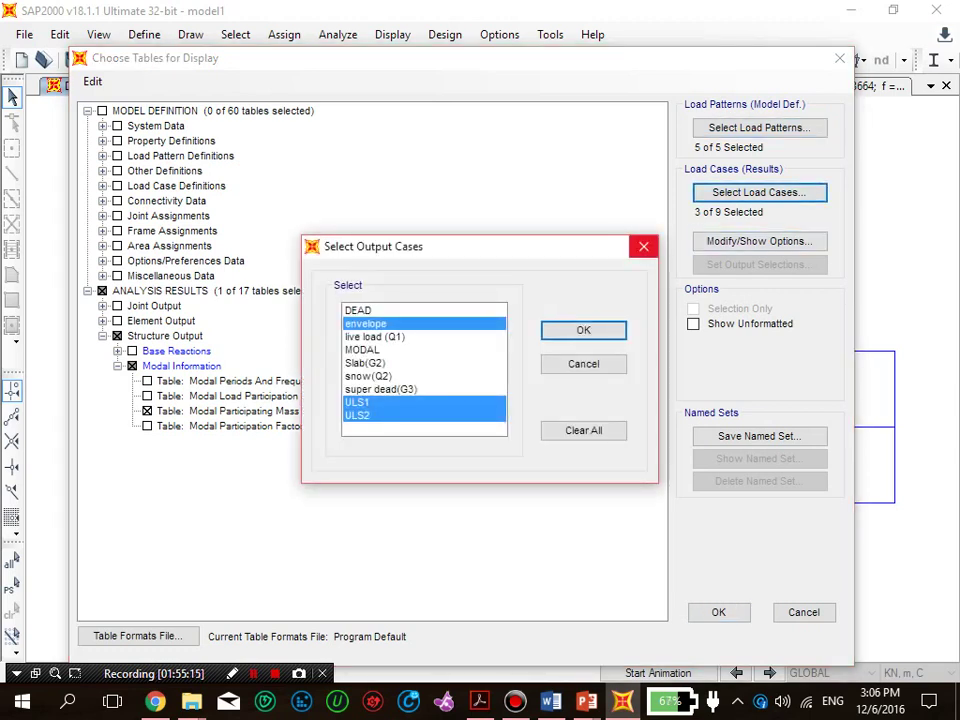
click(364, 350)
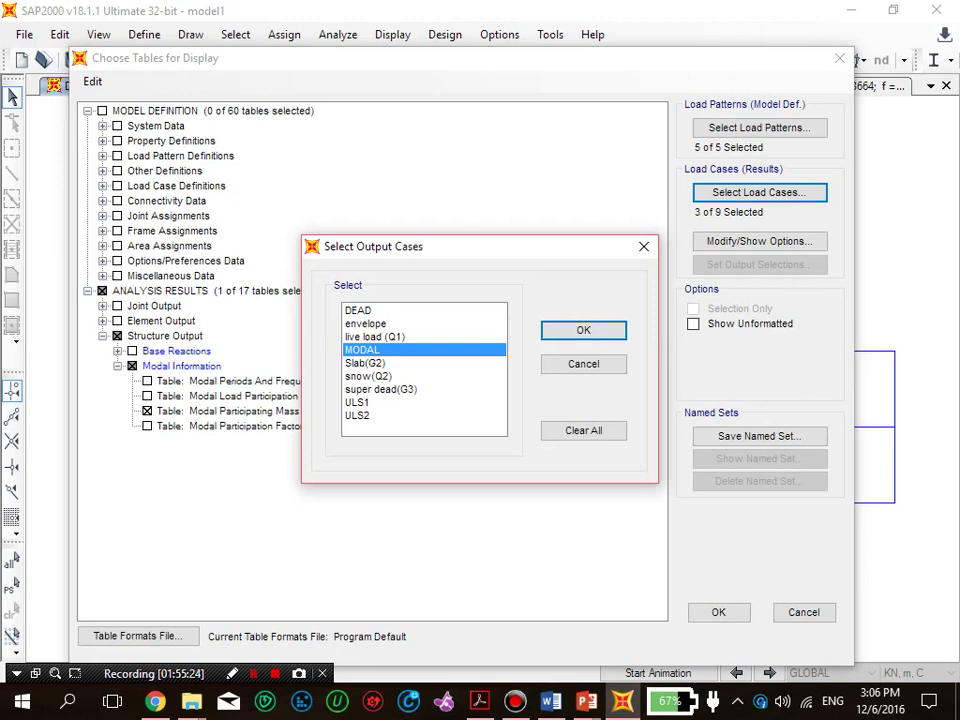
key(Return)
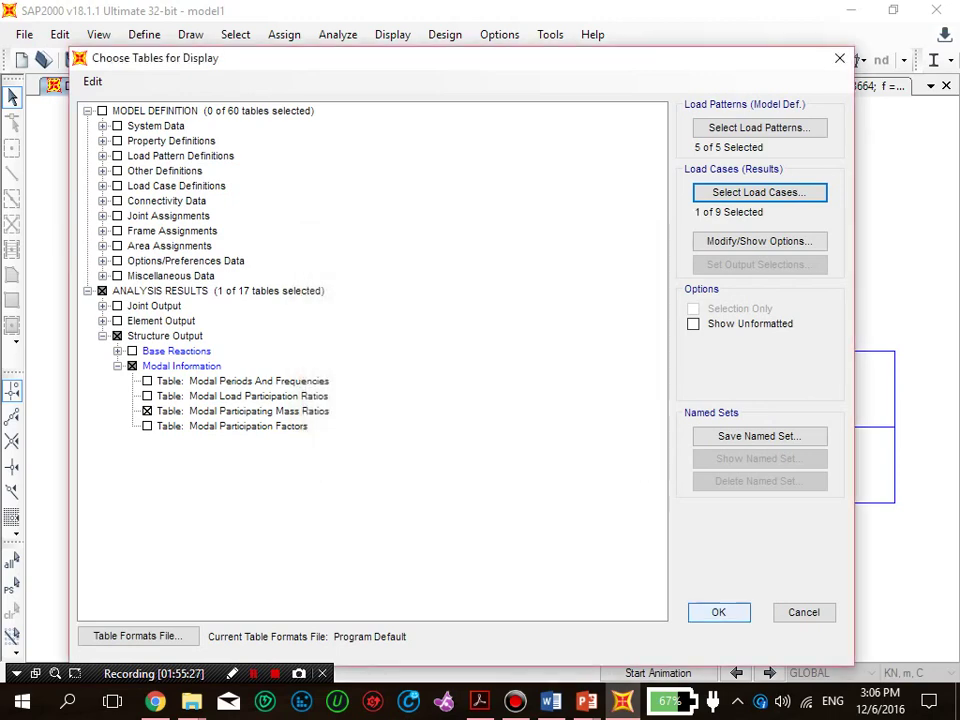
key(Return)
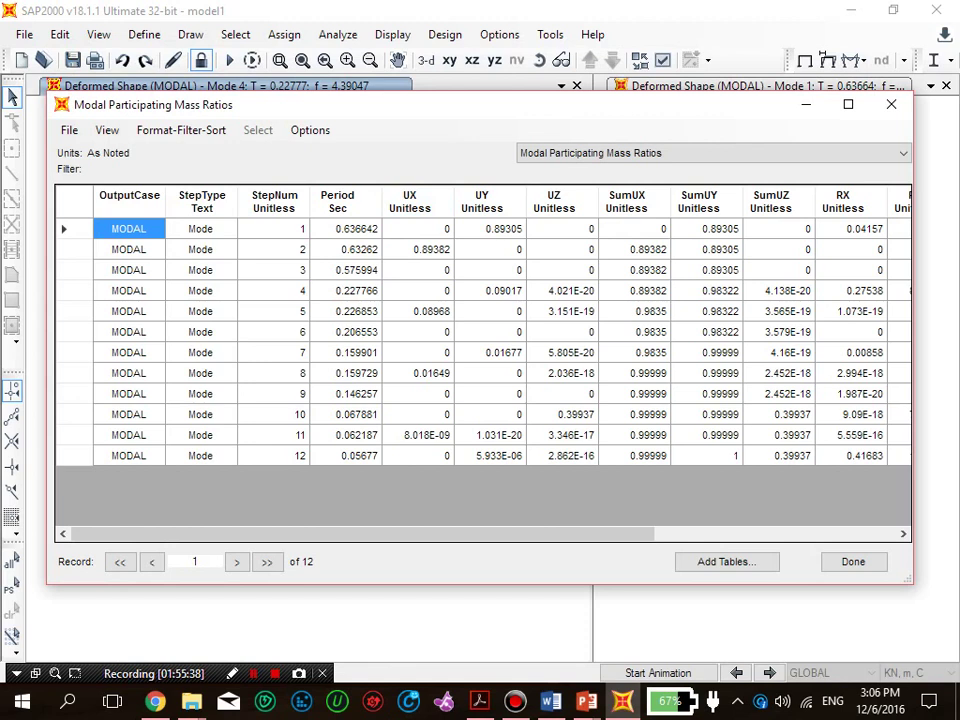
click(417, 249)
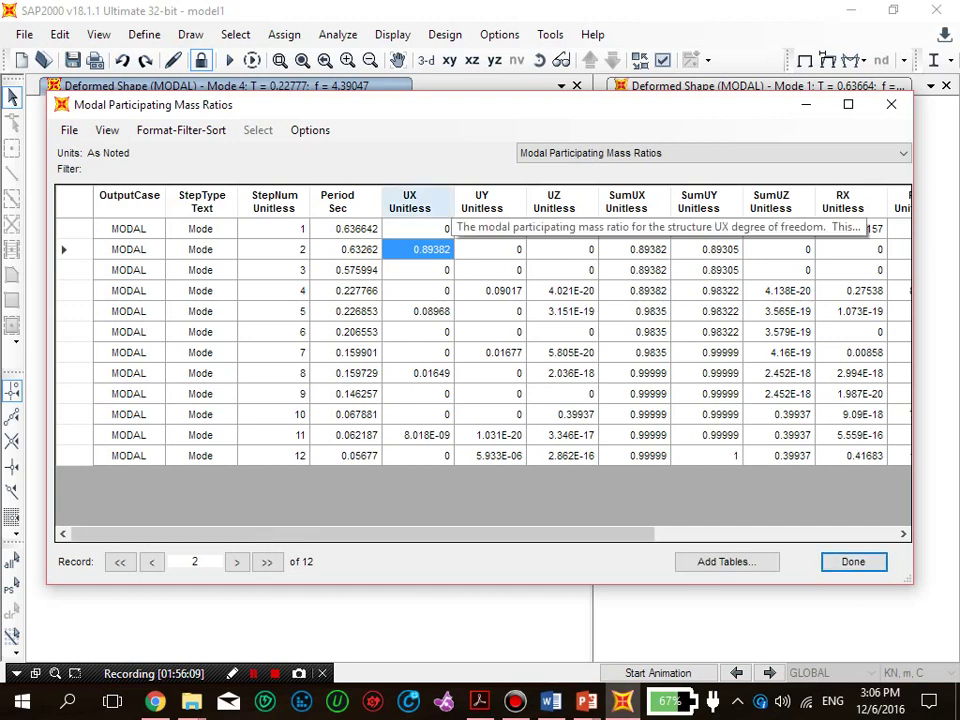
click(853, 562)
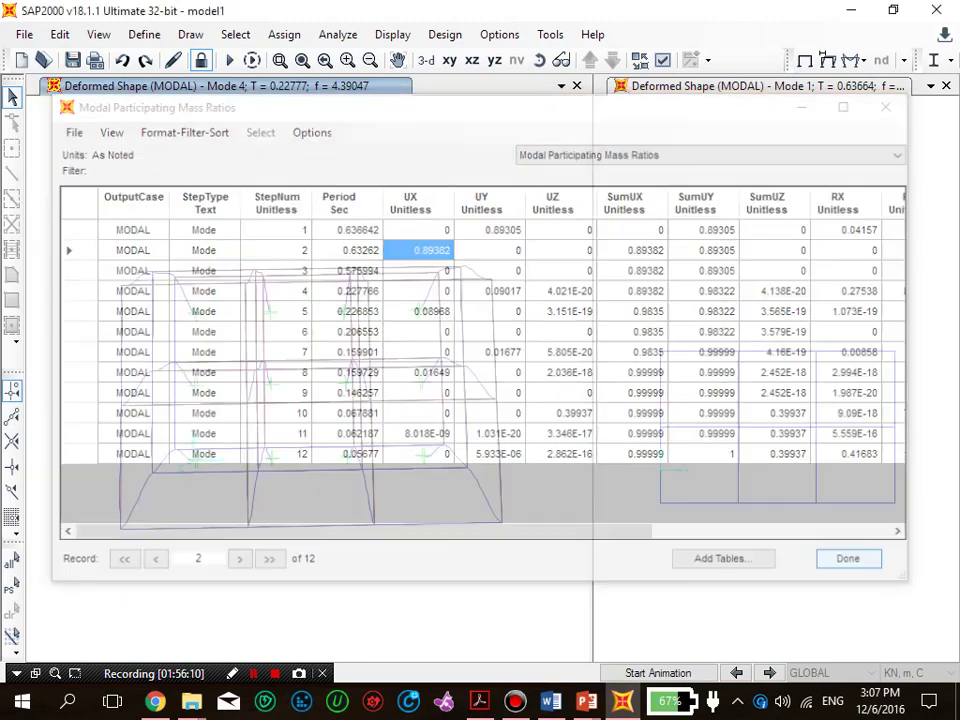
Step: Unlock the model and review the maximum number of modes in the MODAL load case definition
click(201, 60)
click(489, 420)
click(144, 34)
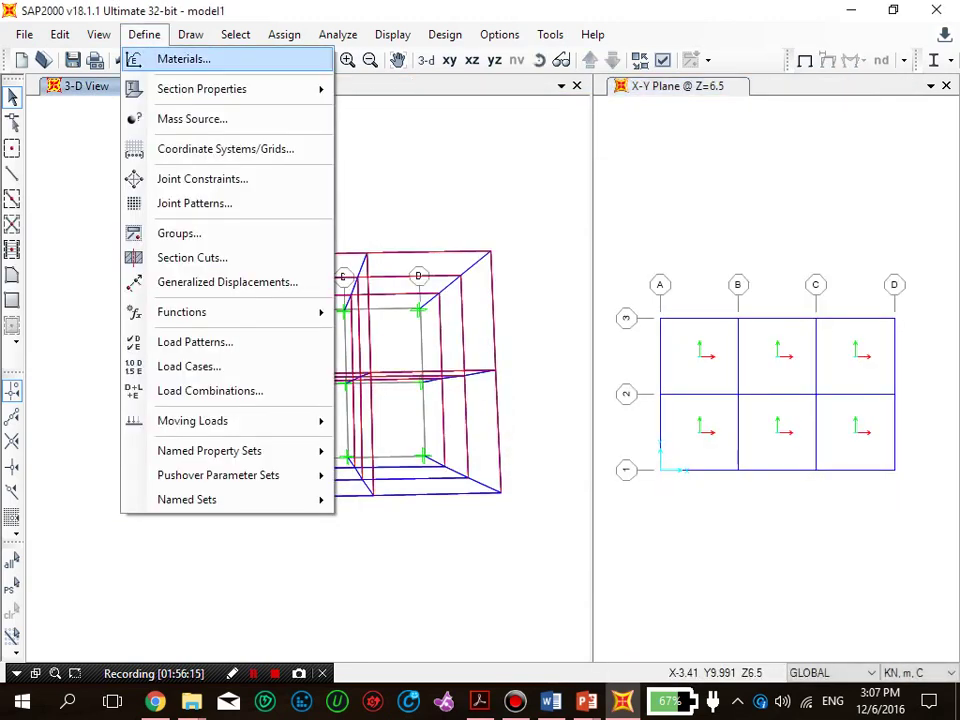
click(190, 366)
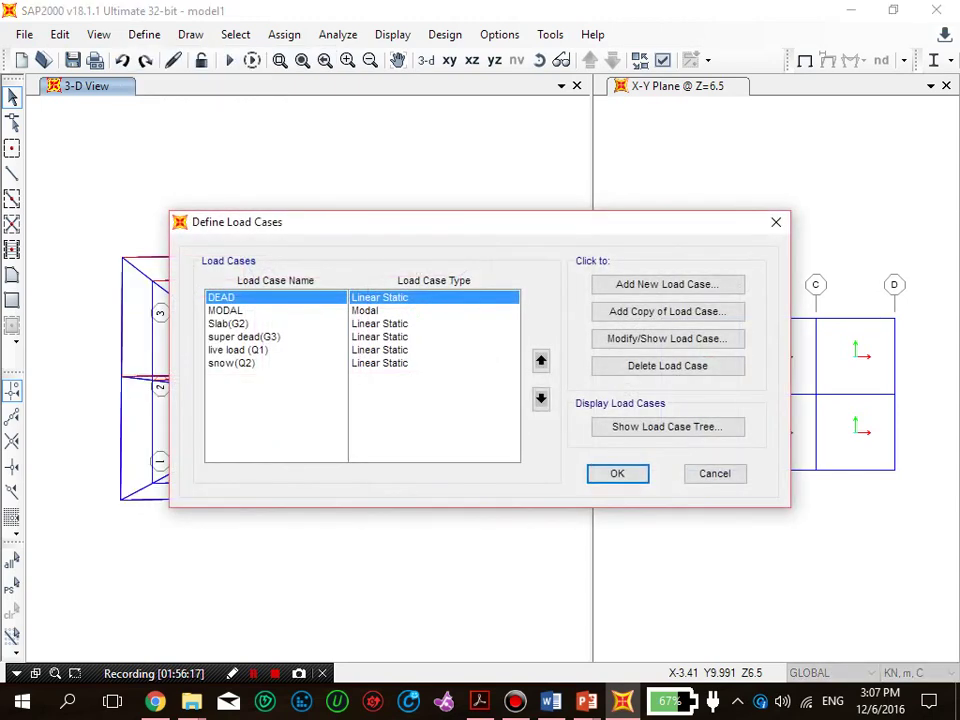
click(240, 311)
click(667, 339)
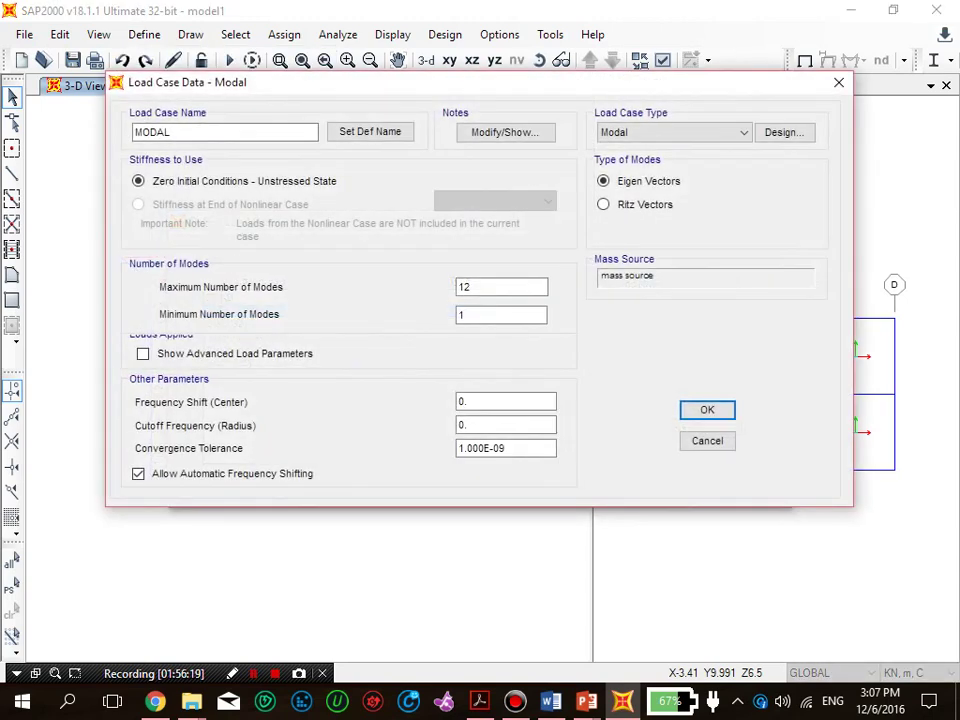
double_click(465, 287)
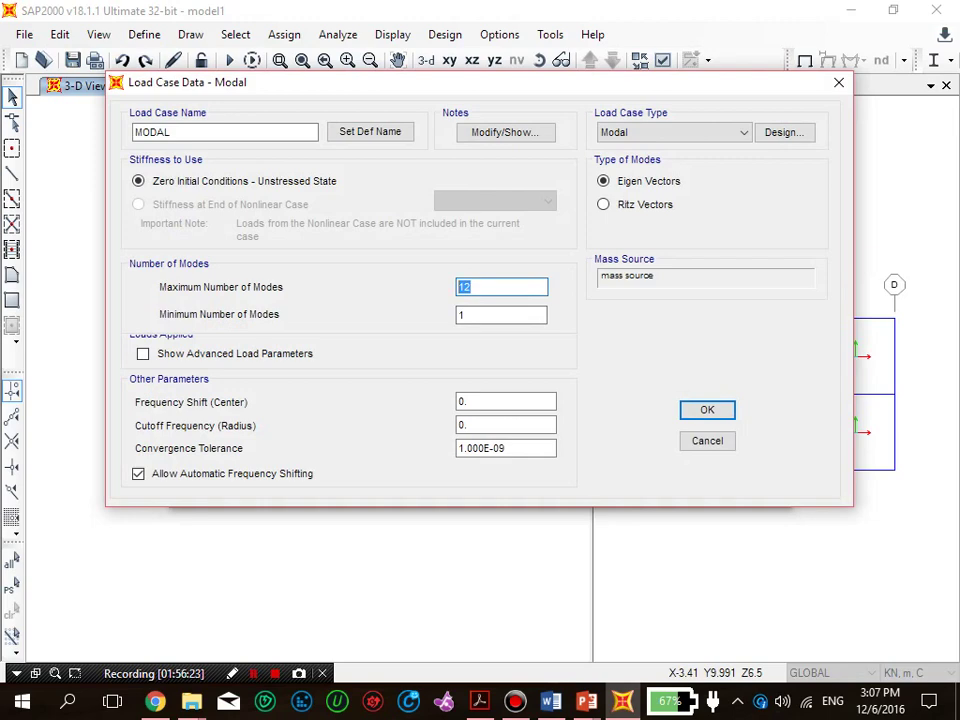
click(707, 410)
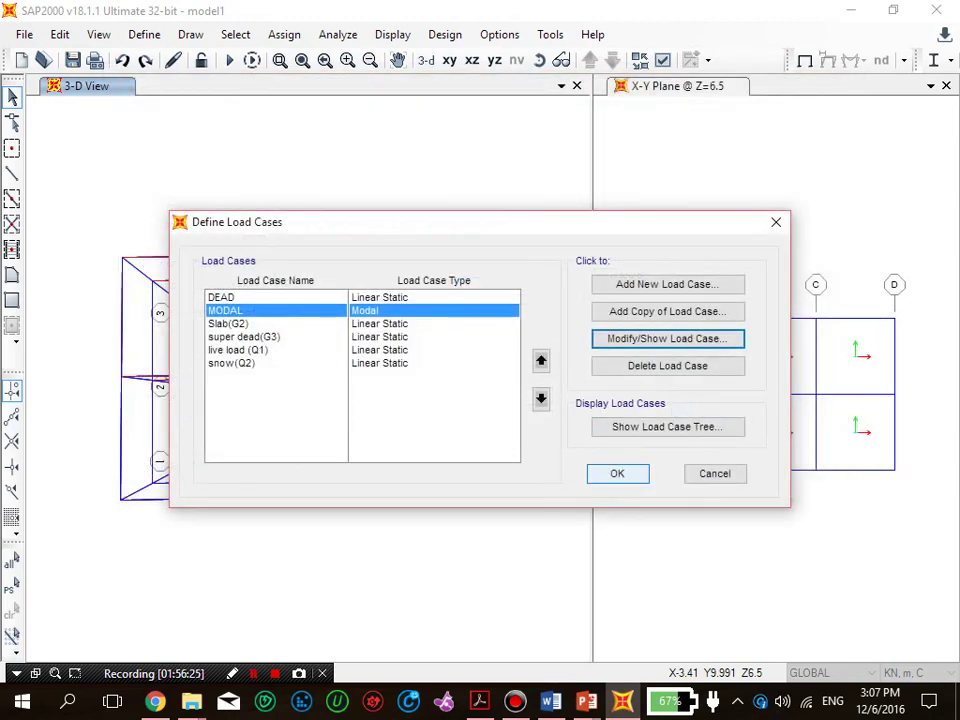
click(617, 473)
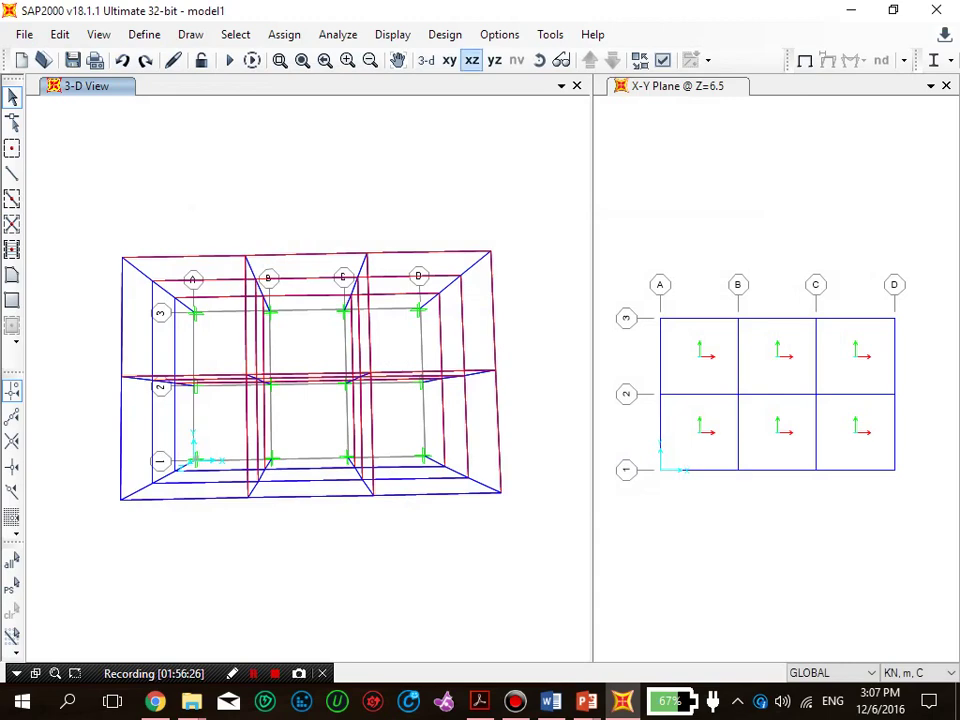
click(540, 62)
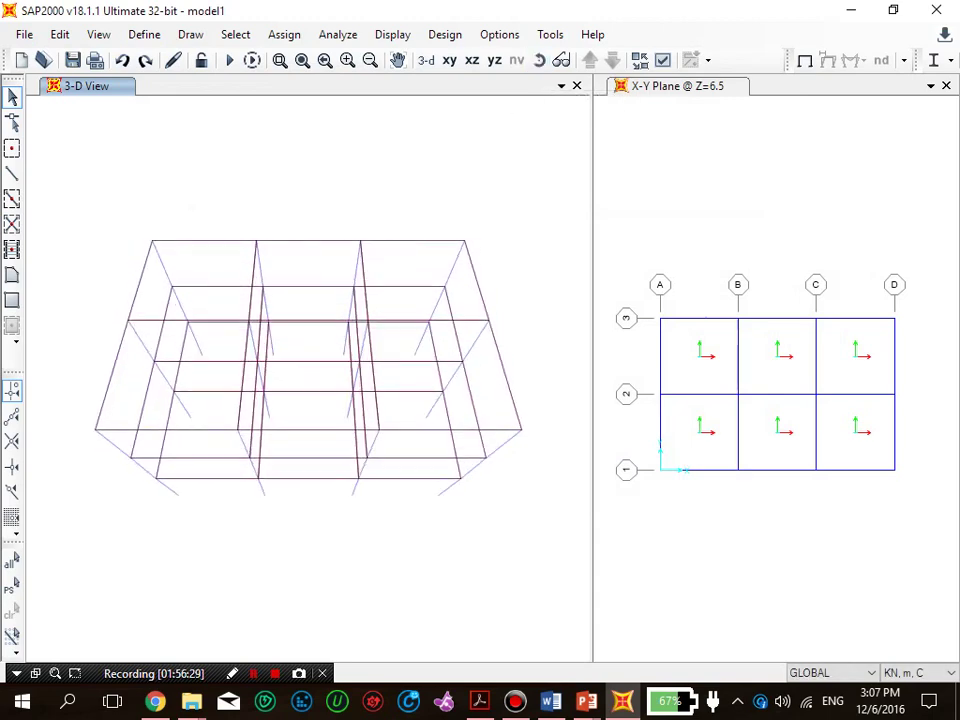
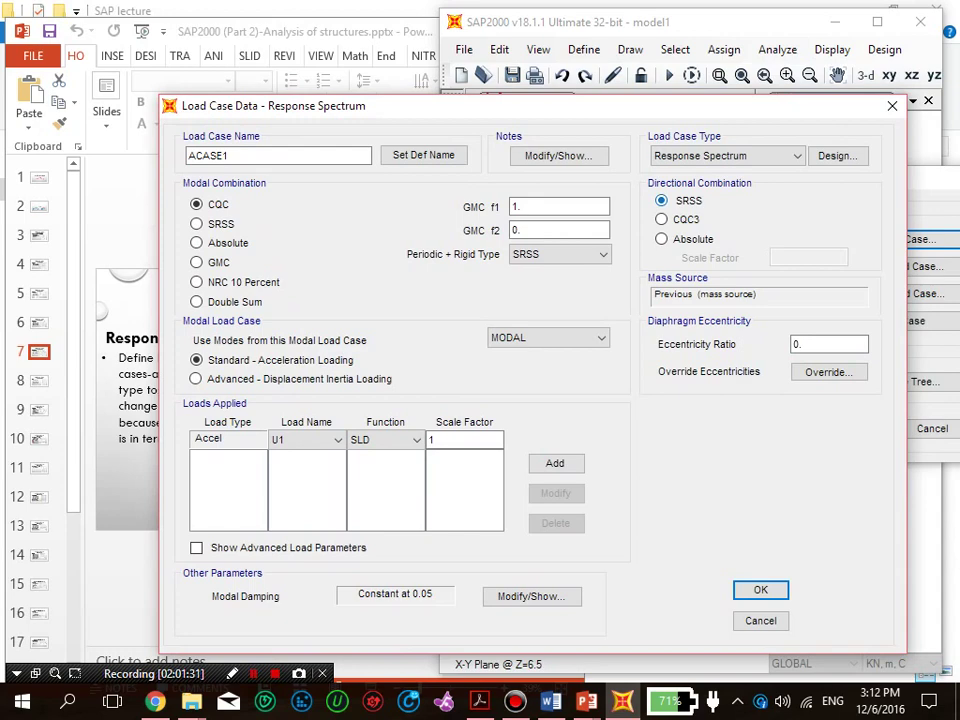
Step: Set the directional combination of the ACASE1 response spectrum load case to CQC3
drag(649, 105, 724, 101)
click(736, 215)
drag(657, 110, 787, 100)
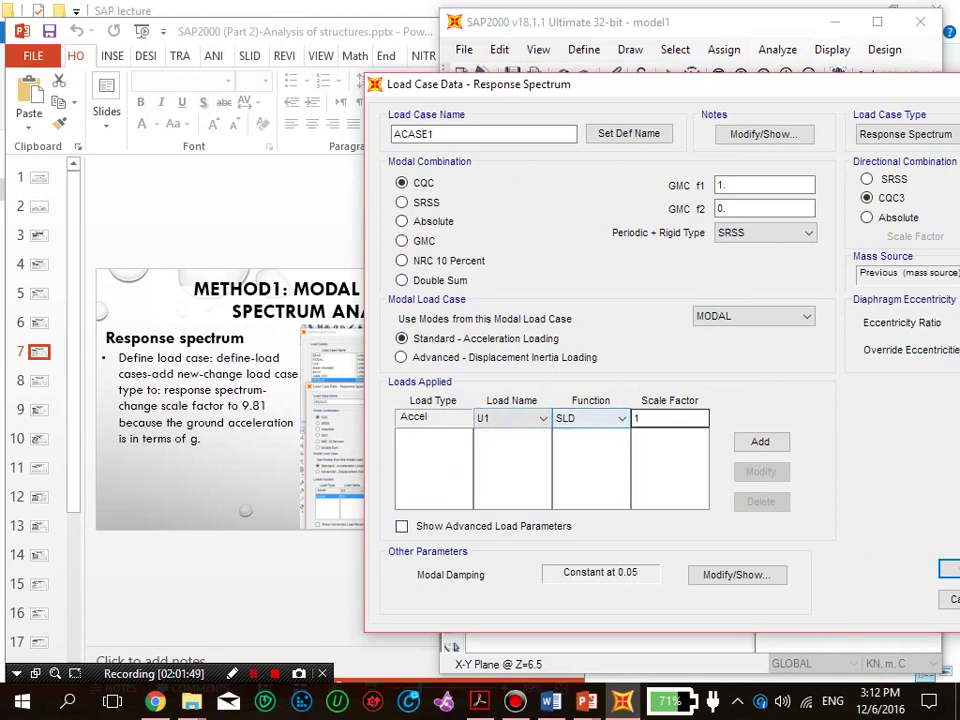
drag(630, 86, 553, 88)
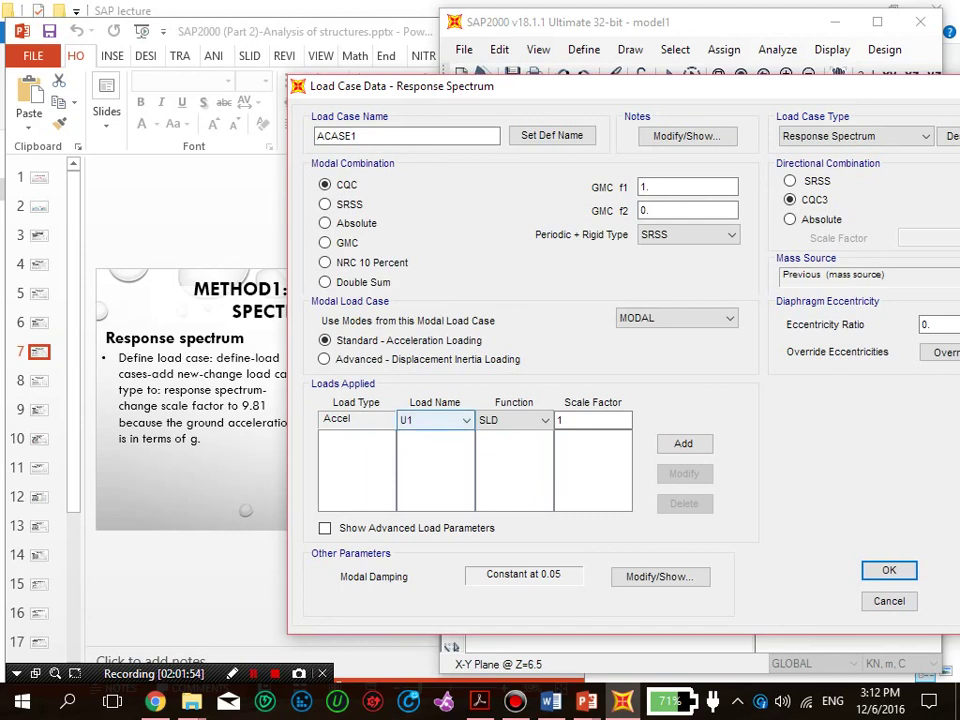
Step: Add a U1 acceleration load with function SLD and scale factor 9.81 to the response spectrum load case, and accept the case
click(466, 420)
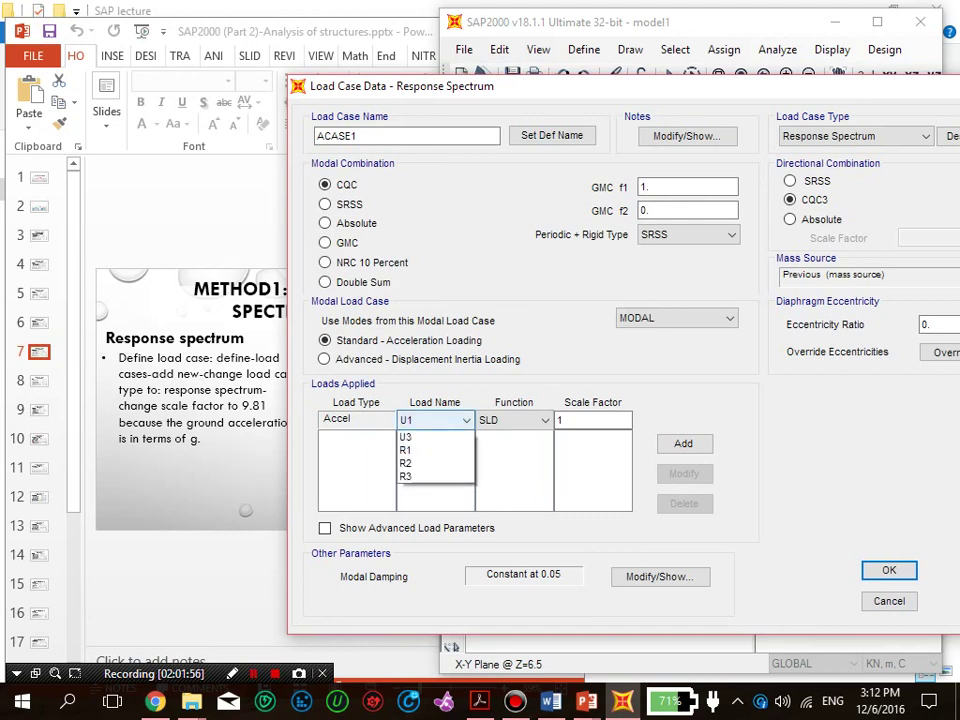
click(466, 420)
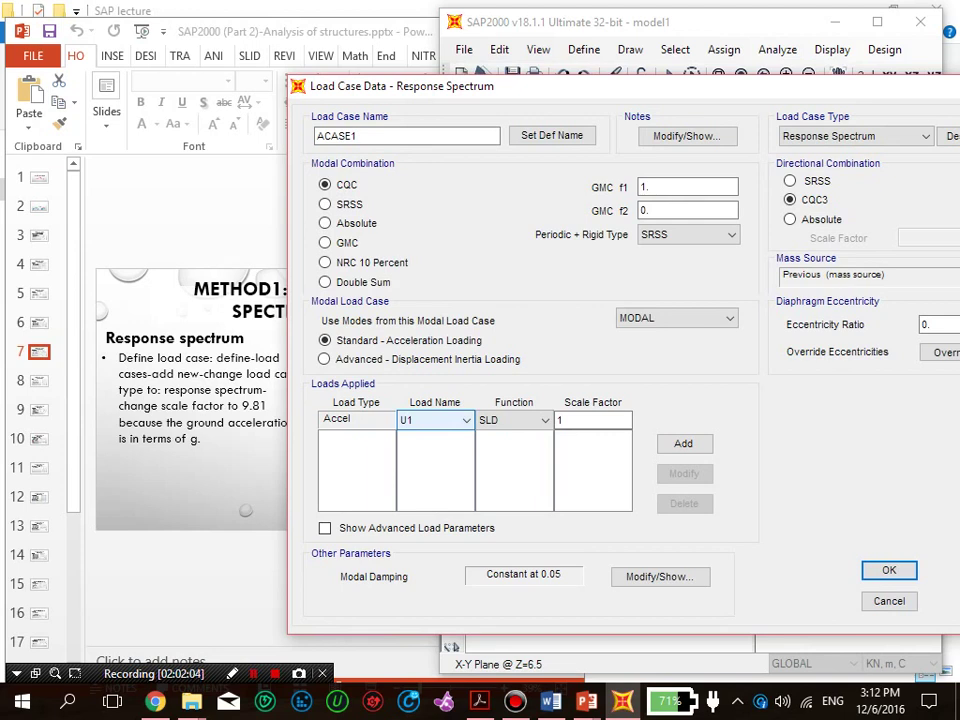
click(543, 420)
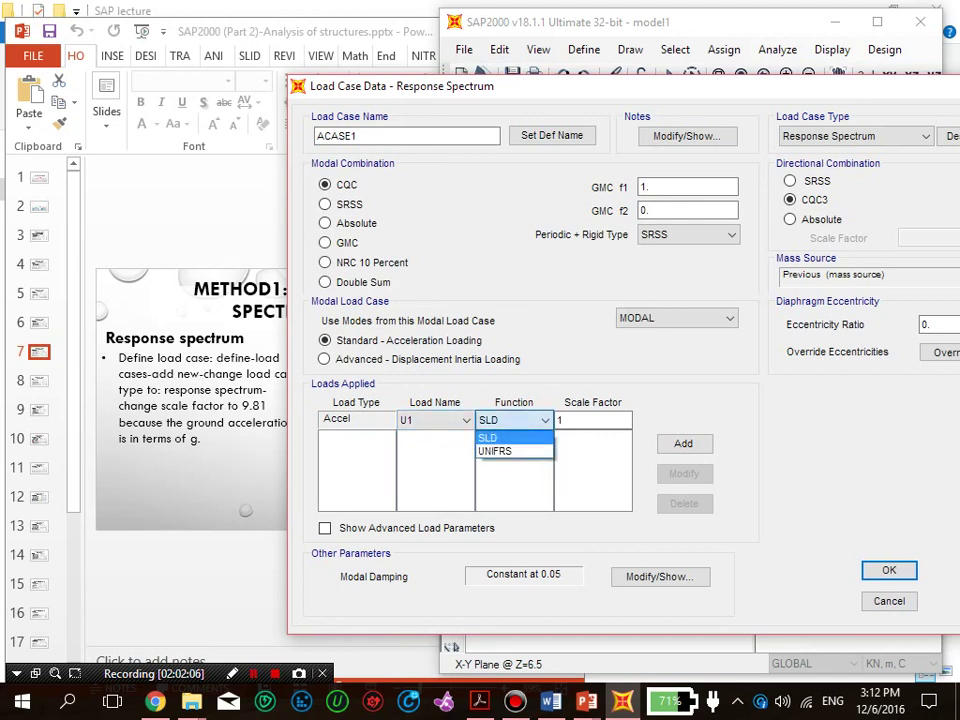
click(500, 438)
click(592, 420)
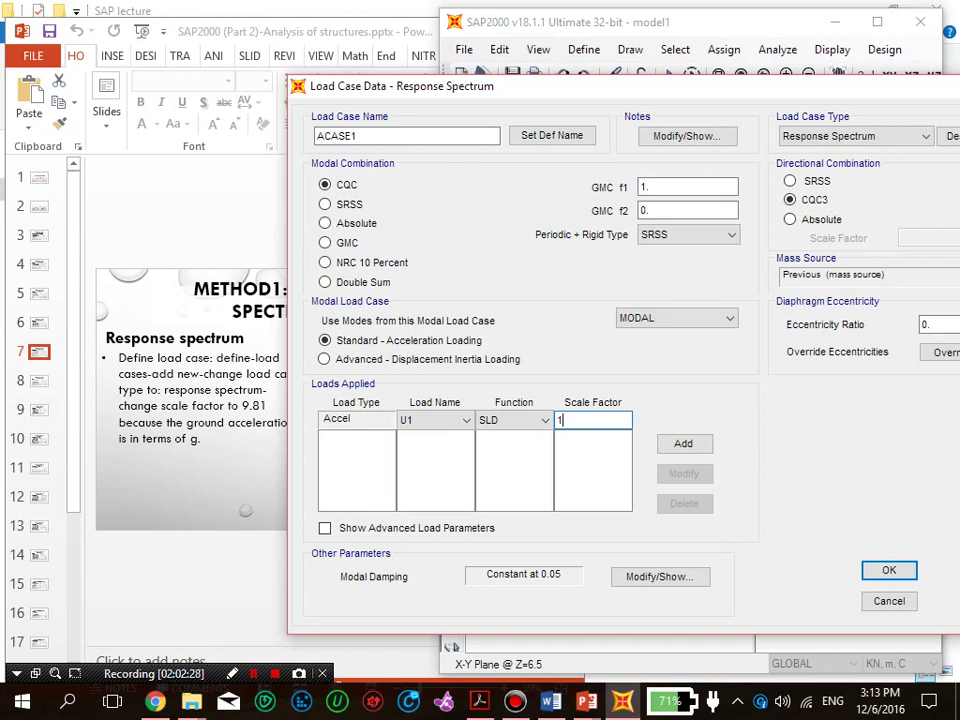
drag(569, 420, 547, 420)
text(9,81)
key(BackSpace)
key(BackSpace)
key(BackSpace)
text(.81)
click(683, 443)
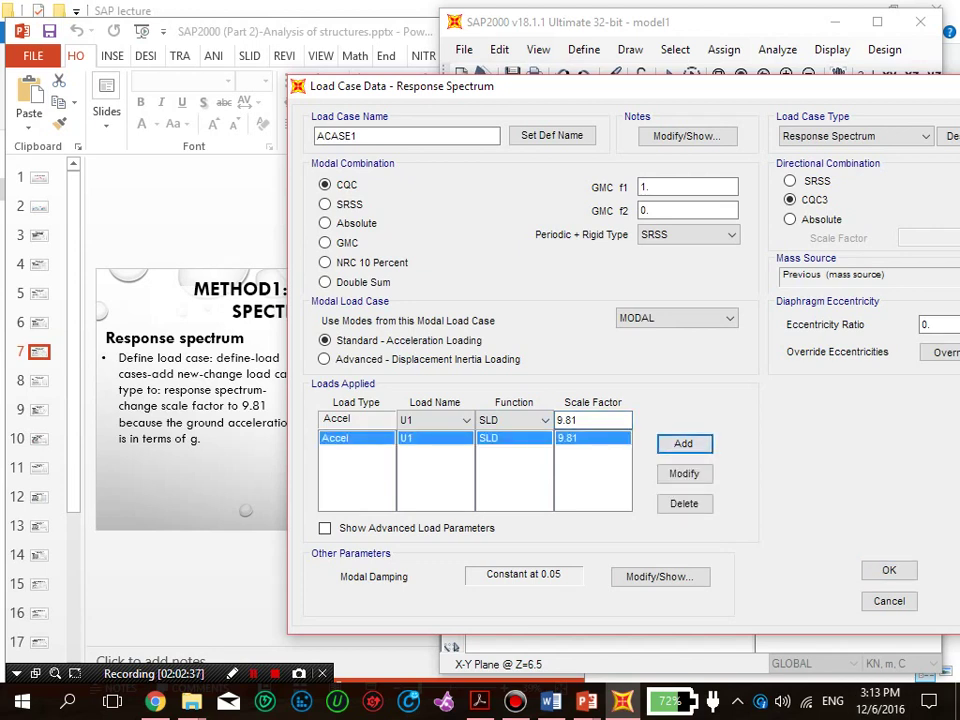
drag(600, 86, 630, 84)
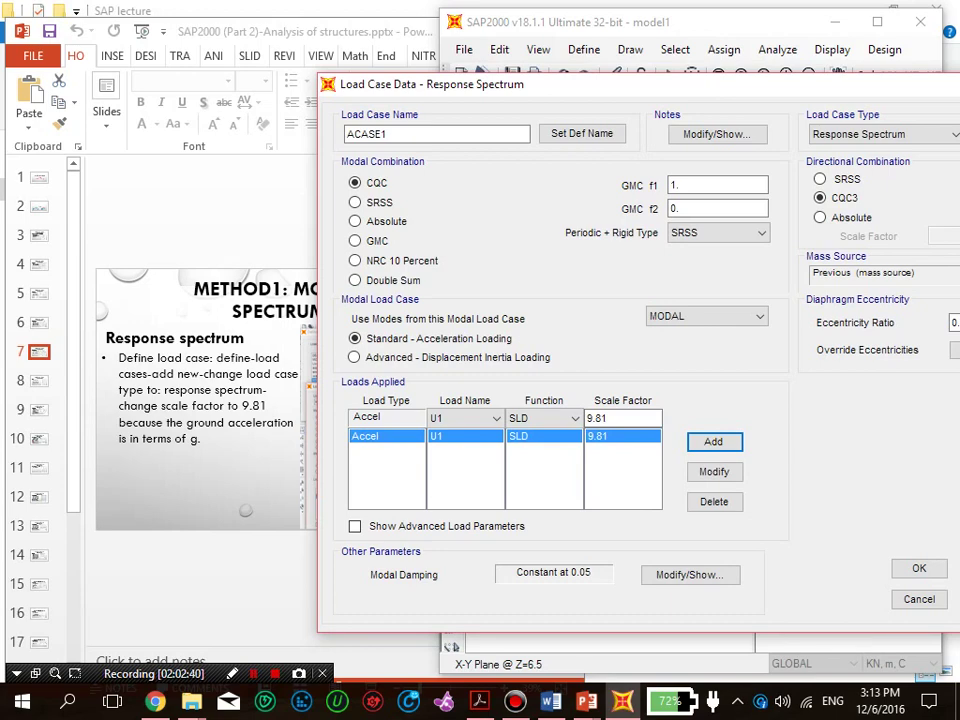
drag(630, 84, 460, 66)
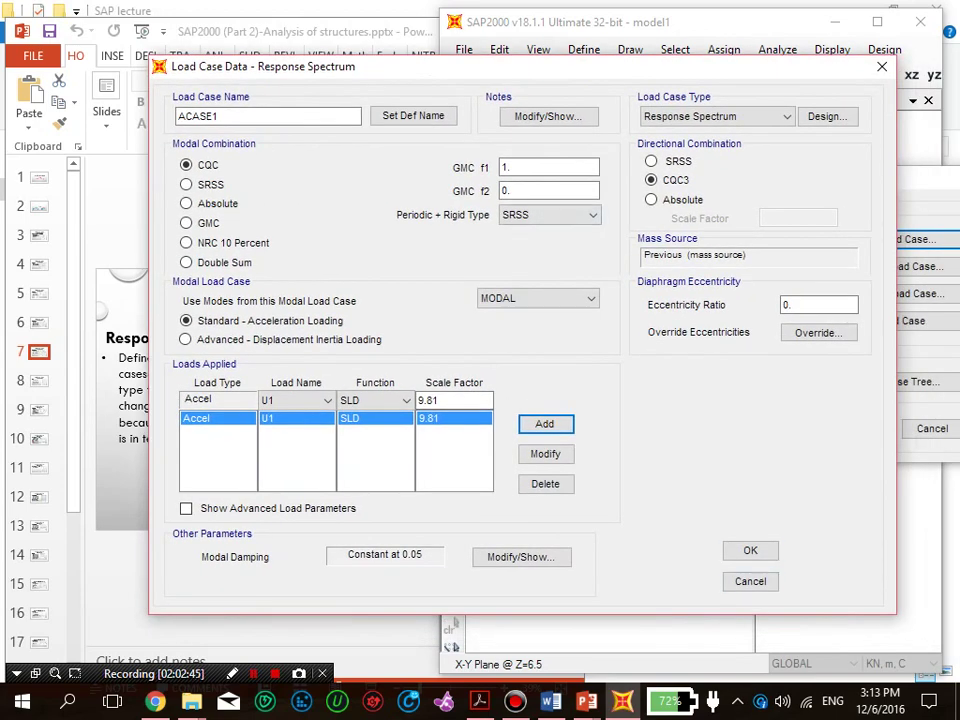
click(750, 551)
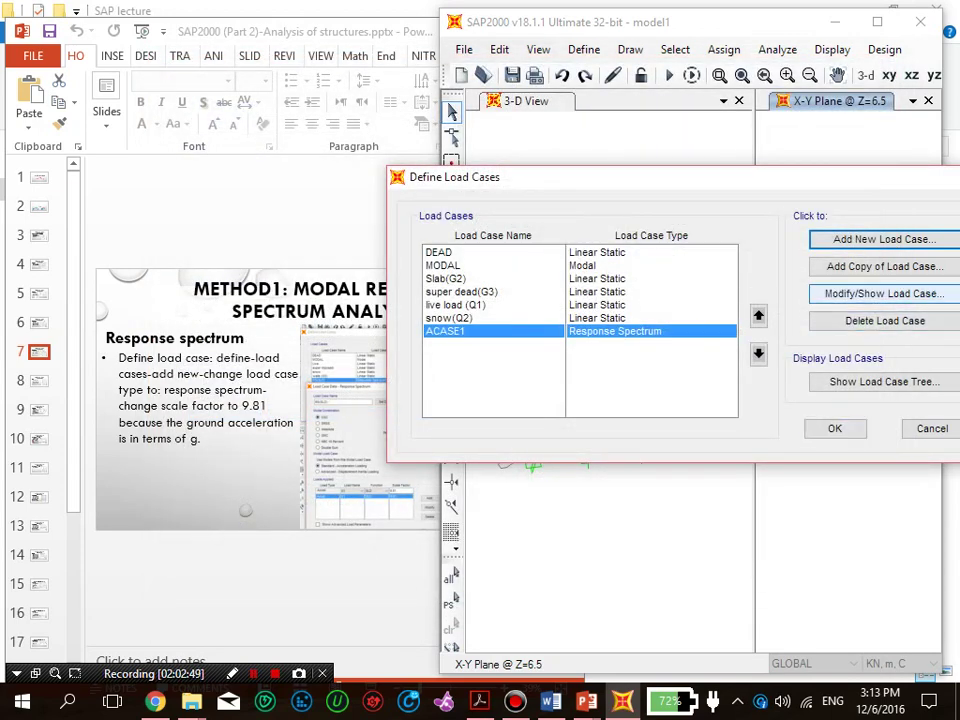
Step: Rename the ACASE1 load case as RS(SLD)
click(884, 293)
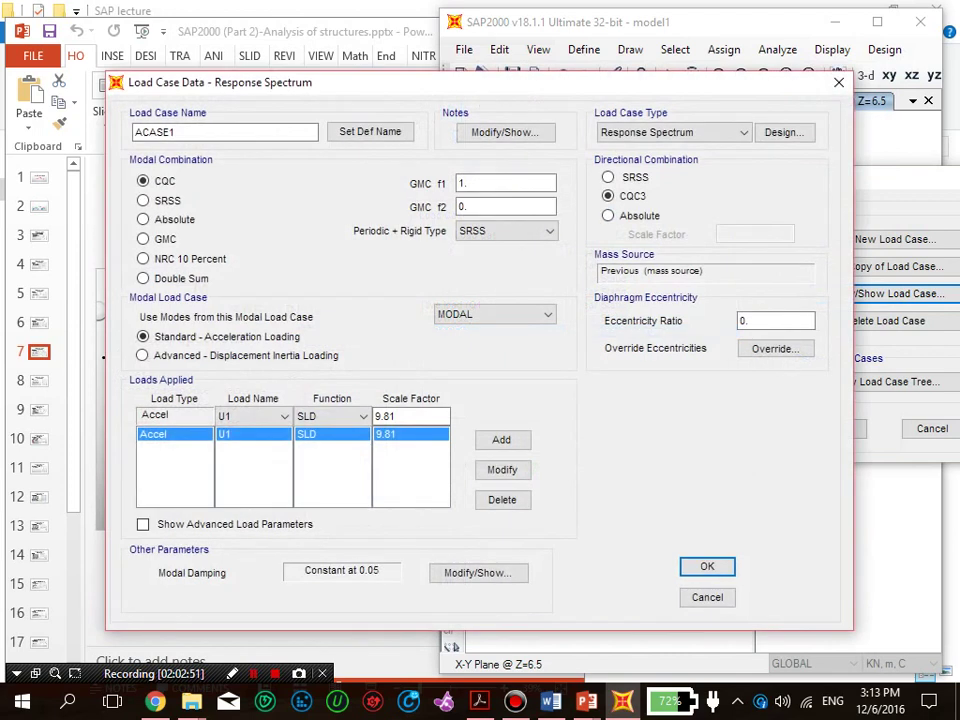
text(SLD)
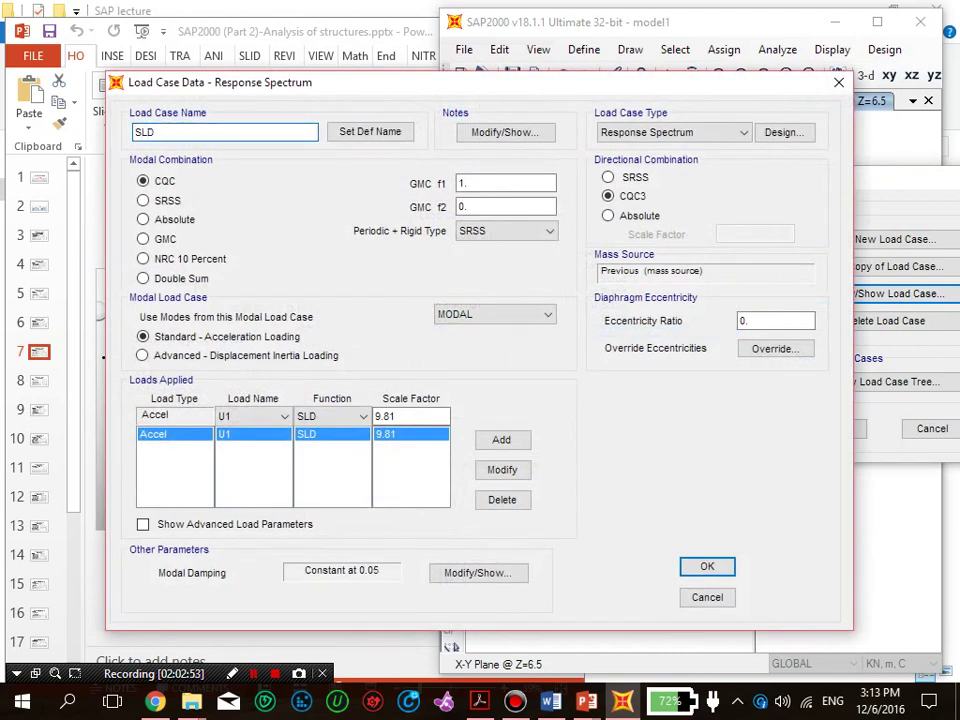
click(134, 132)
text(RS()
key(End)
text())
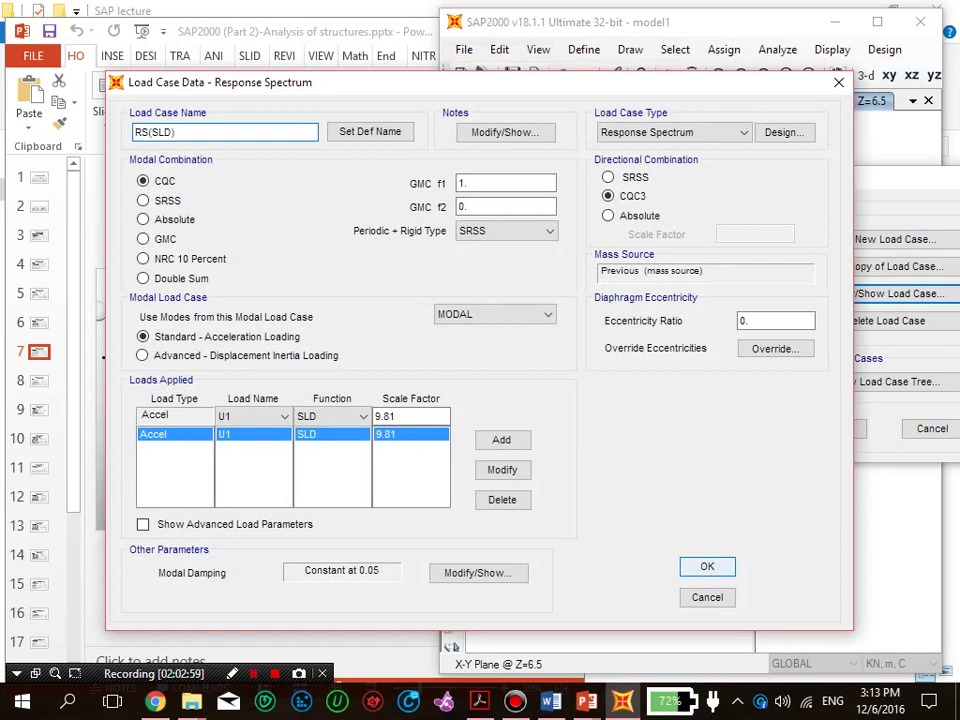
Step: Accept the RS(SLD) response spectrum case and the load case definitions
key(Return)
click(835, 428)
Step: Switch to PowerPoint and review the Methods of Analysis slide comparing linear and nonlinear methods with their inputs
click(380, 240)
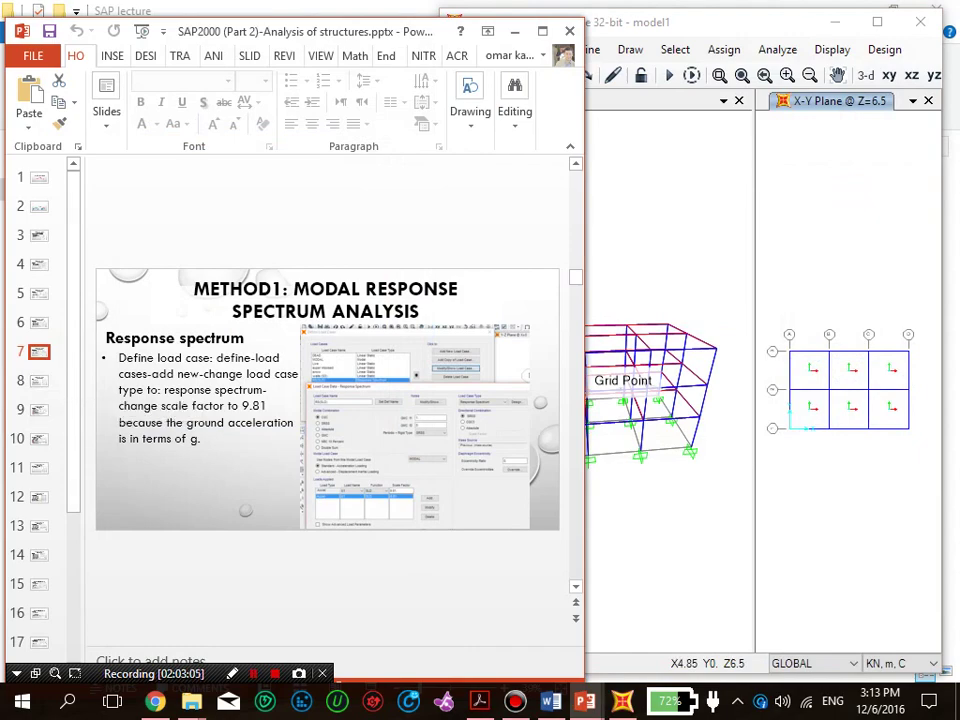
mouse_move(585, 702)
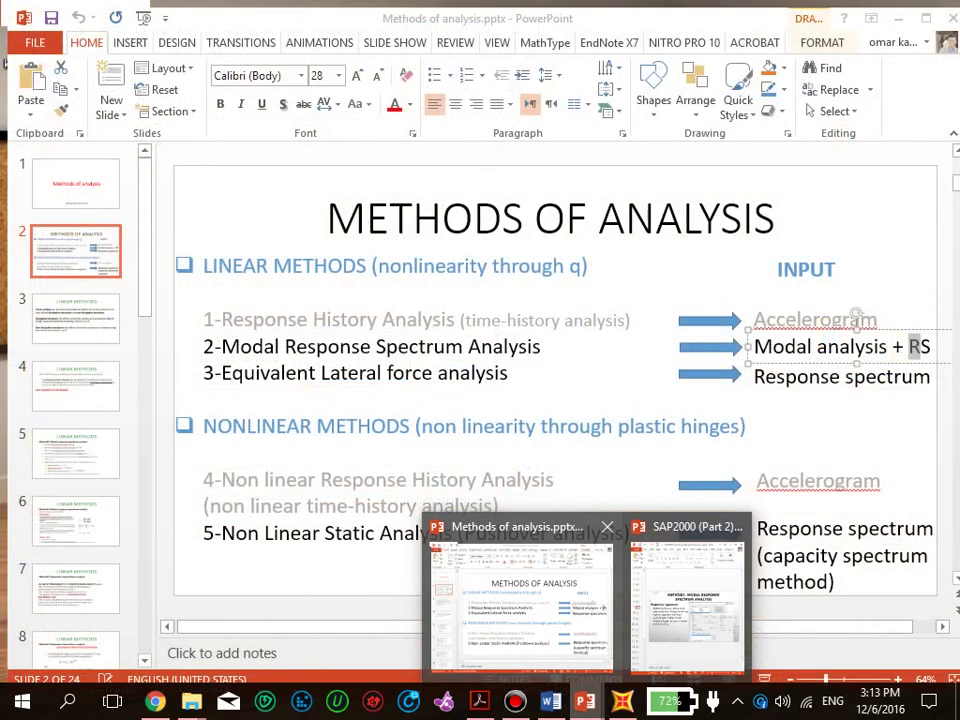
click(522, 605)
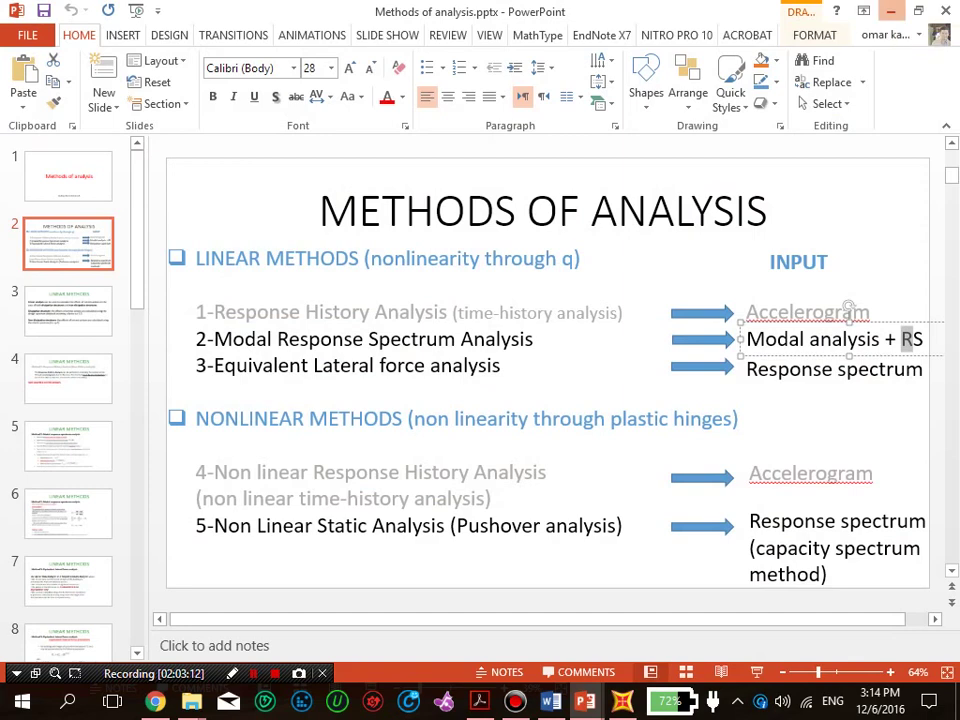
click(890, 11)
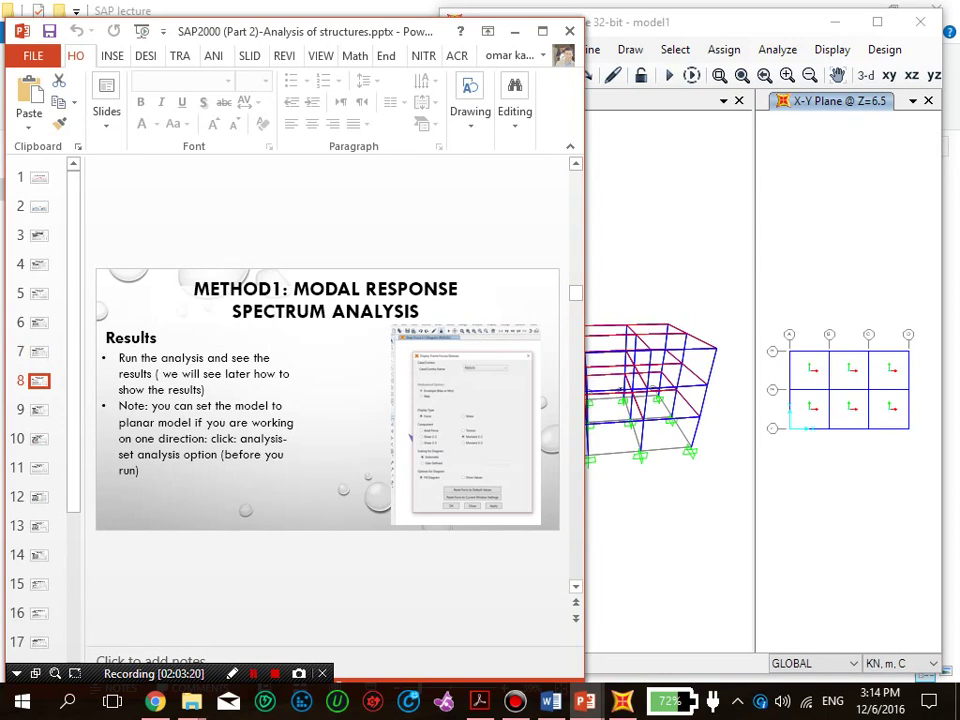
Step: Switch to SAP2000 and run the analysis for all load cases, including RS(SLD)
click(668, 200)
click(669, 76)
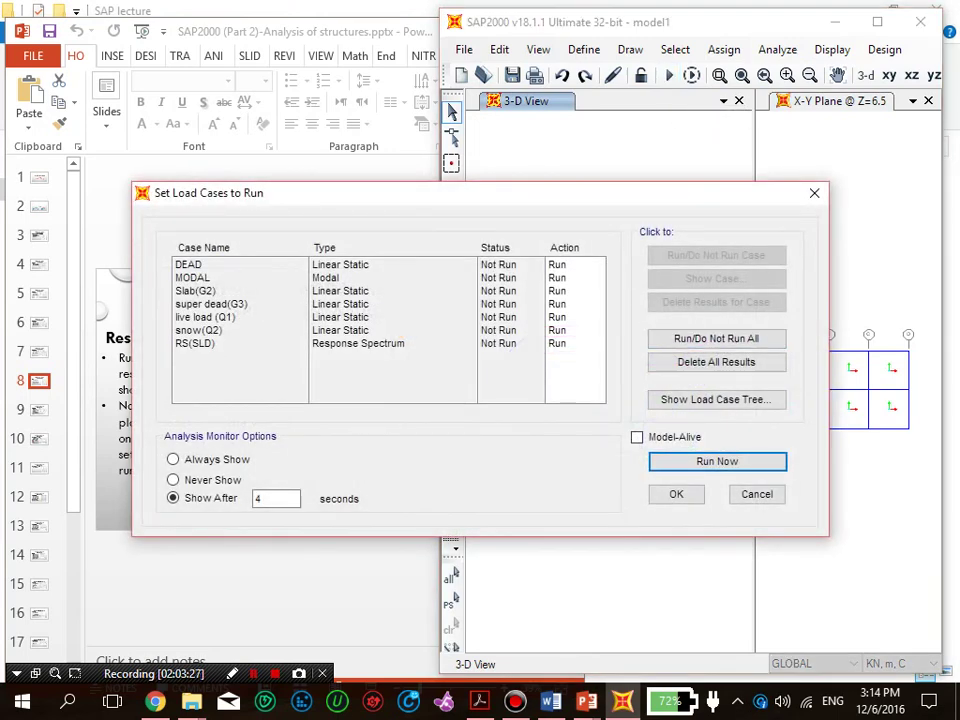
click(196, 343)
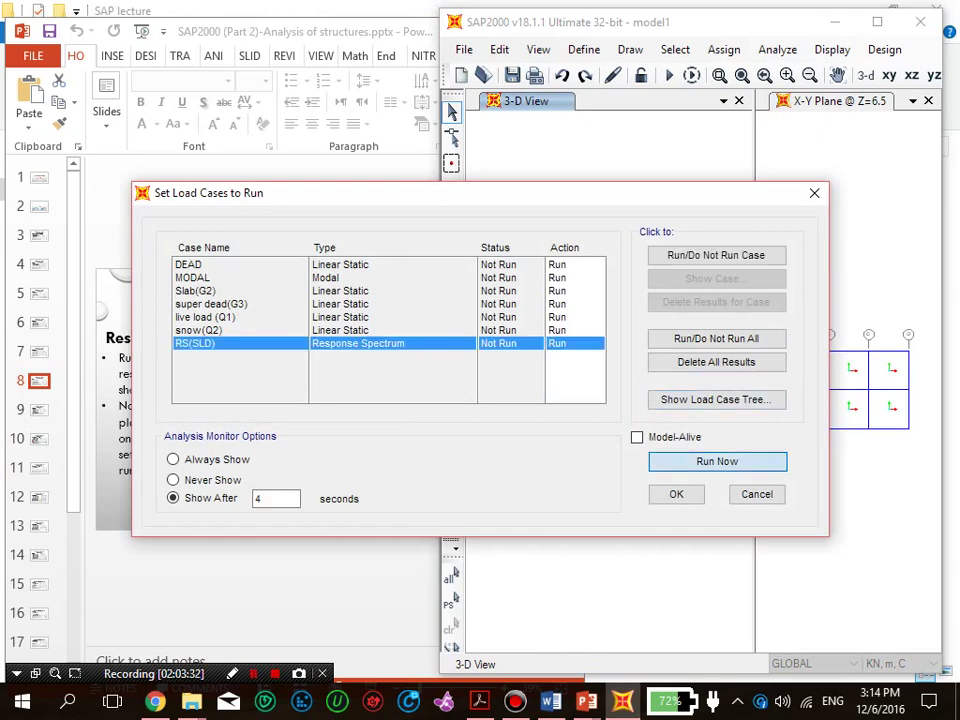
click(717, 461)
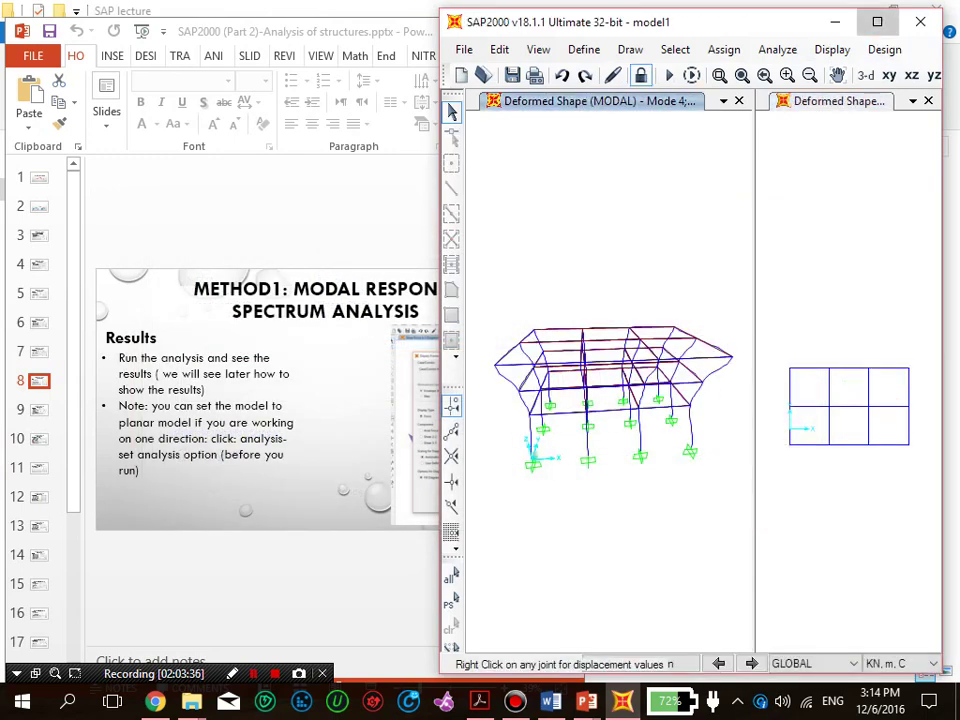
Step: Maximize the SAP2000 window and set both deformed shape views to the default 3D view
click(877, 22)
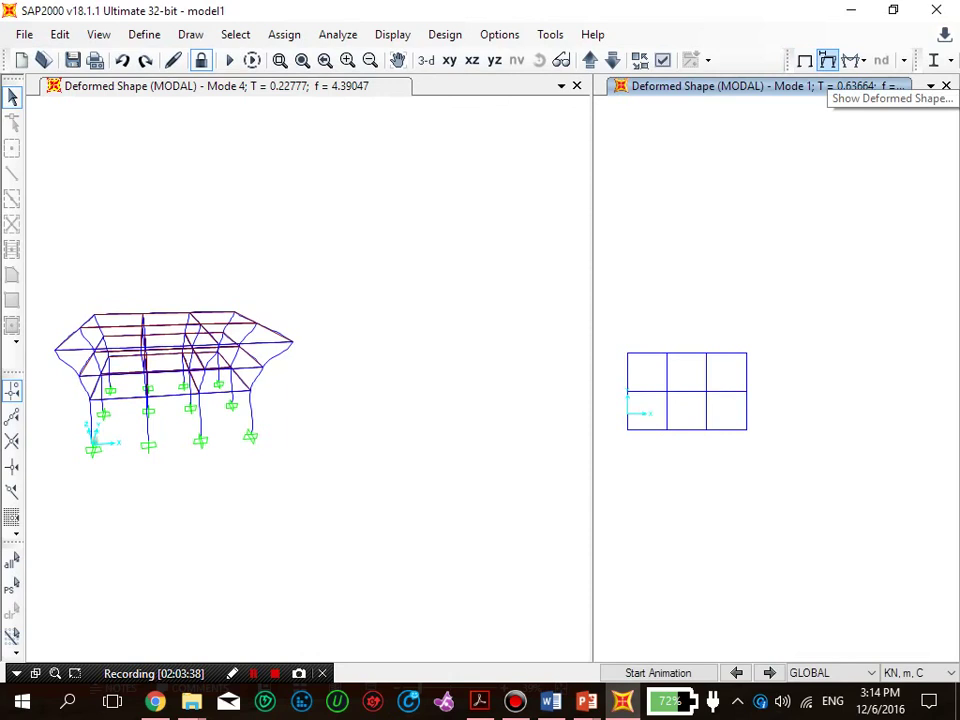
click(427, 60)
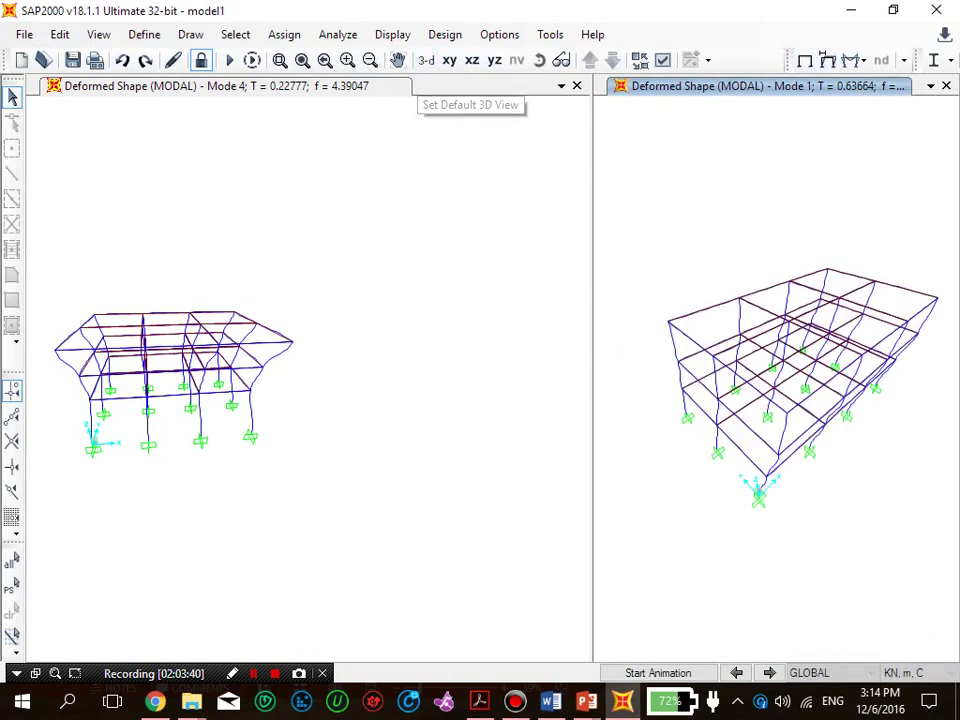
click(380, 84)
click(427, 60)
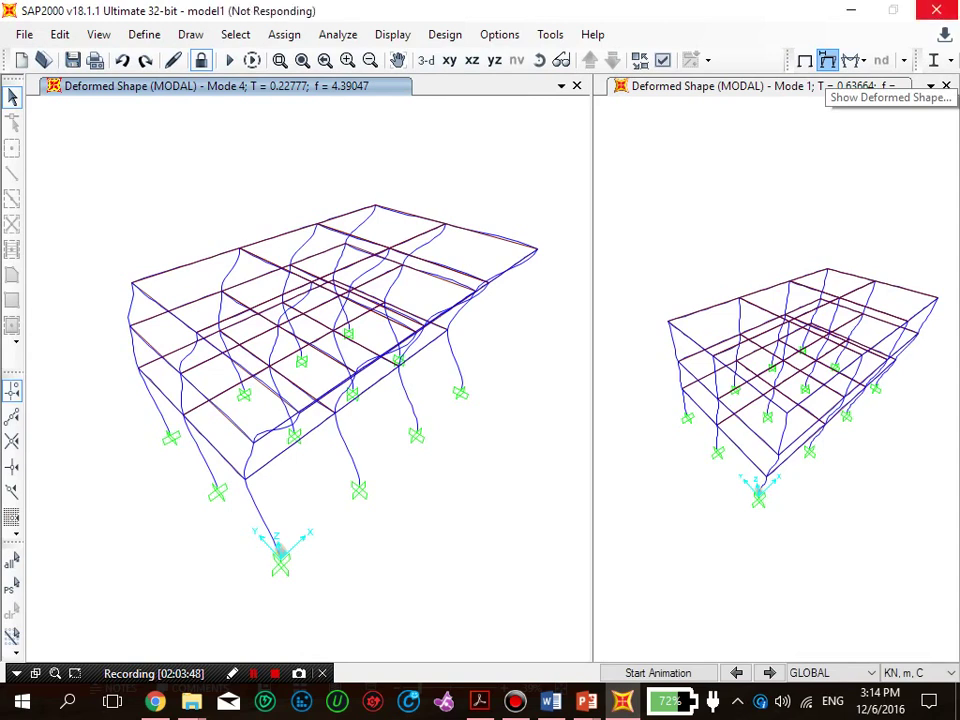
Step: Display the deformed shape of the building for the RS(SLD) case and inspect it from the side
click(740, 74)
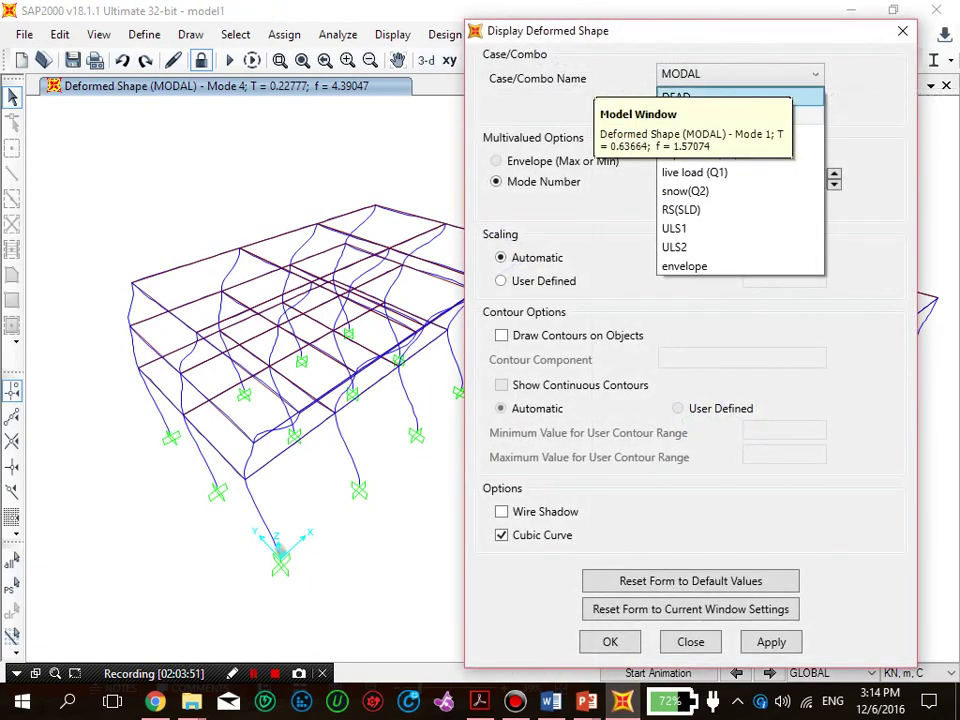
click(740, 74)
click(740, 74)
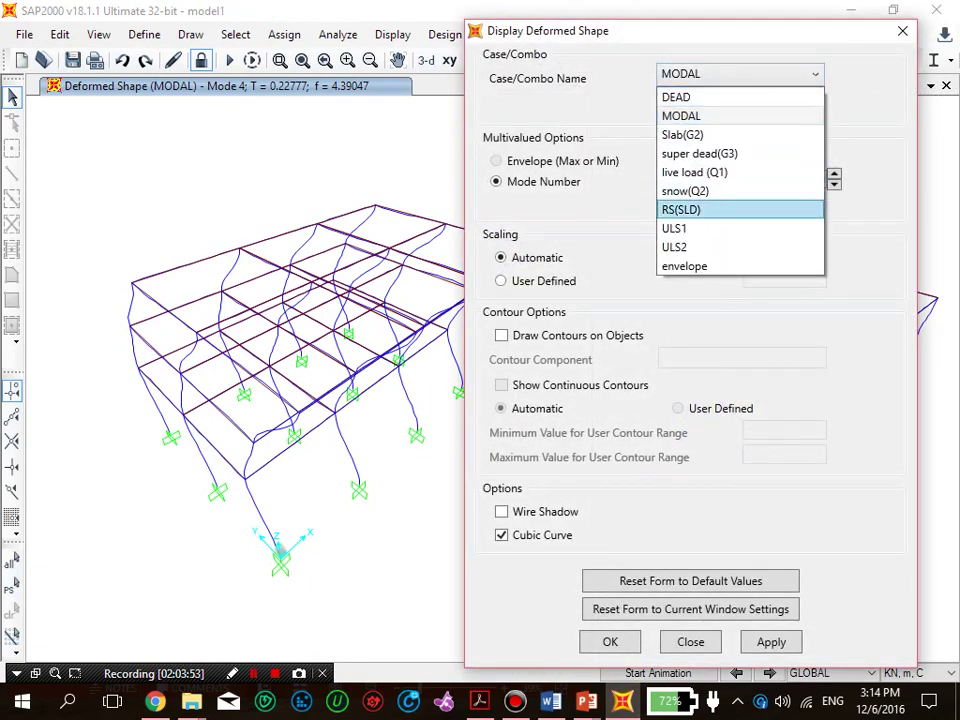
click(680, 209)
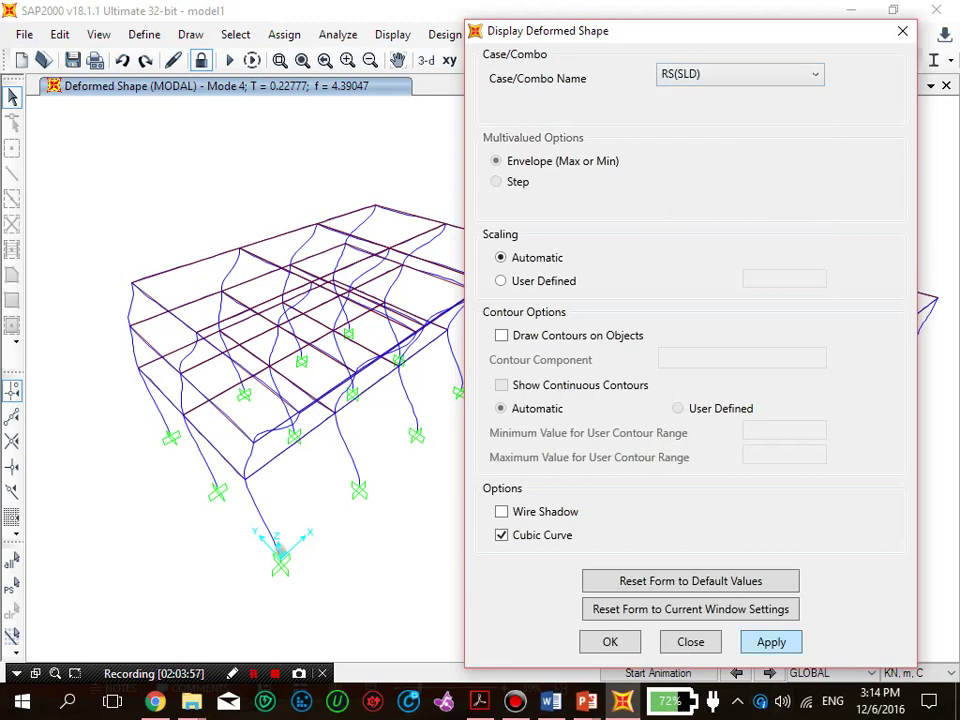
click(771, 642)
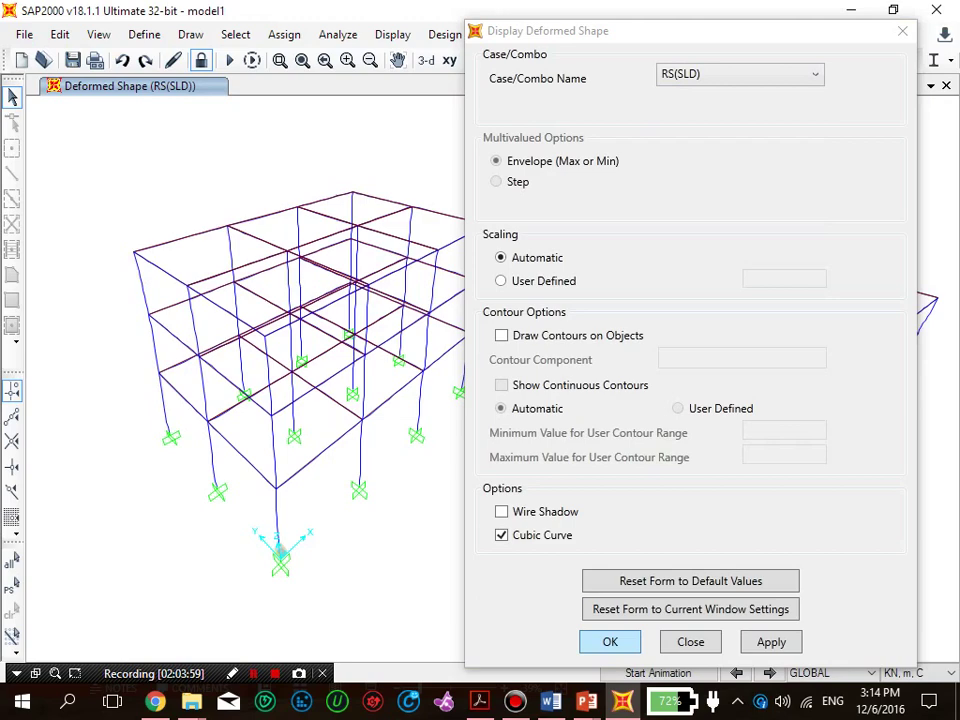
click(610, 642)
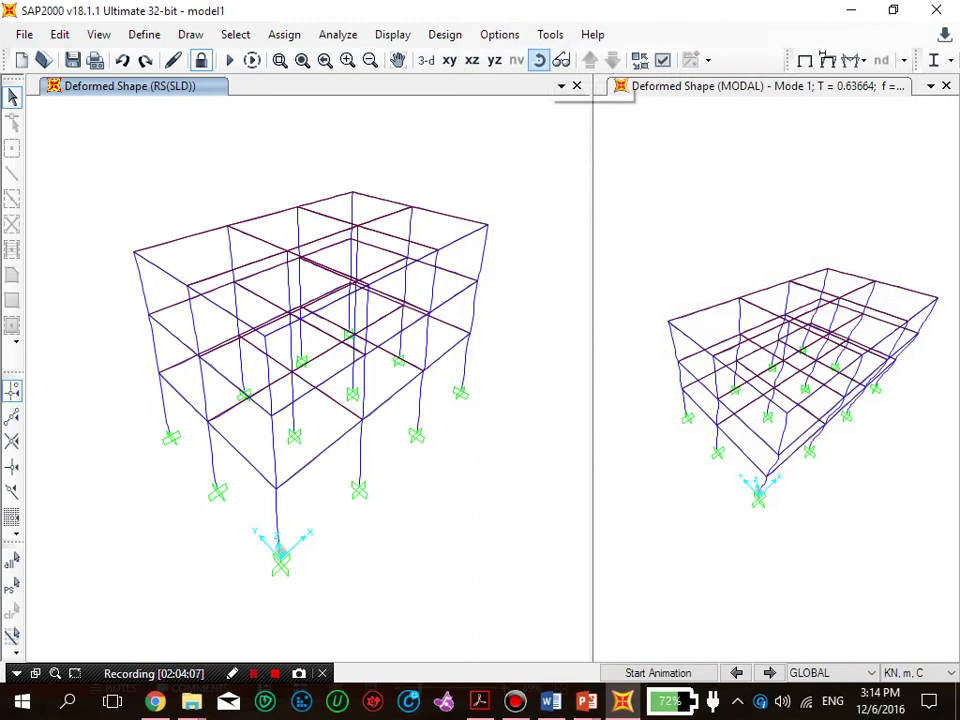
drag(250, 380, 370, 380)
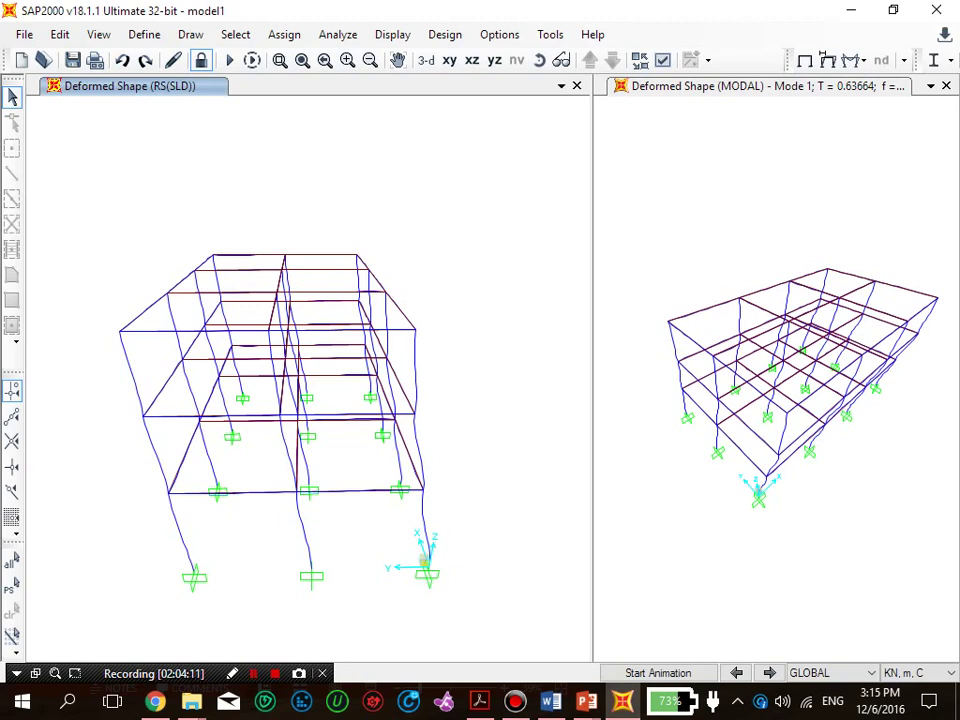
Step: Review the display options for frame forces and for the RS(SLD) deformed shape
click(852, 60)
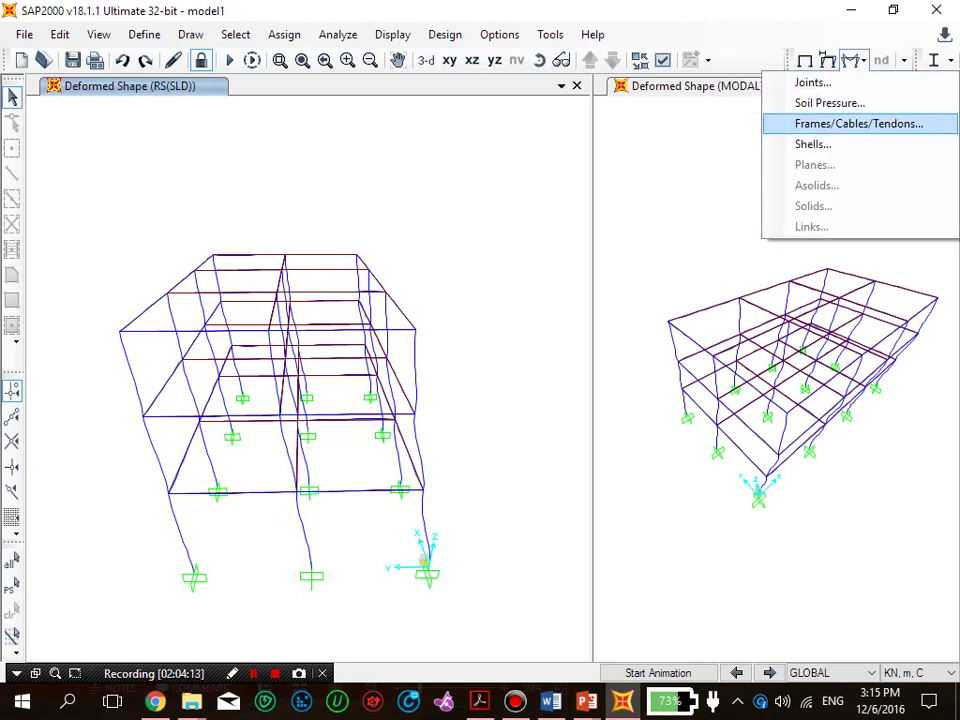
click(858, 123)
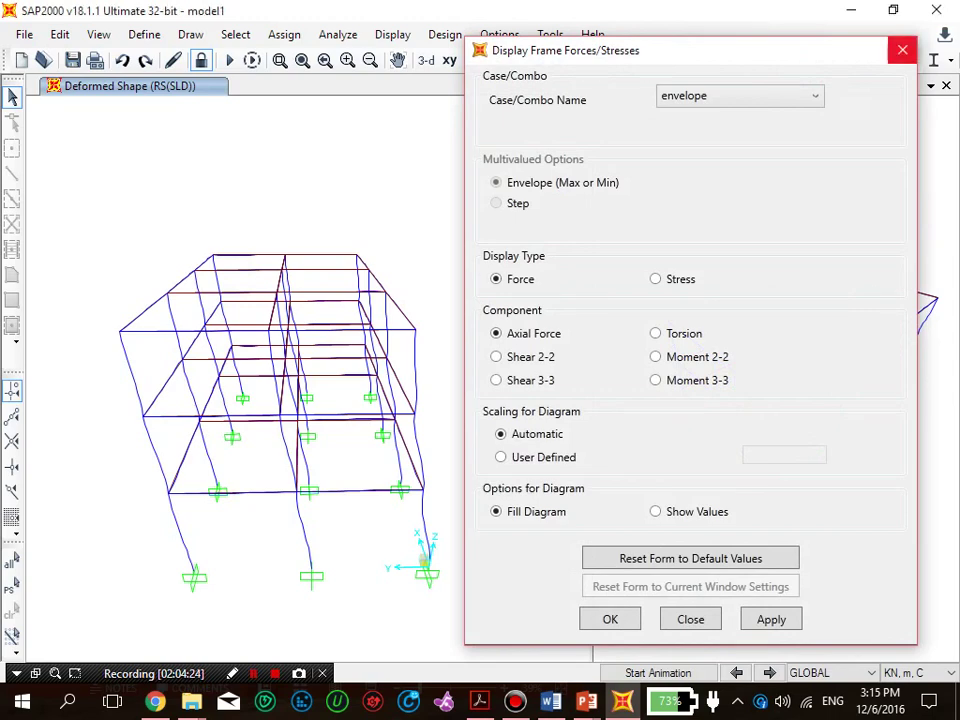
click(902, 49)
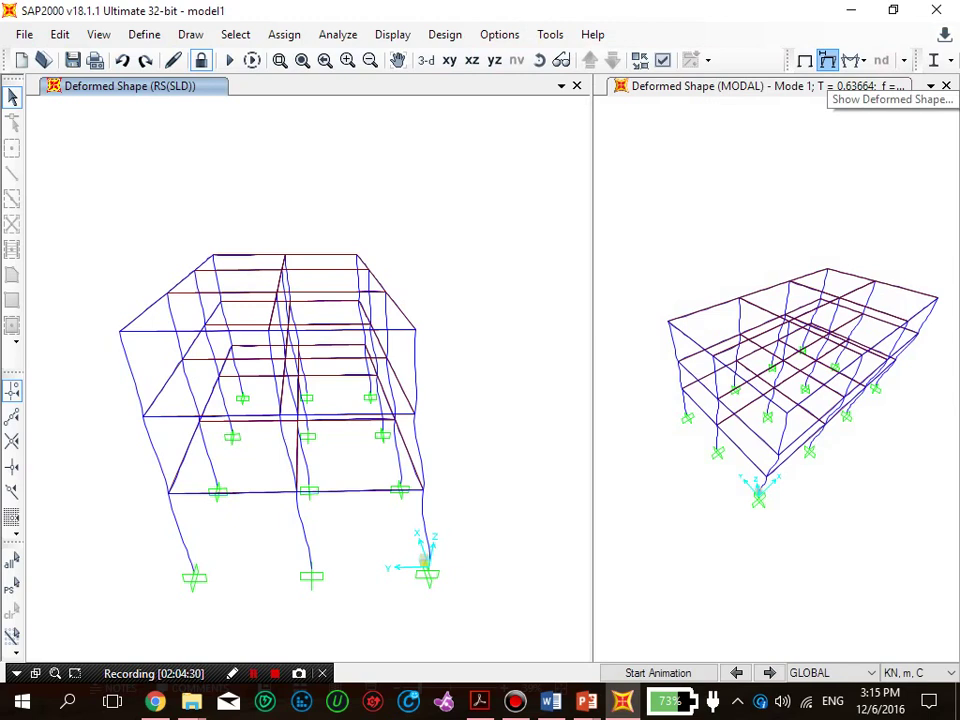
click(827, 60)
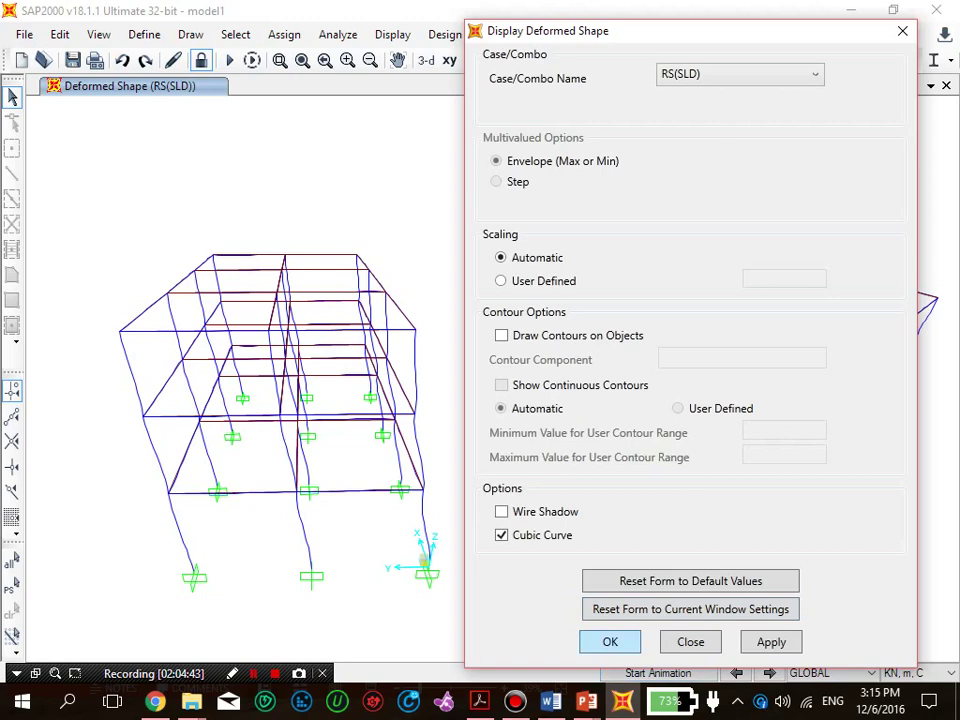
click(690, 641)
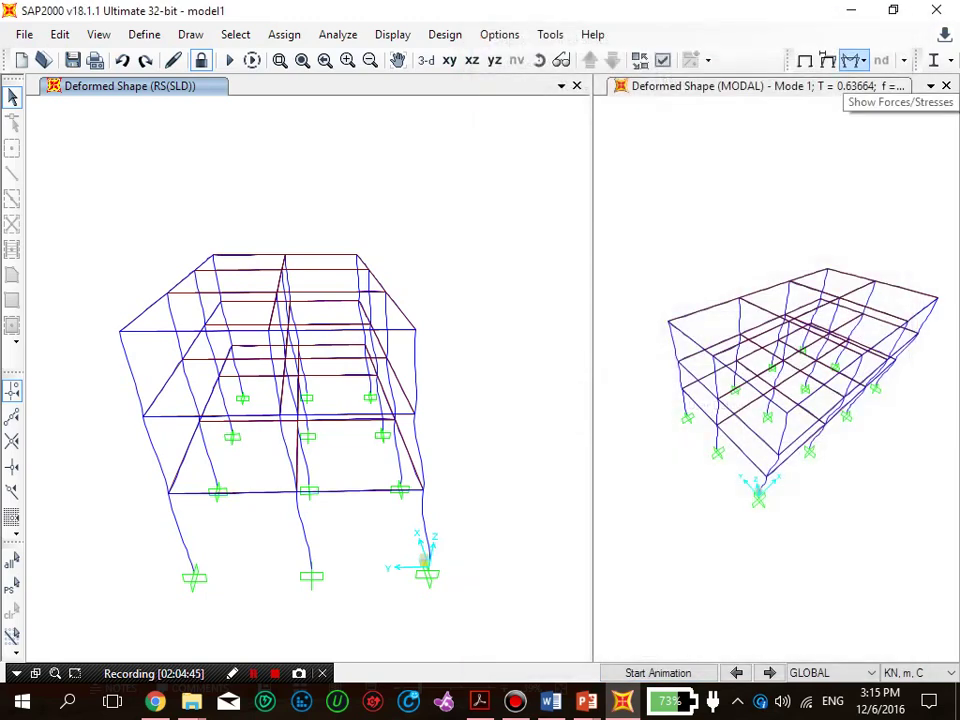
click(852, 60)
click(858, 124)
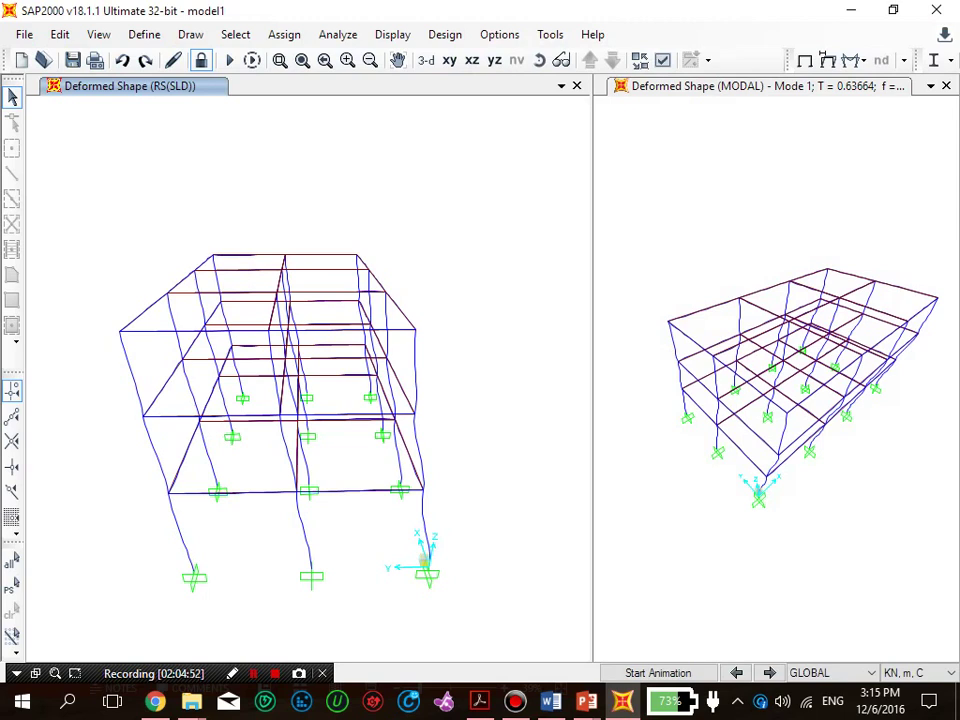
key(F8)
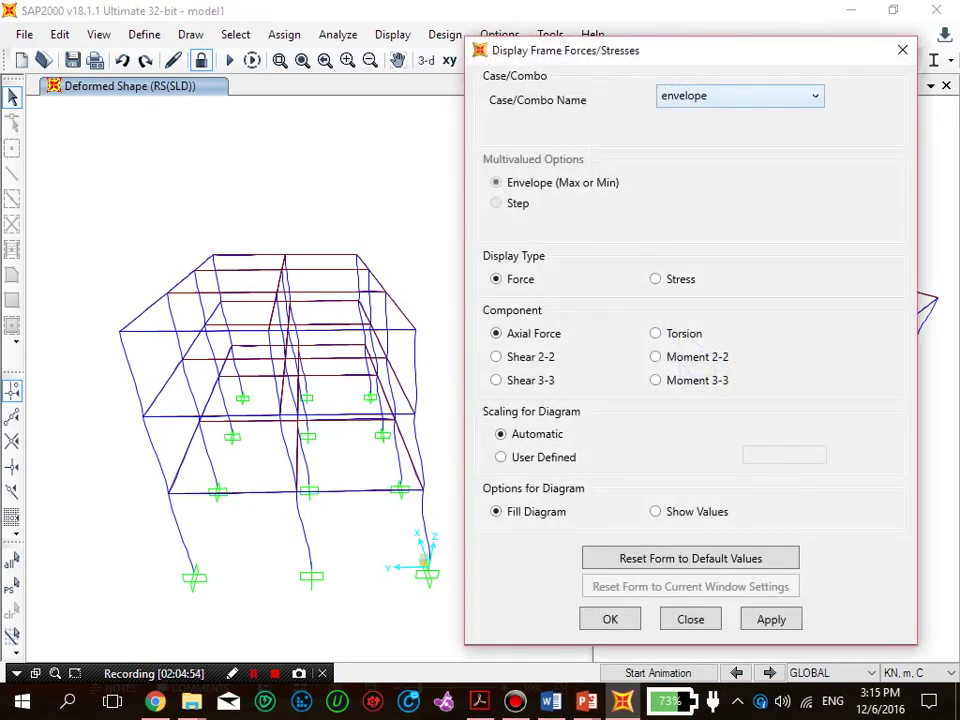
click(740, 96)
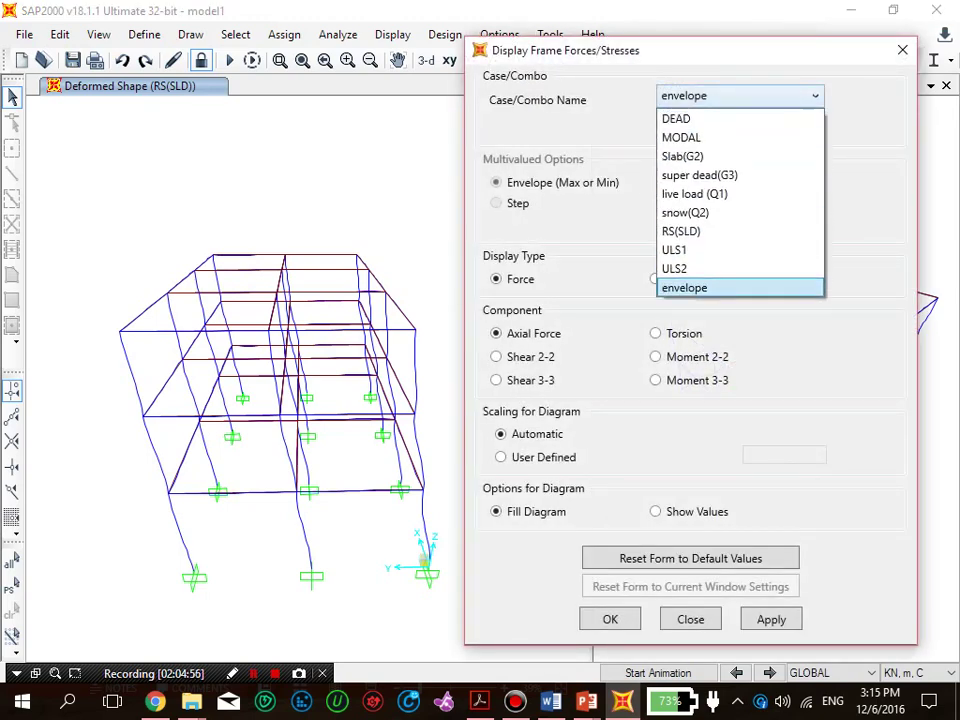
click(682, 231)
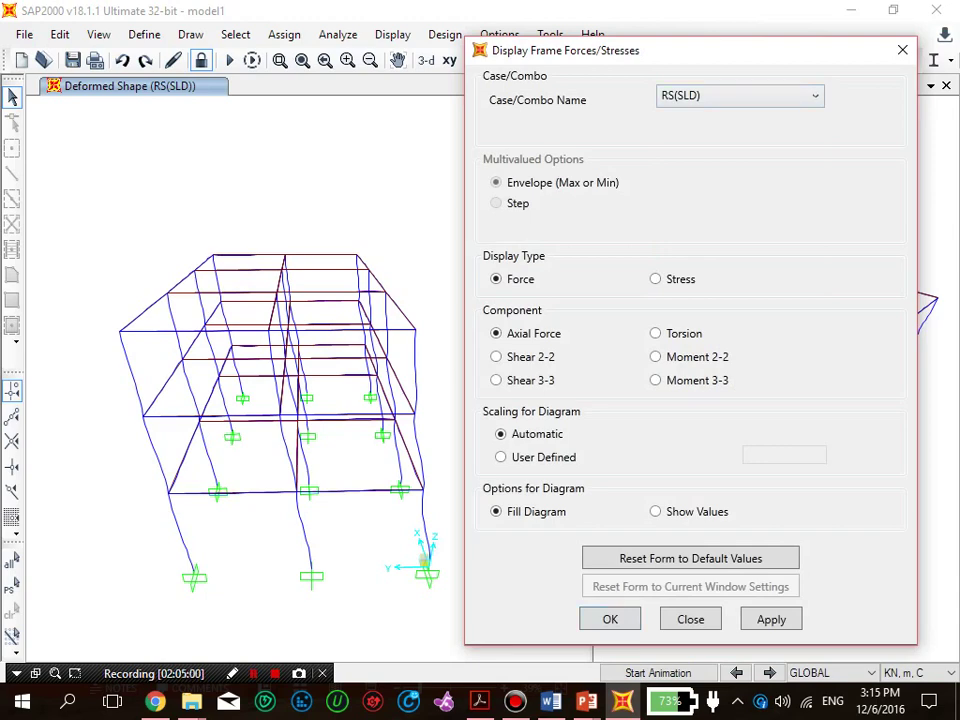
click(690, 619)
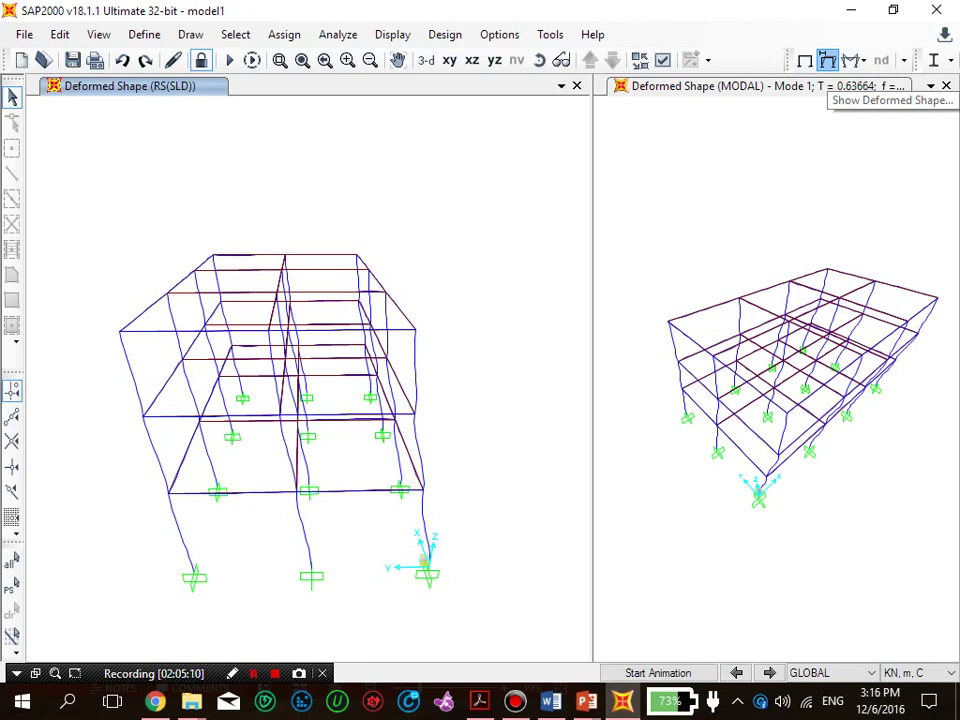
click(827, 60)
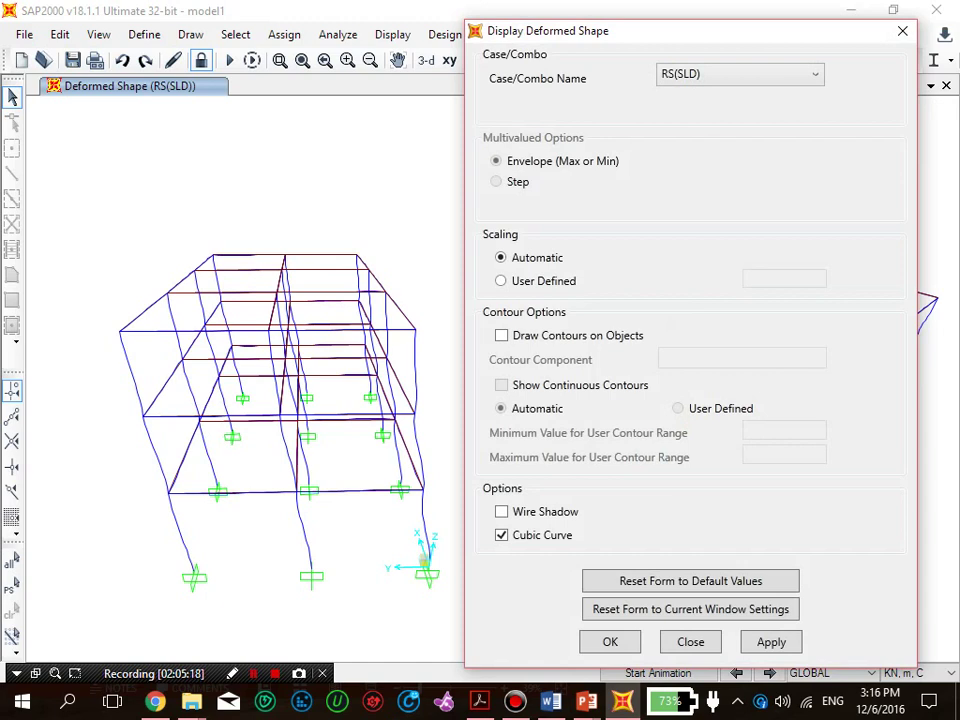
key(Return)
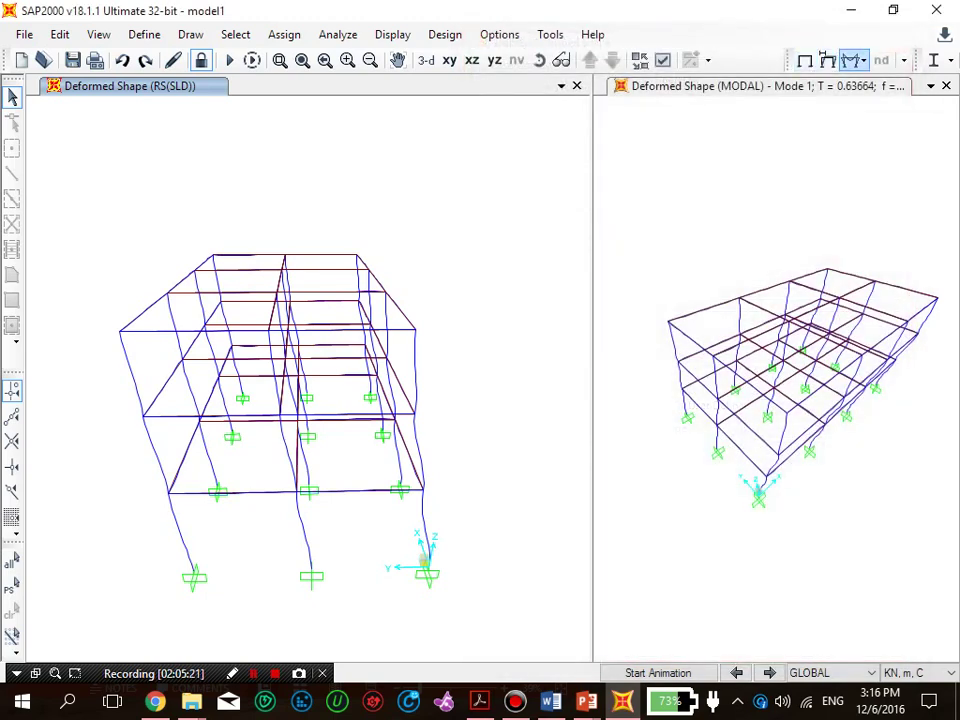
Step: Display the filled Moment 3-3 diagram of the frames for the envelope combination
click(851, 60)
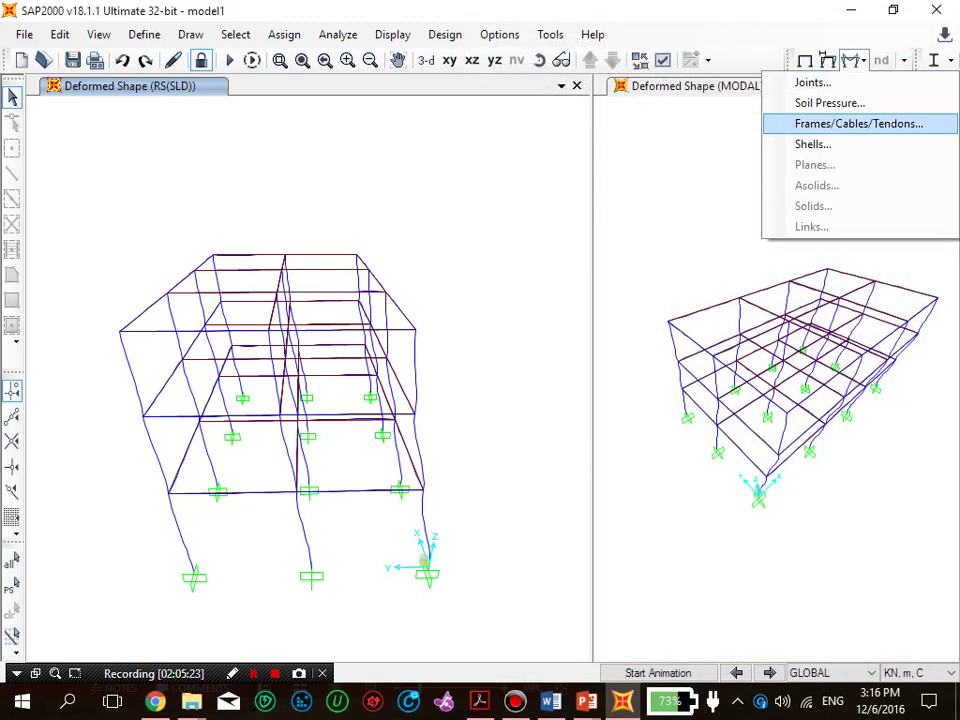
click(858, 123)
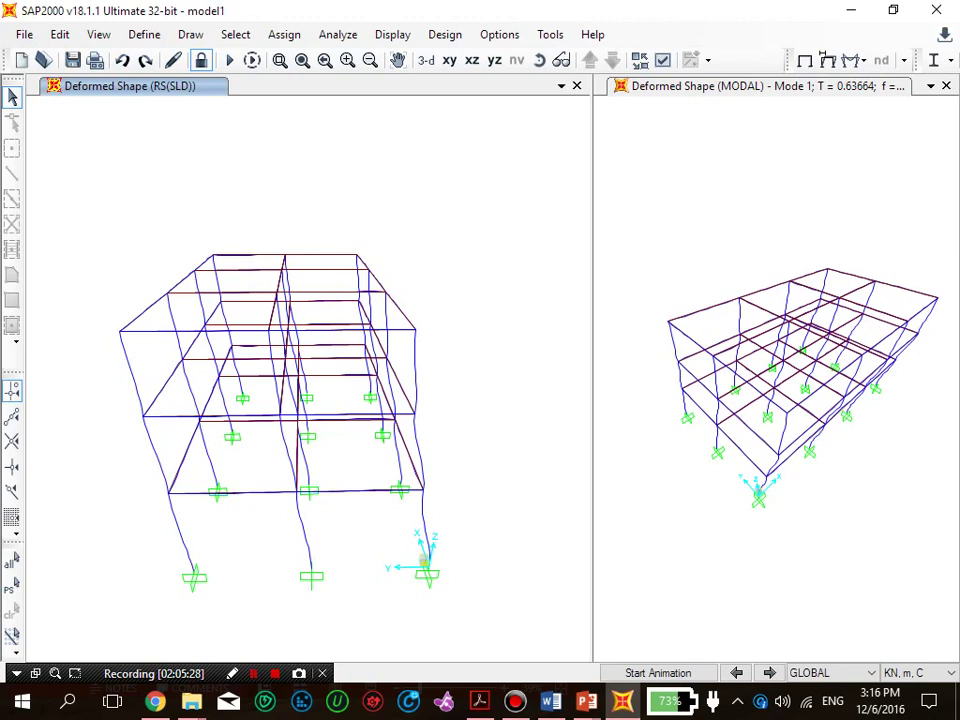
key(F8)
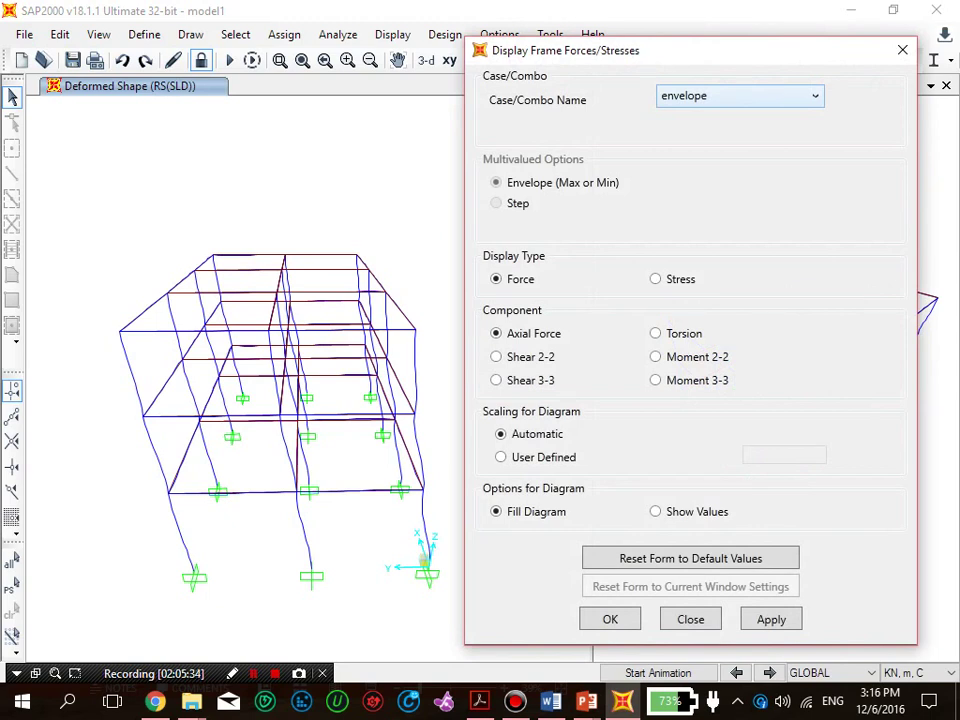
click(655, 380)
click(771, 619)
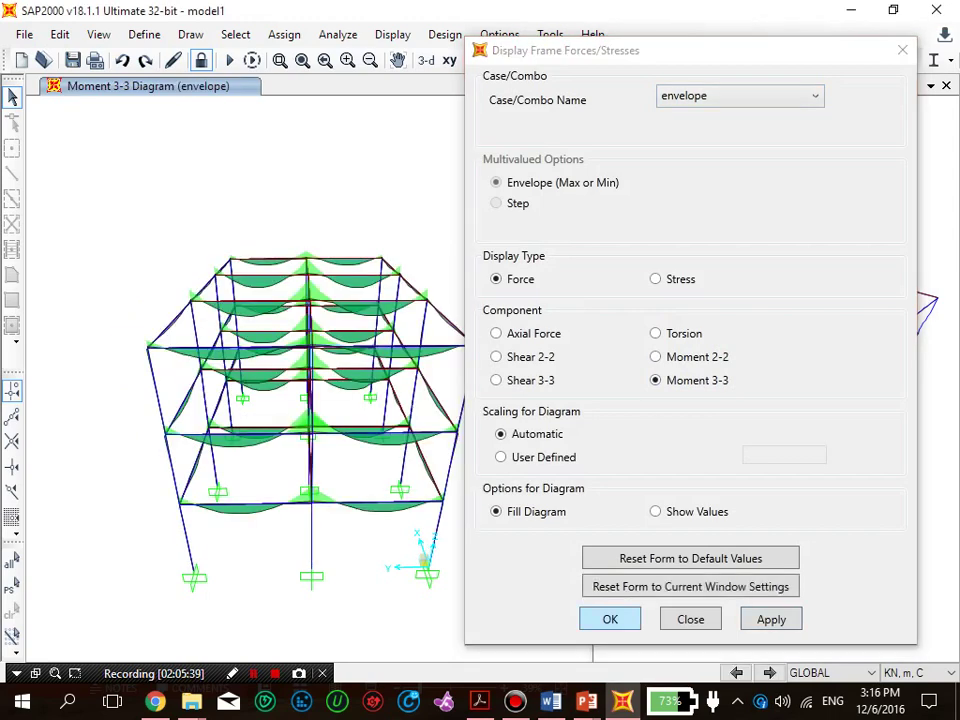
click(610, 619)
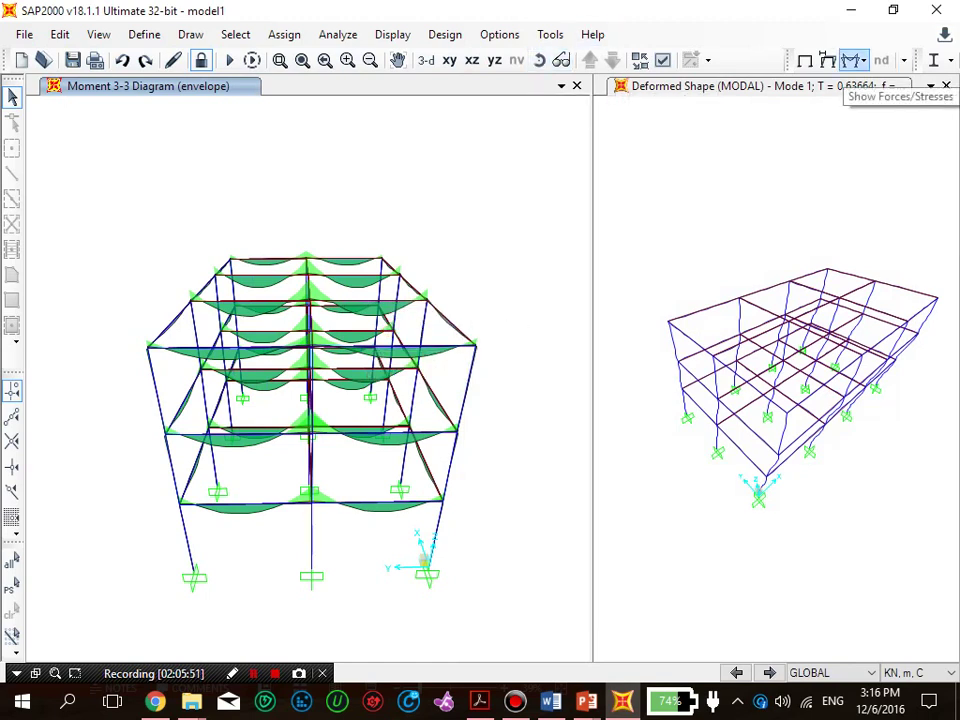
Step: Display the filled Moment 2-2 diagram of the frames for the envelope combination
click(851, 60)
click(858, 123)
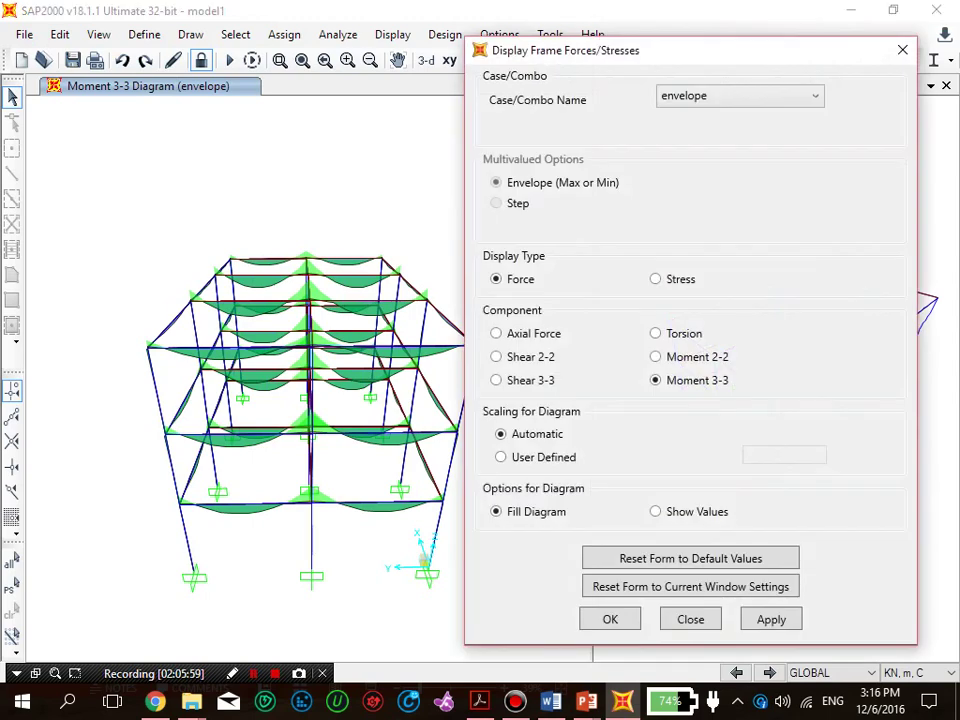
click(656, 357)
click(771, 619)
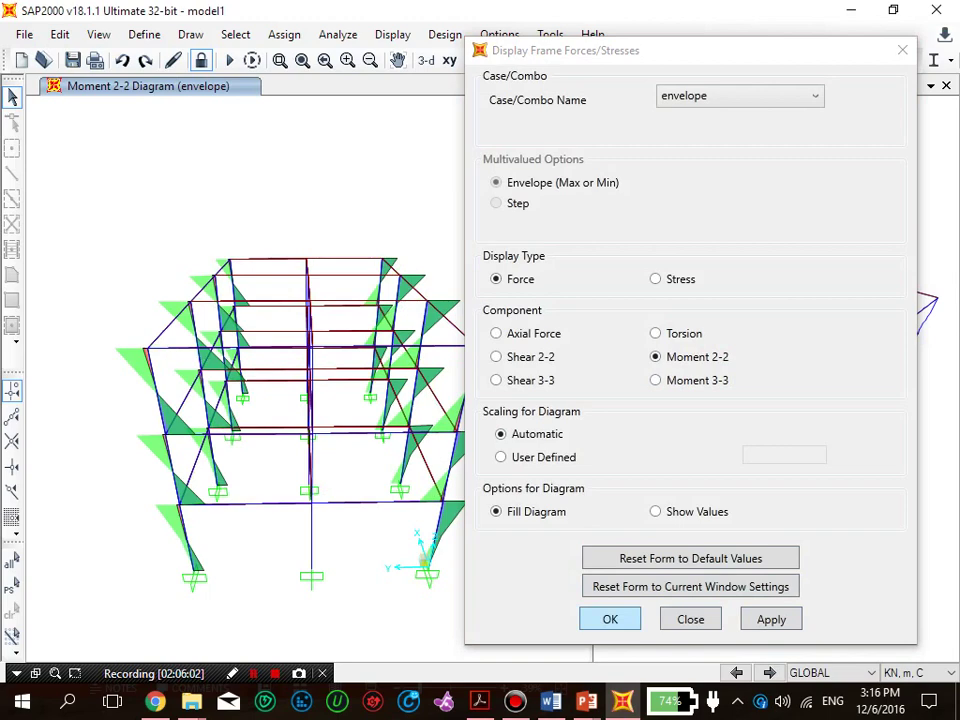
Step: Close the frame force options and examine the Moment 2-2 envelope diagram from an oblique 3-D angle
click(610, 619)
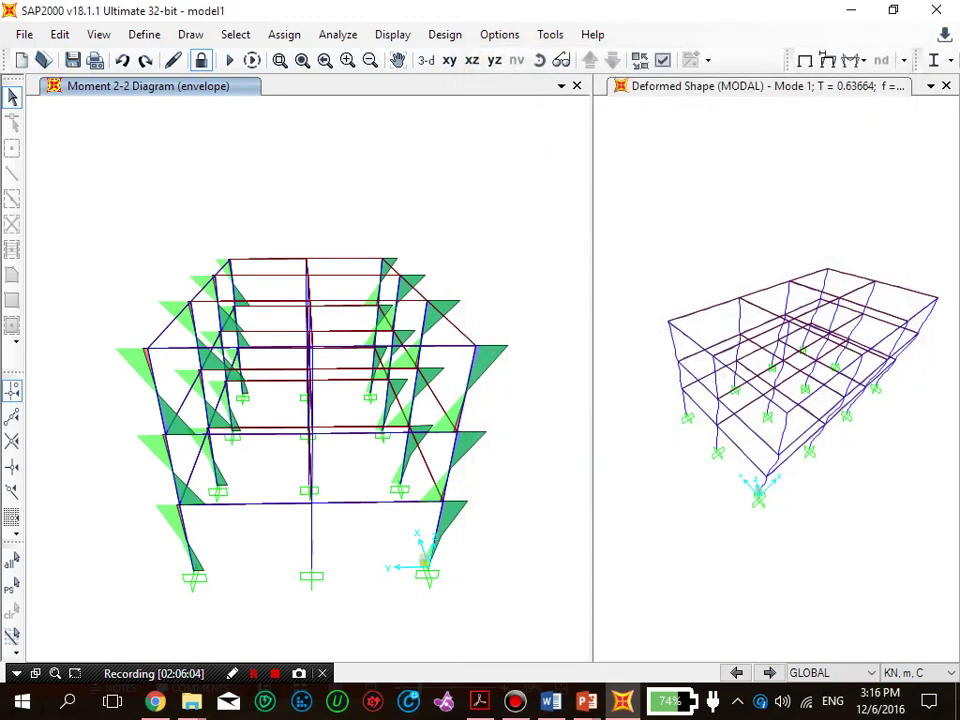
click(540, 61)
drag(430, 360, 290, 365)
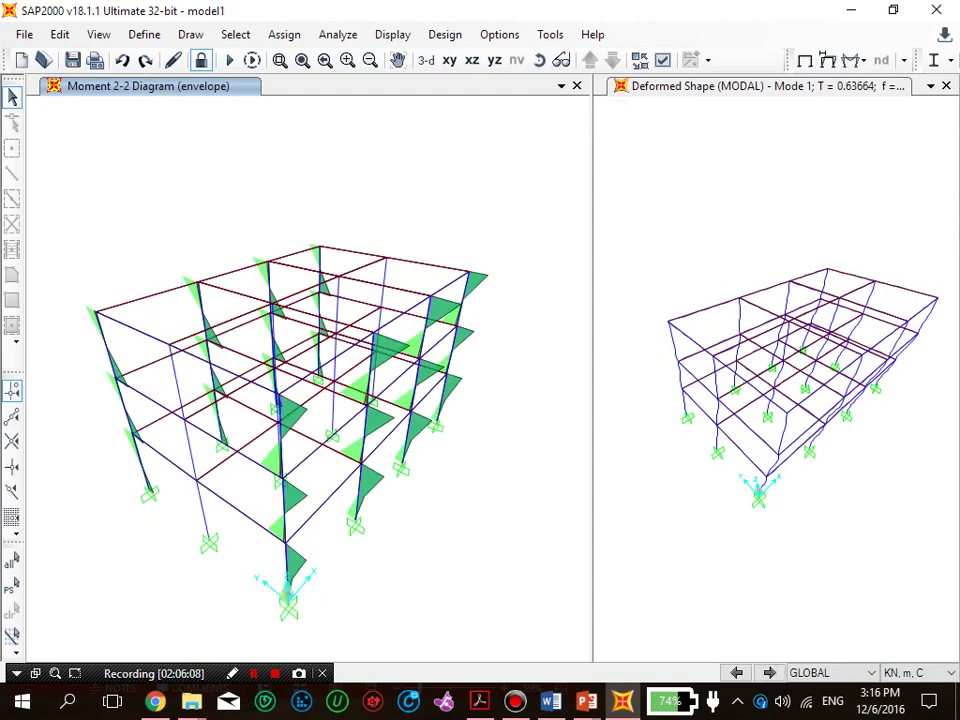
Step: Display the filled Shear 2-2 diagram of the frames for the envelope combination
click(851, 60)
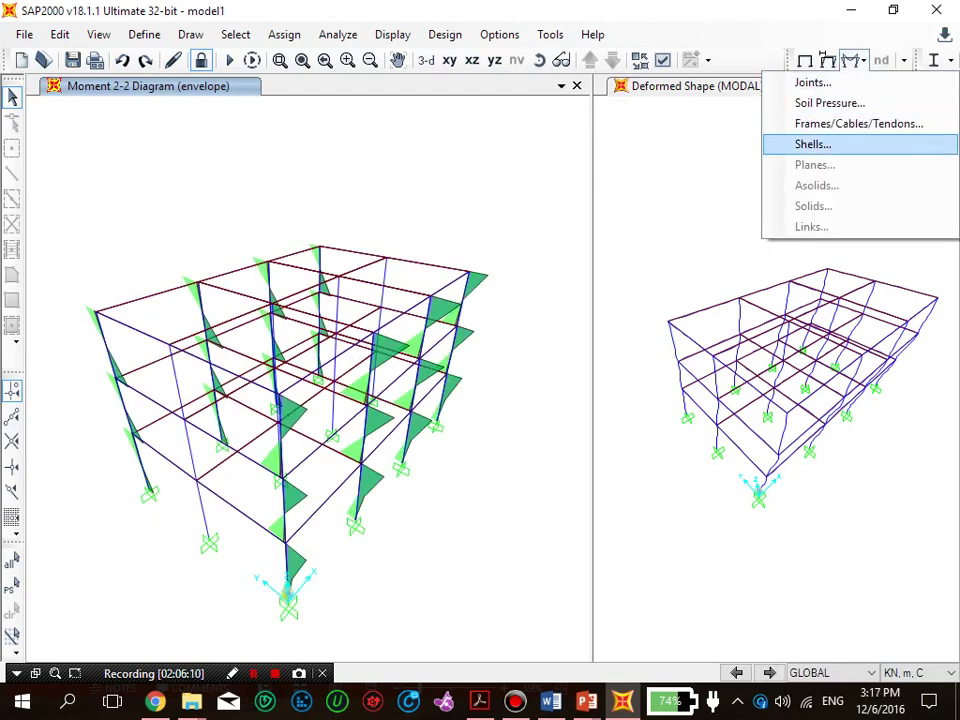
click(858, 124)
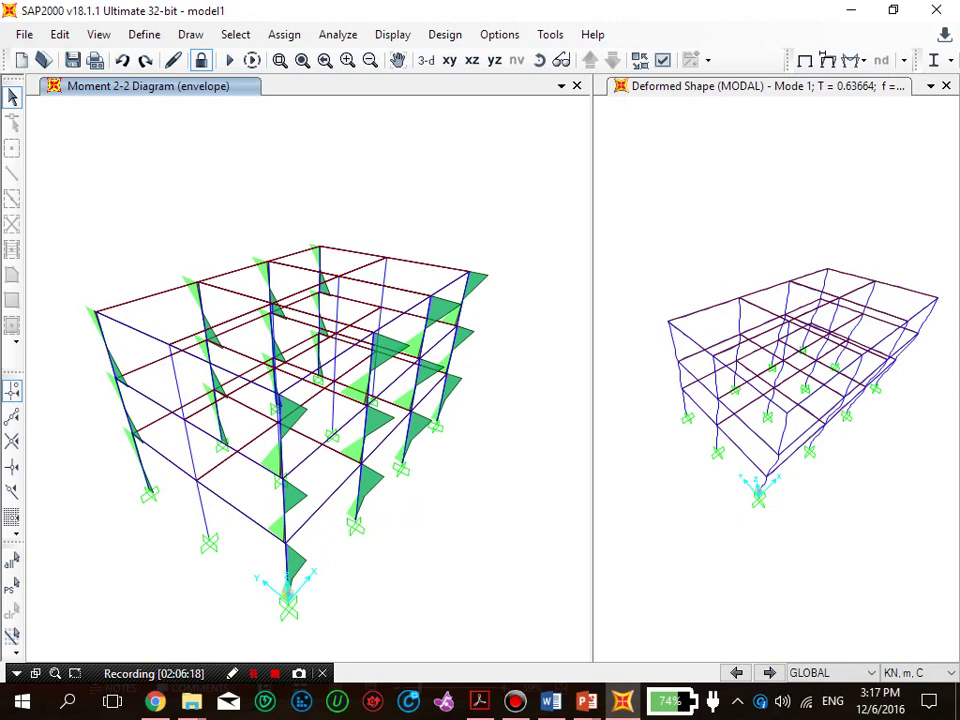
key(F8)
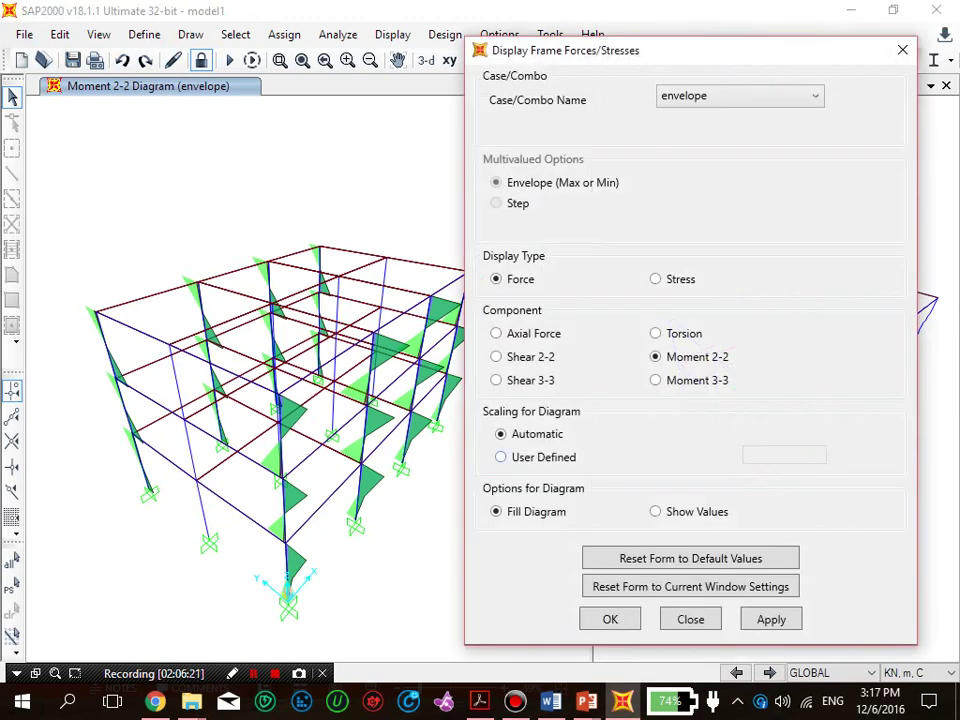
click(497, 357)
click(496, 334)
click(496, 380)
click(497, 357)
click(771, 619)
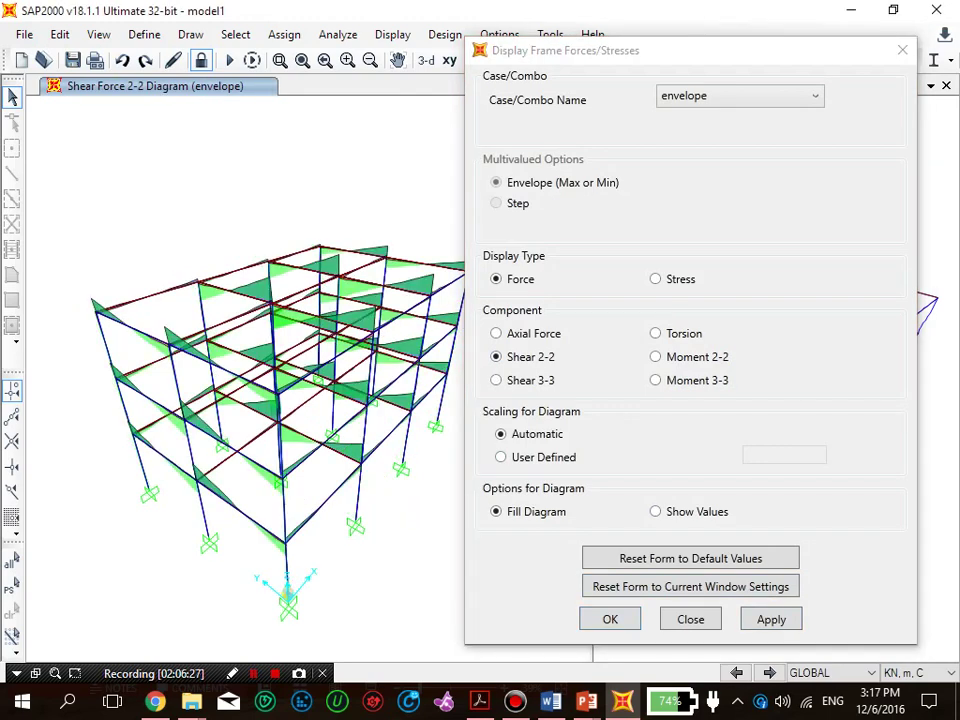
Step: Display the filled Shear 3-3 diagram of the frames for the envelope combination
click(496, 380)
click(771, 619)
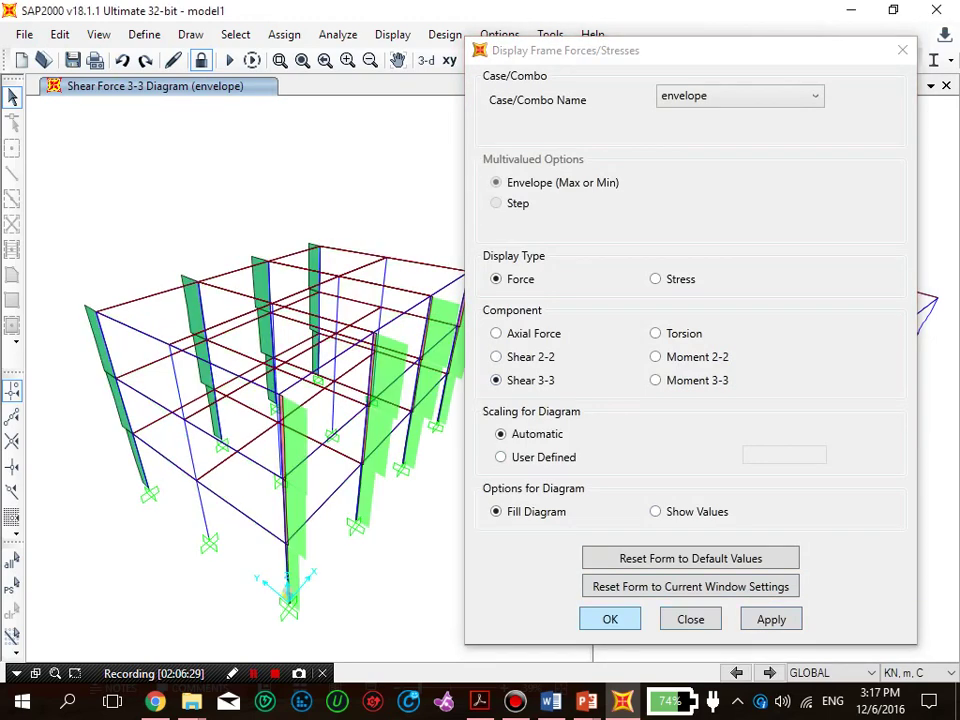
click(610, 619)
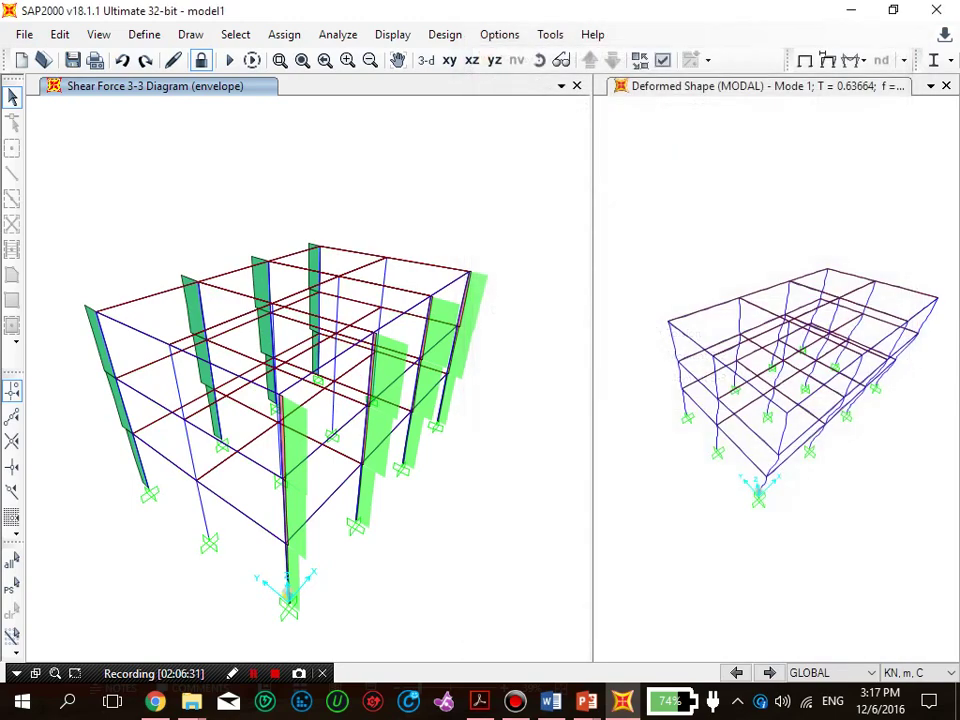
Step: Switch to the SAP2000 (Part 2) presentation in PowerPoint and advance to slide 9 on equivalent lateral force analysis
drag(650, 10, 725, 29)
click(353, 222)
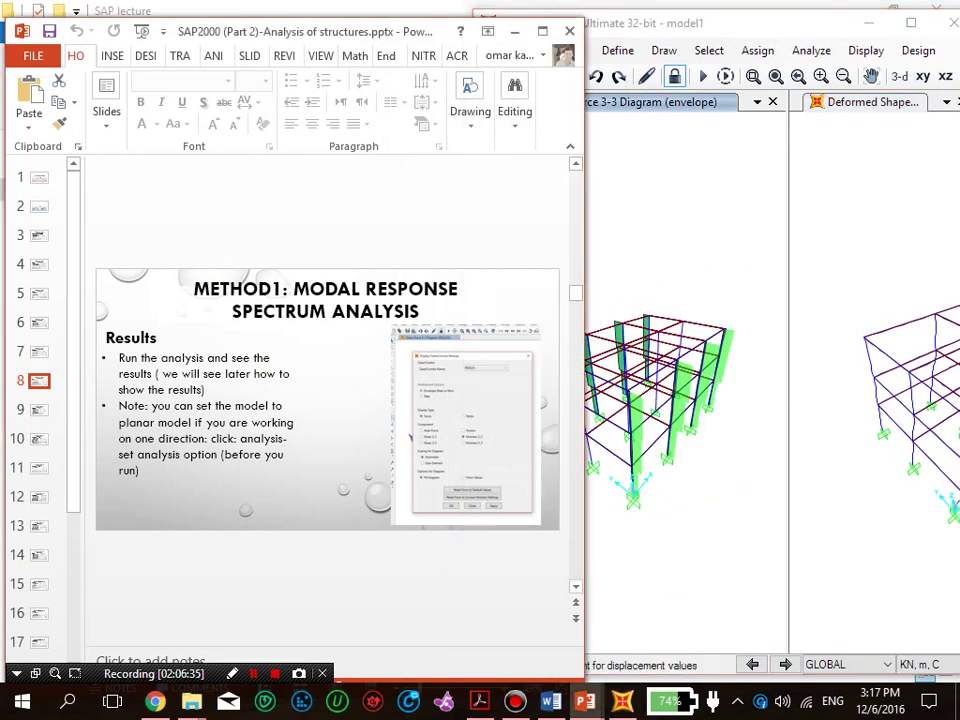
key(Page_Down)
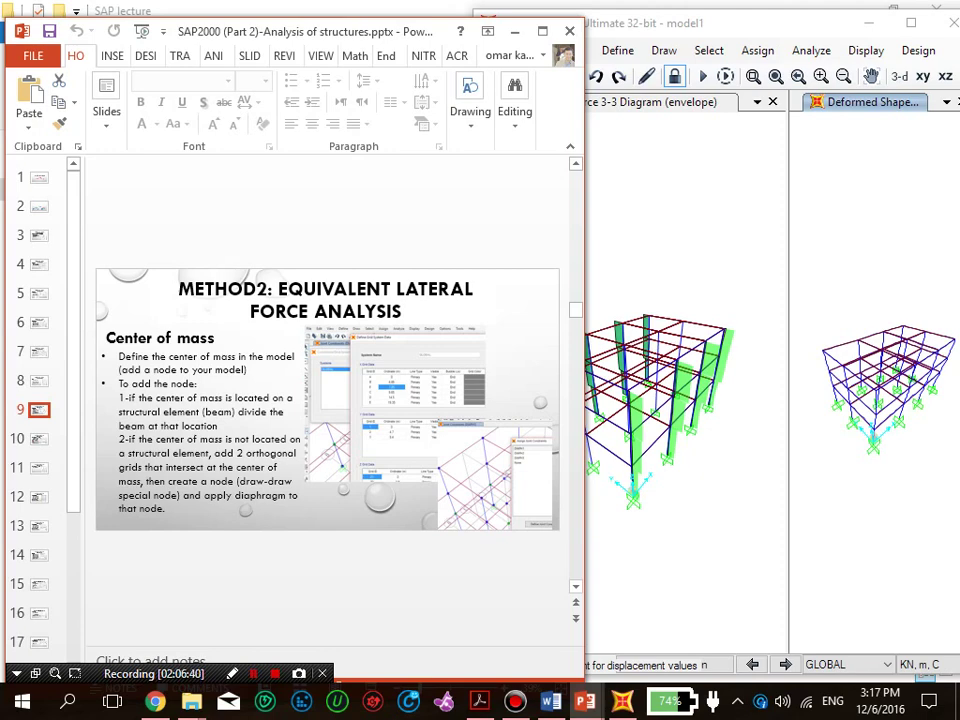
Step: Check the required input for equivalent lateral force analysis in Methods of analysis.pptx, and return to the center of mass slide
mouse_move(550, 700)
mouse_move(585, 700)
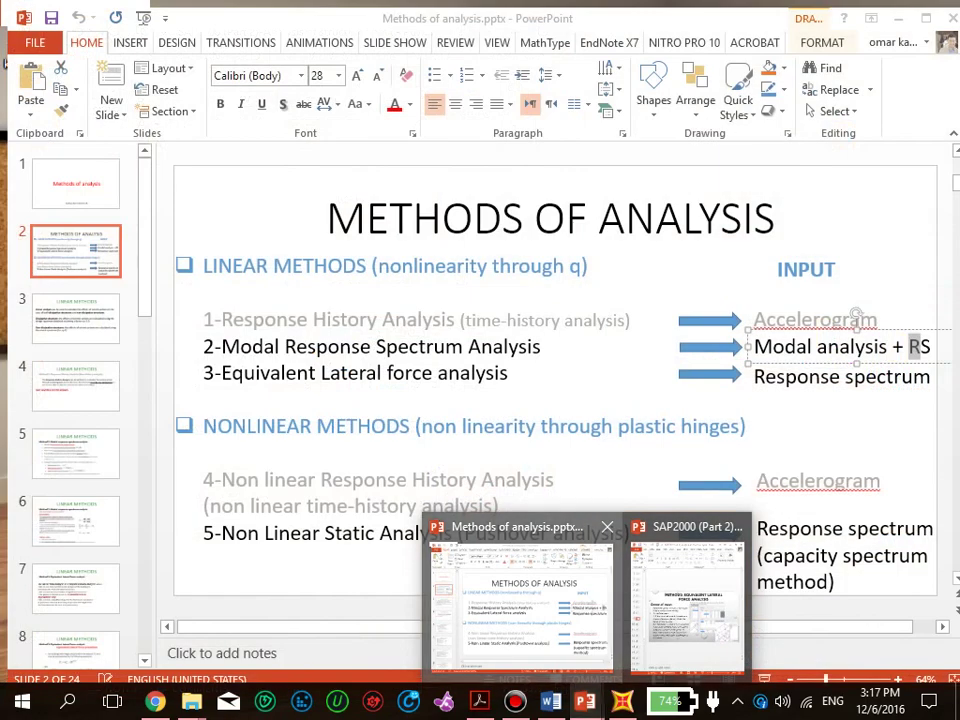
click(515, 600)
click(822, 369)
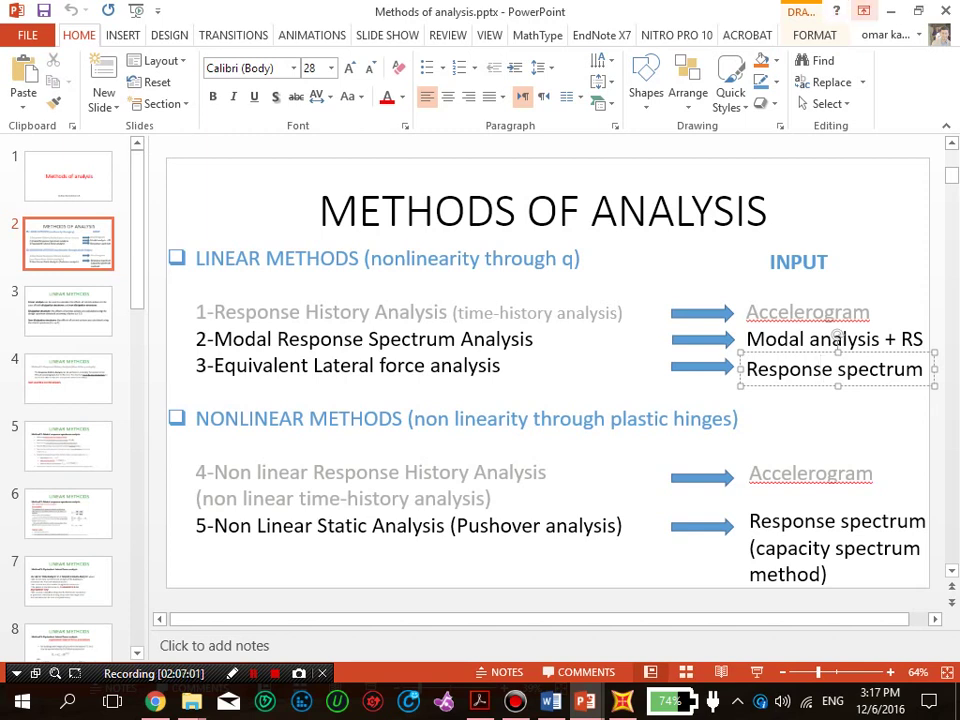
click(891, 10)
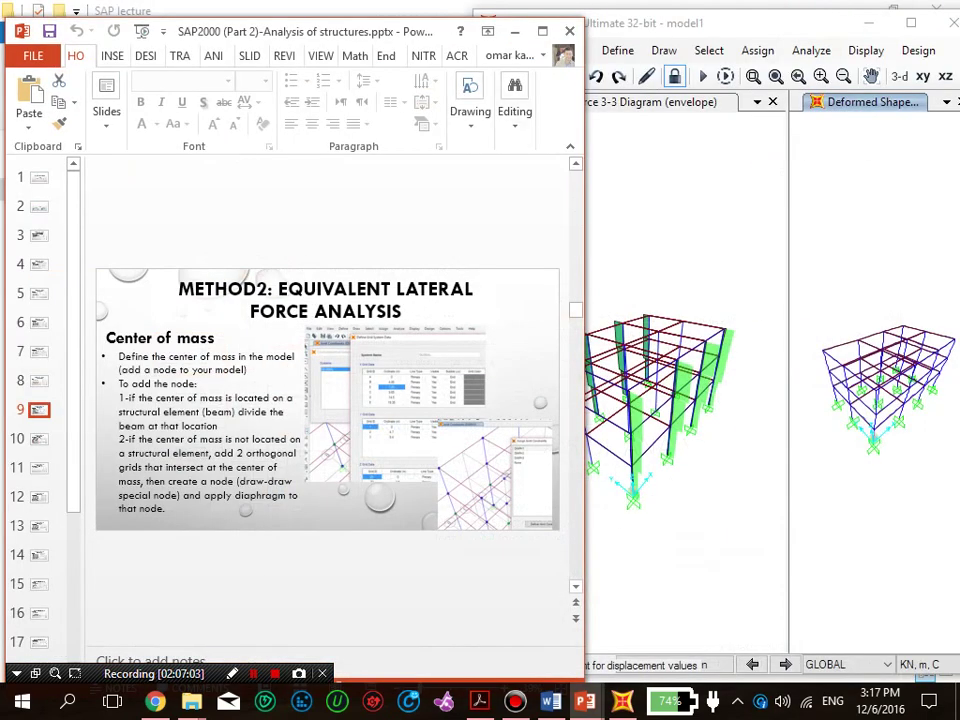
drag(432, 30, 426, 23)
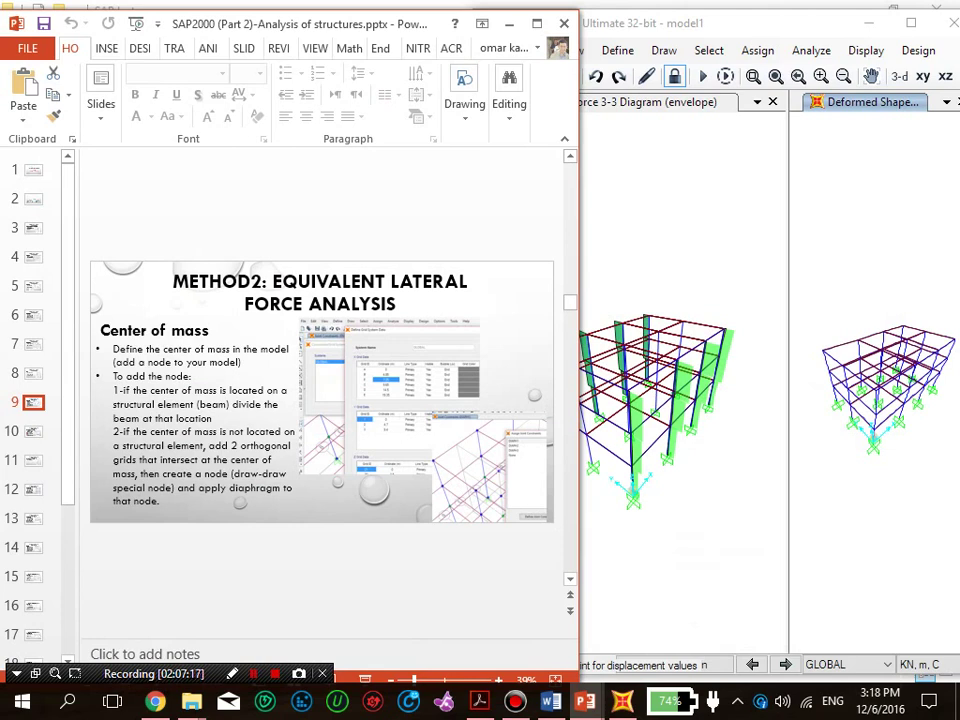
Step: Return to SAP2000, show the undeformed shape in the deformed-shape view, and unlock the model, deleting the analysis results
click(911, 22)
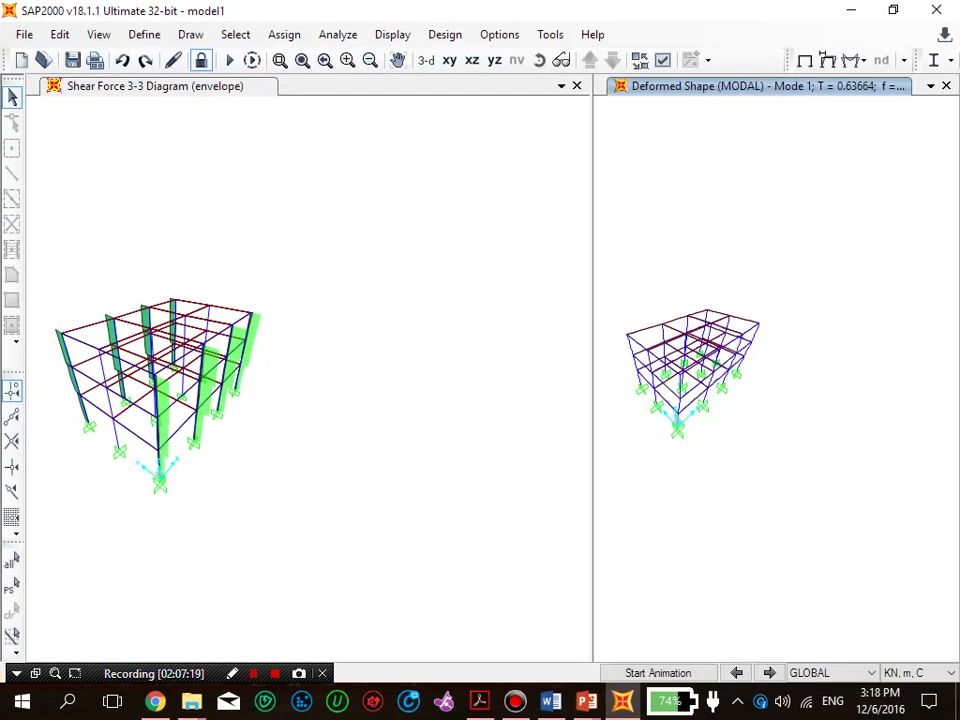
click(805, 60)
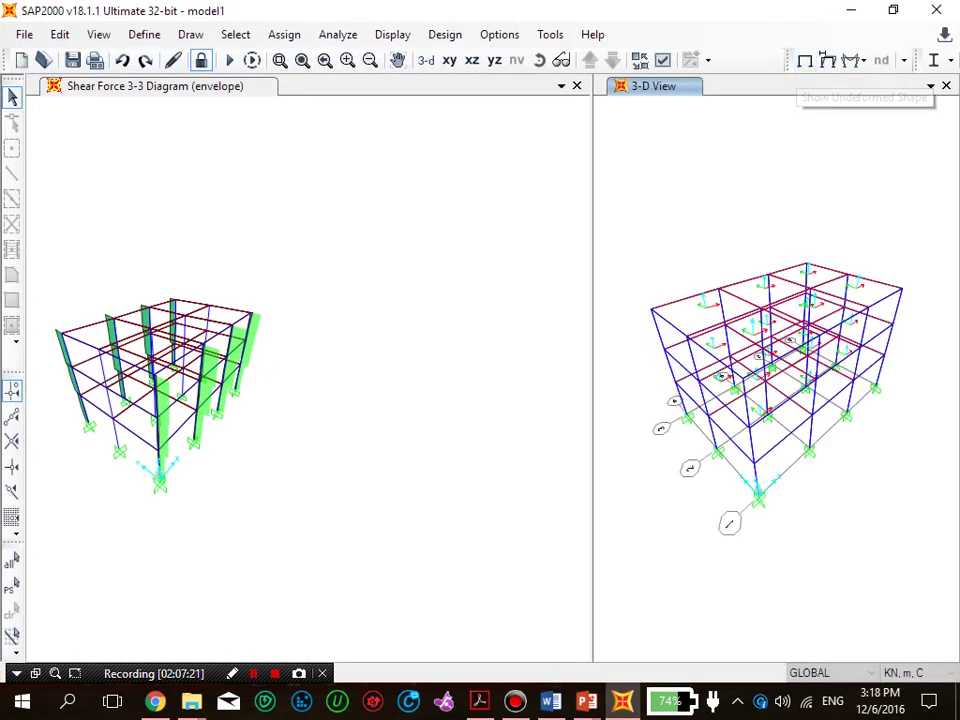
click(201, 60)
click(489, 420)
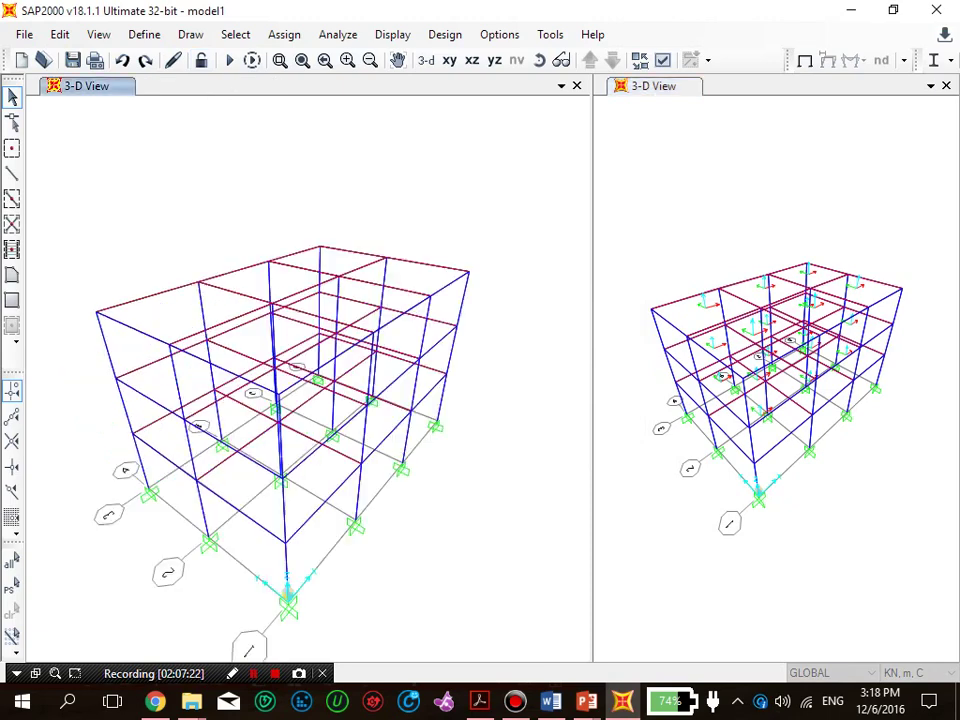
Step: Show the X-Y plan at Z=6.5 and briefly select the grid line 2 beam between B and C
click(449, 60)
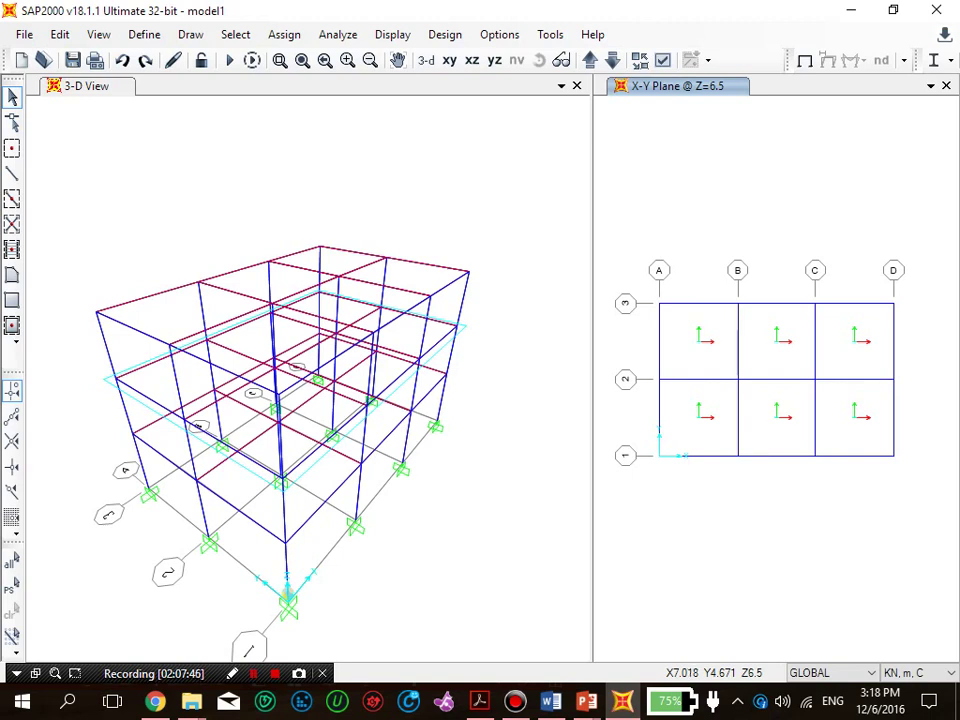
click(781, 379)
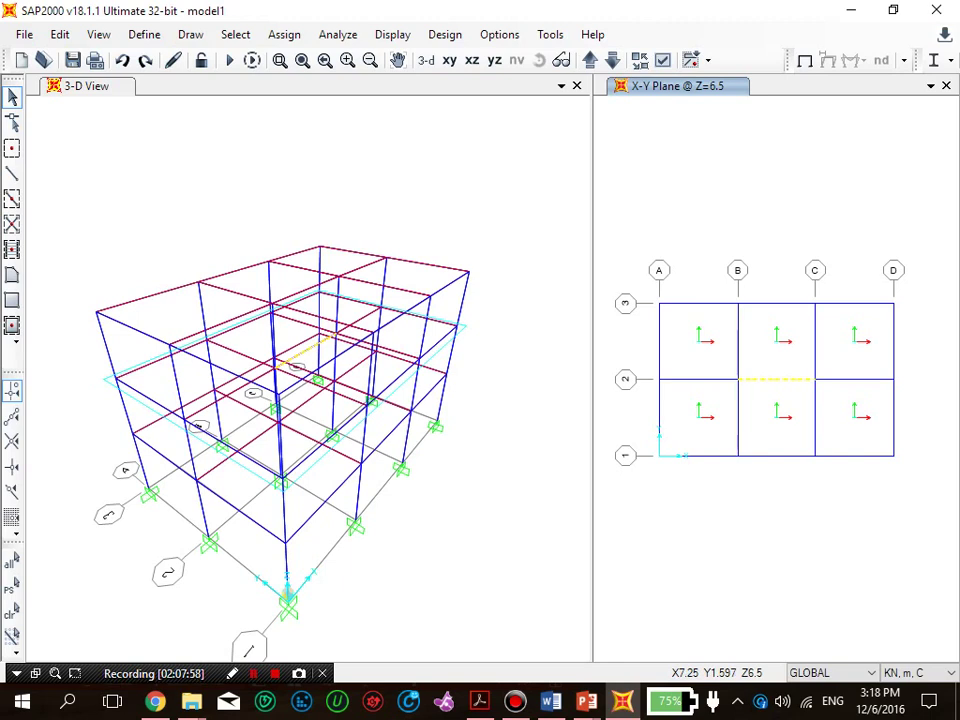
click(772, 380)
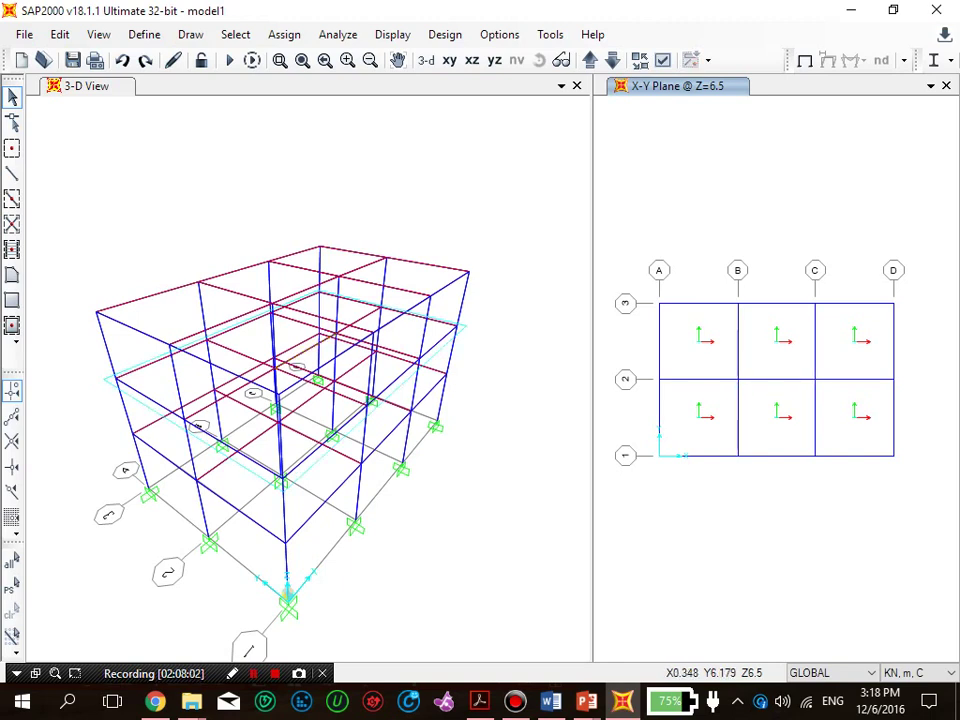
Step: Place the model window beside the center of mass slide and open the GLOBAL grid system data for modification
drag(650, 10, 704, 27)
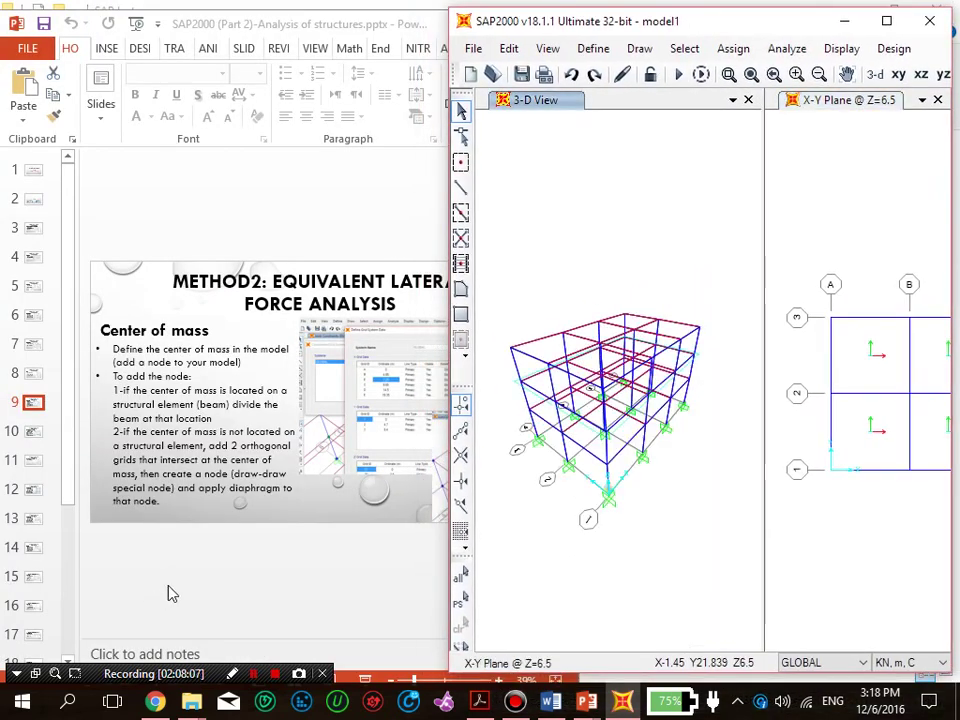
click(163, 596)
click(672, 250)
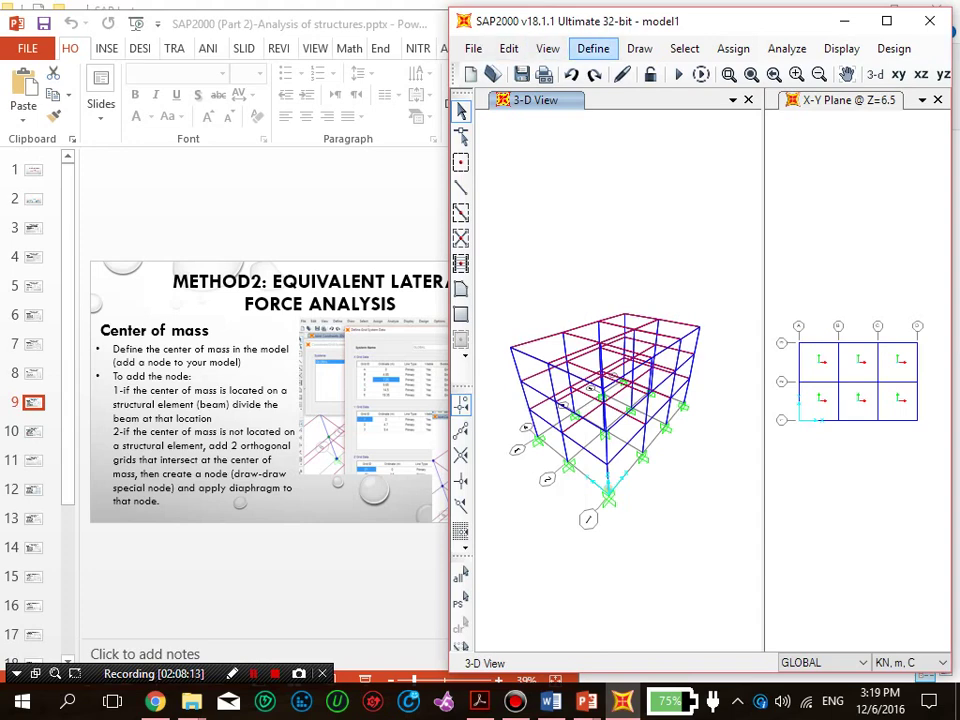
click(593, 48)
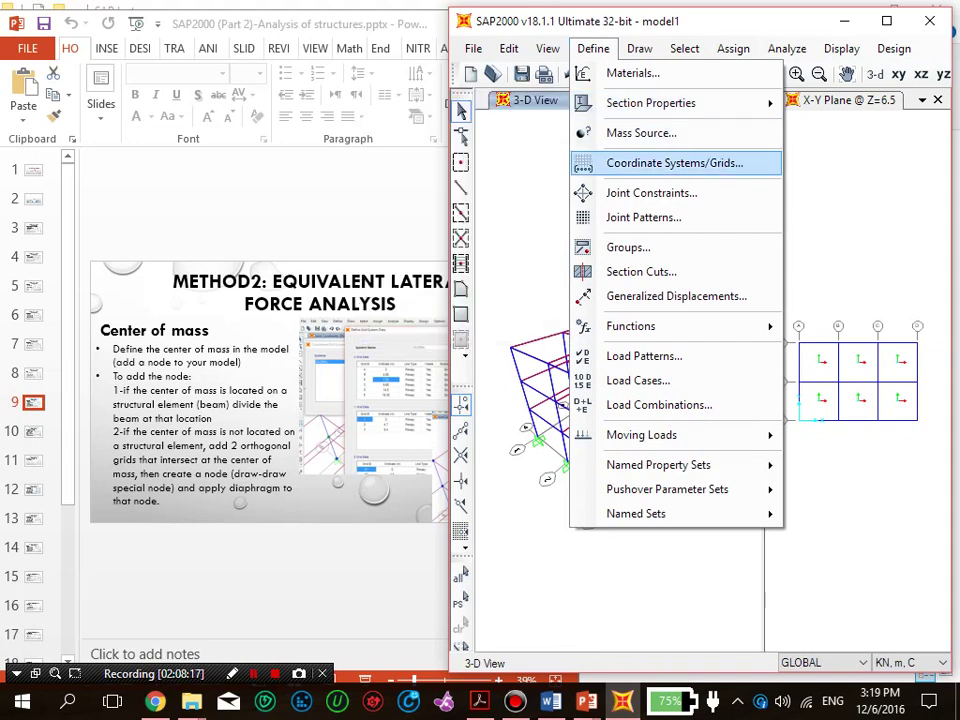
click(674, 163)
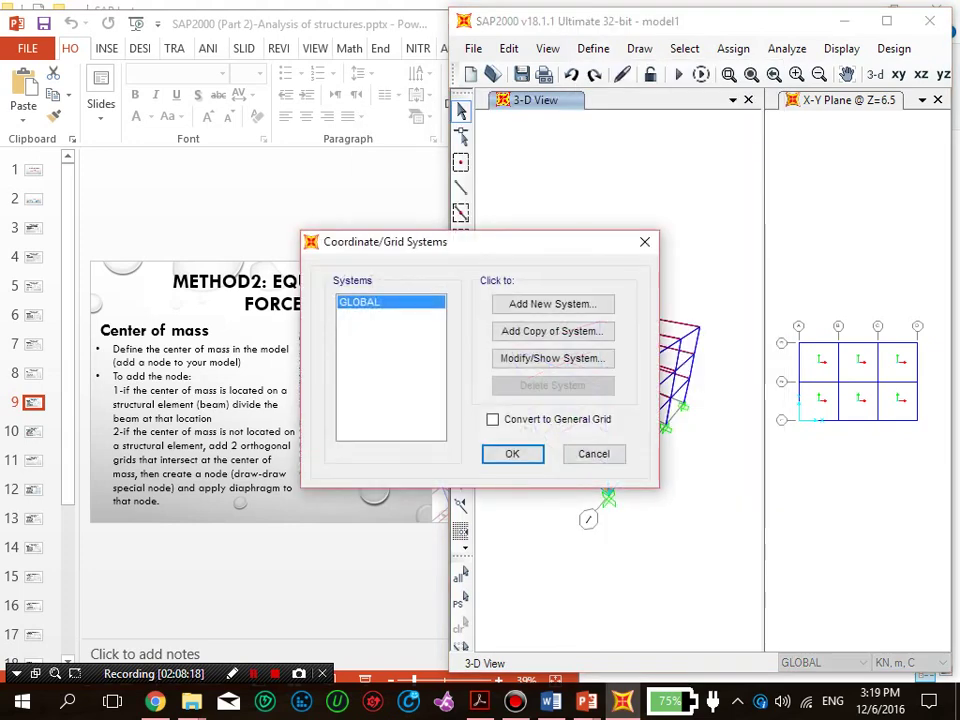
click(552, 357)
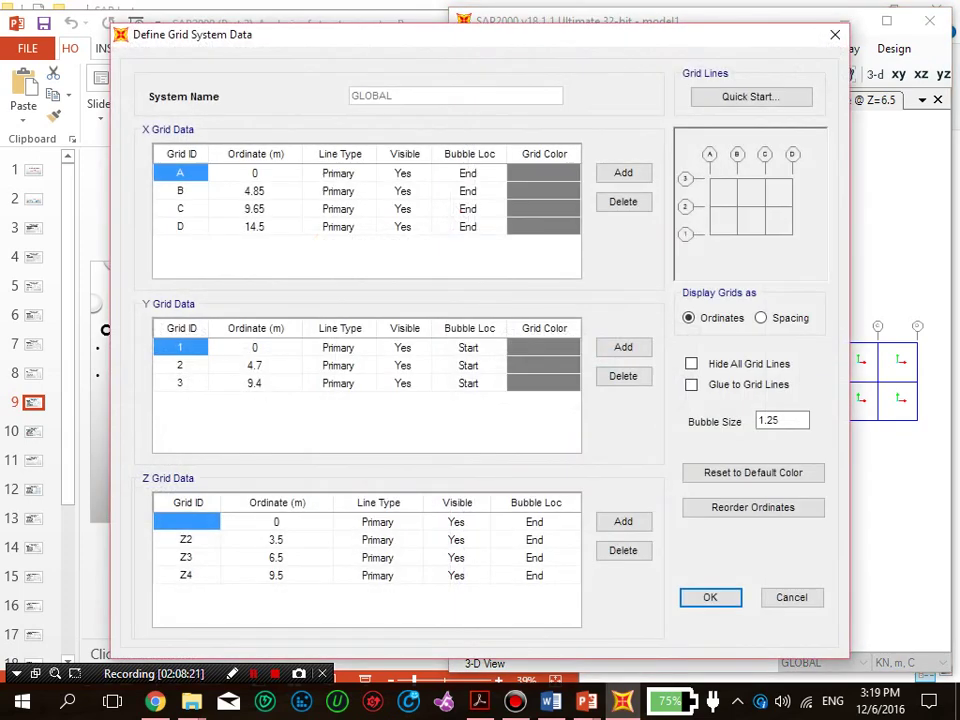
drag(541, 34, 431, 45)
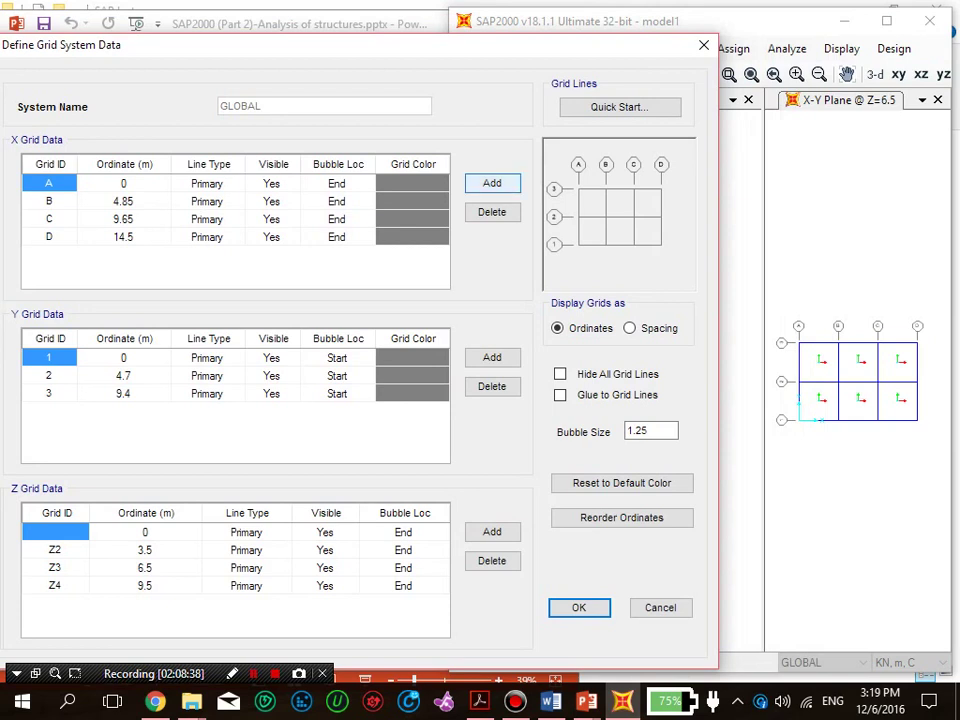
Step: Add an X grid line at ordinate 7.25 m to the GLOBAL grid system and accept the changes
click(492, 183)
click(123, 255)
text(7.)
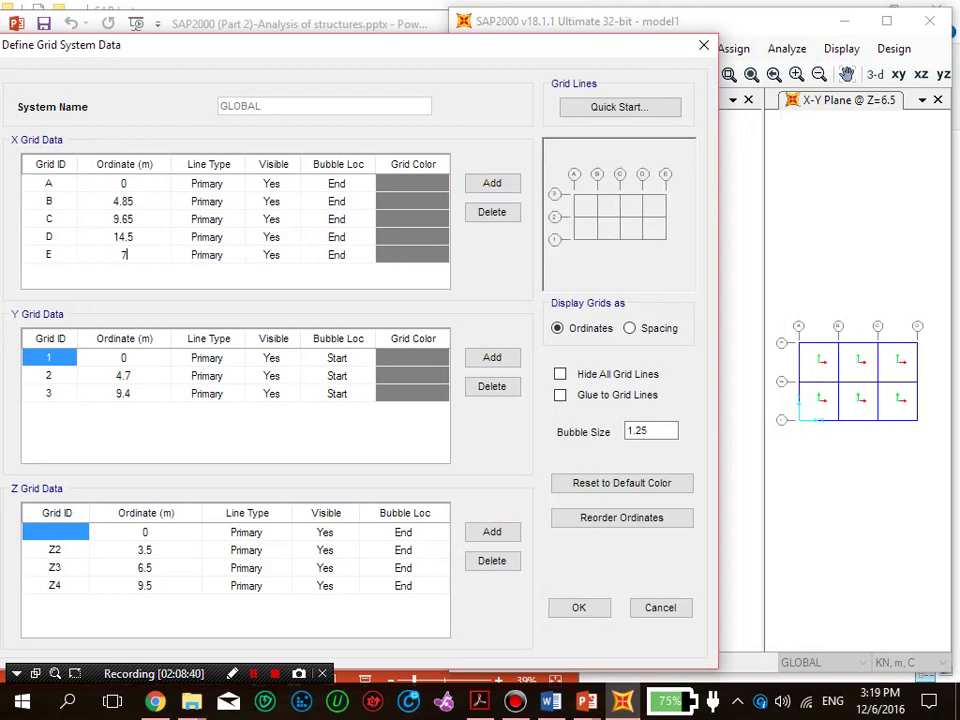
text(25)
key(Return)
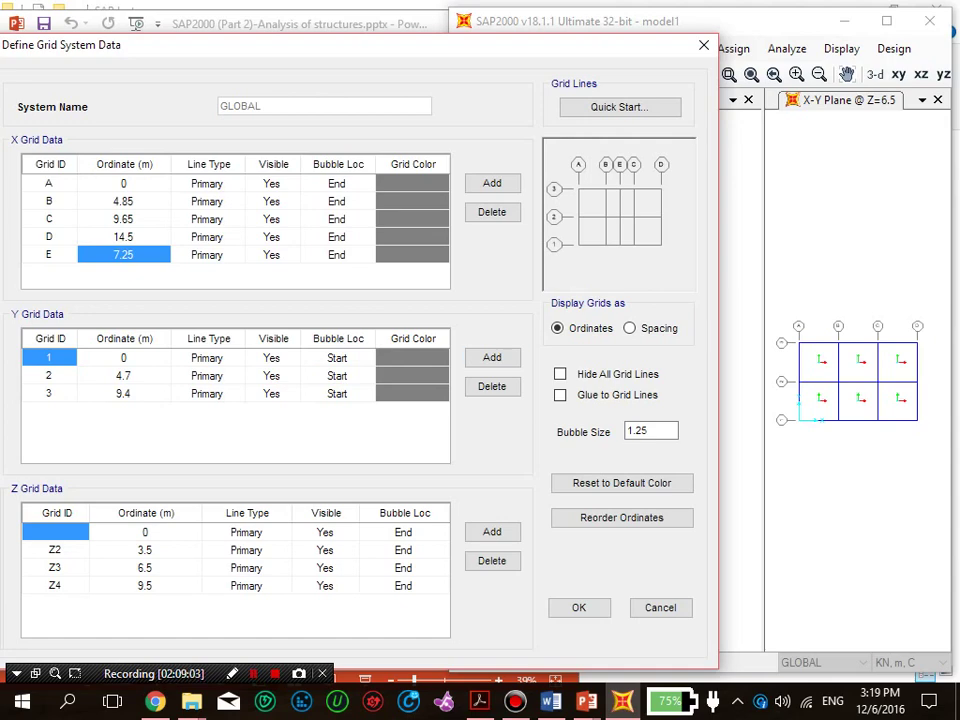
click(579, 608)
click(512, 454)
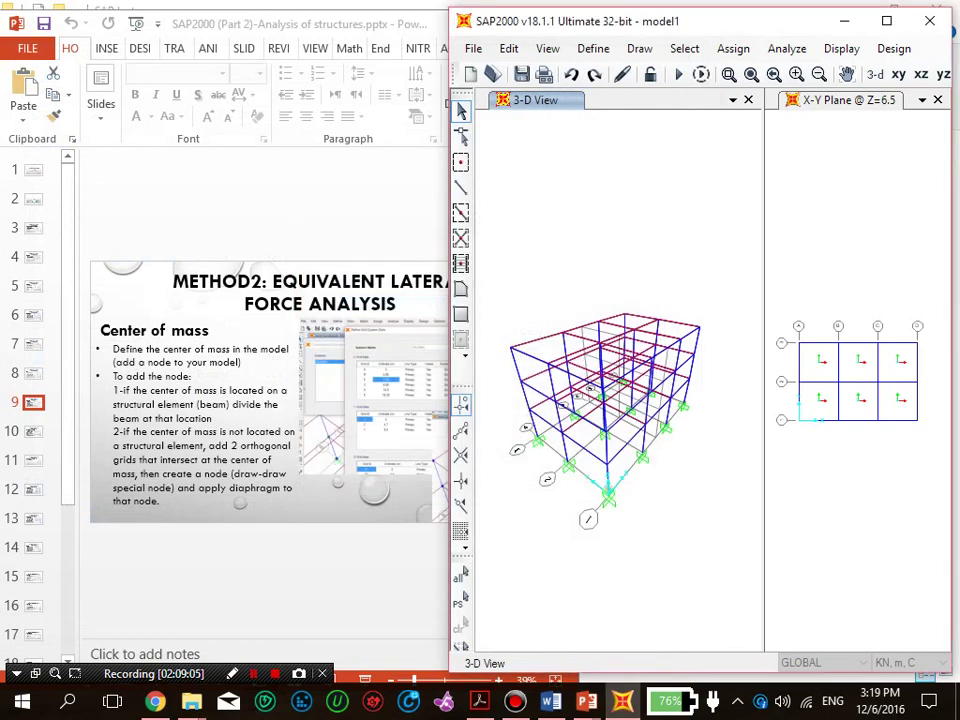
Step: Examine the 3-D model for where the new X grid line intersects the beams along grid line 2
scroll(607, 325, up, 4)
scroll(607, 400, up, 4)
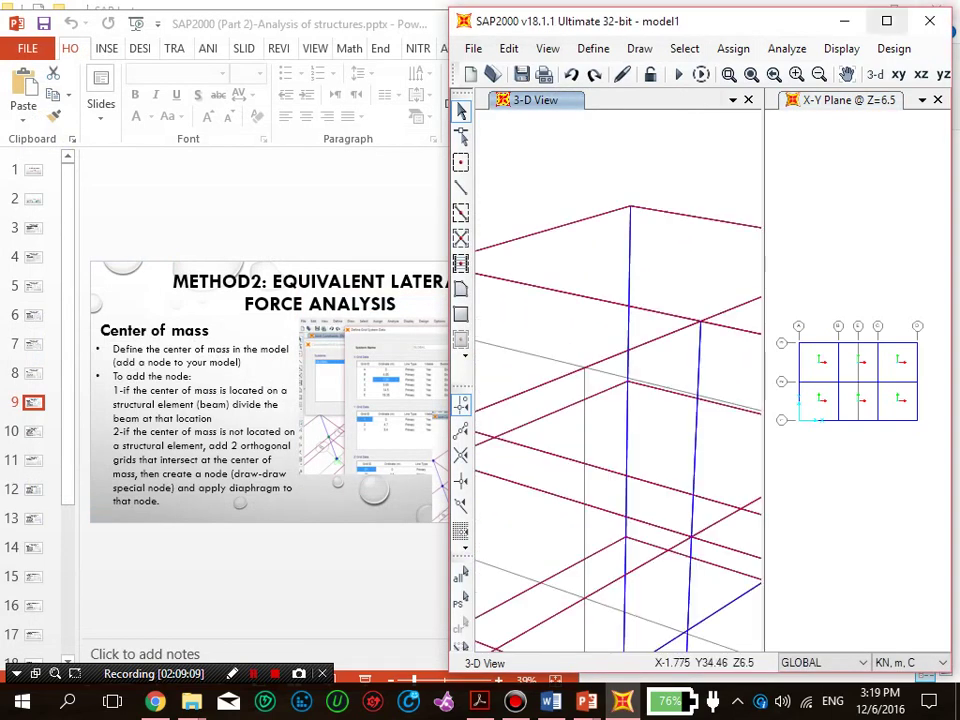
click(887, 21)
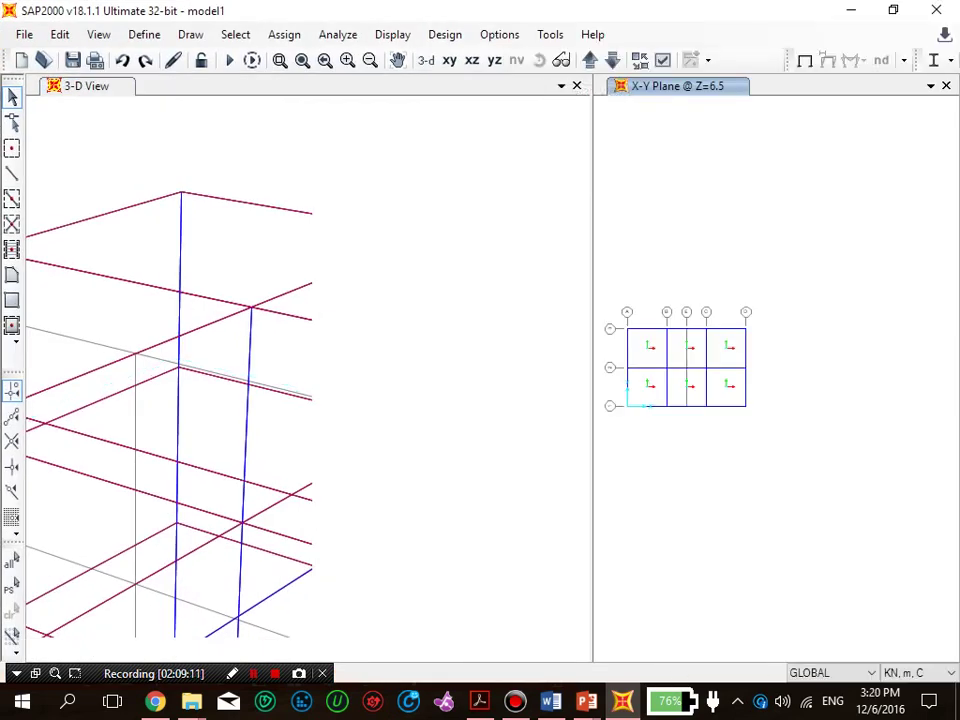
scroll(300, 380, up, 4)
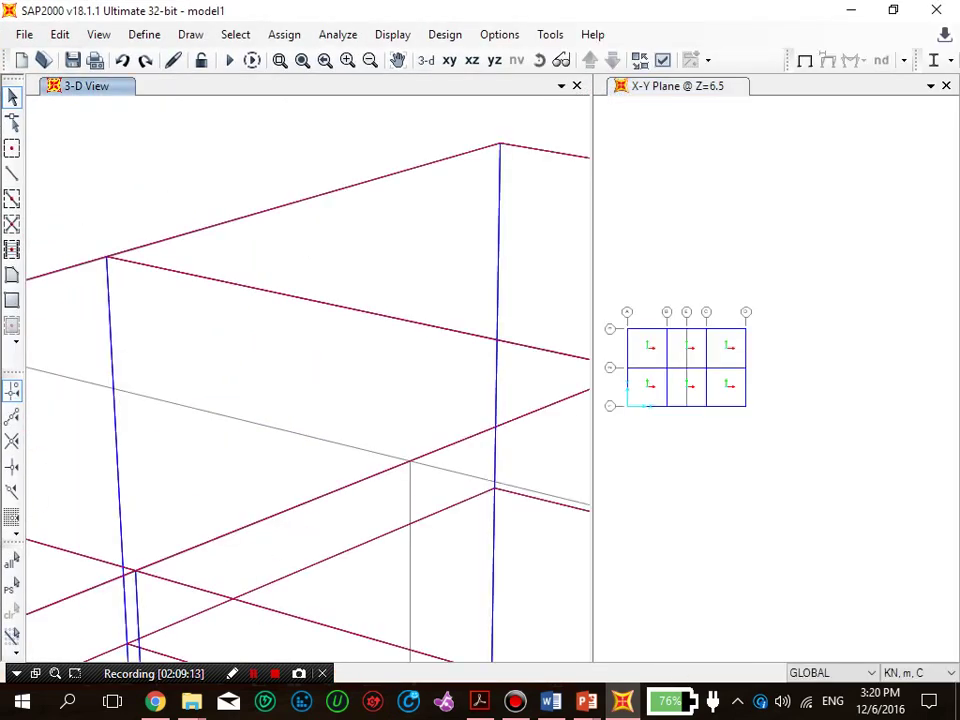
click(540, 61)
drag(400, 250, 330, 345)
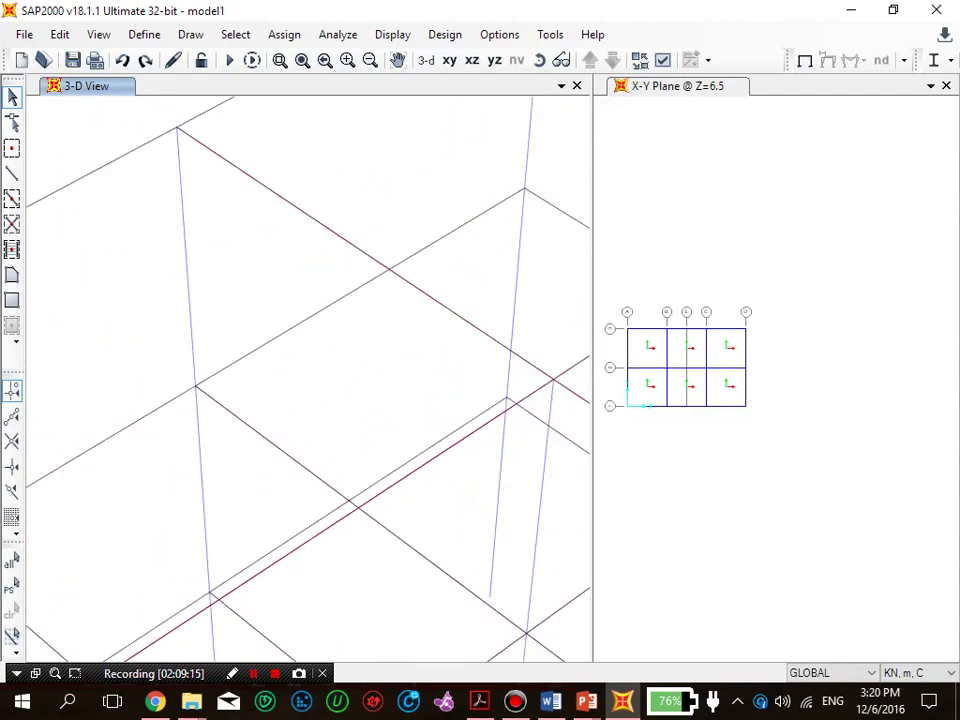
scroll(474, 388, down, 4)
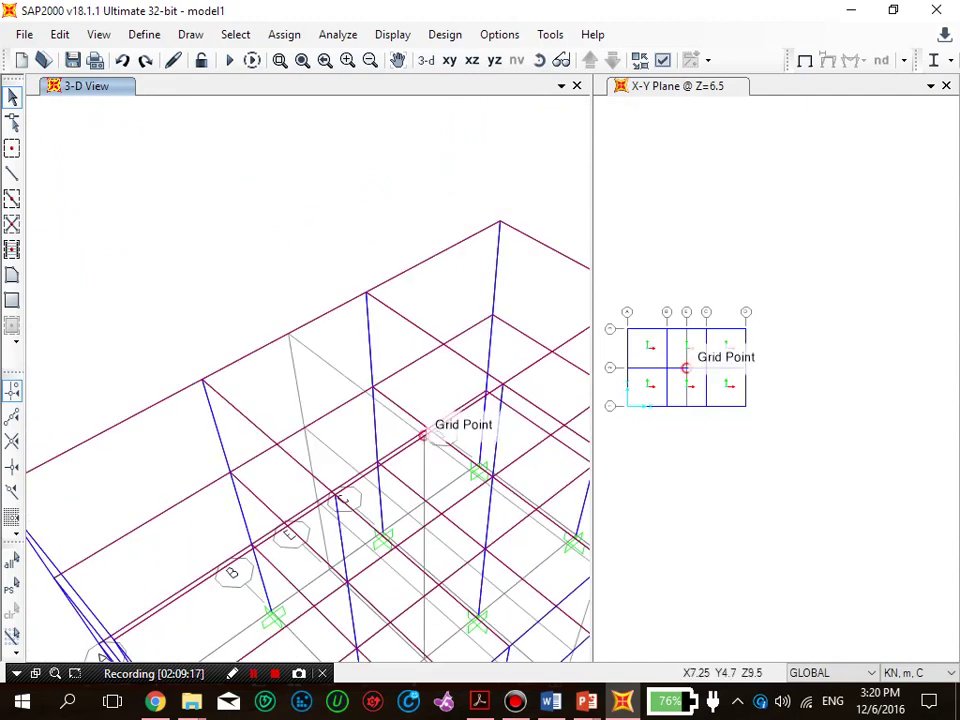
scroll(423, 434, up, 5)
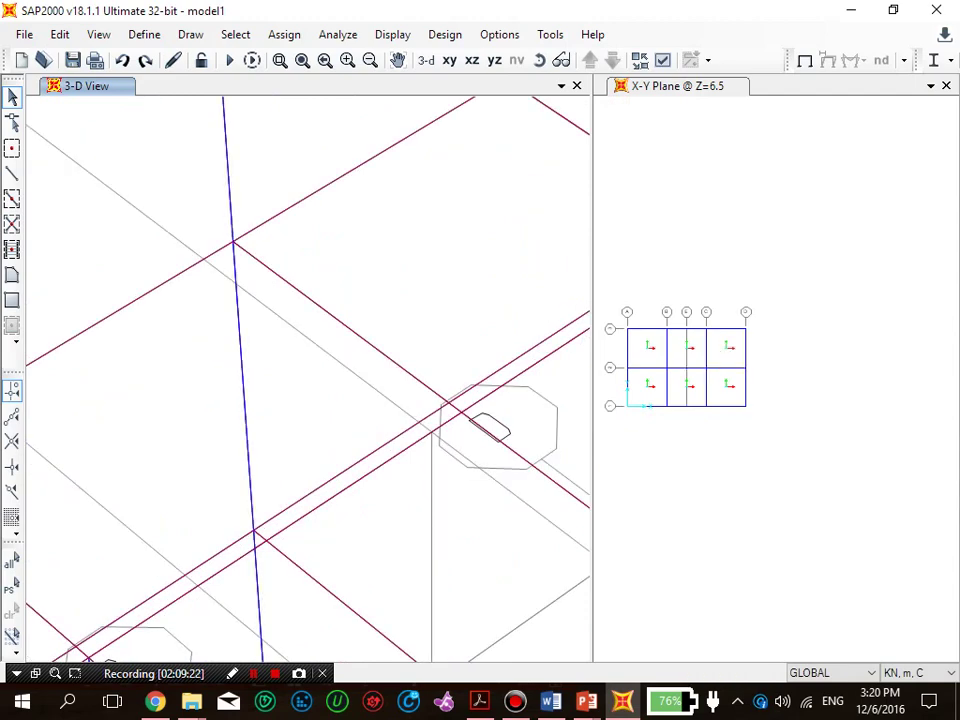
Step: Examine the grid point at X 7.25, Y 4.7, Z 9.5 from another angle in the 3-D view
scroll(423, 434, down, 5)
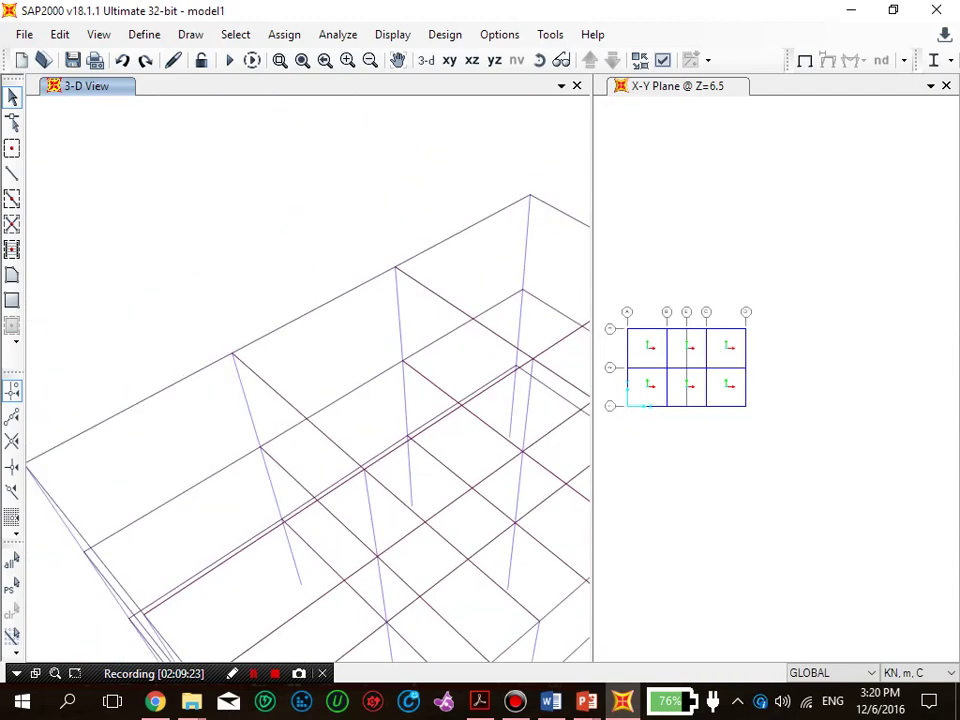
middle_drag(423, 434, 171, 337)
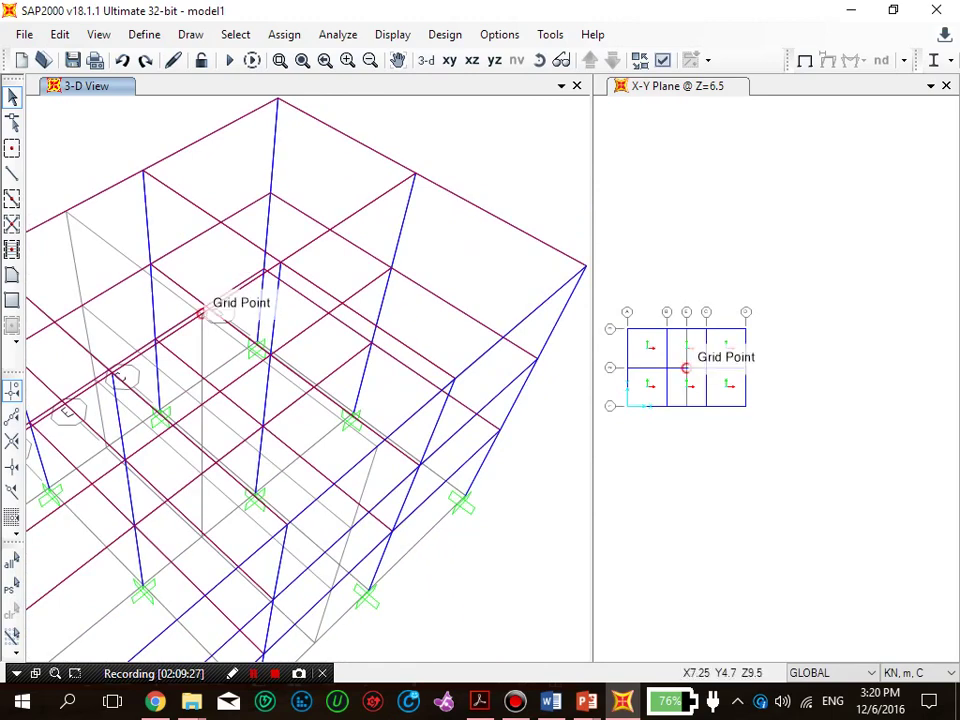
click(540, 60)
drag(350, 330, 328, 452)
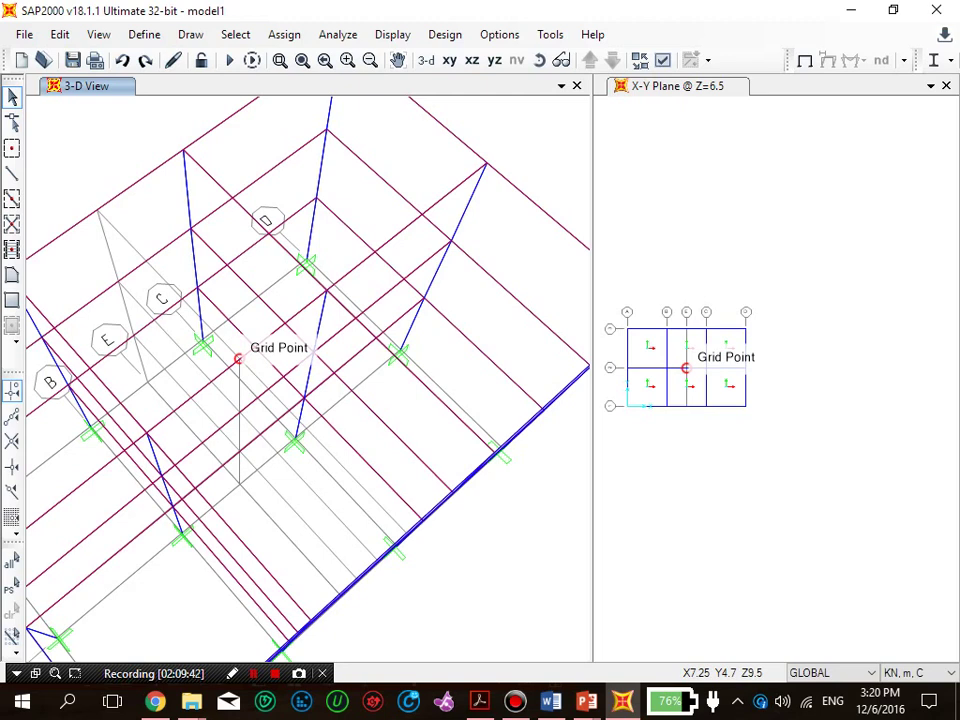
click(236, 361)
click(168, 268)
key(Delete)
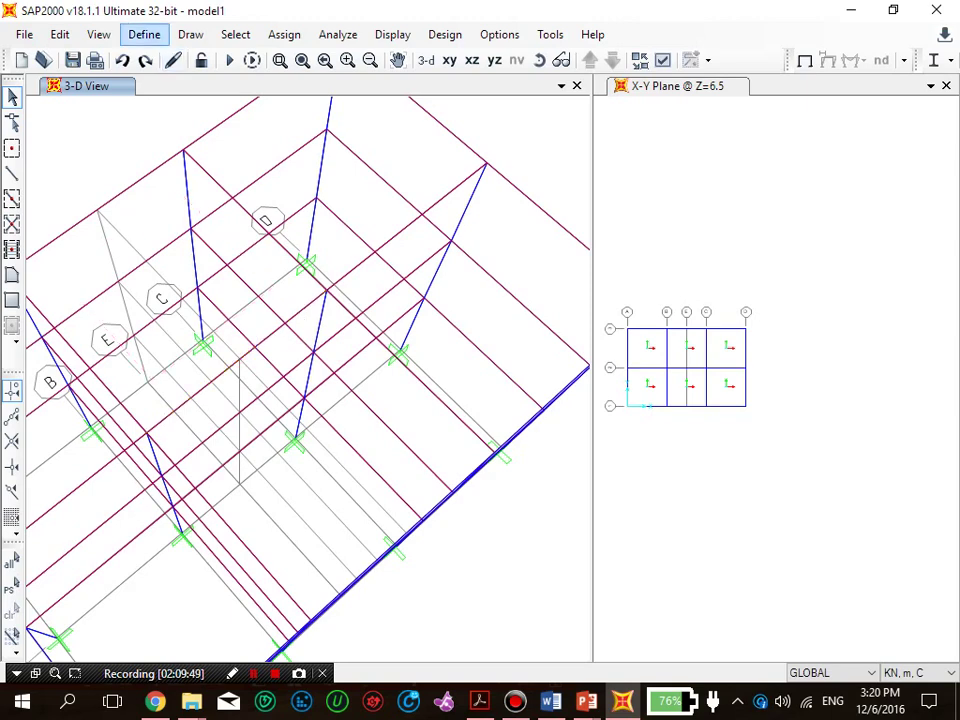
click(190, 34)
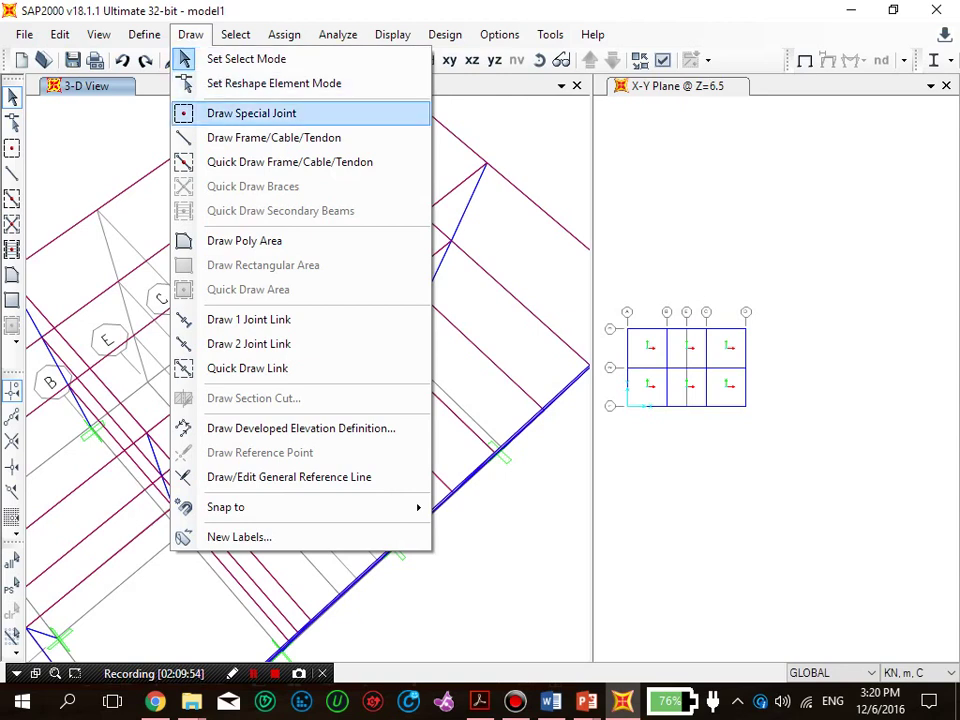
click(252, 113)
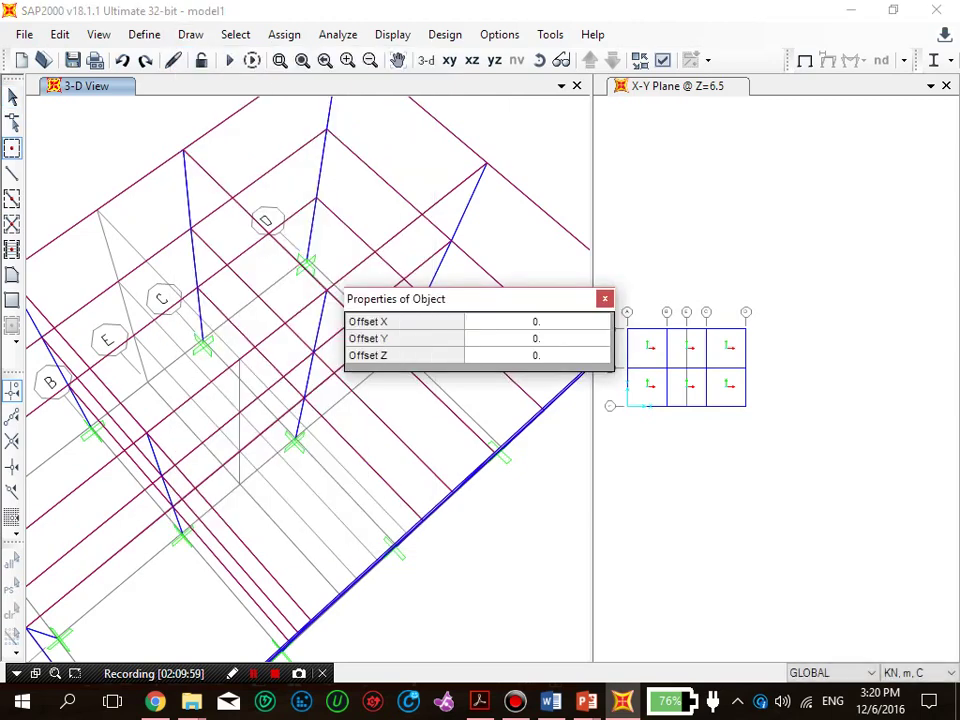
key(Escape)
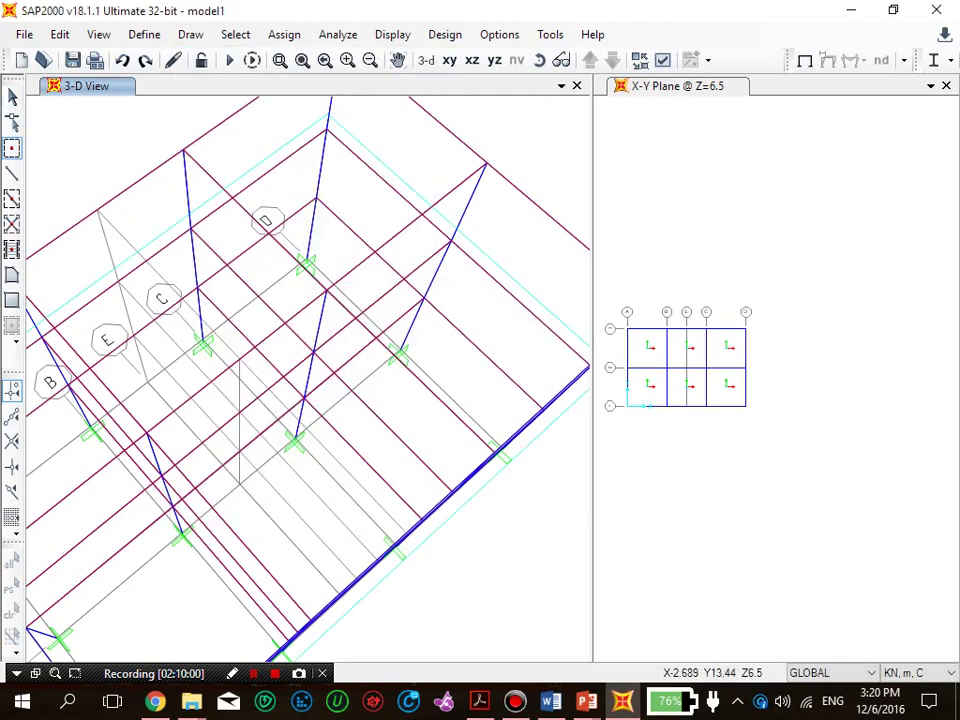
Step: Open the GLOBAL grid system data for modification and add another X grid line at ordinate 19.35 m
click(144, 34)
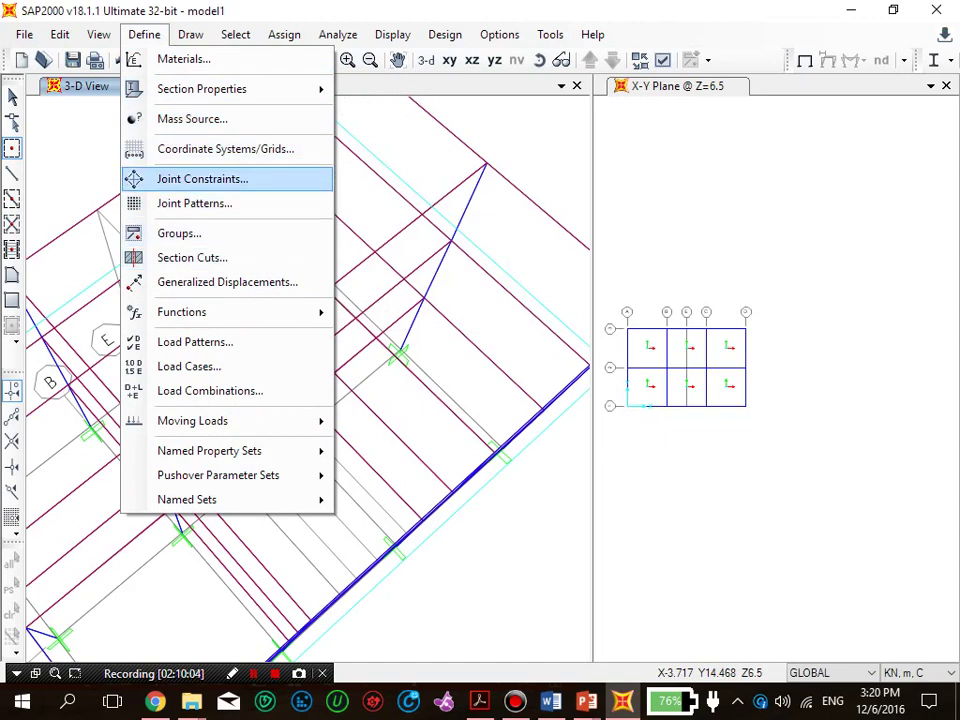
click(99, 34)
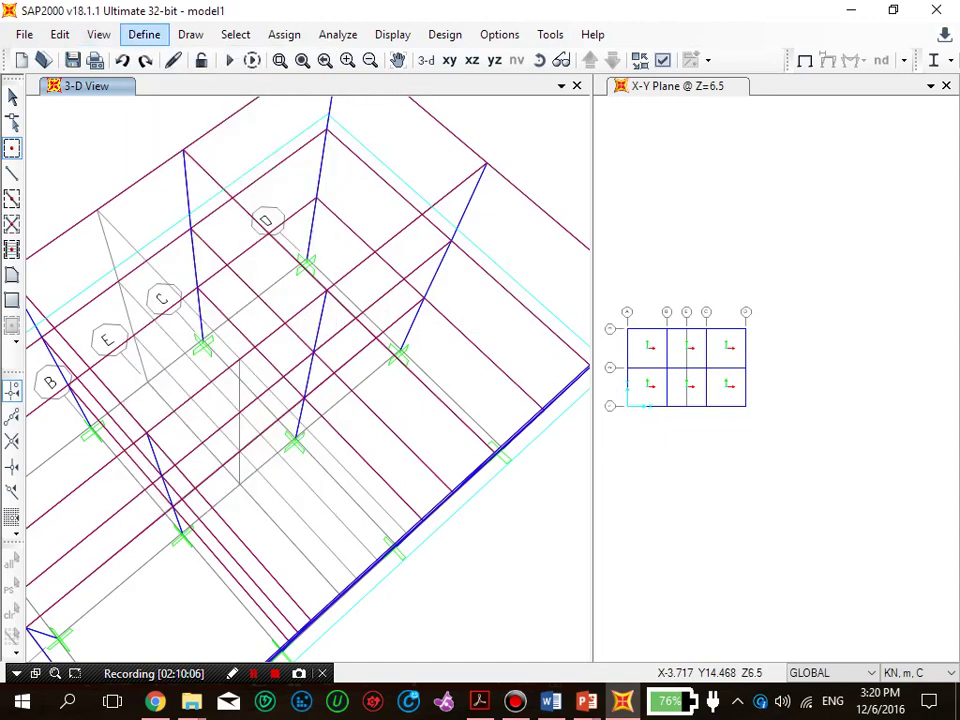
click(144, 34)
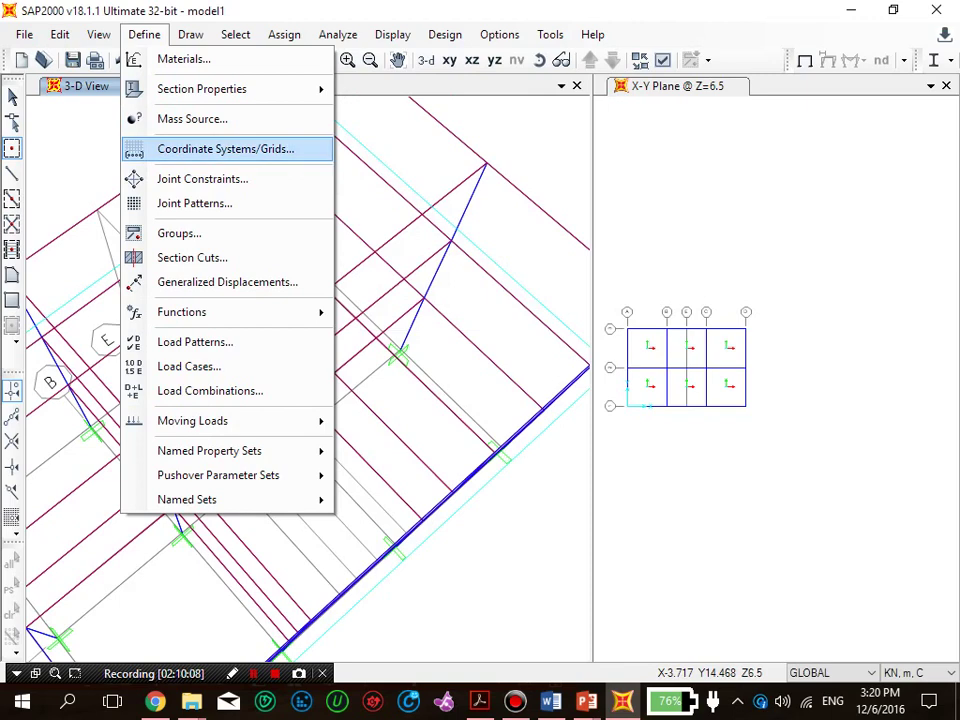
click(225, 148)
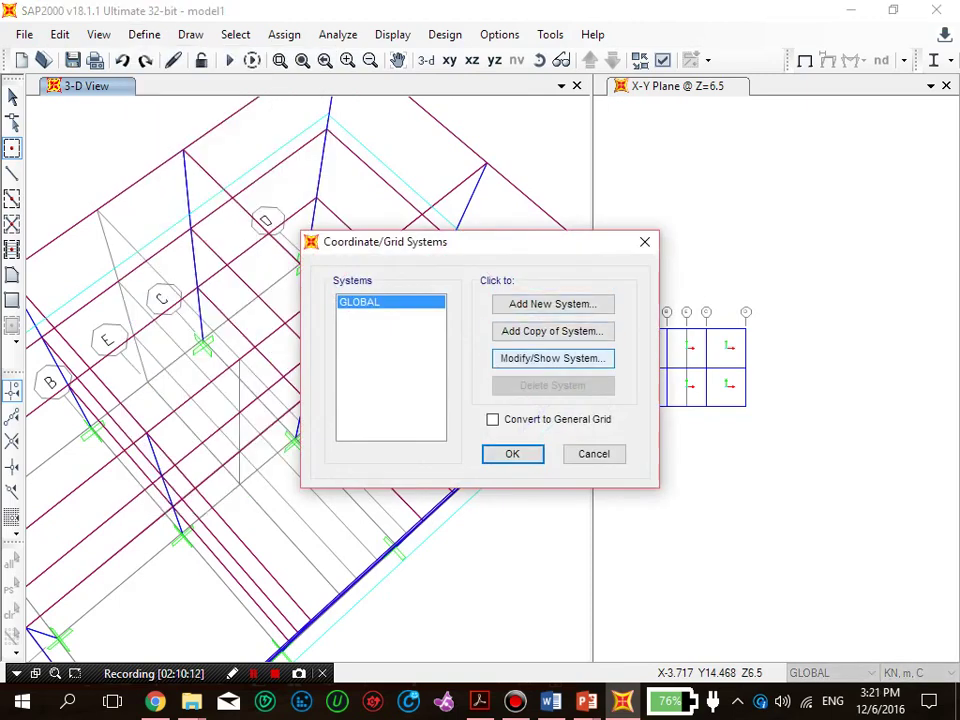
click(552, 358)
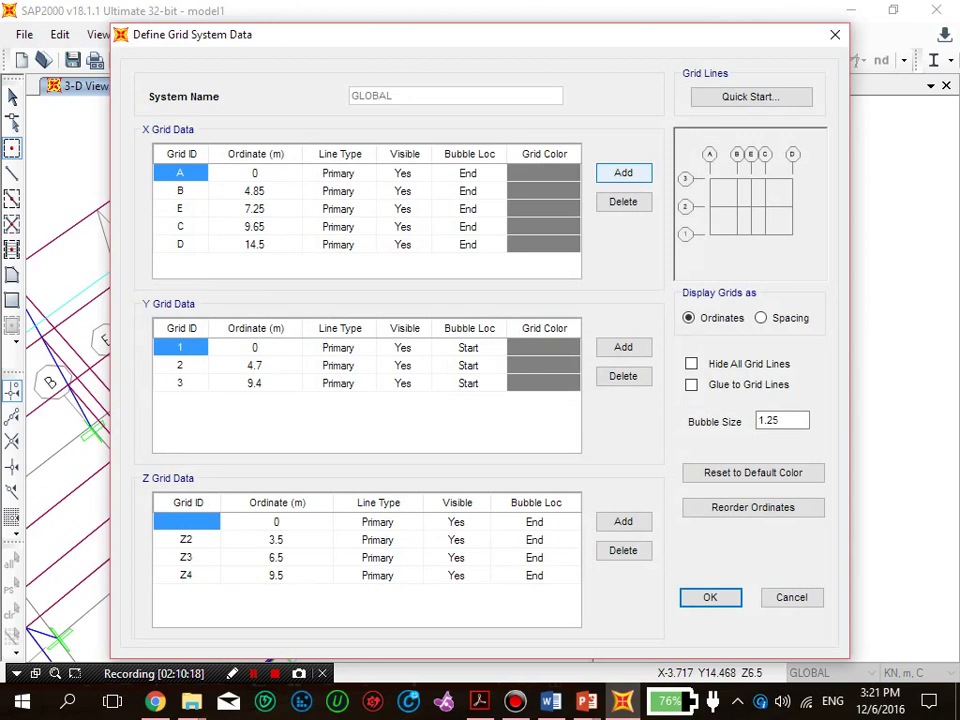
click(623, 172)
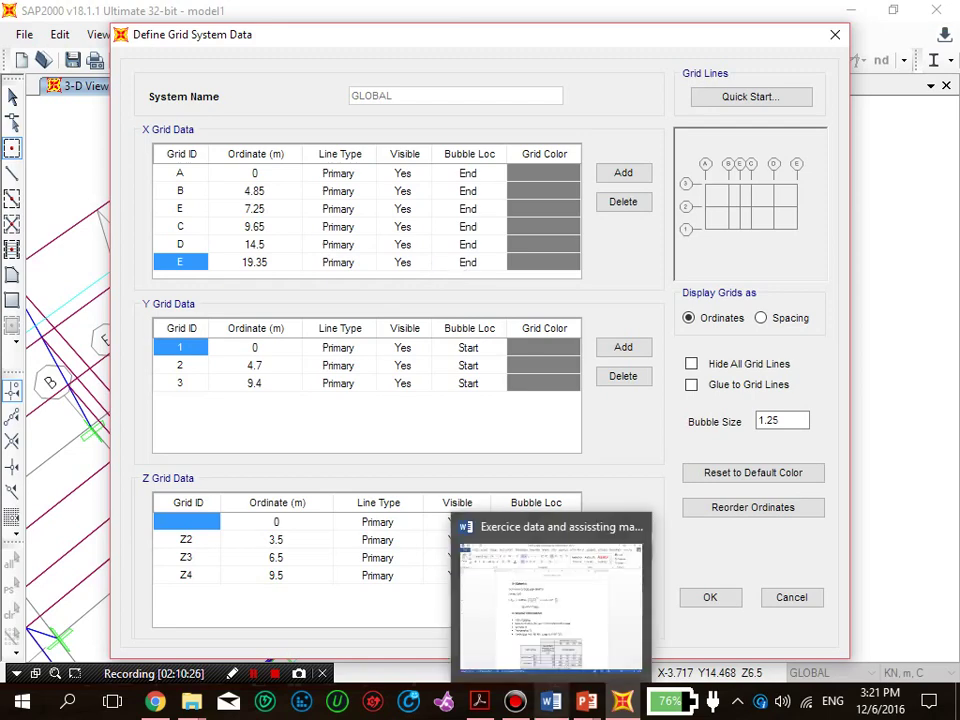
Step: Check the bay dimensions on the Structure Geometry plan in the Word exercise document and return to the SAP2000 grid data
click(551, 701)
drag(952, 260, 952, 162)
scroll(600, 415, down, 1)
scroll(483, 415, down, 3)
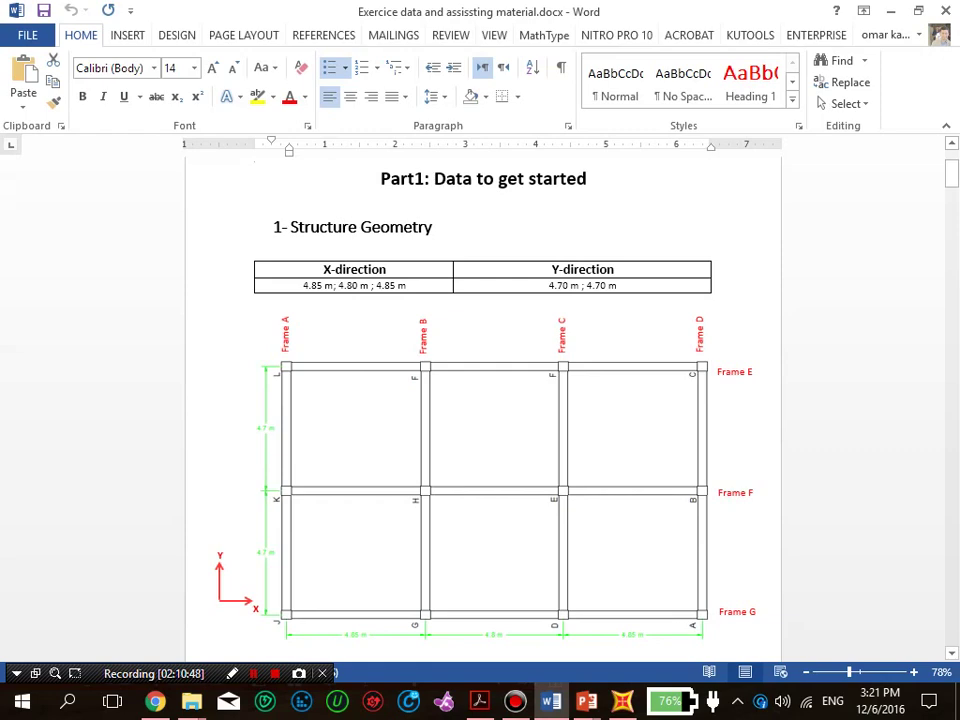
key(alt+Tab)
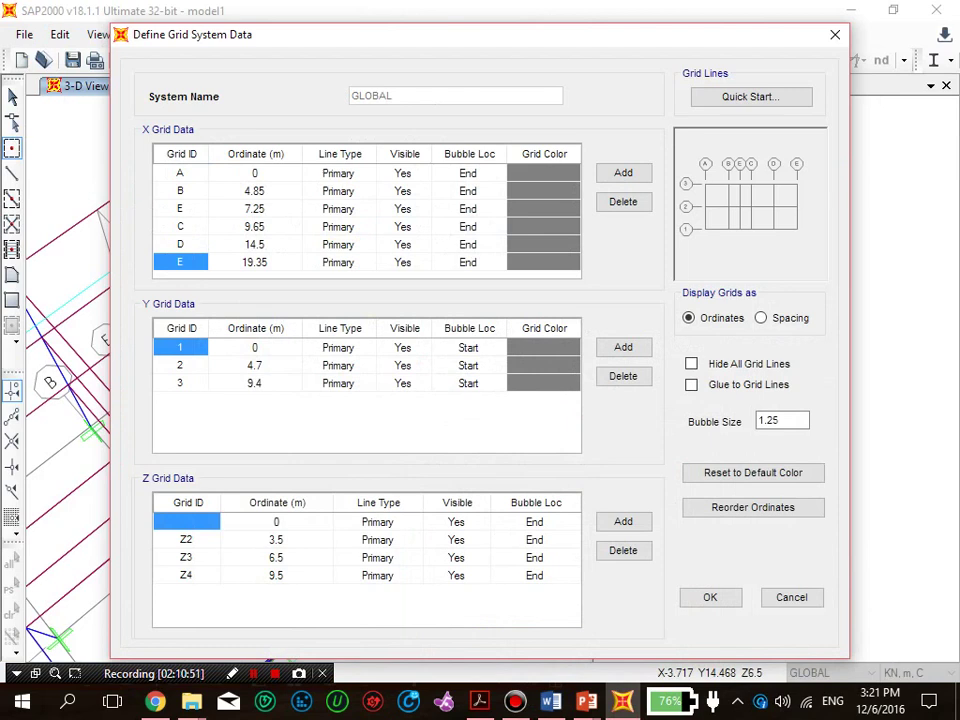
Step: Delete the extra X grid line at 19.35 m and accept the GLOBAL grid system
click(623, 201)
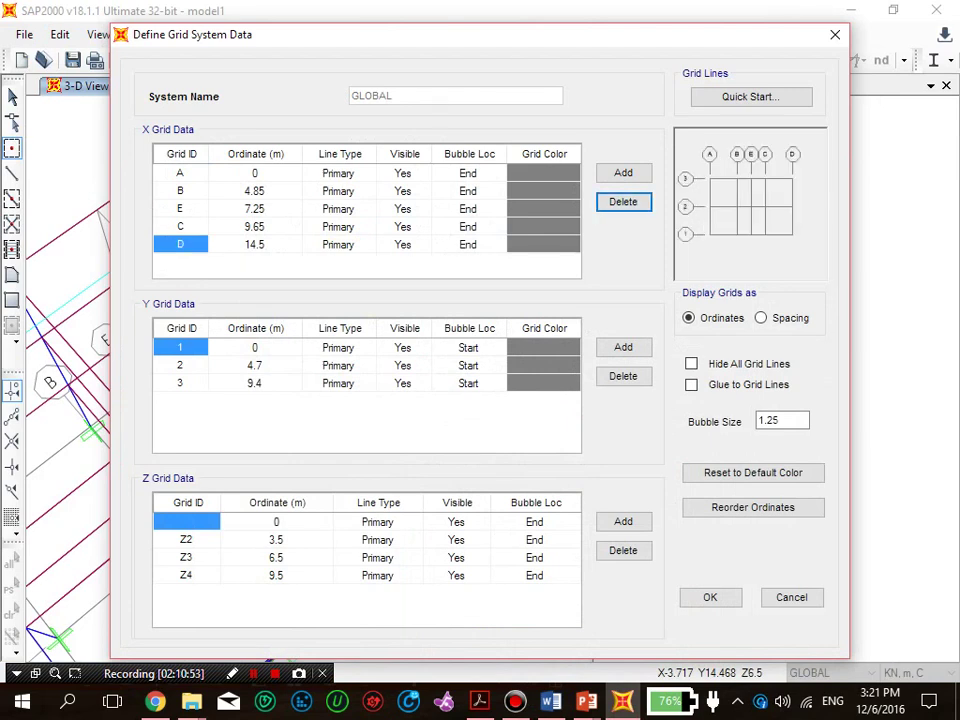
click(254, 208)
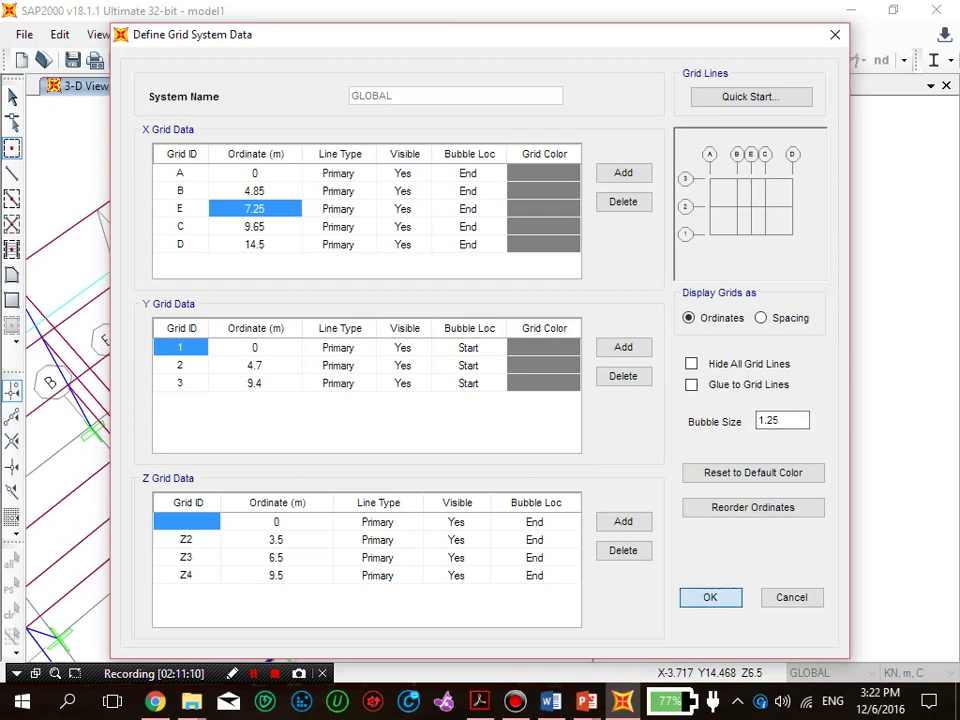
key(Return)
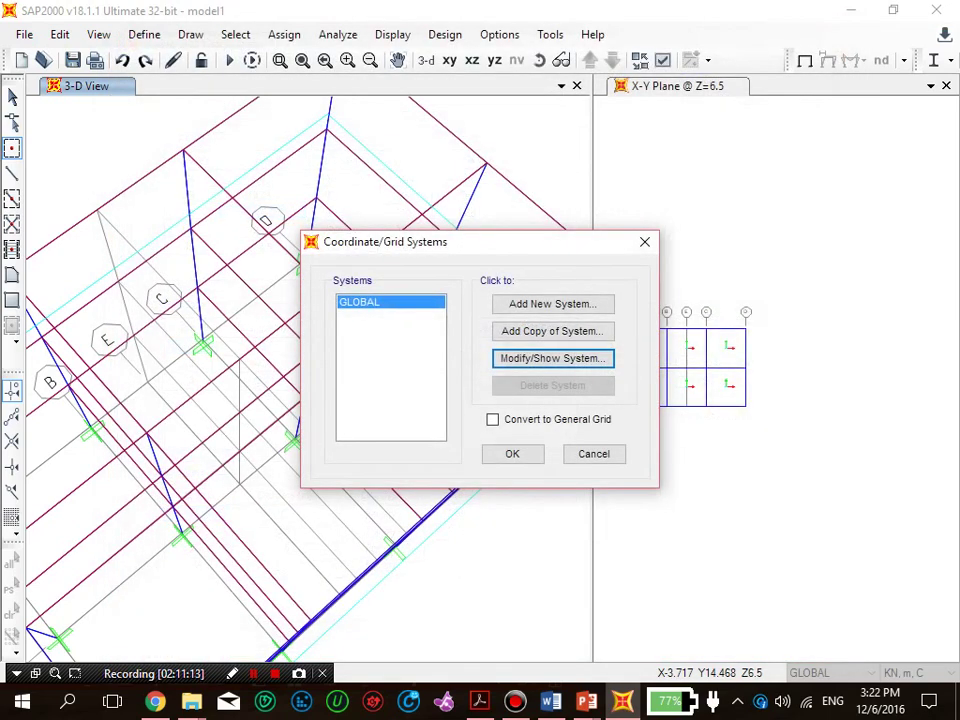
click(512, 454)
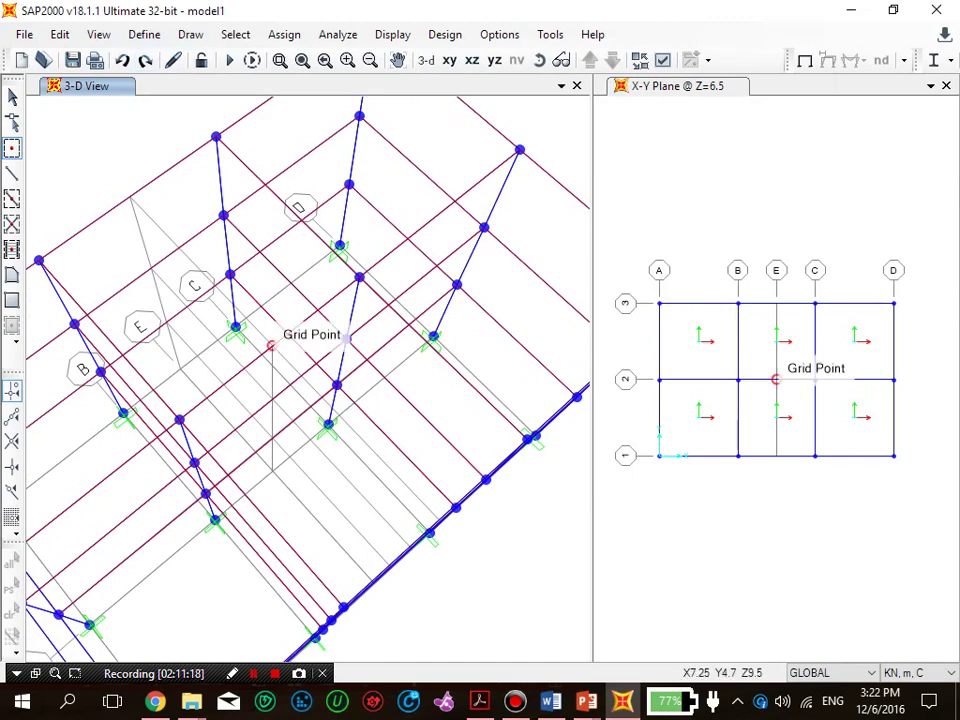
Step: Draw special joints with zero offsets at X 7.25, Y 4.7 on the levels Z 3.5, 6.5 and 9.5
click(190, 34)
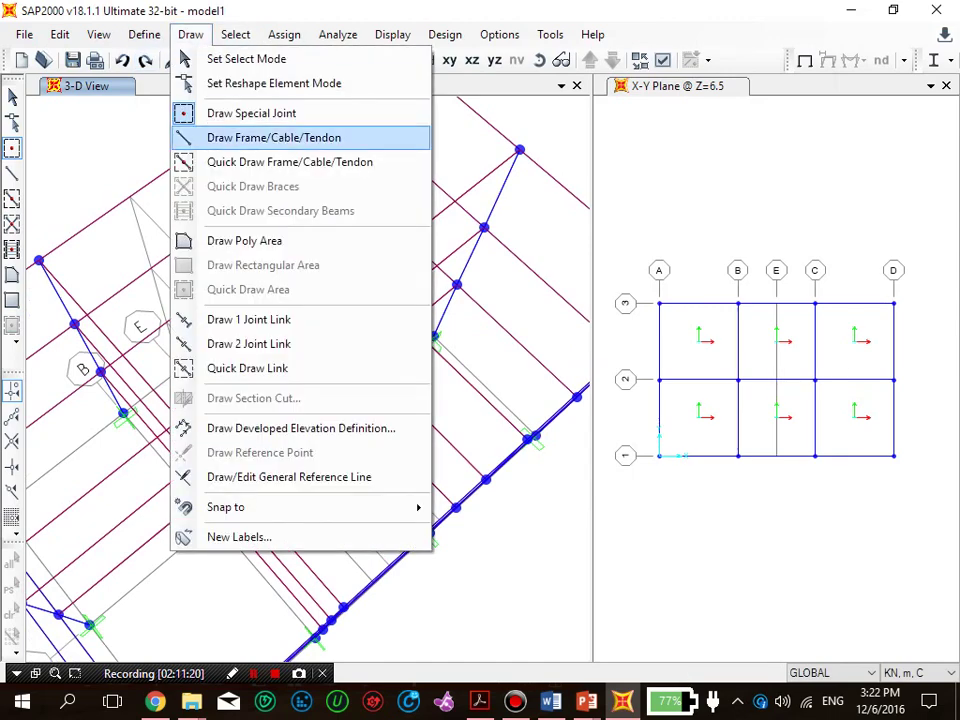
click(250, 113)
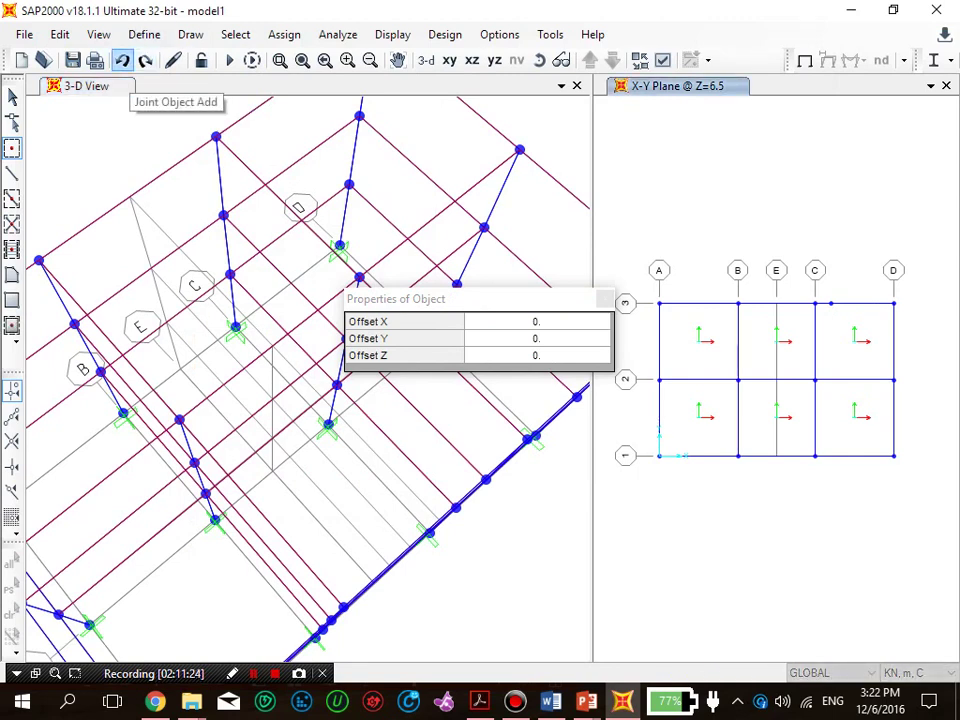
drag(431, 304, 444, 236)
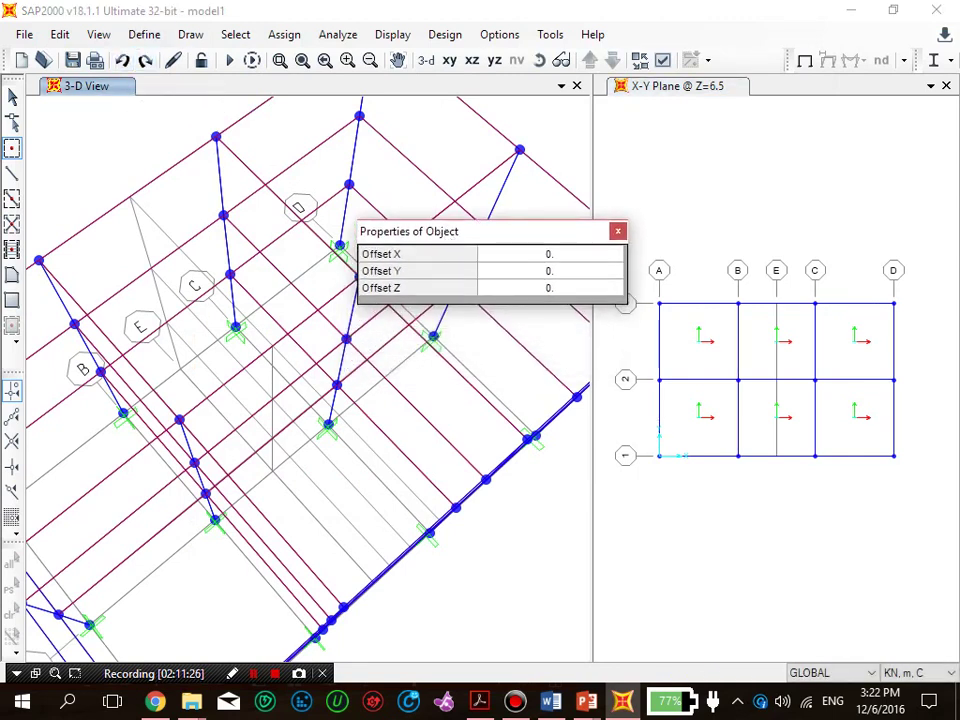
click(776, 379)
click(776, 379)
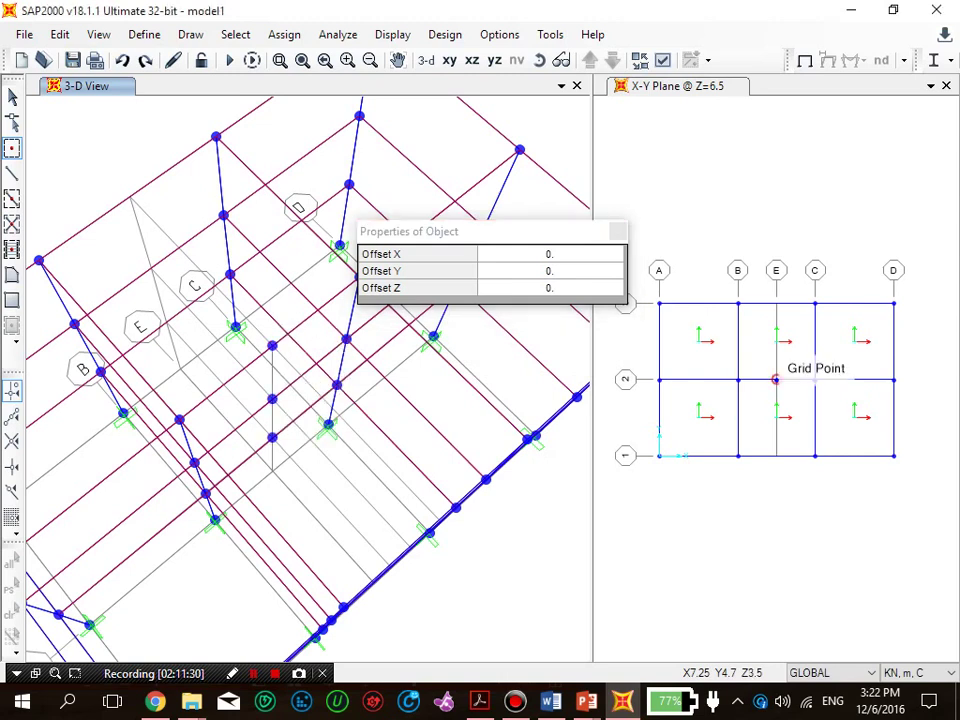
click(271, 437)
click(618, 231)
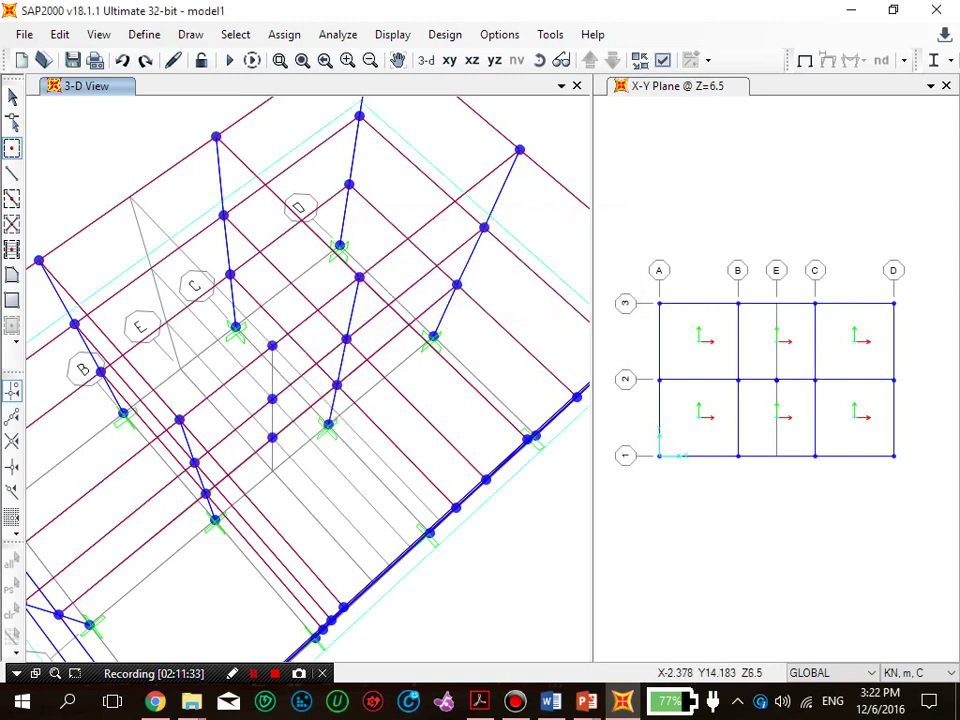
key(Escape)
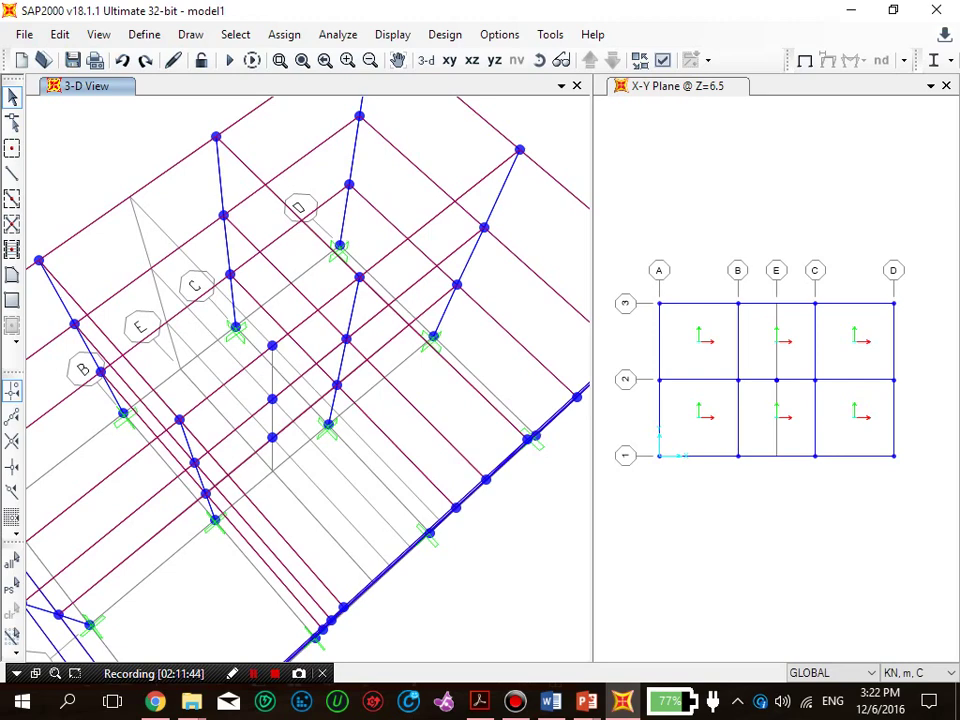
Step: Place the model window beside the center of mass slide and select the center of mass joint at Z 9.5
drag(645, 15, 796, 31)
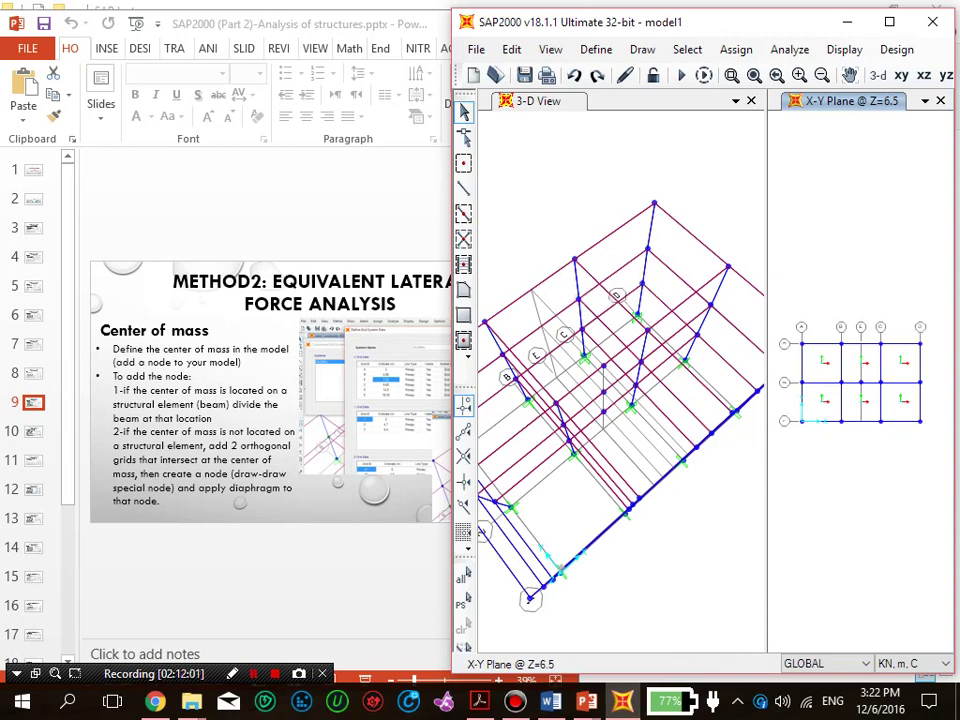
click(602, 366)
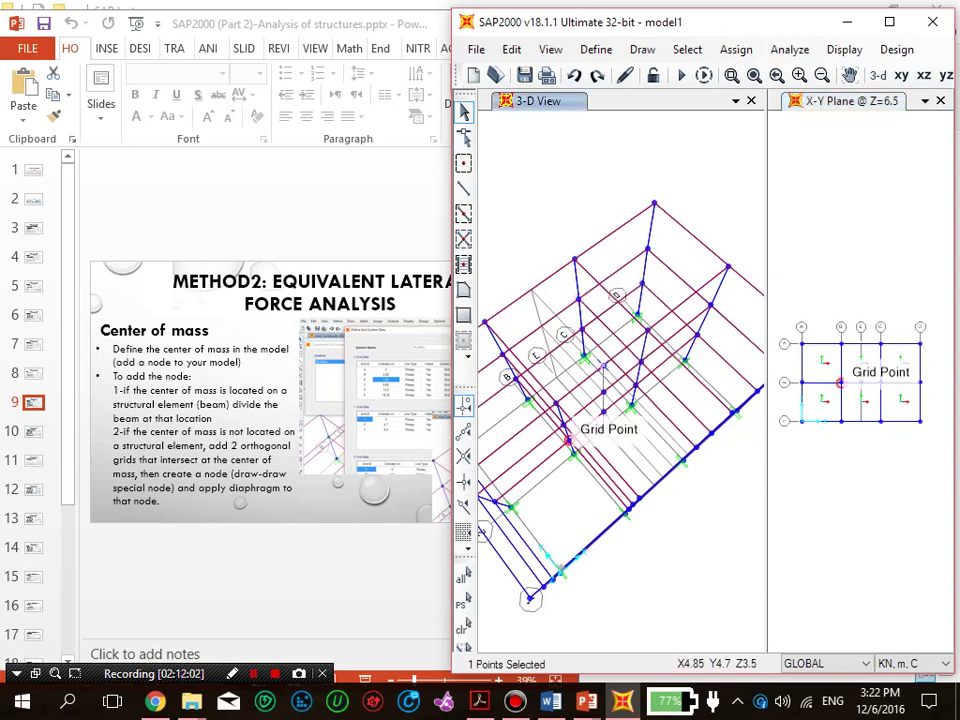
click(34, 431)
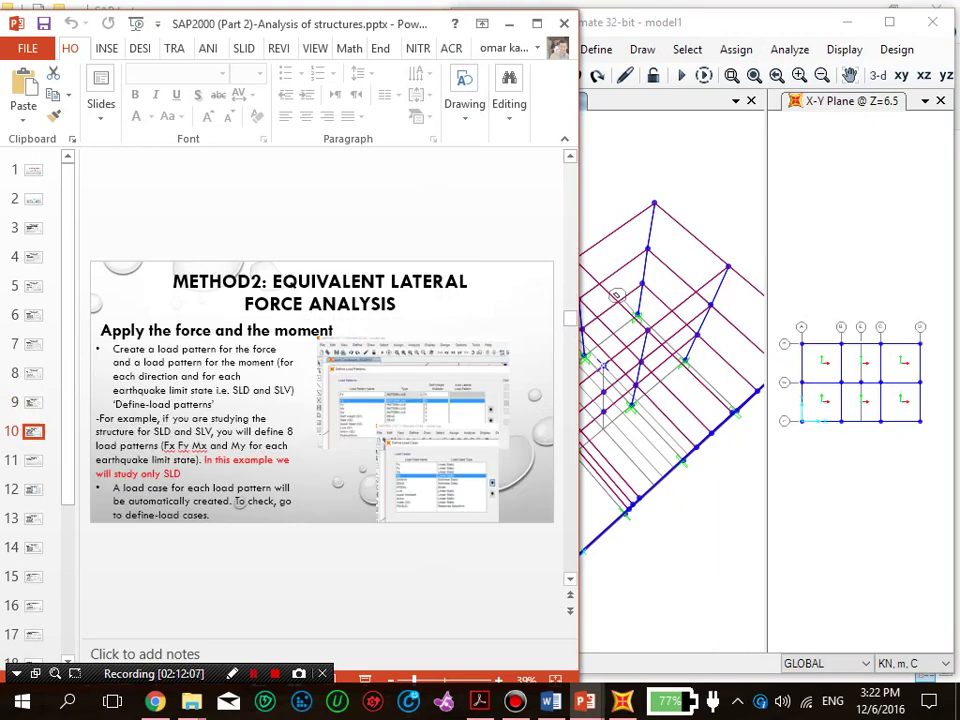
click(34, 402)
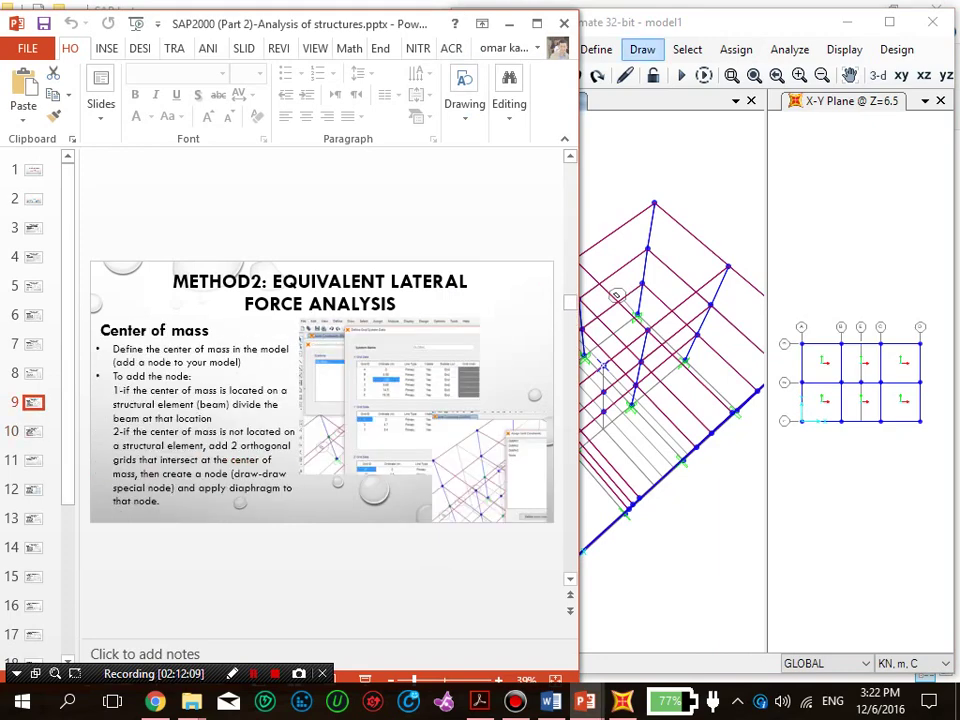
click(617, 296)
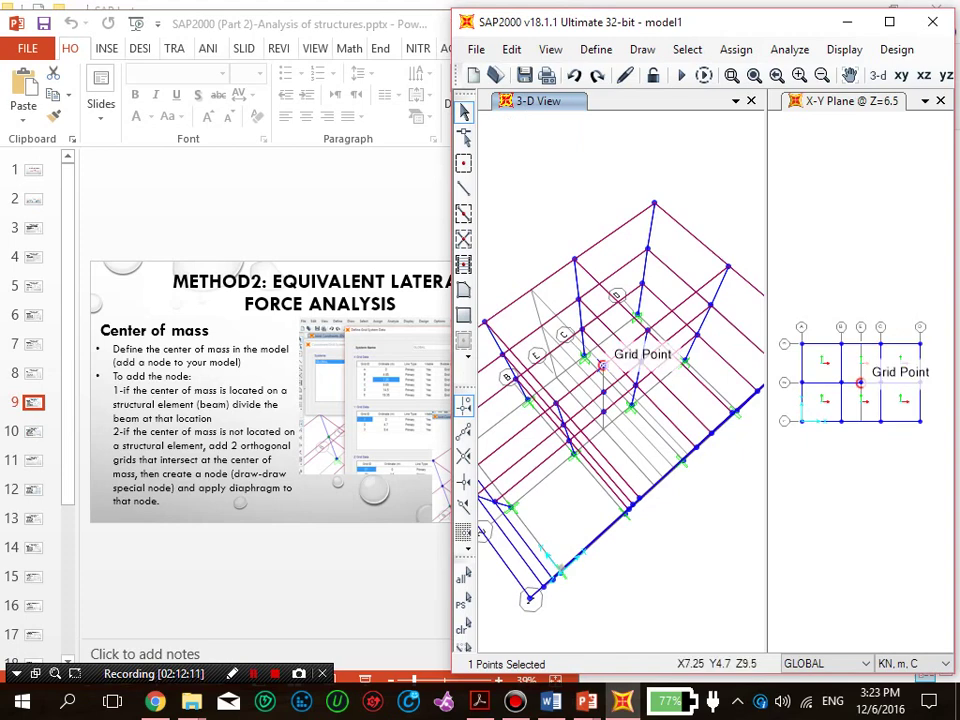
Step: Assign the DIAPH3 joint constraint to the selected center of mass joint at Z 9.5
scroll(608, 350, up, 3)
scroll(603, 356, up, 3)
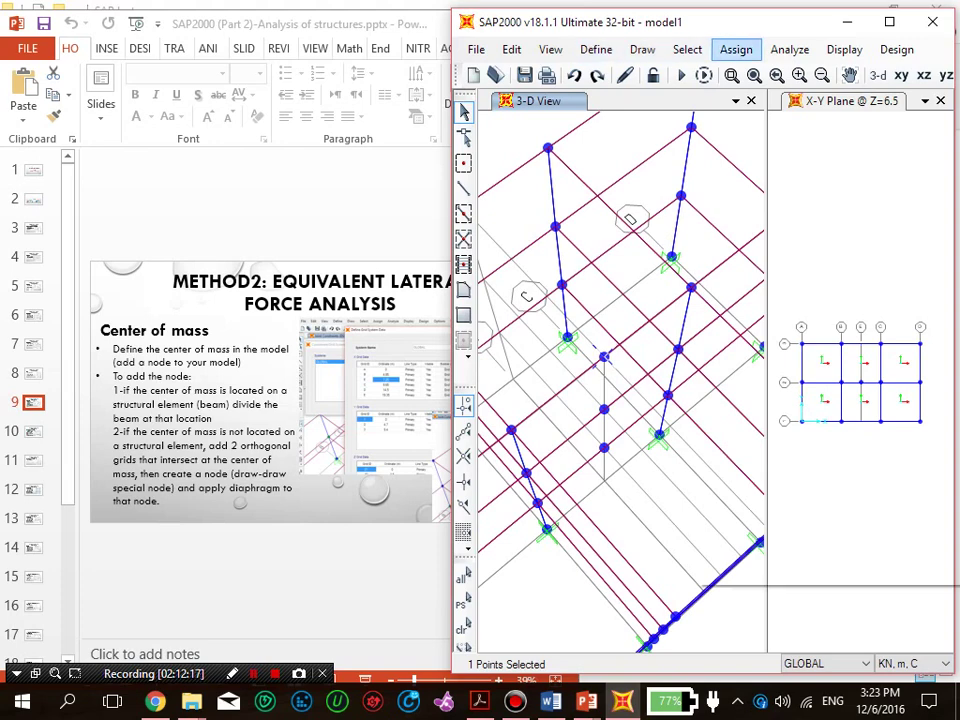
click(736, 49)
mouse_move(744, 76)
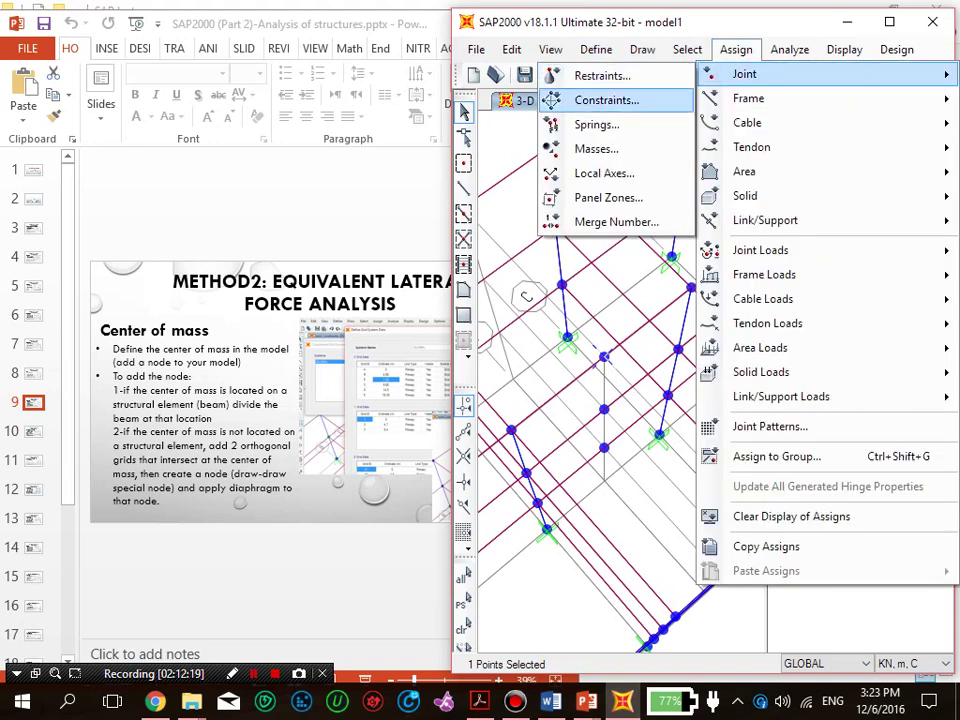
click(606, 100)
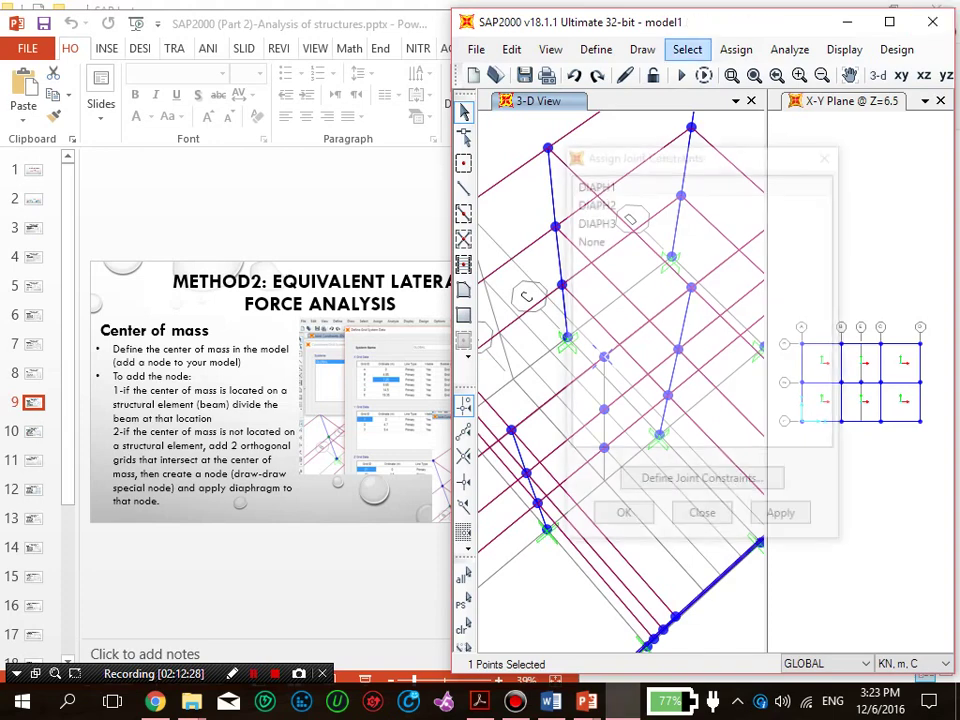
drag(678, 112, 368, 149)
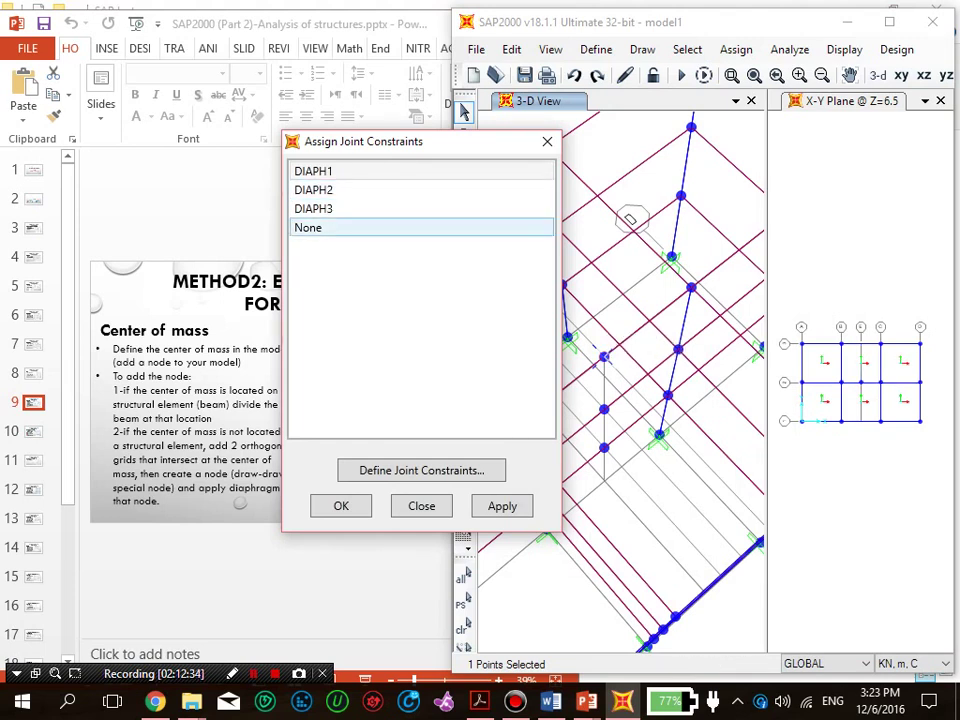
click(330, 208)
click(502, 506)
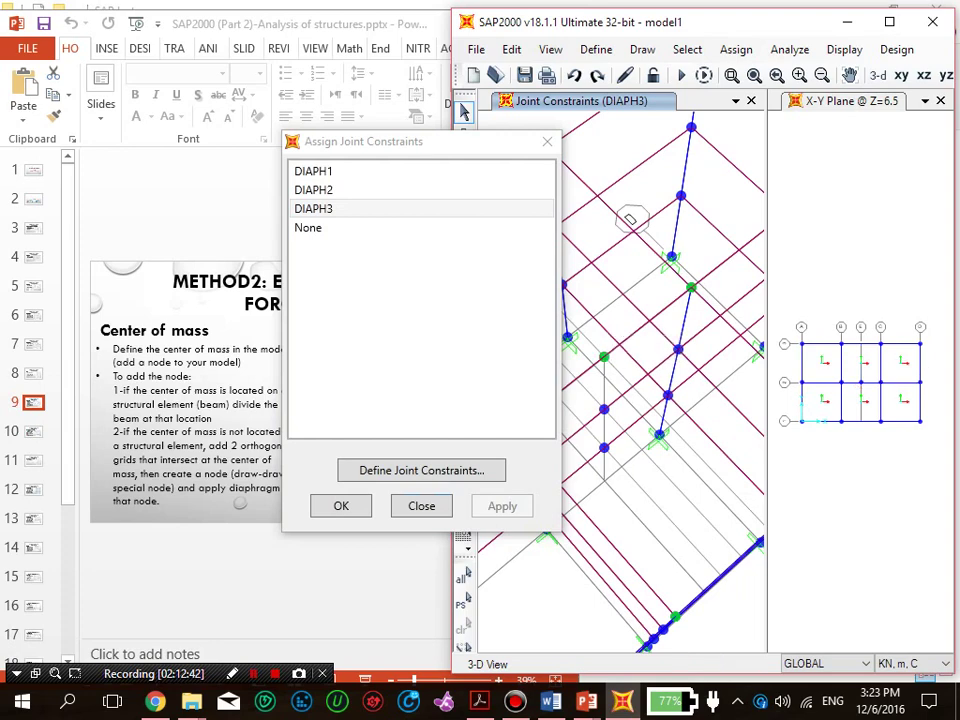
Step: Assign the DIAPH2 joint constraint to the center of mass joint at Z 6.5
click(604, 409)
drag(482, 147, 293, 142)
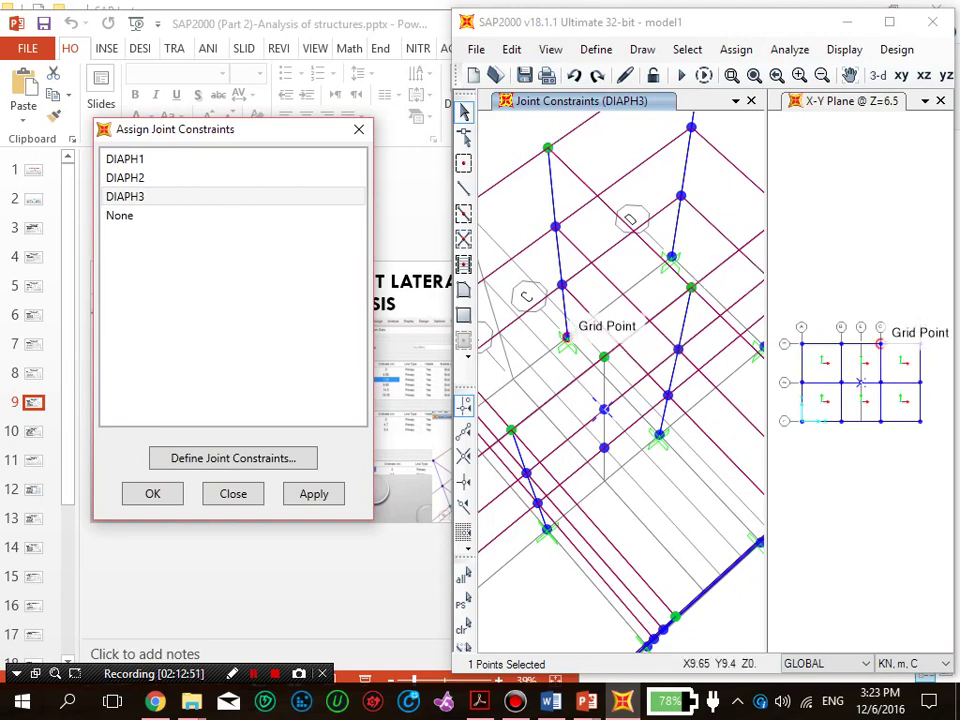
scroll(680, 277, down, 2)
scroll(678, 270, down, 2)
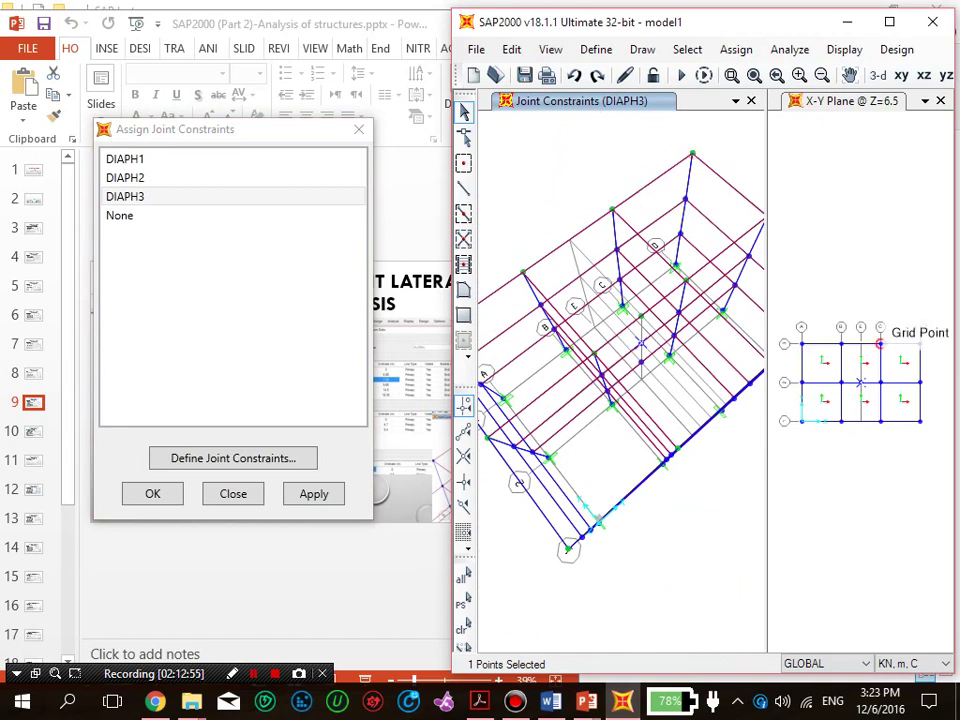
scroll(646, 324, up, 4)
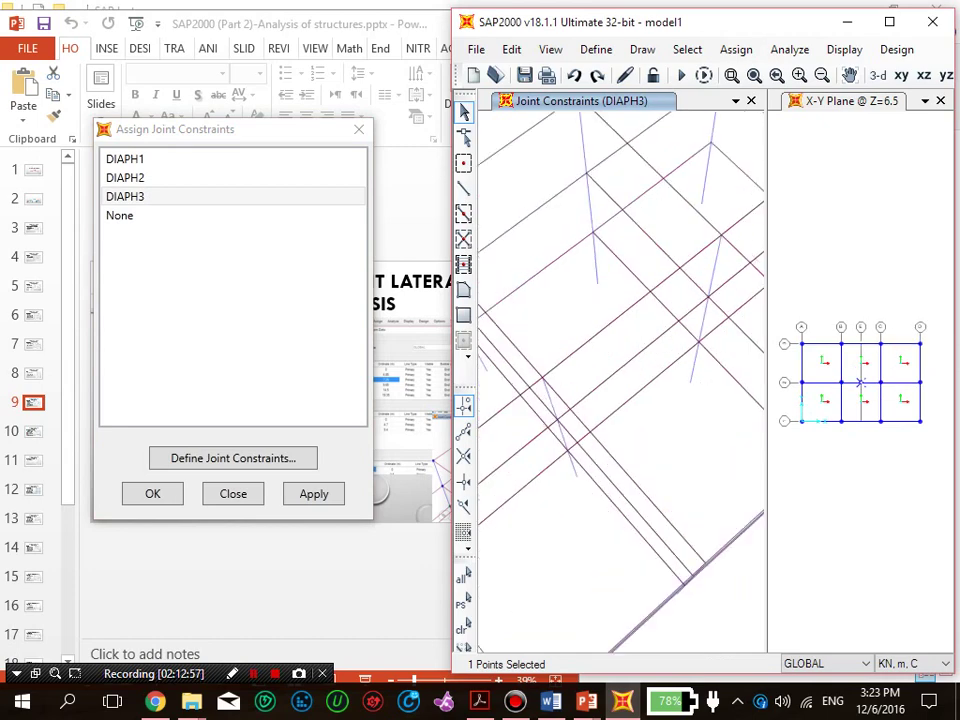
click(635, 356)
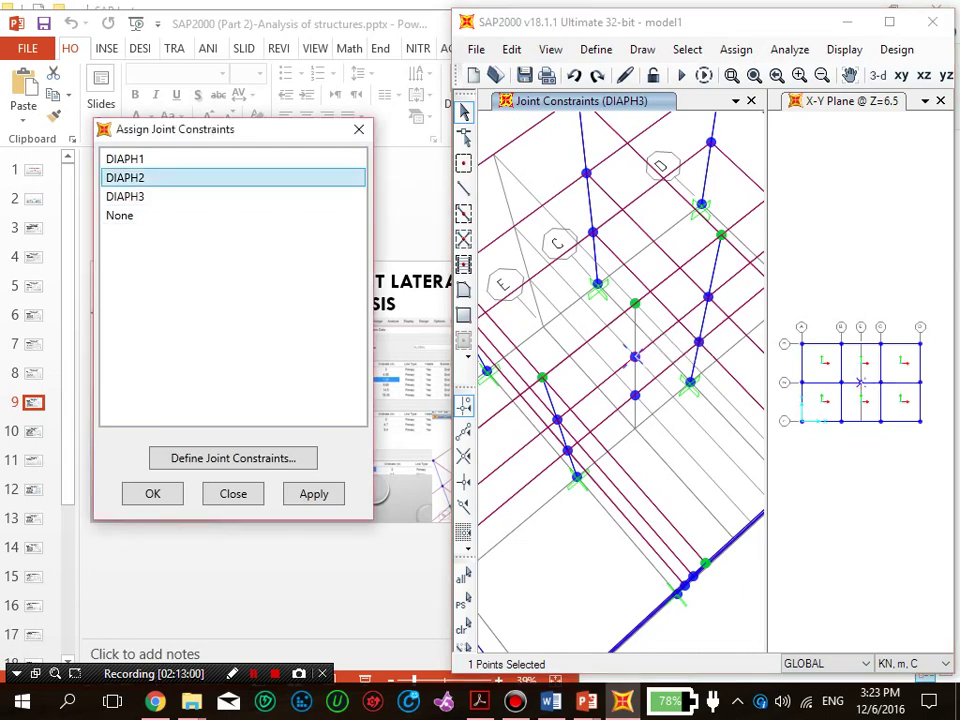
click(313, 493)
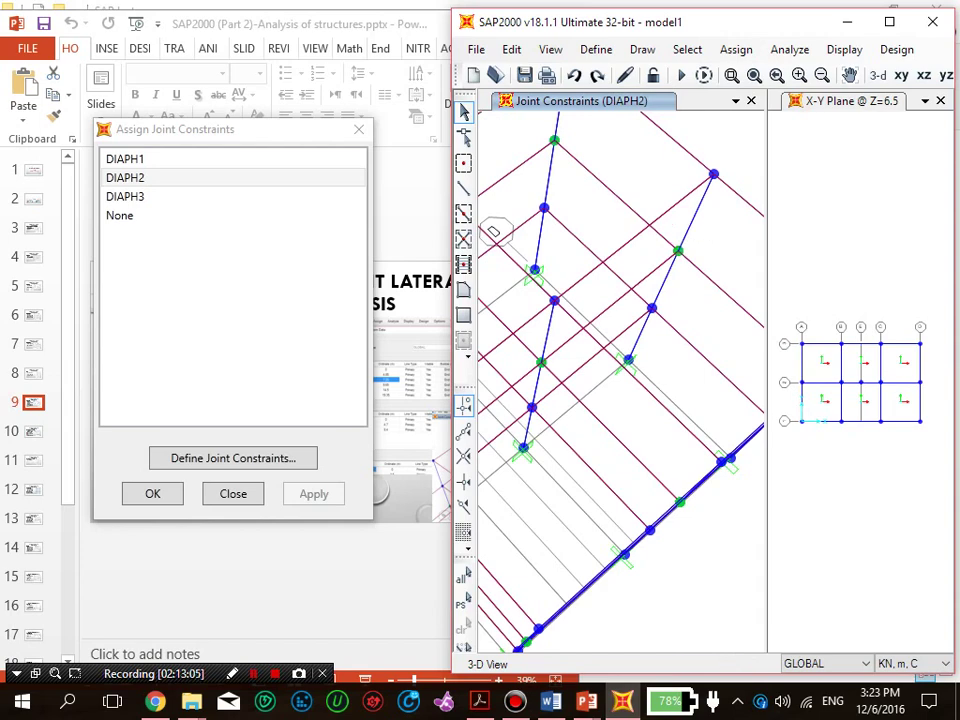
Step: Assign the DIAPH1 joint constraint to the center of mass joint at Z 3.5 and finish the constraint assignment
scroll(690, 390, down, 4)
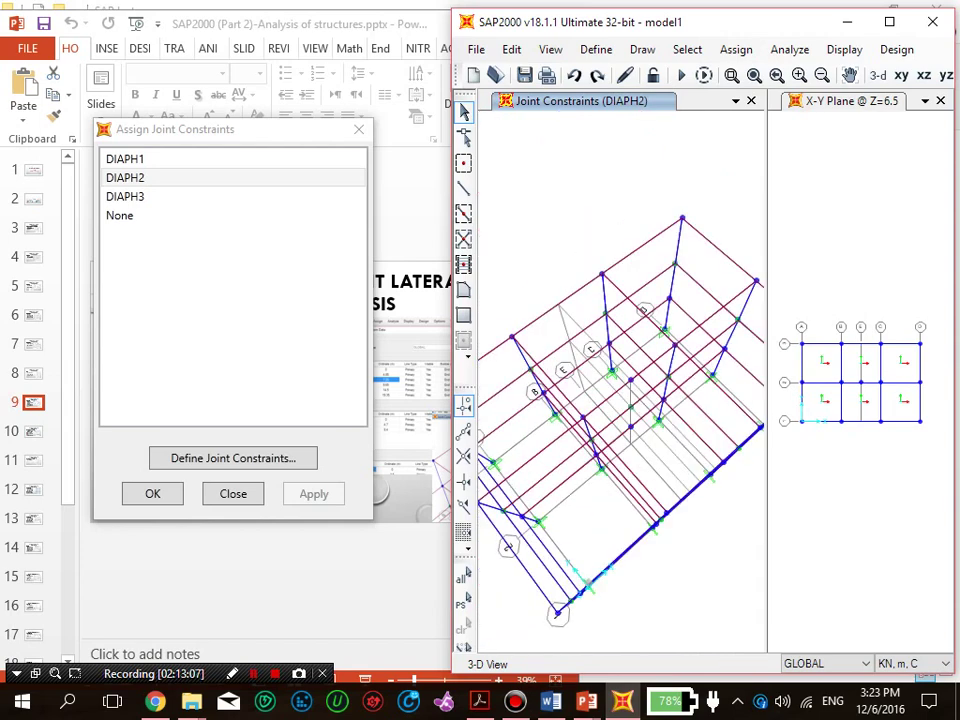
scroll(620, 380, up, 3)
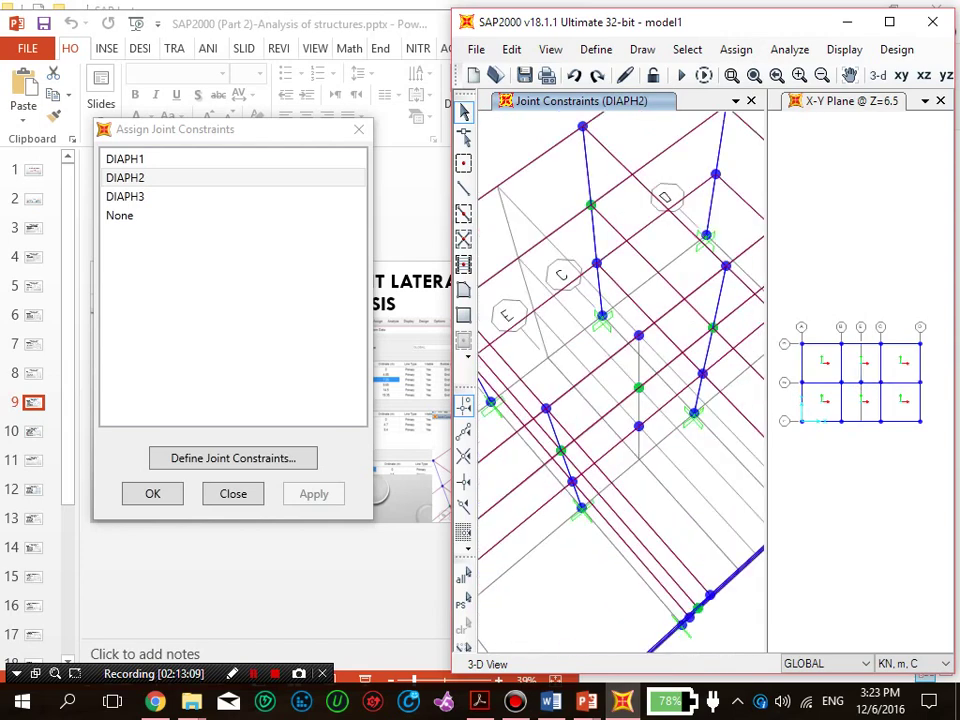
click(637, 426)
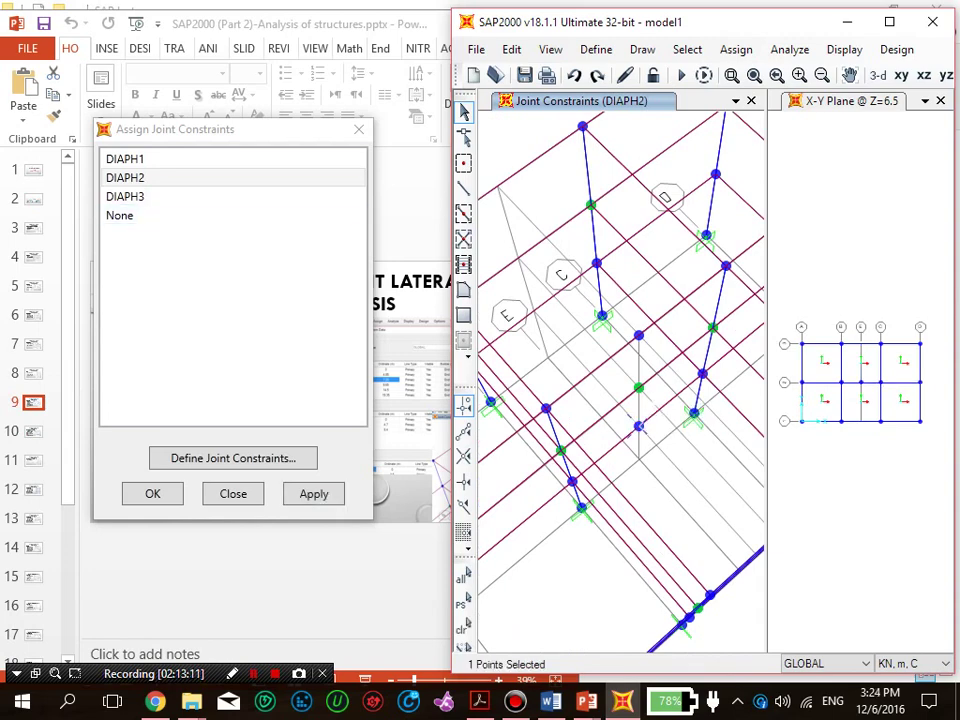
click(126, 159)
click(314, 494)
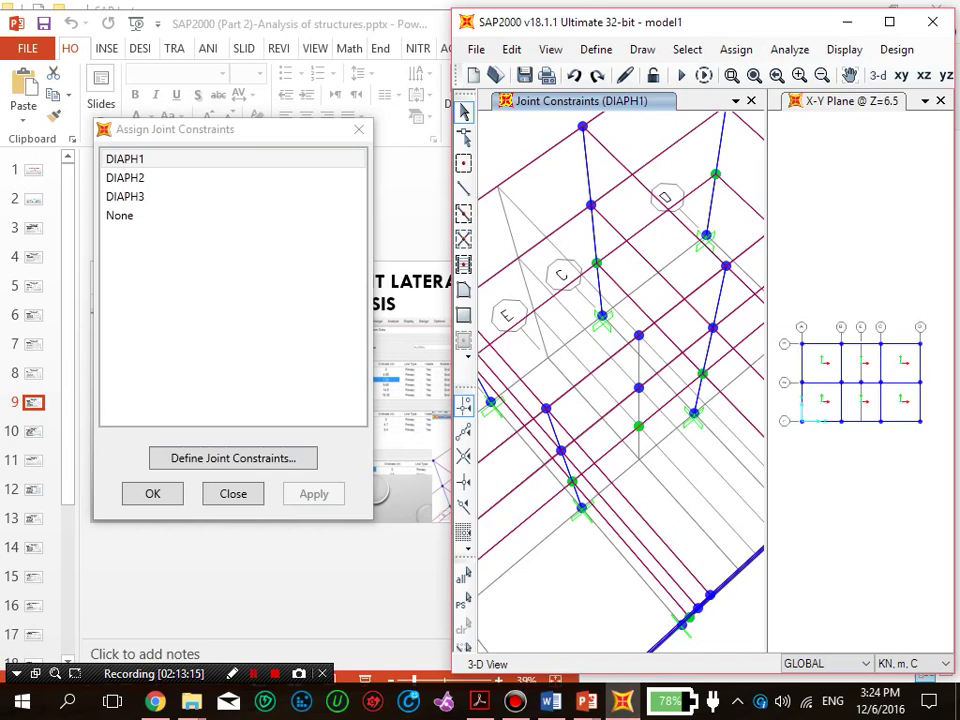
click(148, 498)
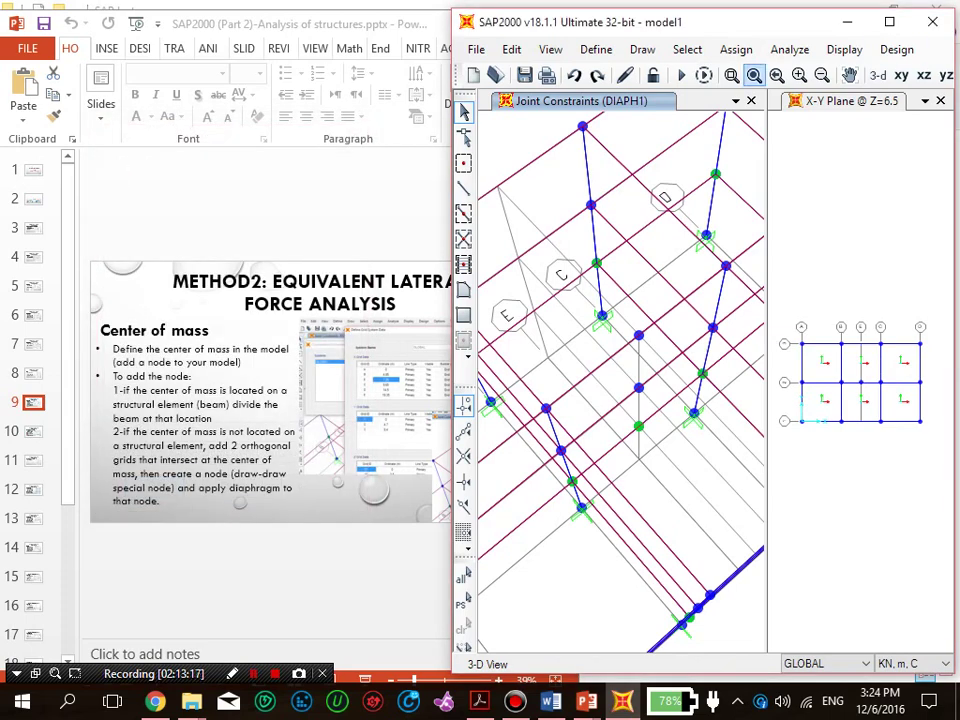
Step: Switch to PowerPoint to read the slide on applying the force and the moment, and return to SAP2000
click(148, 504)
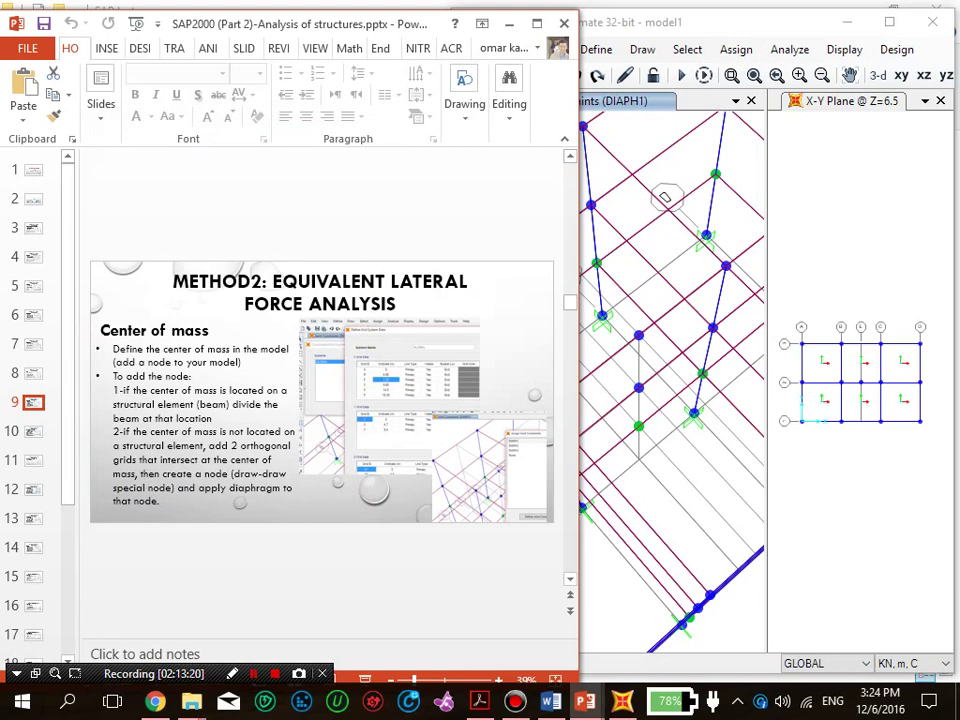
key(Page_Down)
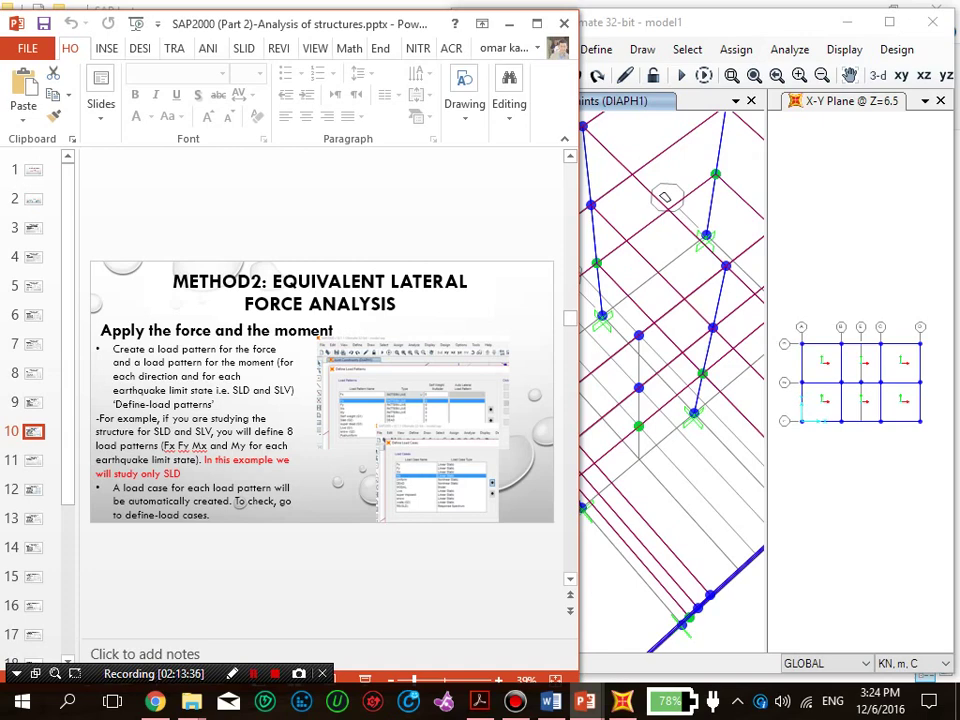
click(697, 22)
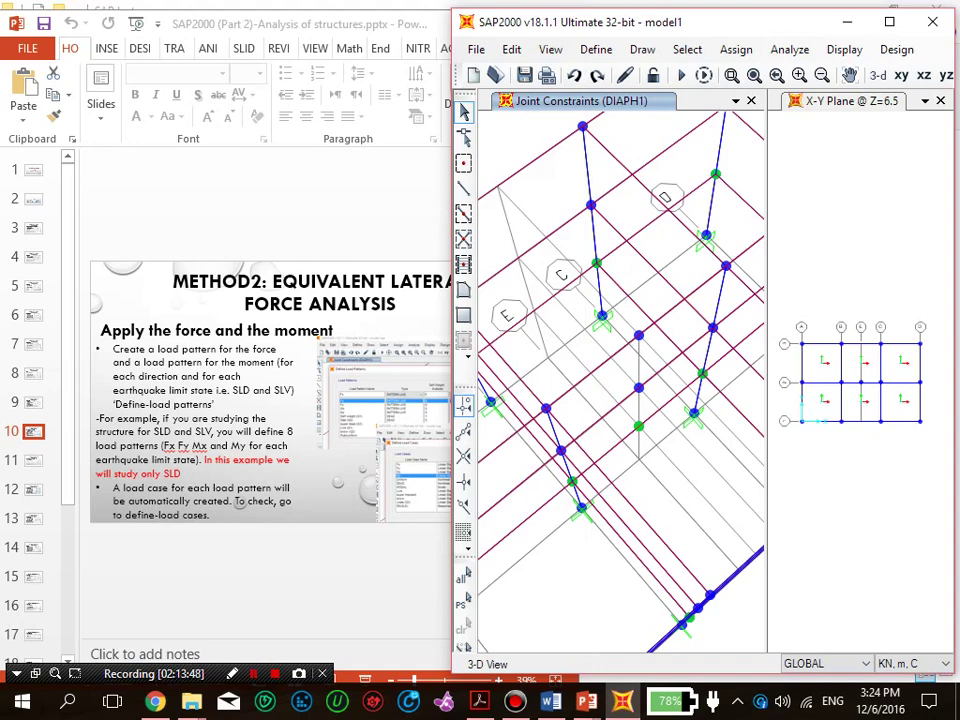
Step: Open the load pattern definitions and enter Fx as the pattern name
click(596, 49)
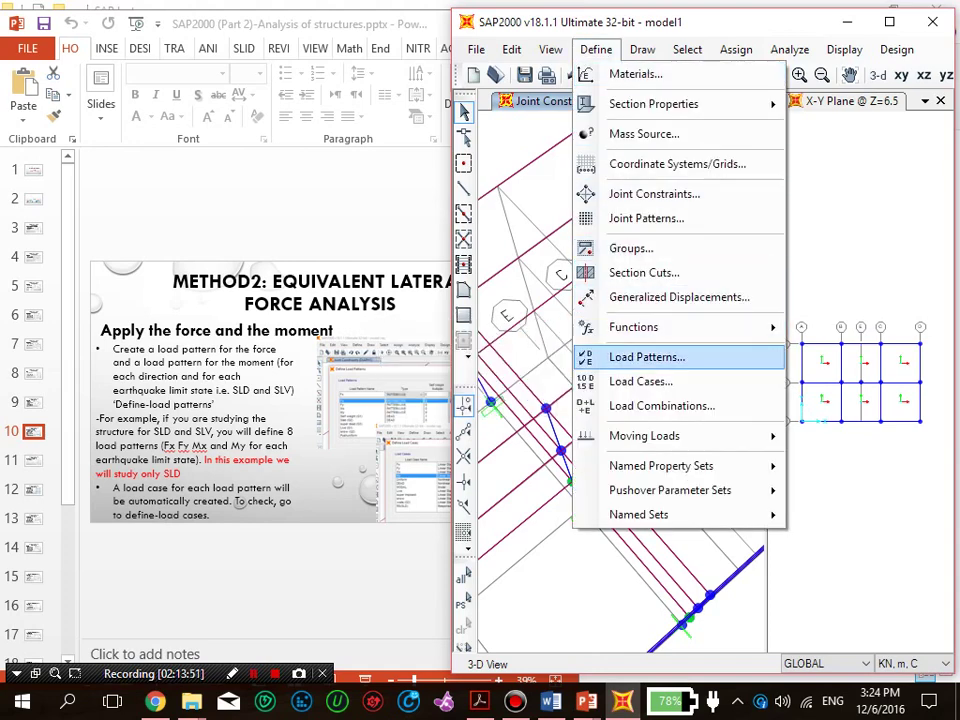
click(643, 356)
drag(613, 229, 915, 178)
drag(494, 262, 421, 262)
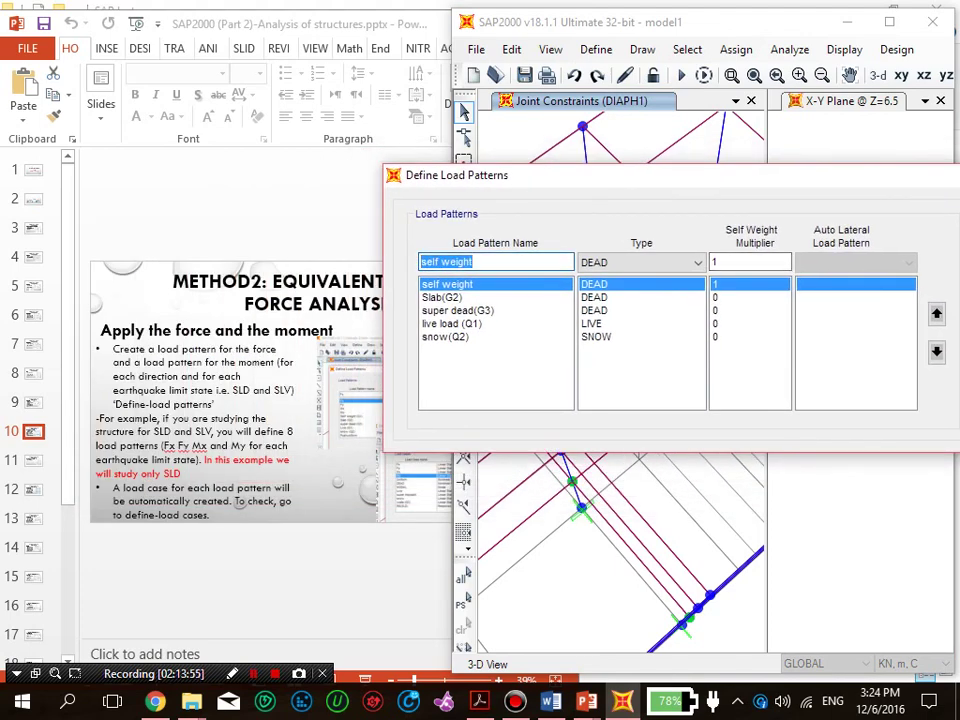
text(Fx)
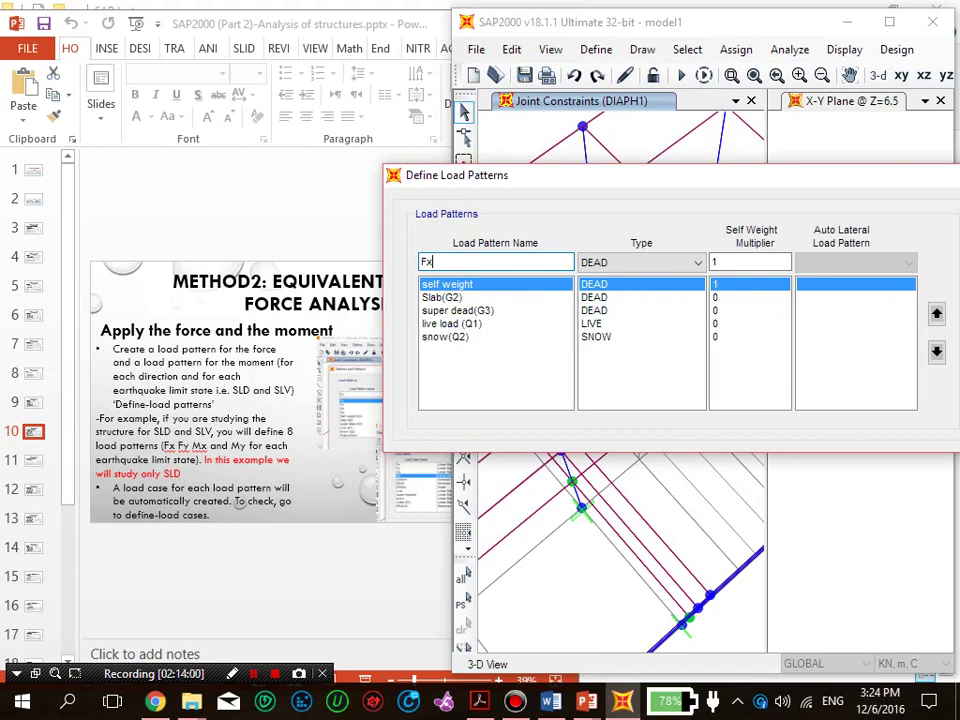
Step: Check the load pattern type for Fx on the full-screen PowerPoint slide and return to the pattern type choices
click(698, 263)
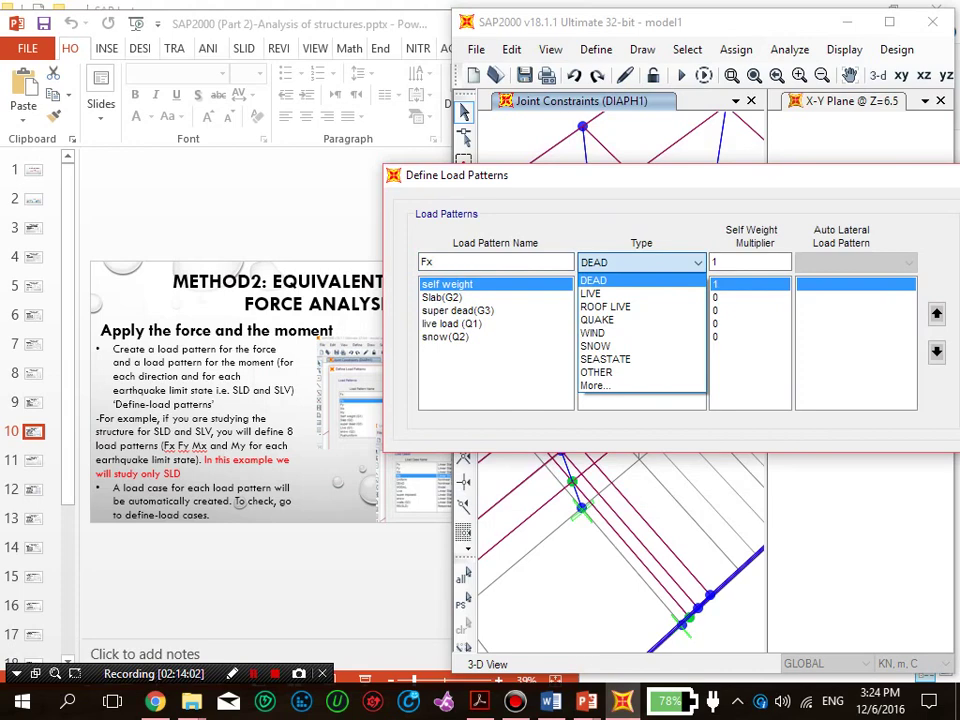
click(350, 590)
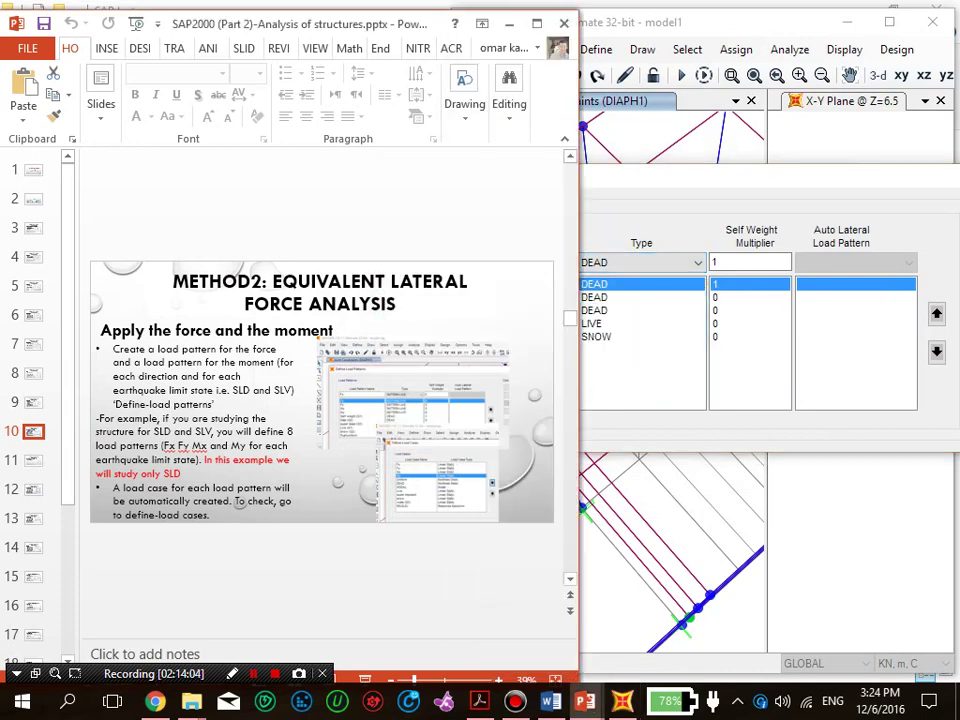
click(366, 679)
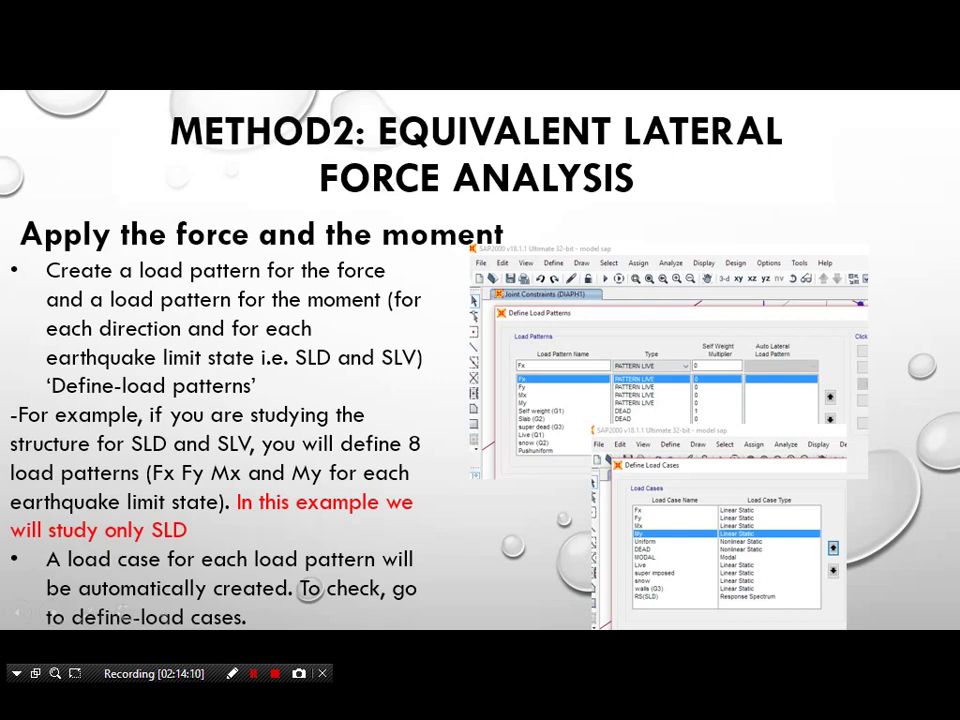
key(Escape)
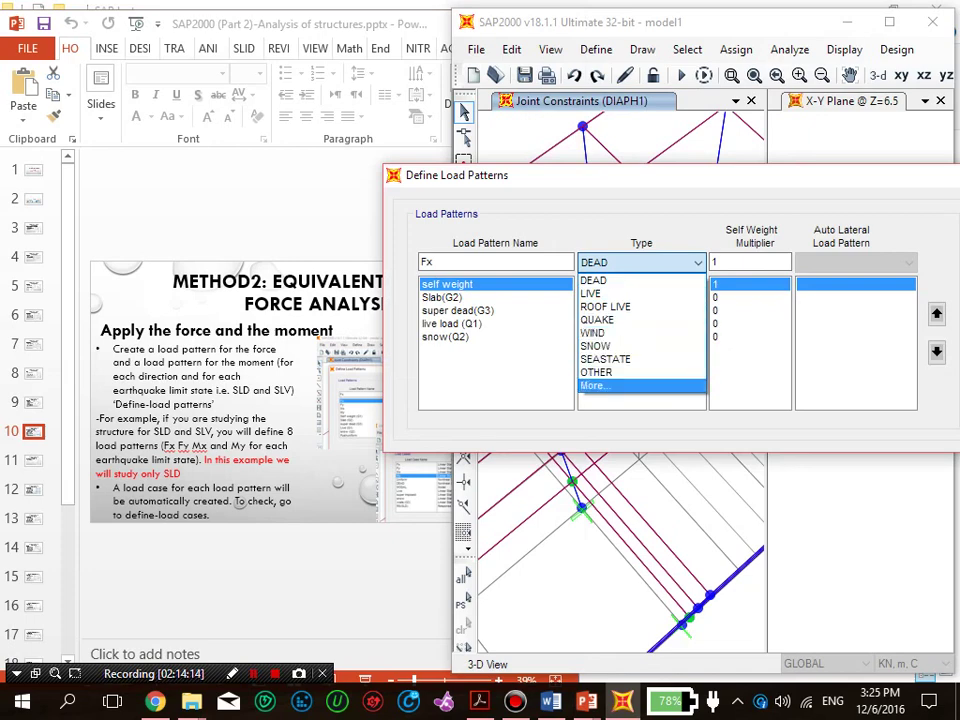
Step: Set the type of Fx to PATTERN LIVE from the extended type list and add it as a new load pattern
click(596, 386)
click(697, 262)
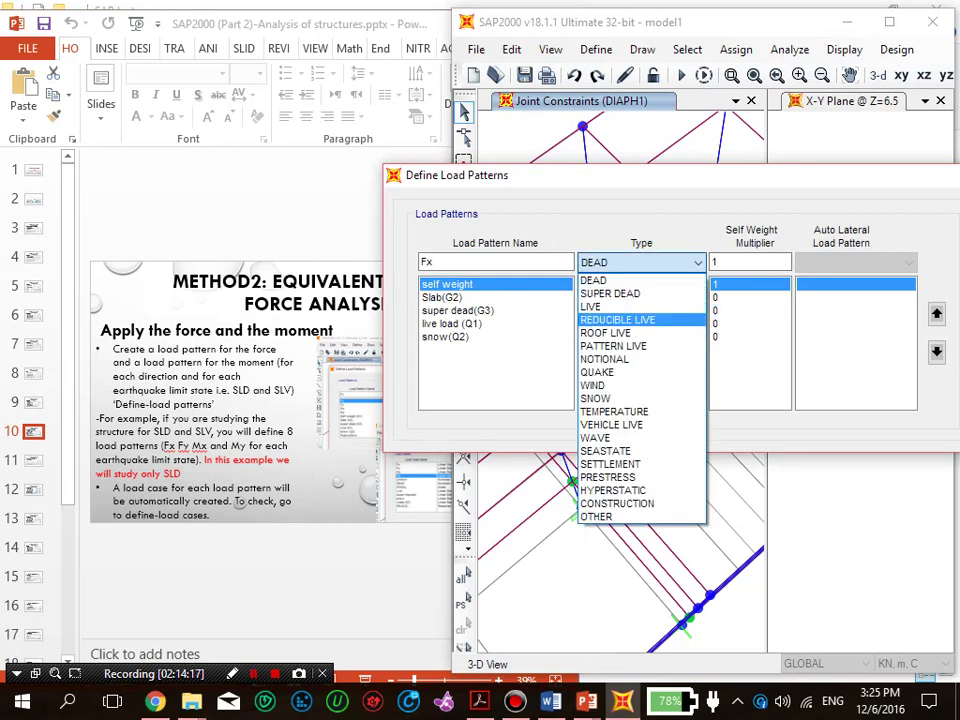
click(613, 346)
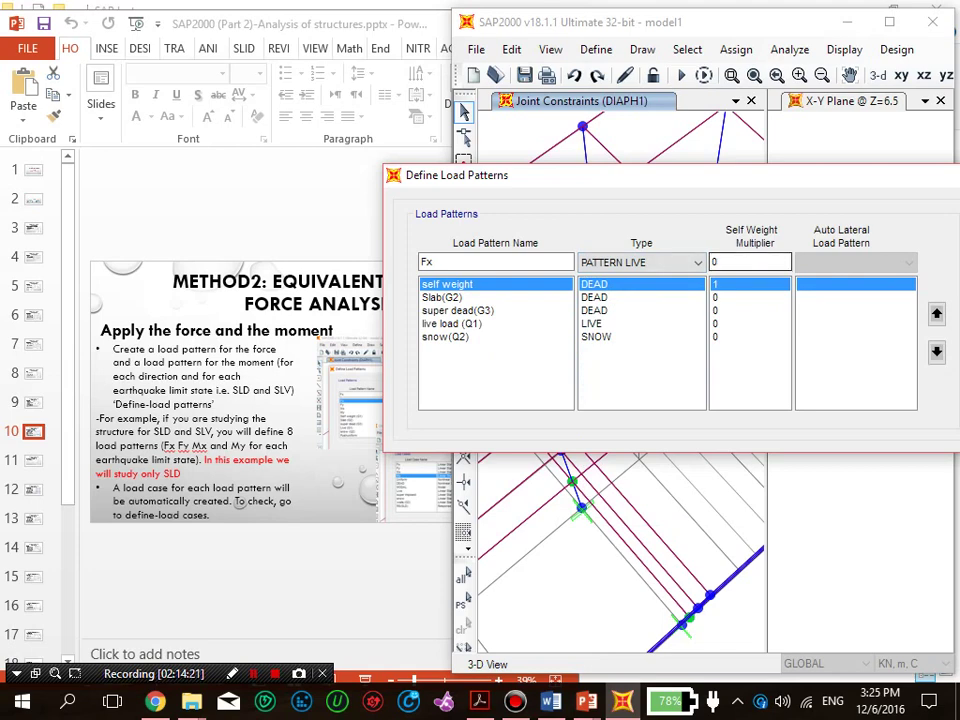
drag(874, 188, 684, 133)
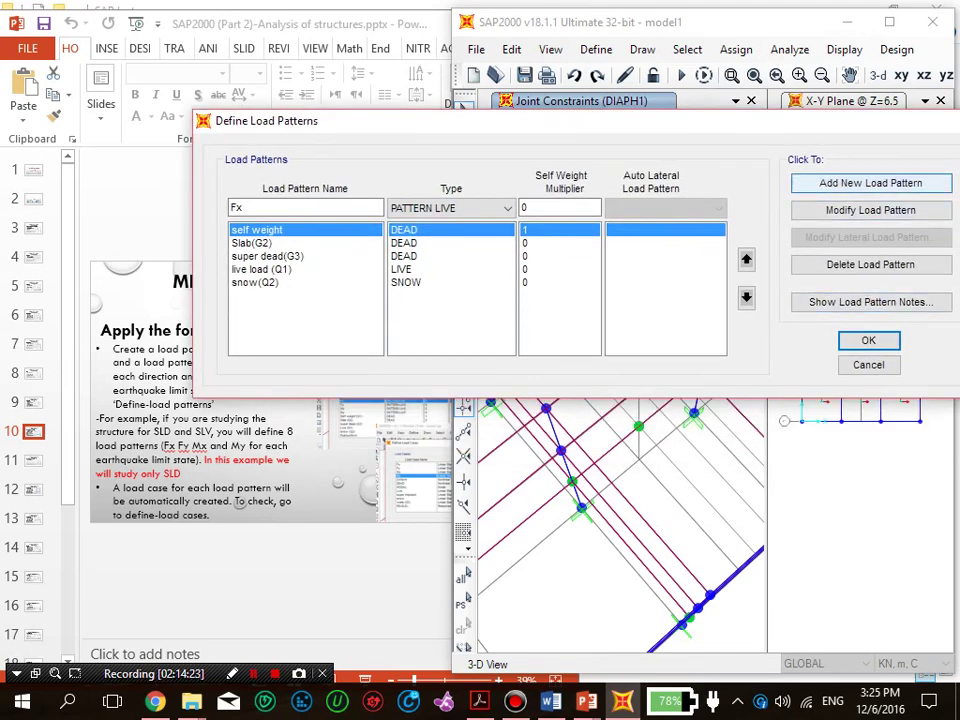
click(870, 183)
Step: Add a second PATTERN LIVE load pattern named Fy
click(245, 208)
key(BackSpace)
text(ys)
key(BackSpace)
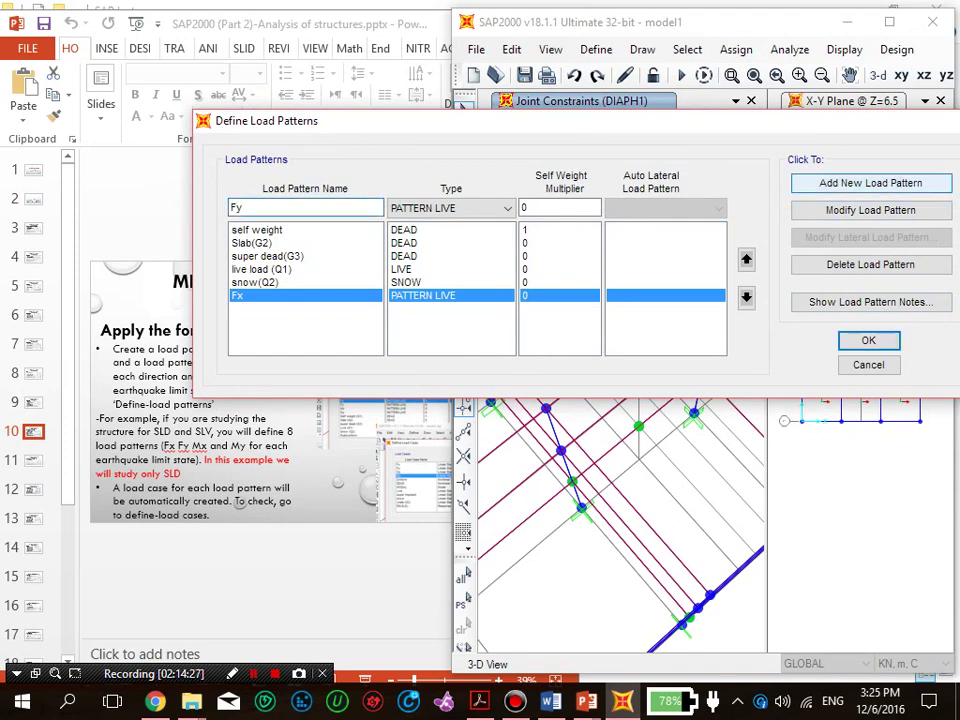
click(870, 183)
Step: Add PATTERN LIVE load patterns named Mx and My and accept the load pattern definitions
text(My)
key(BackSpace)
text(x)
click(870, 183)
key(BackSpace)
text(y)
click(870, 183)
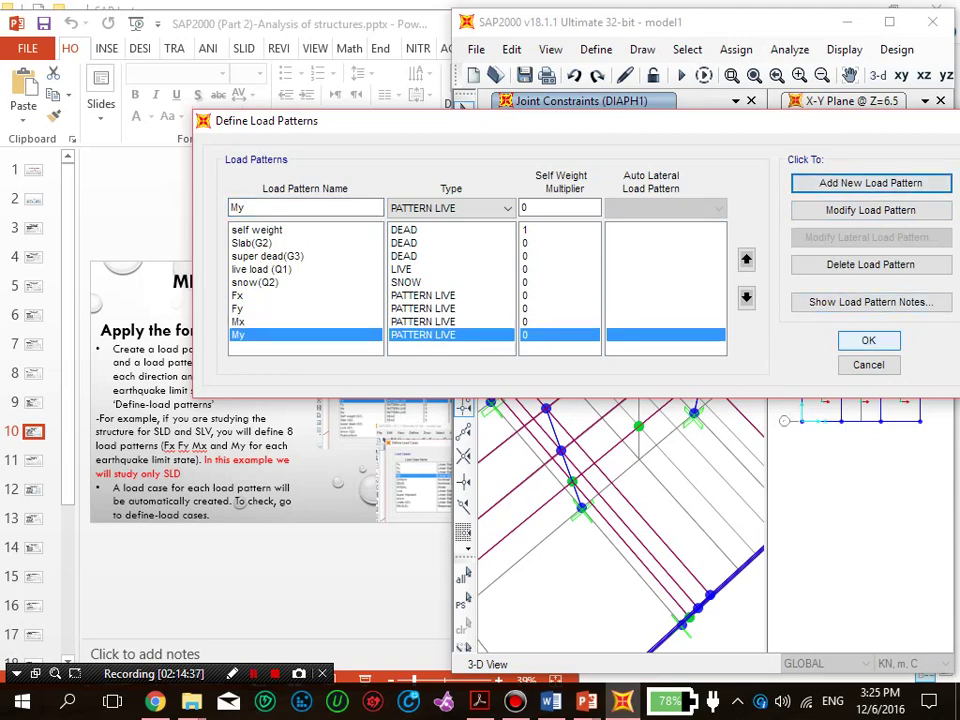
click(868, 340)
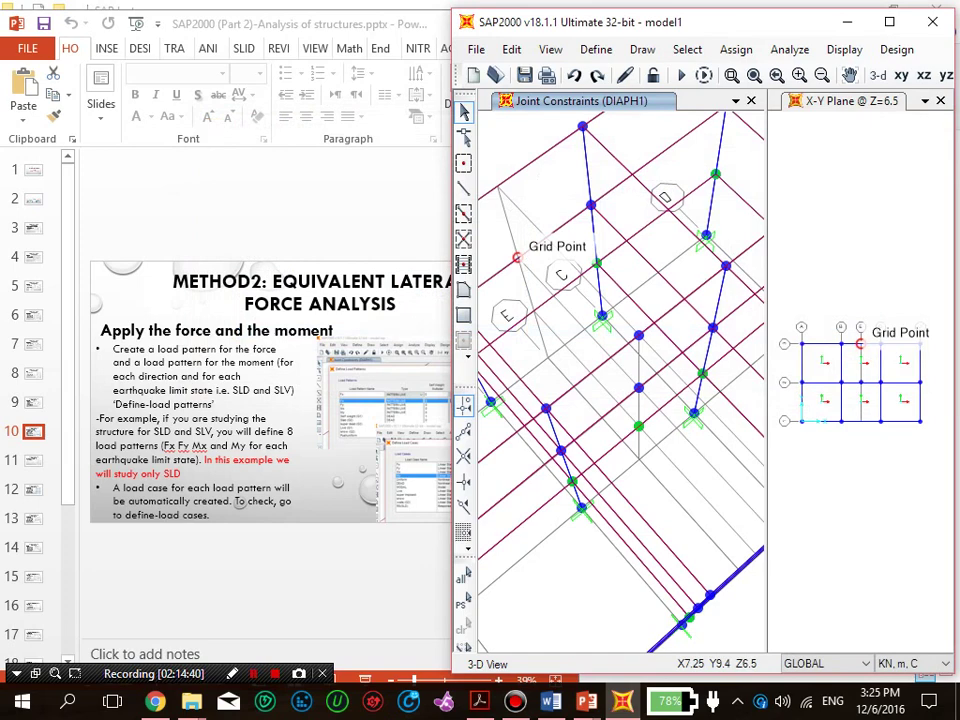
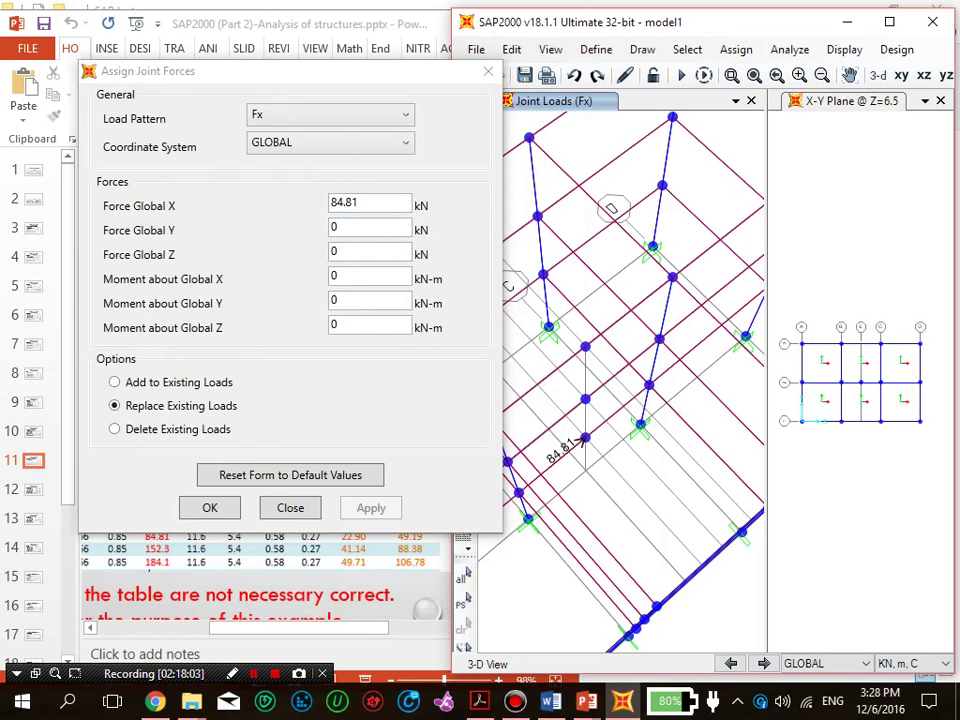
Step: Assign a Fy joint force of 84.81 kN in global Y, with 0 in global X, to the center of mass joint at Z 3.5
middle_drag(592, 445, 609, 443)
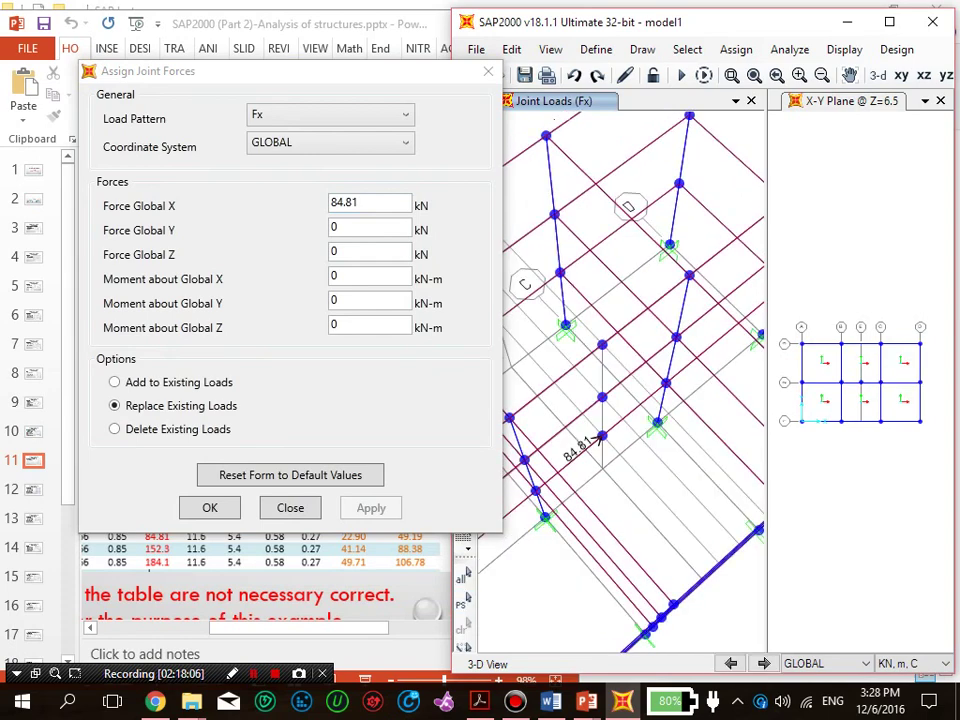
click(462, 603)
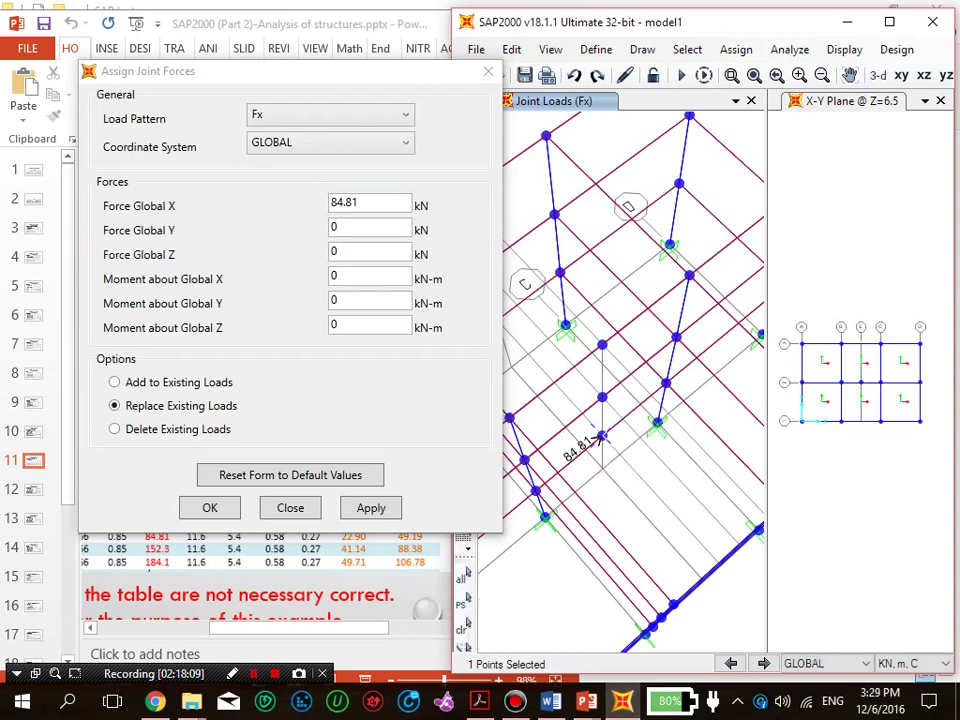
click(375, 115)
click(330, 156)
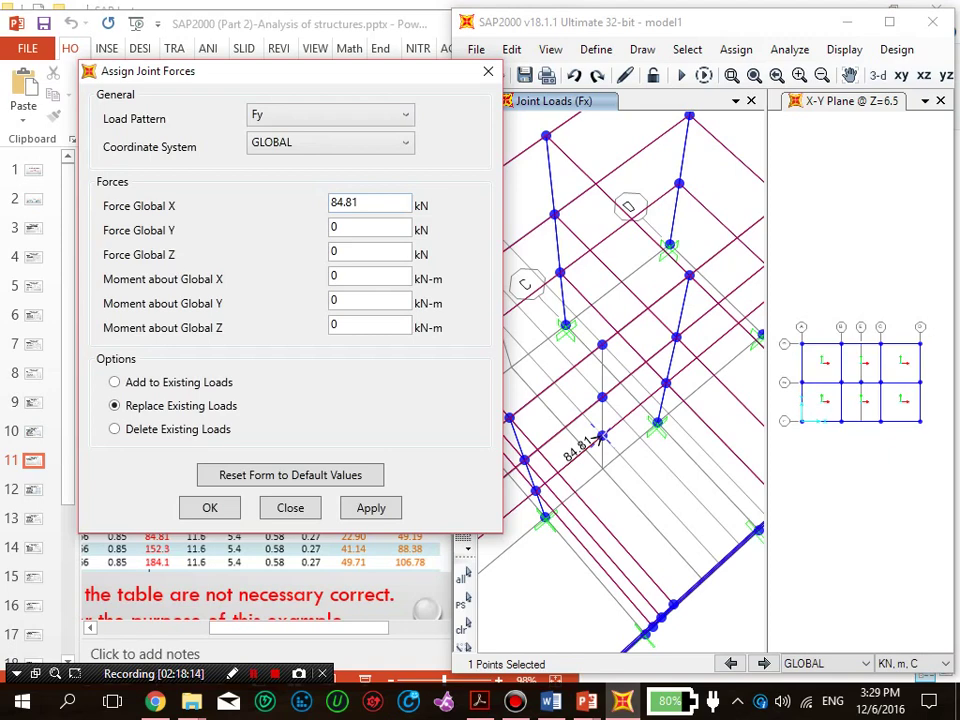
key(Tab)
key(ctrl+x)
key(Tab)
key(ctrl+v)
text(0)
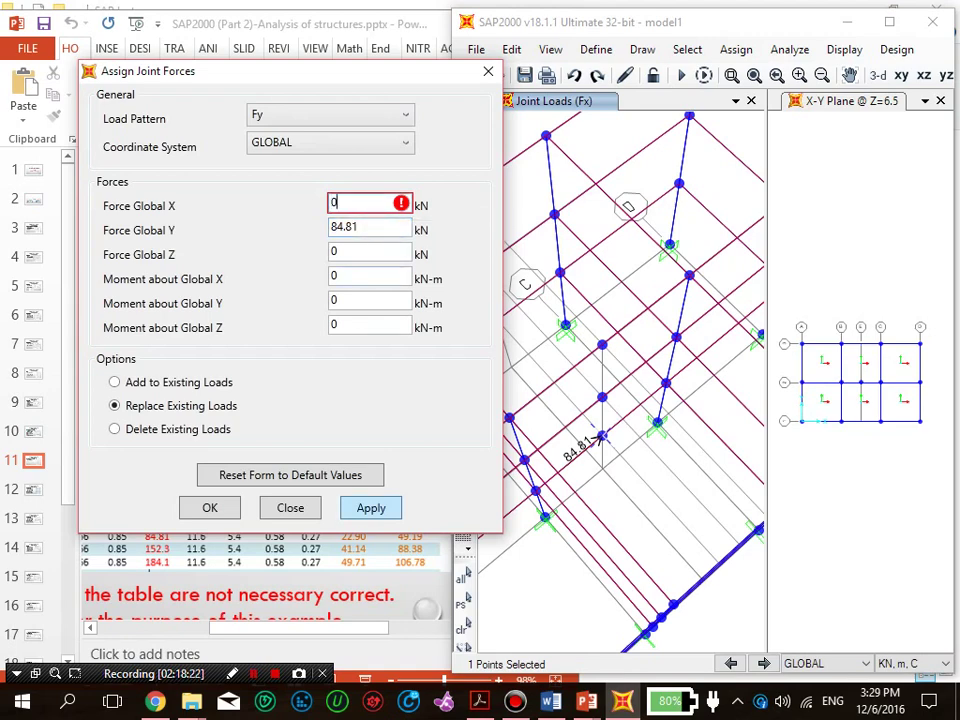
click(371, 508)
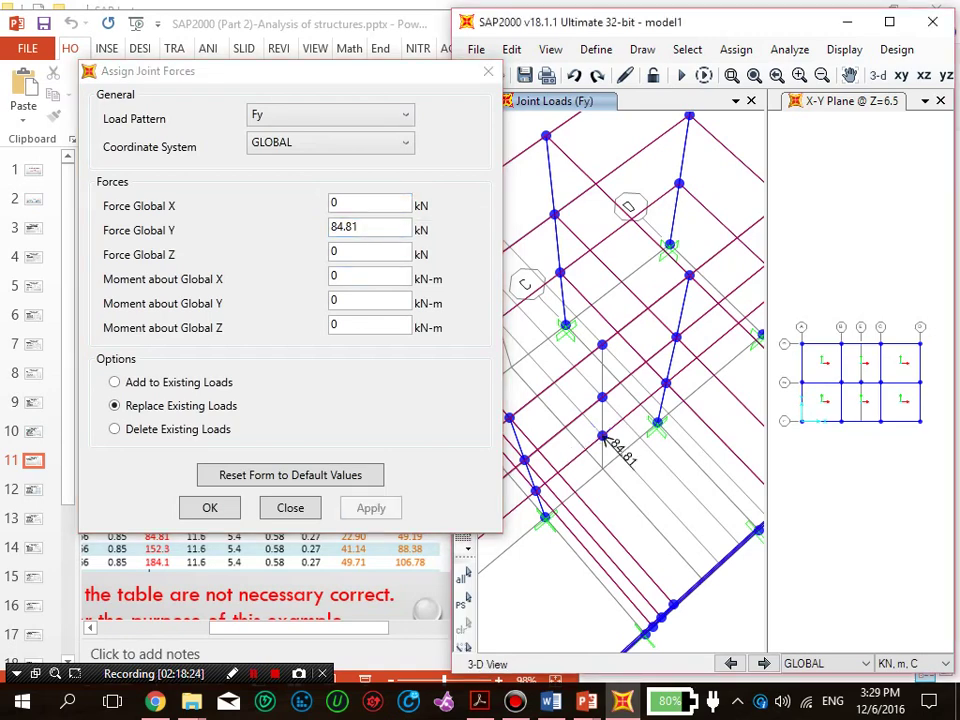
Step: Assign an Mx moment of 22.9 kN-m about global Z, with 0 force in global Y, to the center of mass joint at Z 3.5
click(345, 115)
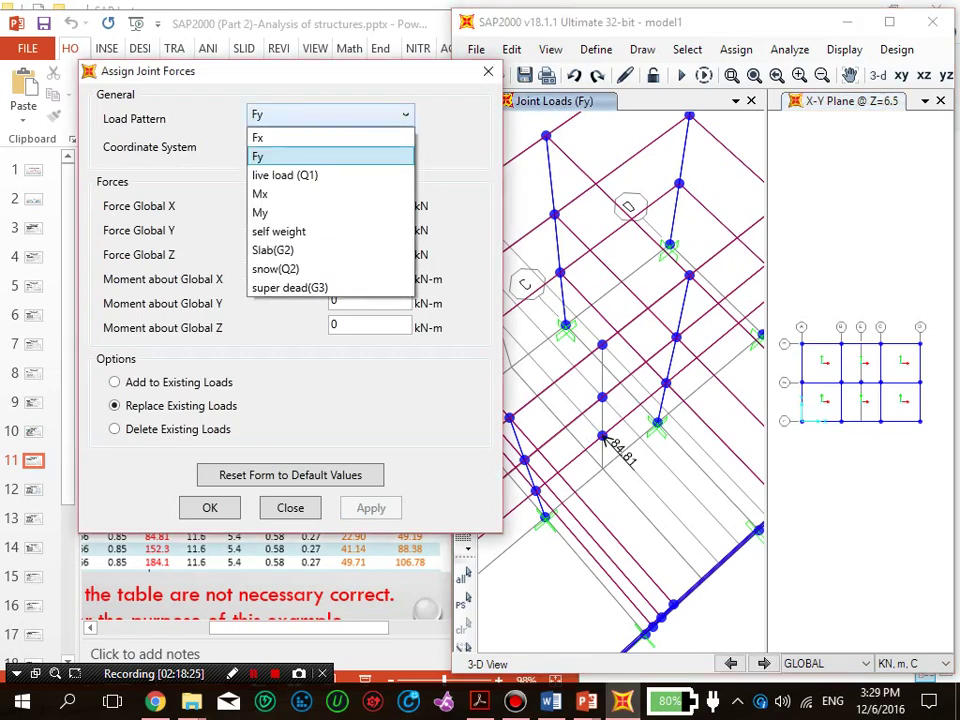
click(320, 193)
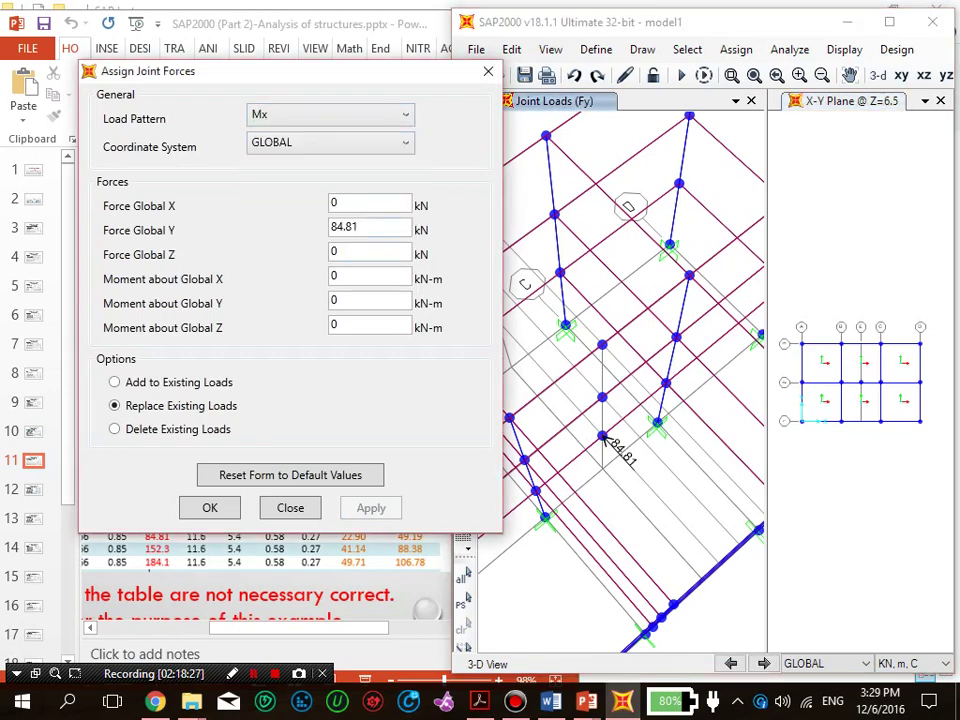
drag(398, 78, 764, 67)
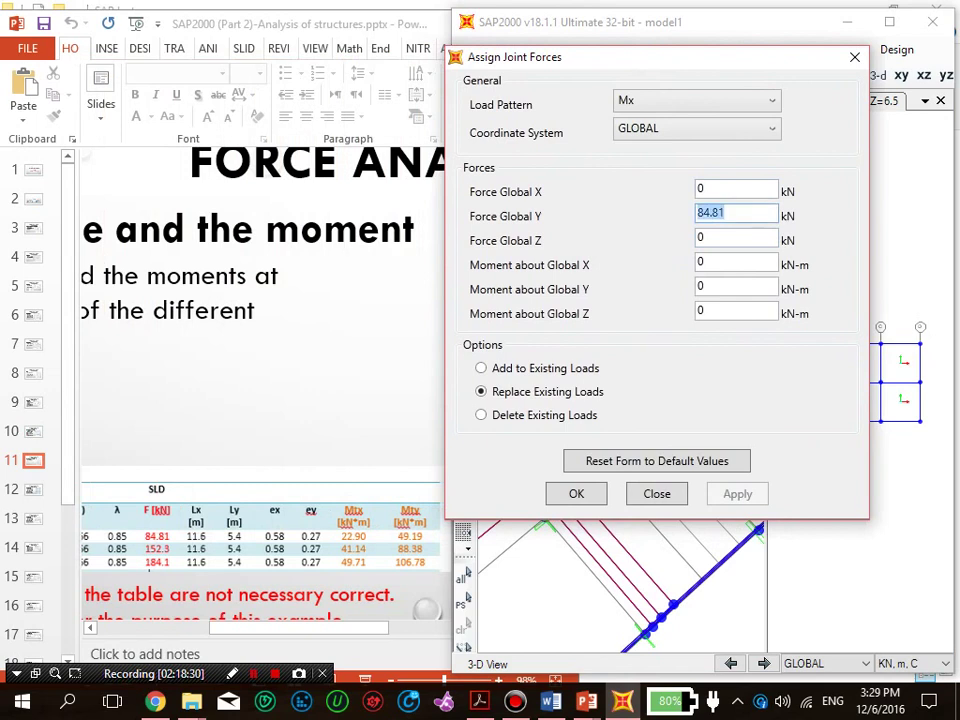
text(0)
double_click(712, 311)
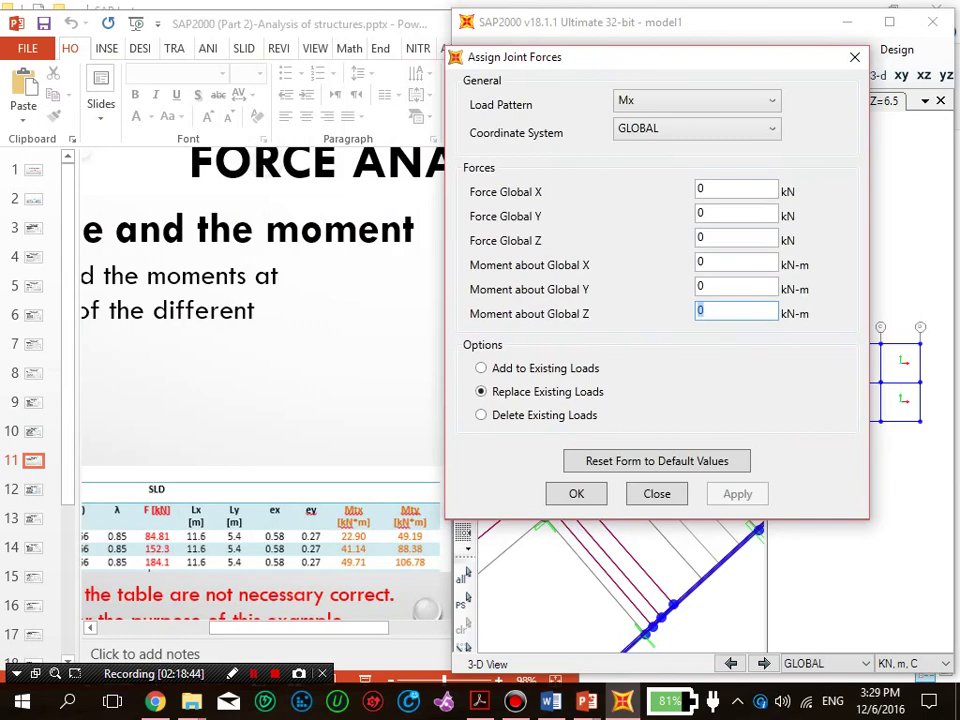
text(22.9)
drag(766, 60, 446, 60)
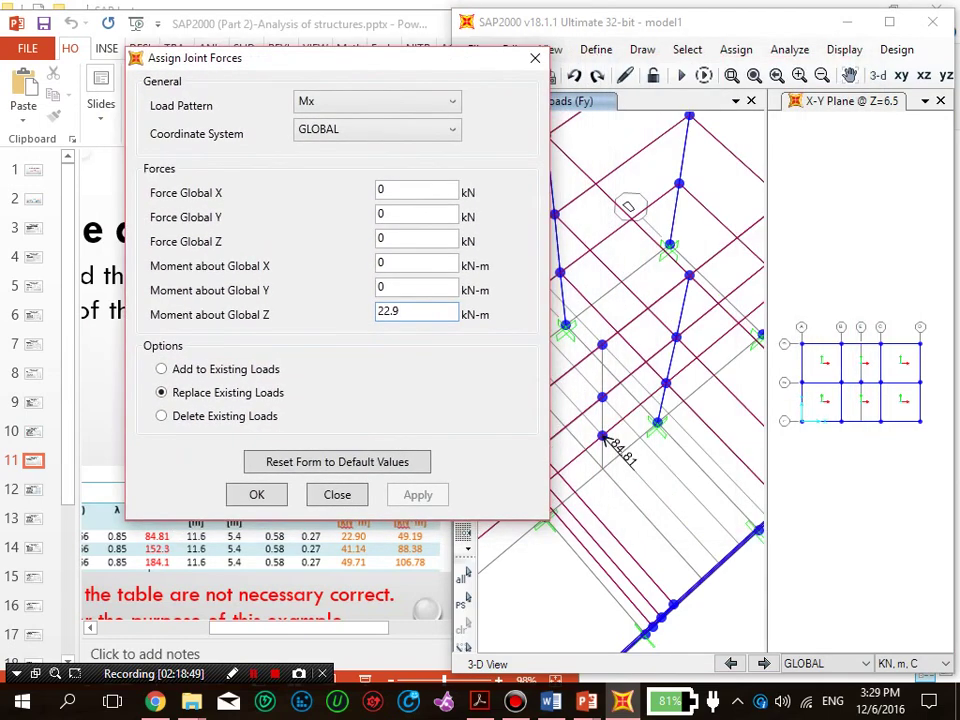
click(601, 436)
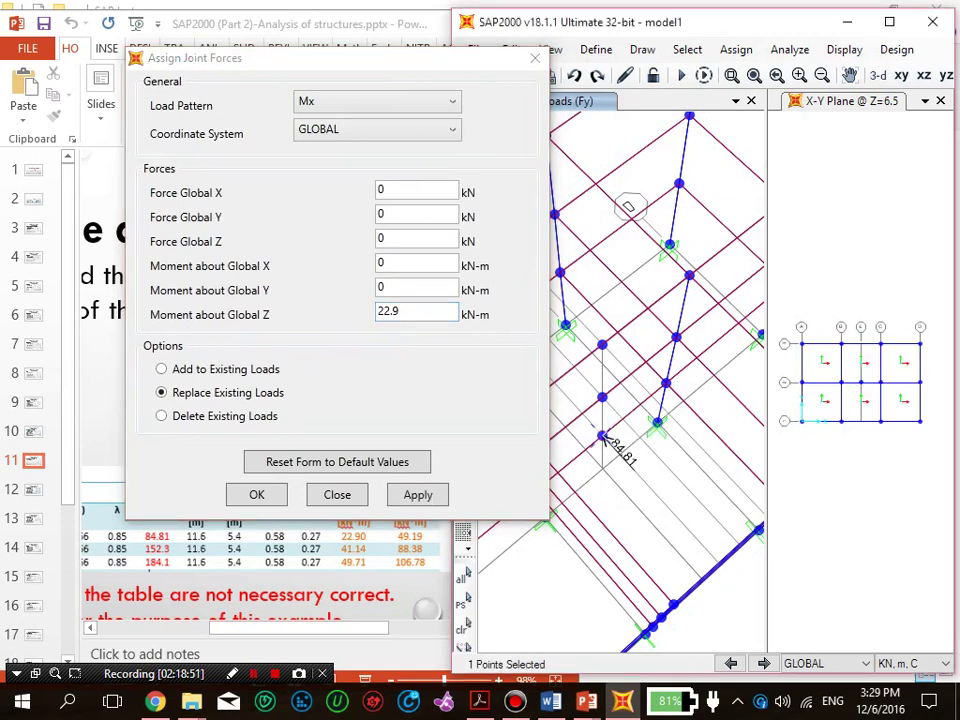
click(418, 495)
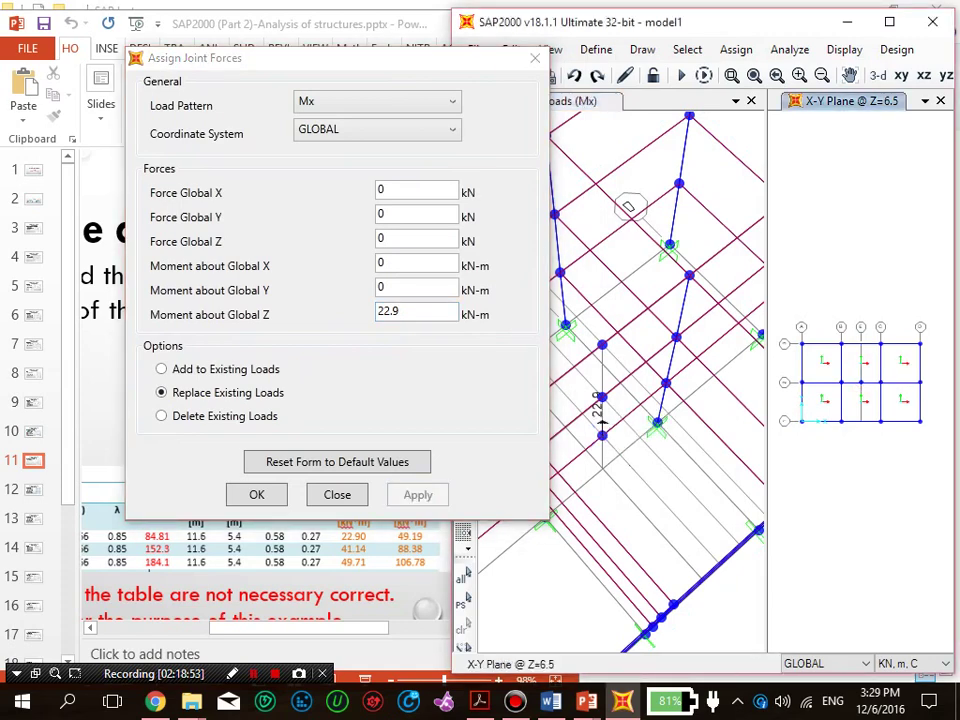
Step: Assign a My moment of 49.19 kN-m about global Z to the center of mass joint at Z 3.5
drag(400, 59, 567, 64)
click(390, 101)
click(330, 199)
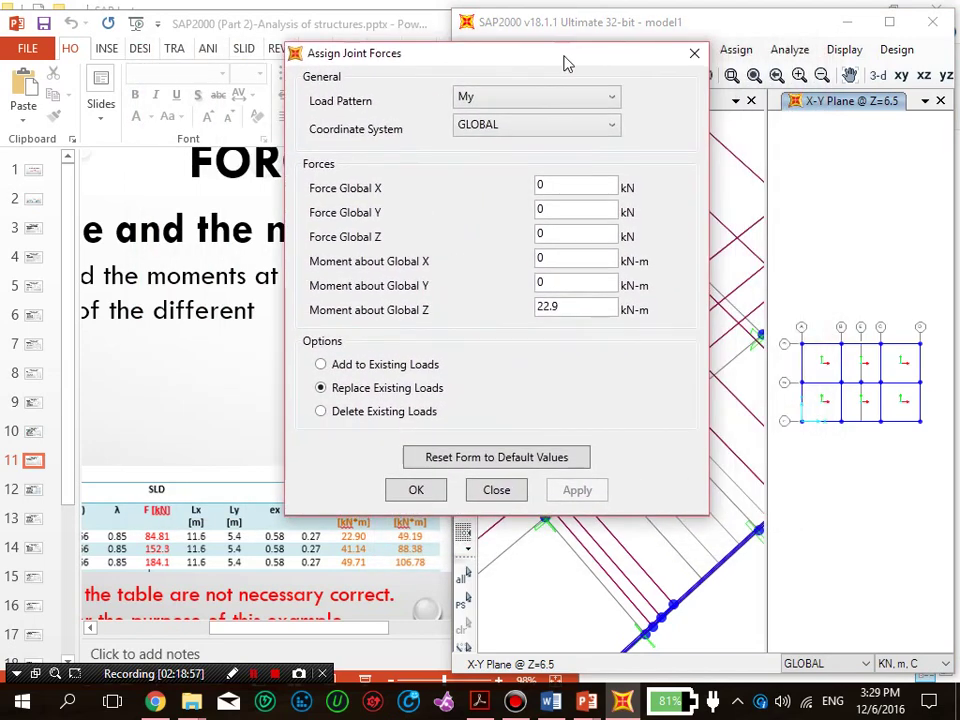
double_click(549, 307)
text(49.19)
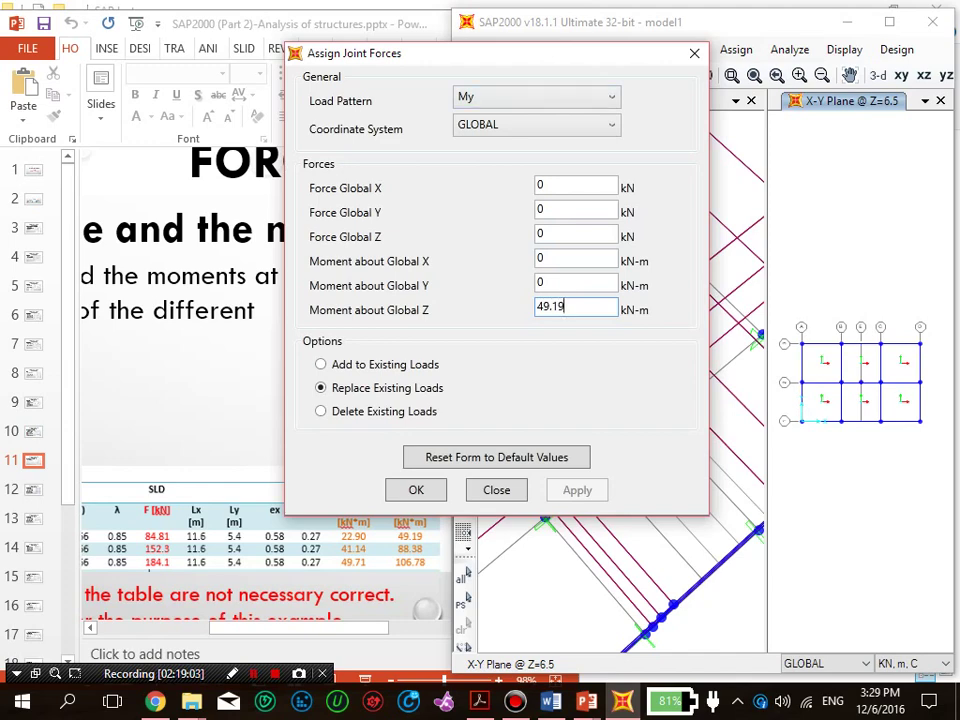
drag(520, 61, 317, 79)
click(601, 428)
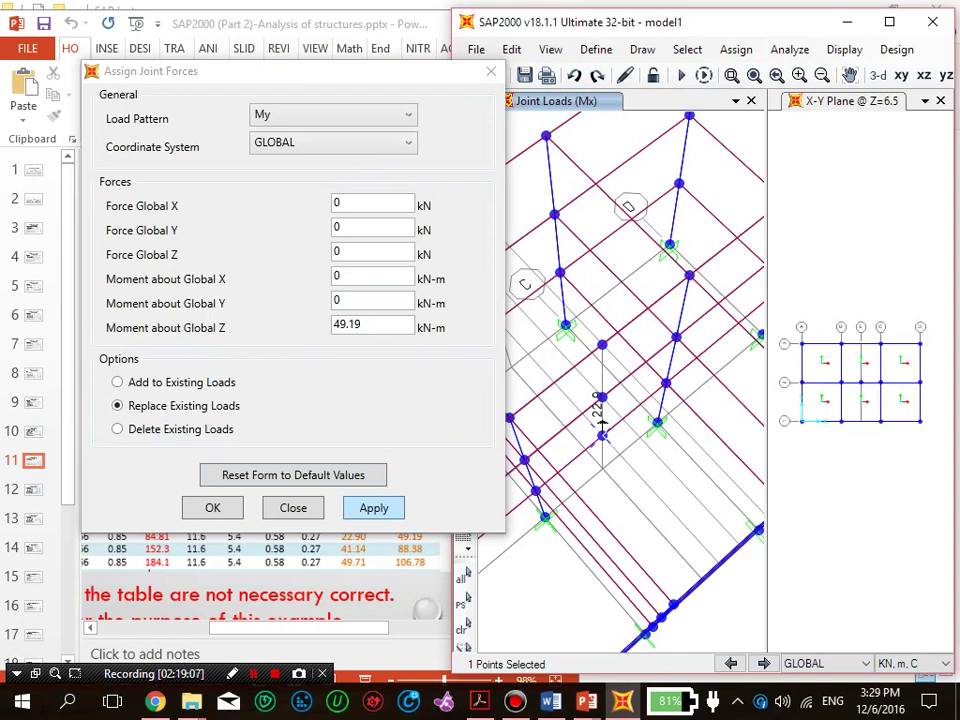
key(Return)
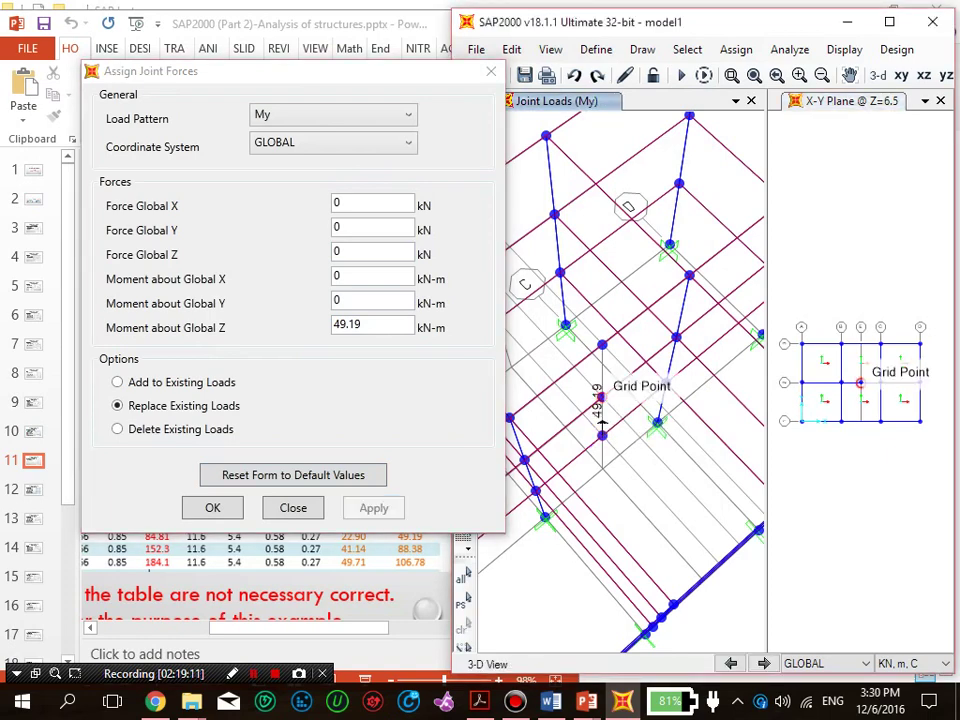
Step: Assign an Fx joint force of 152.3 kN in global X, with 0 moment about Z, to the center of mass joint at Z 6.5
click(602, 420)
click(333, 114)
scroll(300, 160, up, 1)
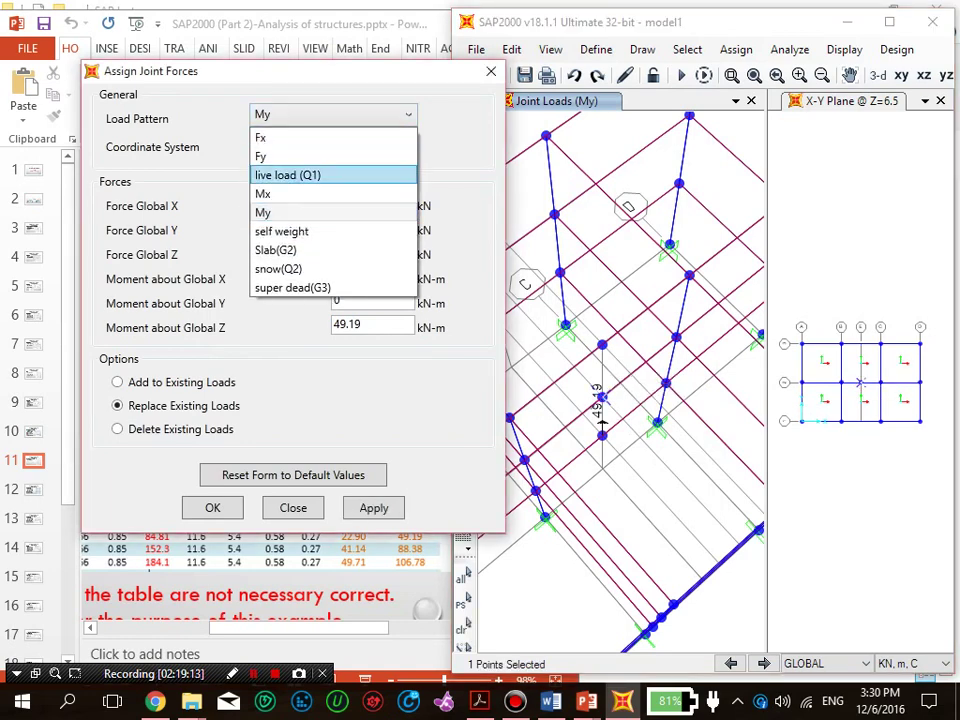
click(290, 135)
drag(347, 80, 490, 70)
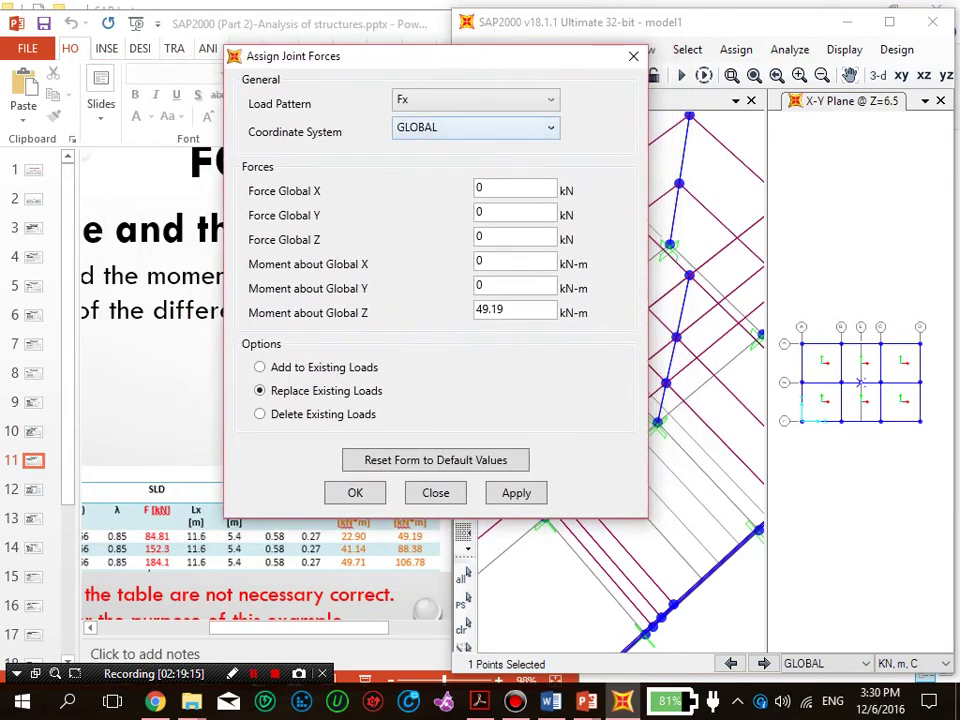
double_click(512, 310)
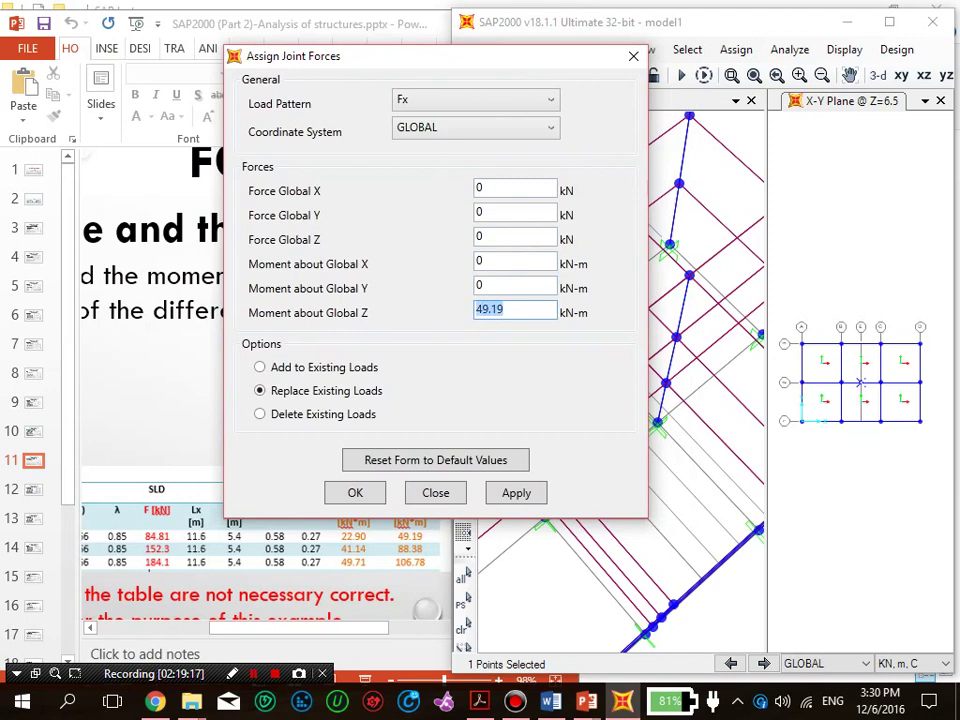
text(0)
double_click(507, 188)
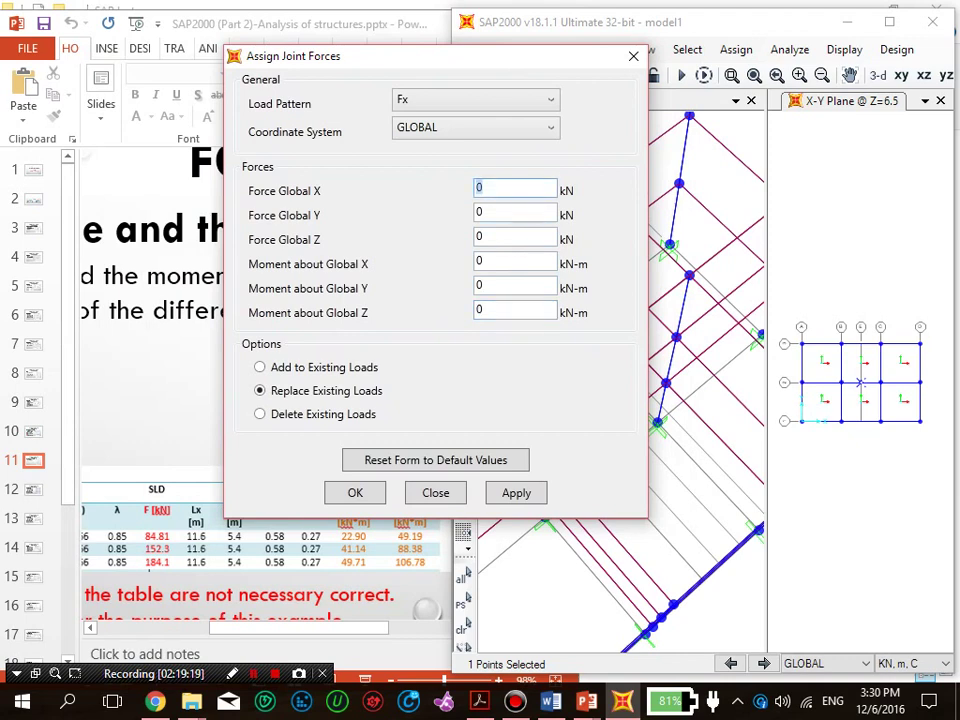
text(152.3)
click(516, 492)
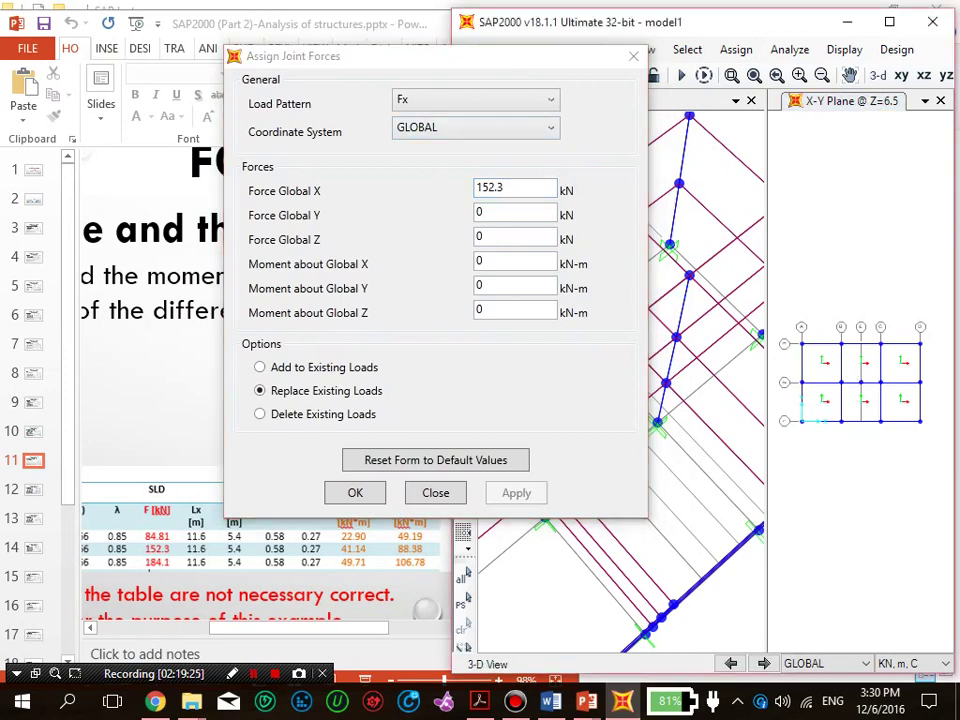
Step: Reselect the Z 6.5 center of mass joint and add an Fy force of 152.3 kN in global Y, 0 in X, to existing loads
click(463, 606)
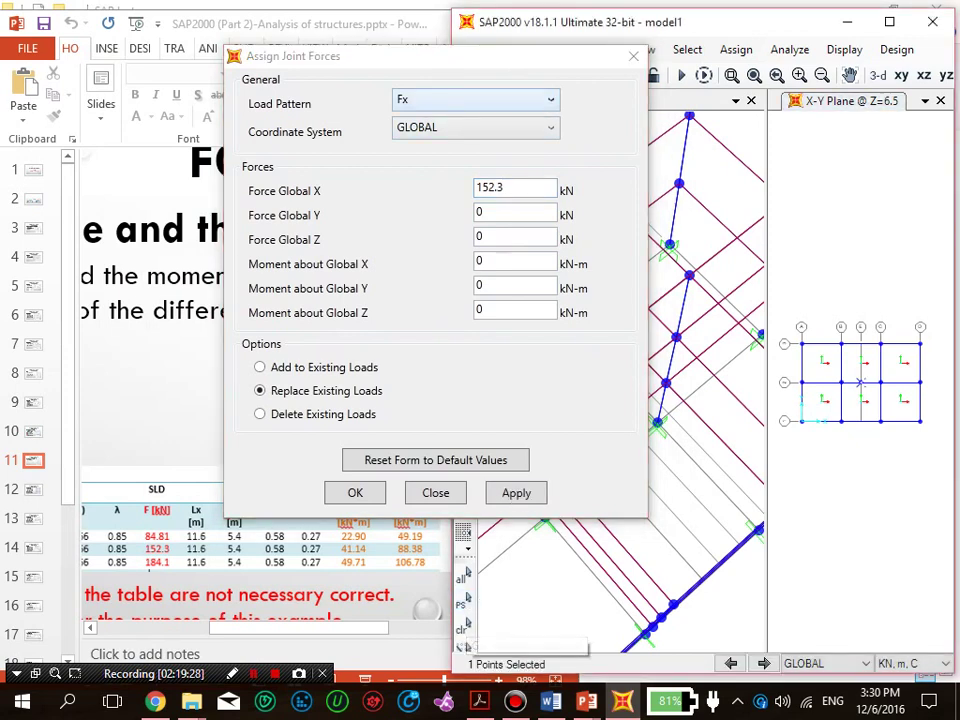
drag(554, 63, 423, 75)
click(370, 119)
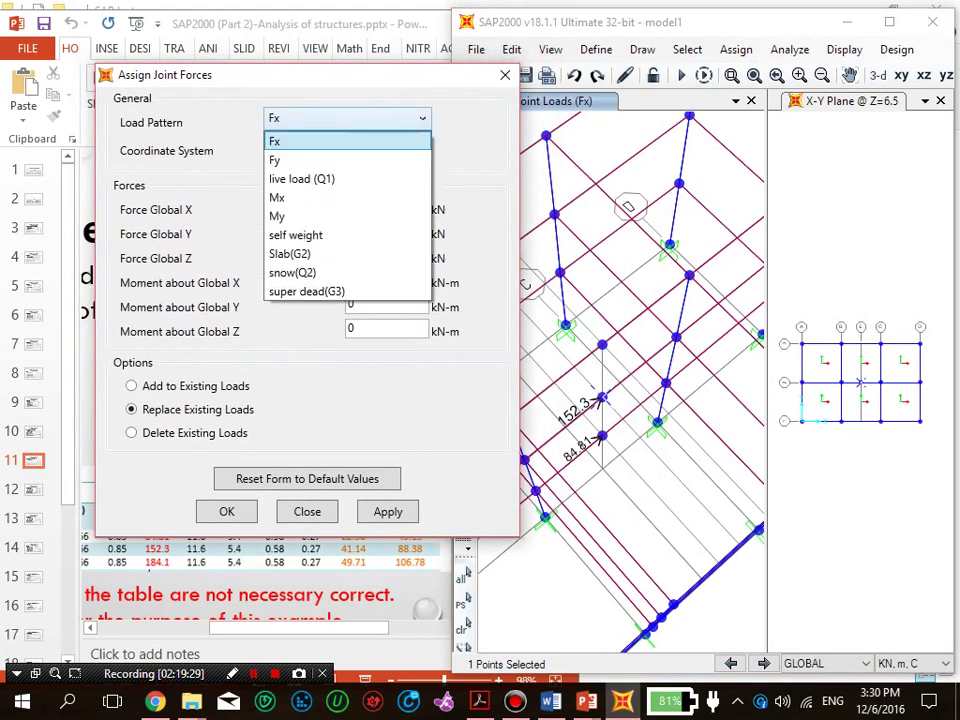
click(350, 156)
double_click(362, 207)
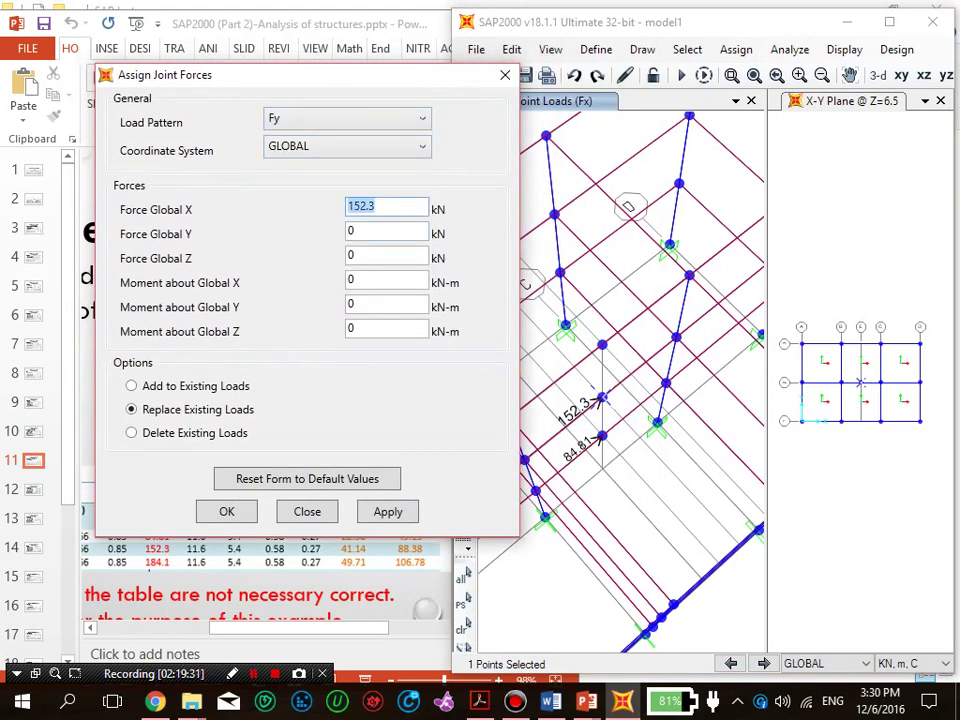
key(ctrl+c)
double_click(354, 231)
key(ctrl+v)
double_click(355, 207)
text(0)
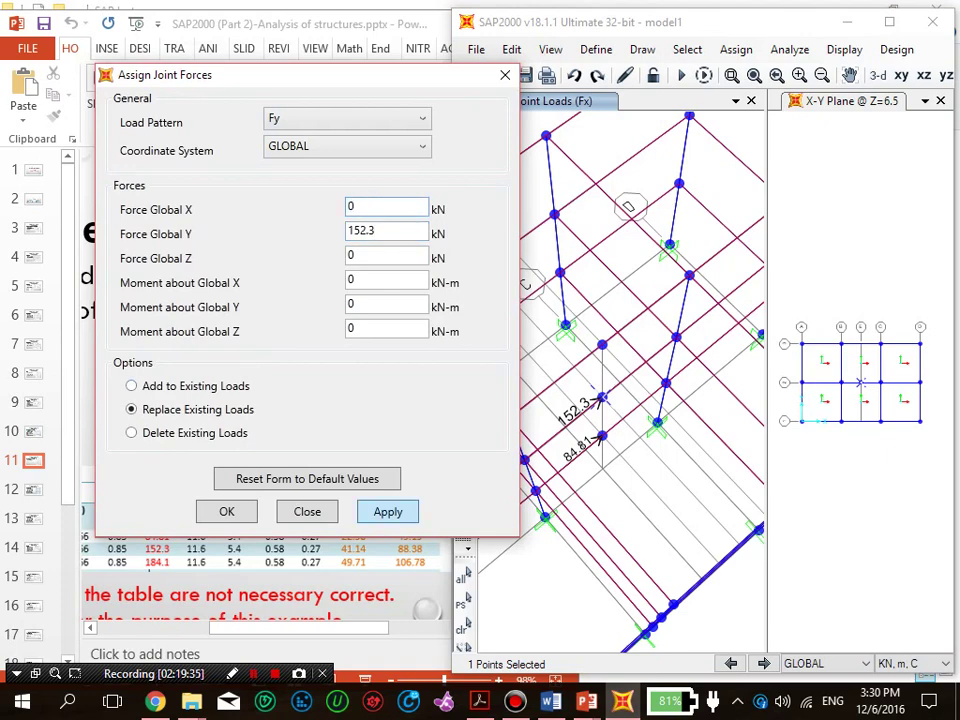
click(134, 386)
click(388, 511)
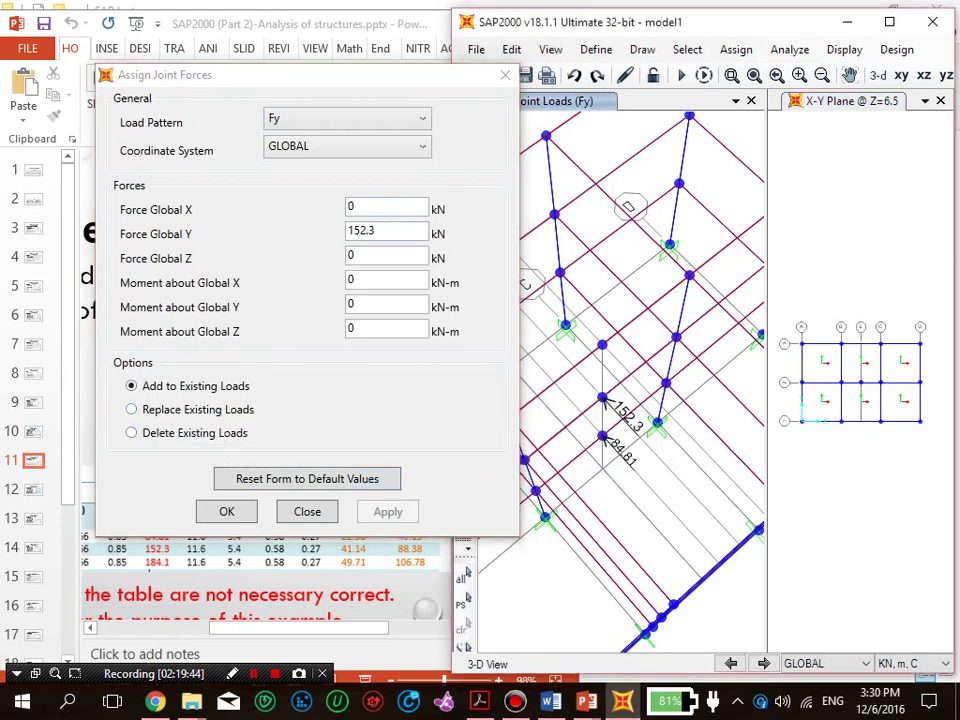
Step: Assign an Mx moment of 41.14 kN-m about global Z, with 0 force in global Y, to the center of mass joint at Z 6.5
drag(399, 82, 394, 88)
click(385, 125)
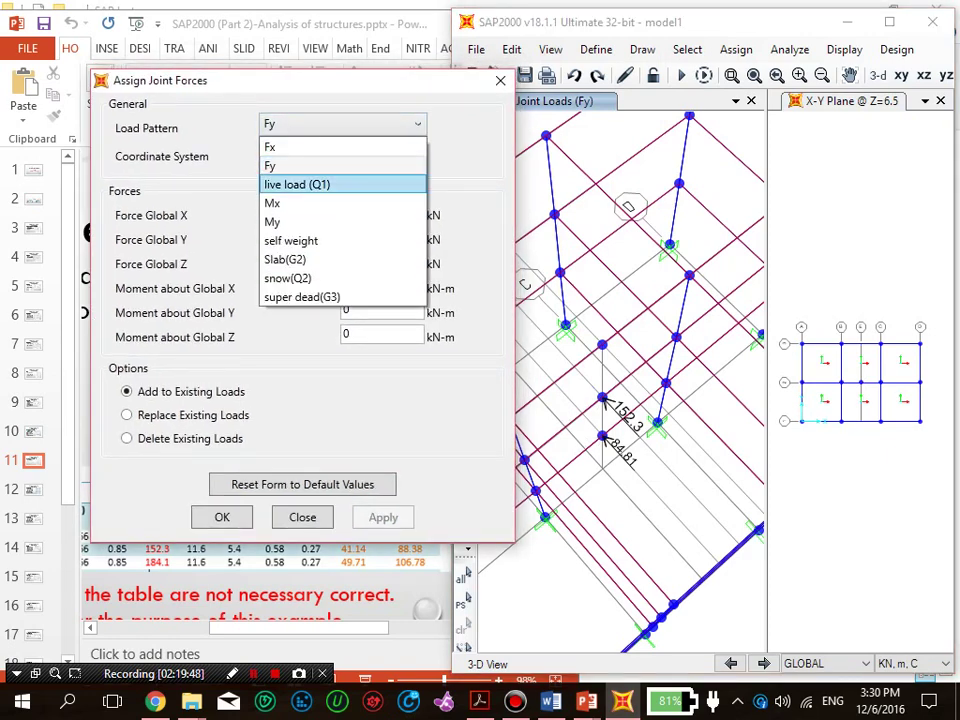
click(343, 204)
double_click(365, 236)
text(0)
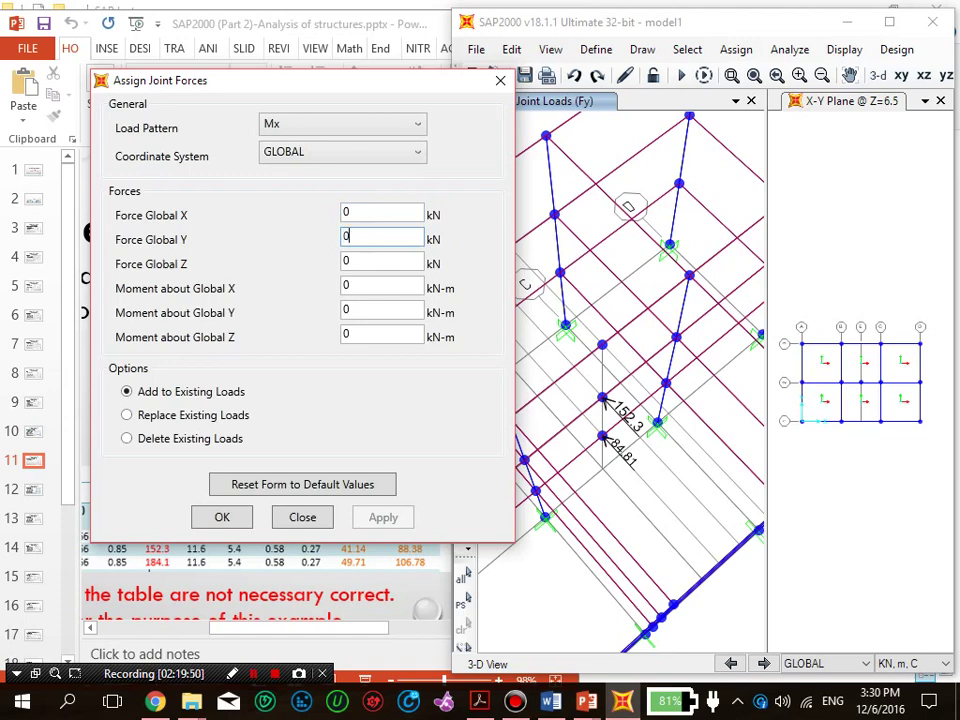
drag(268, 89, 590, 139)
key(Tab)
key(Tab)
key(Tab)
key(Tab)
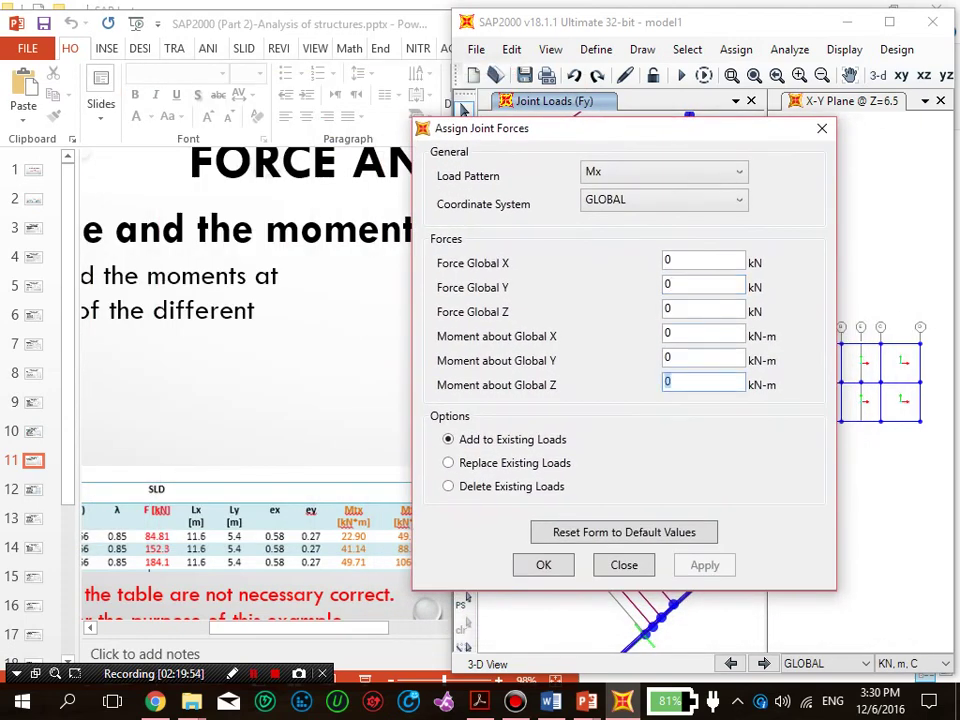
text(41.14)
drag(470, 128, 125, 124)
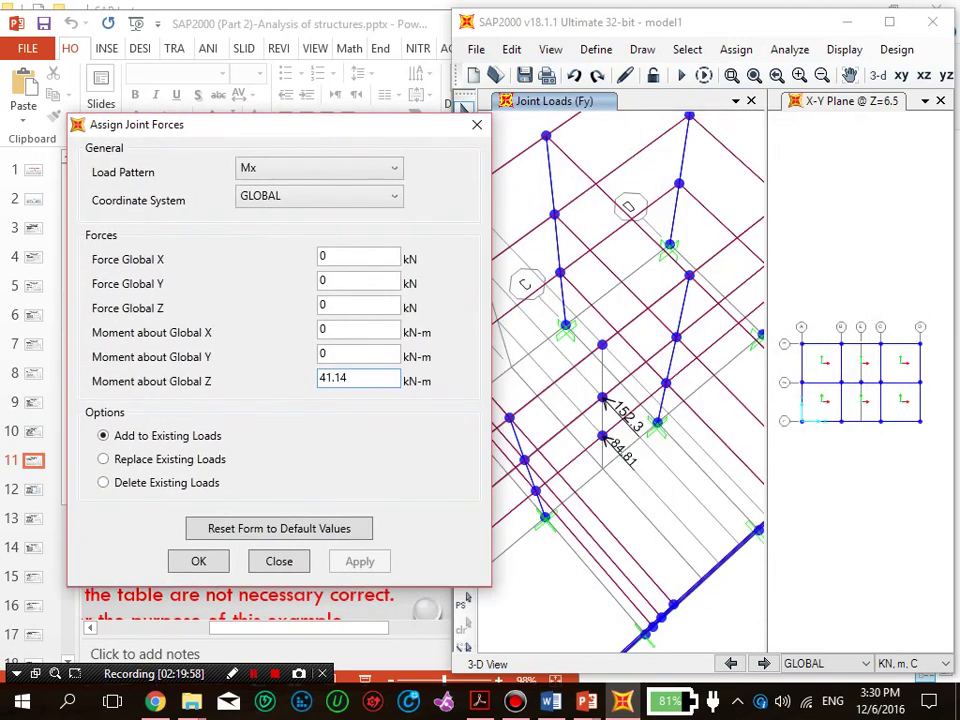
click(601, 399)
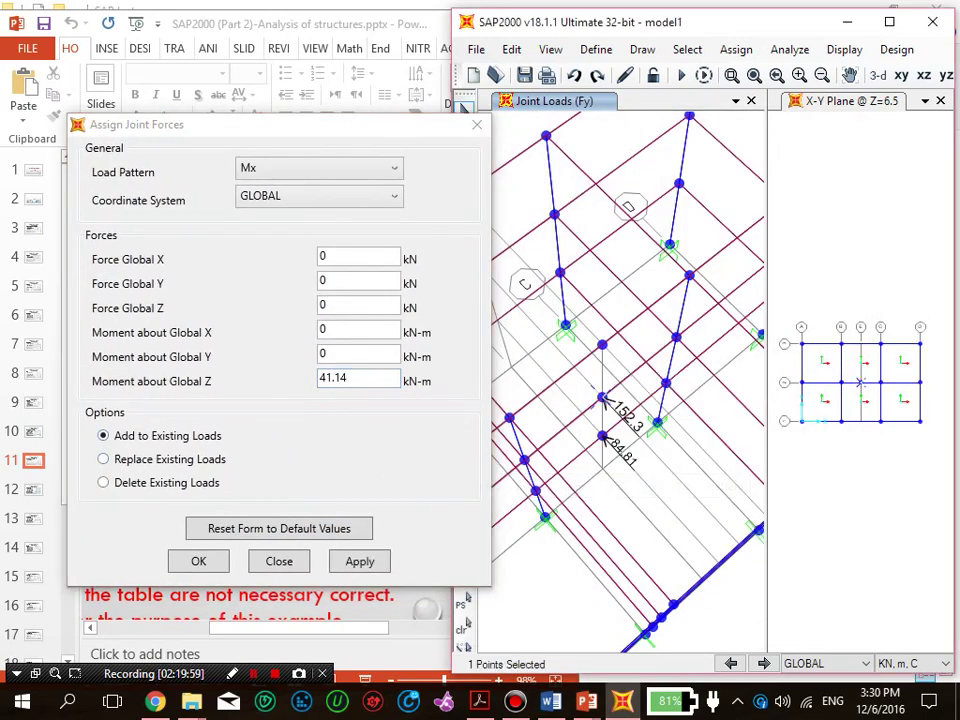
click(360, 561)
Step: Assign a My moment of 88.38 kN-m about global Z to the center of mass joint at Z 6.5
drag(425, 130, 838, 193)
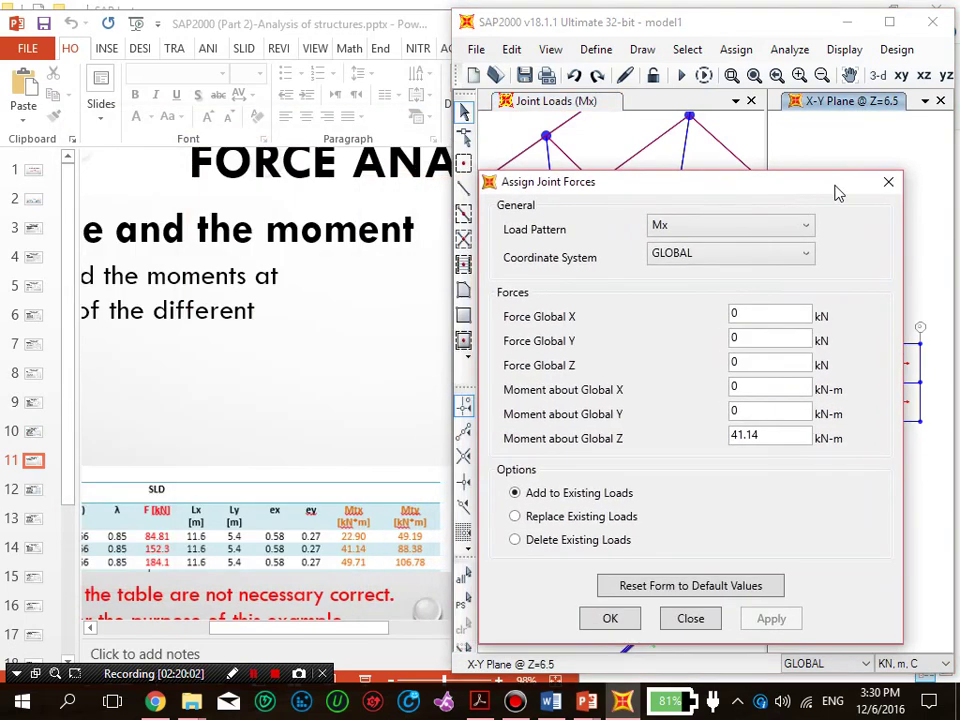
drag(838, 193, 520, 188)
click(490, 220)
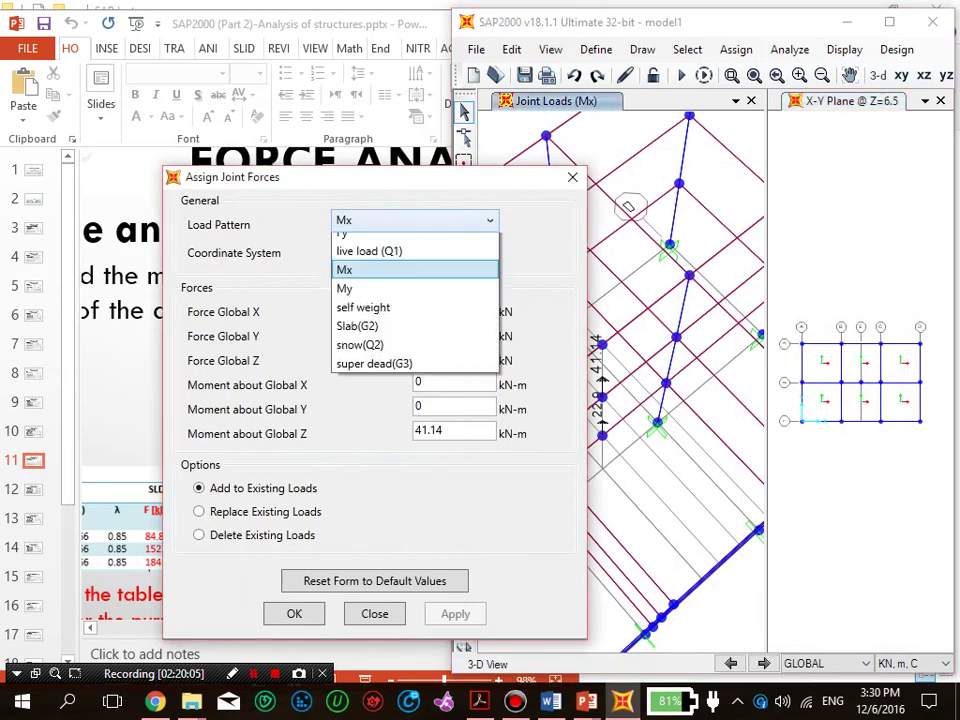
click(372, 318)
double_click(440, 431)
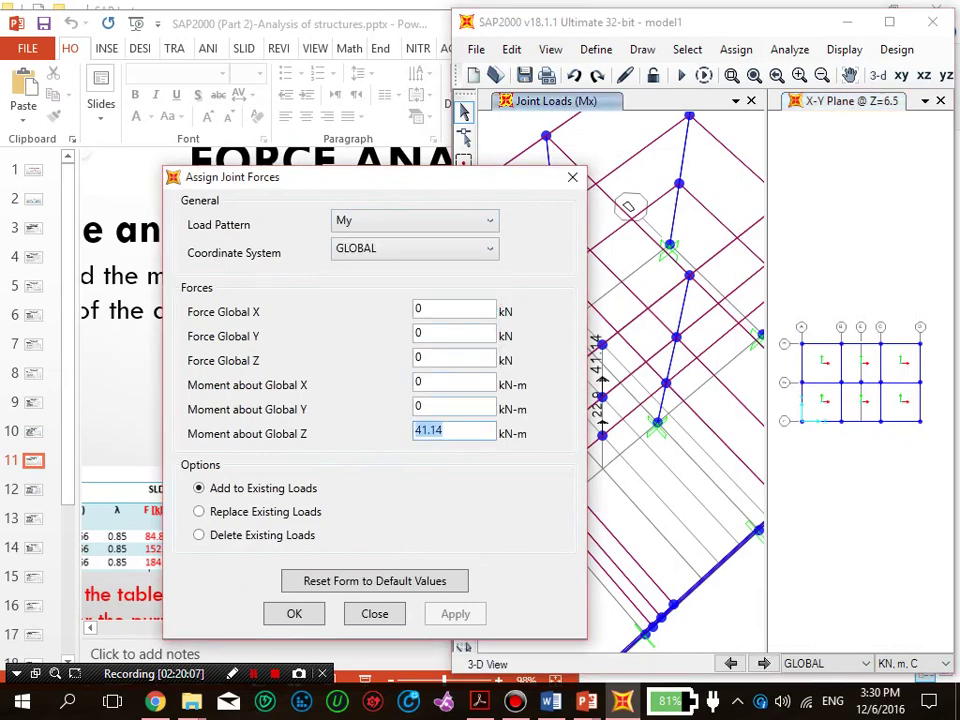
text(88.38)
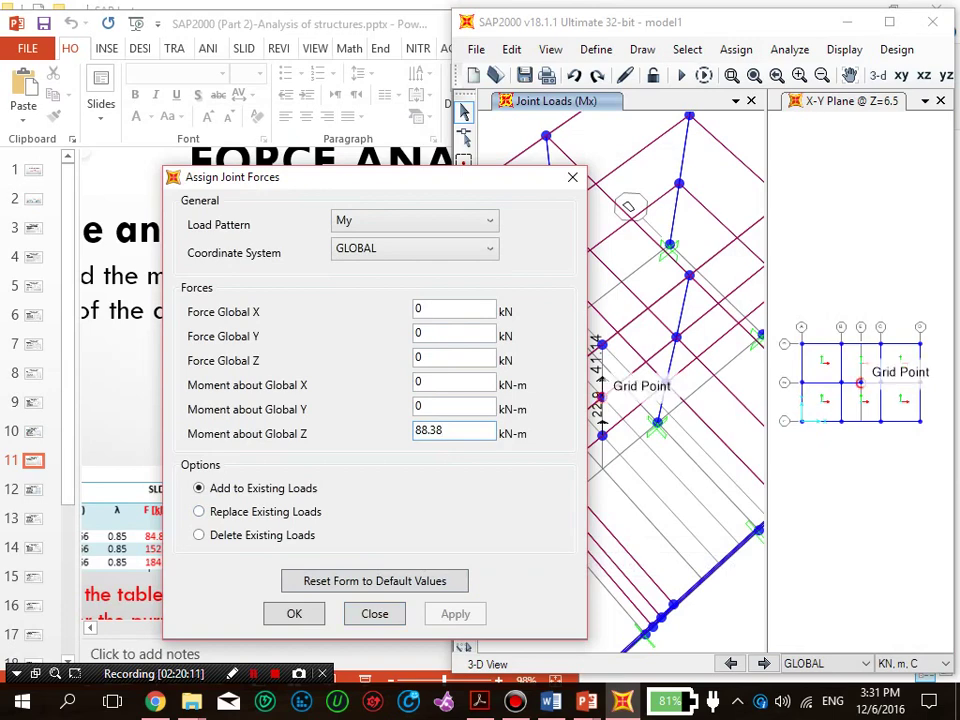
drag(400, 178, 301, 145)
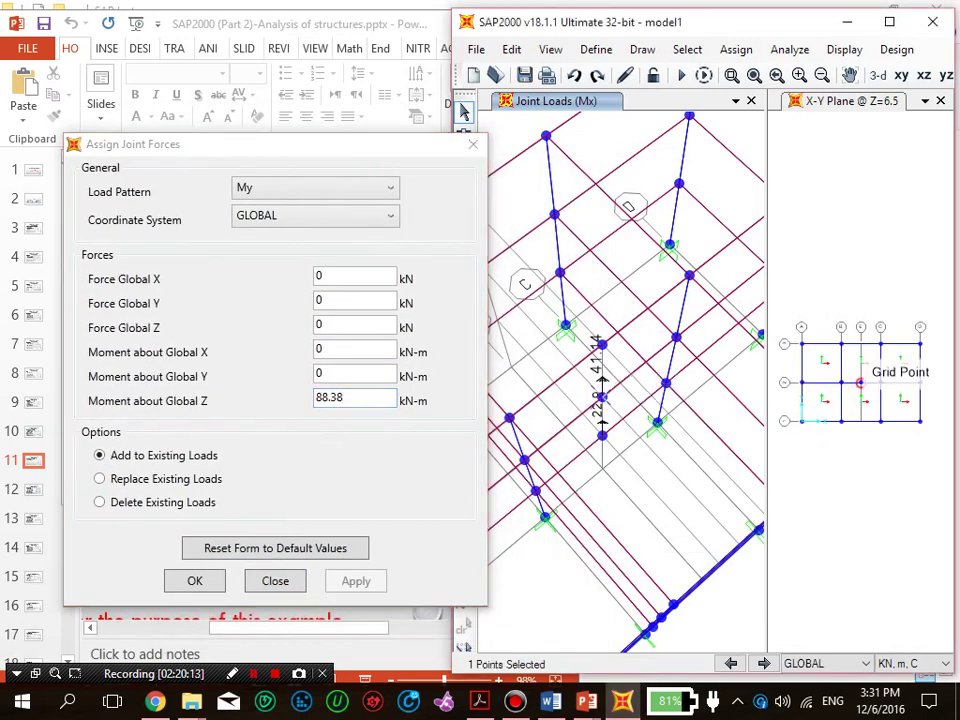
click(356, 581)
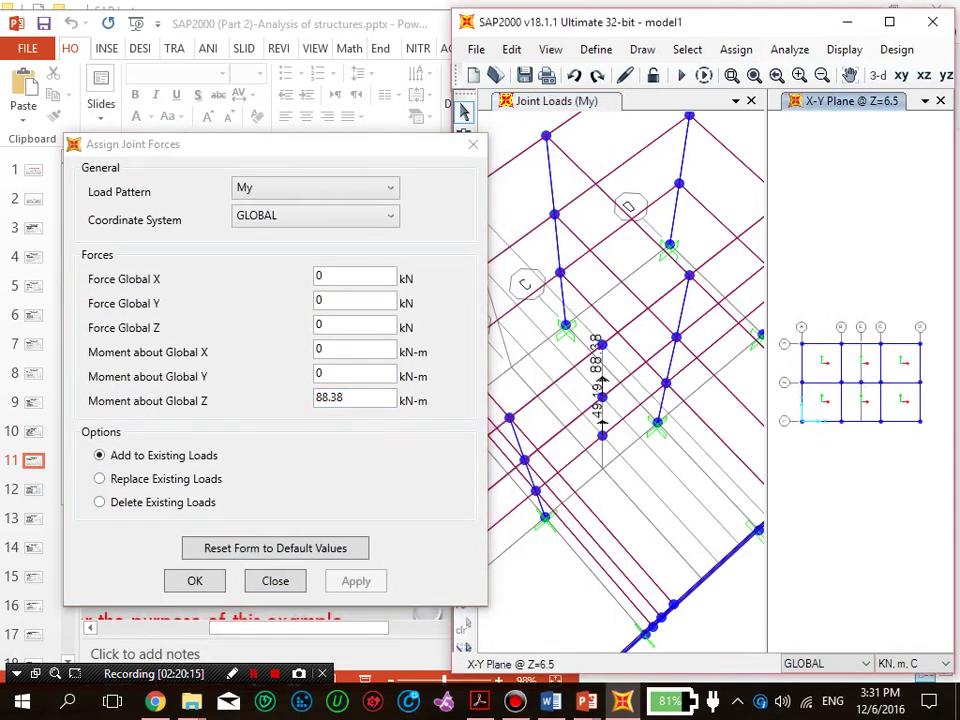
Step: Assign an Fx joint force of 184.1 kN in global X, with 0 moment about global Z, to the top center of mass joint
click(602, 345)
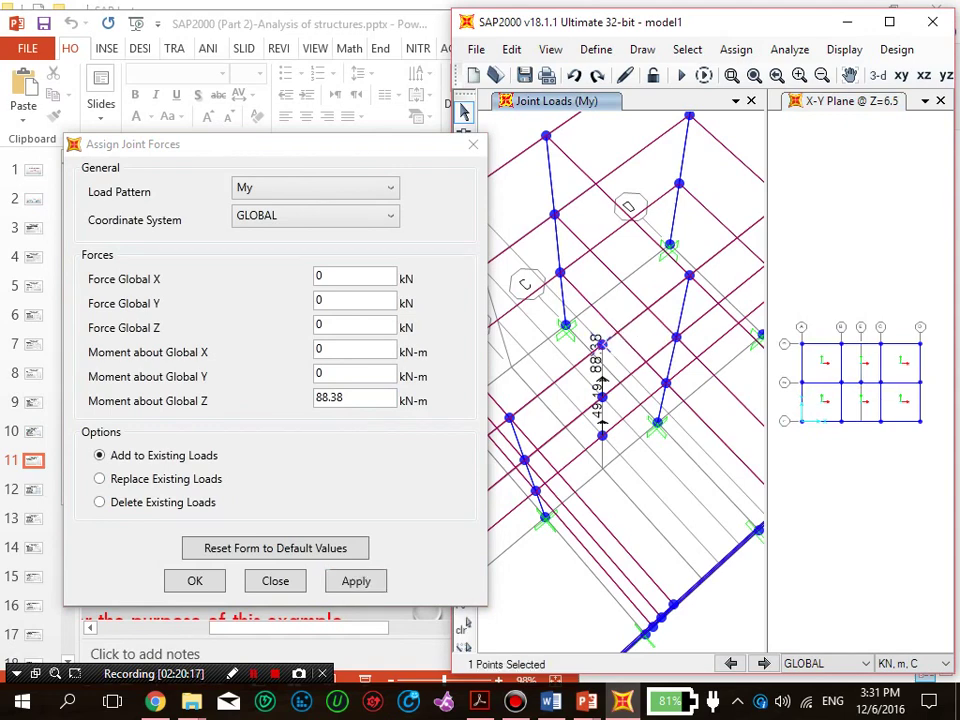
drag(402, 152, 652, 117)
click(640, 153)
click(600, 176)
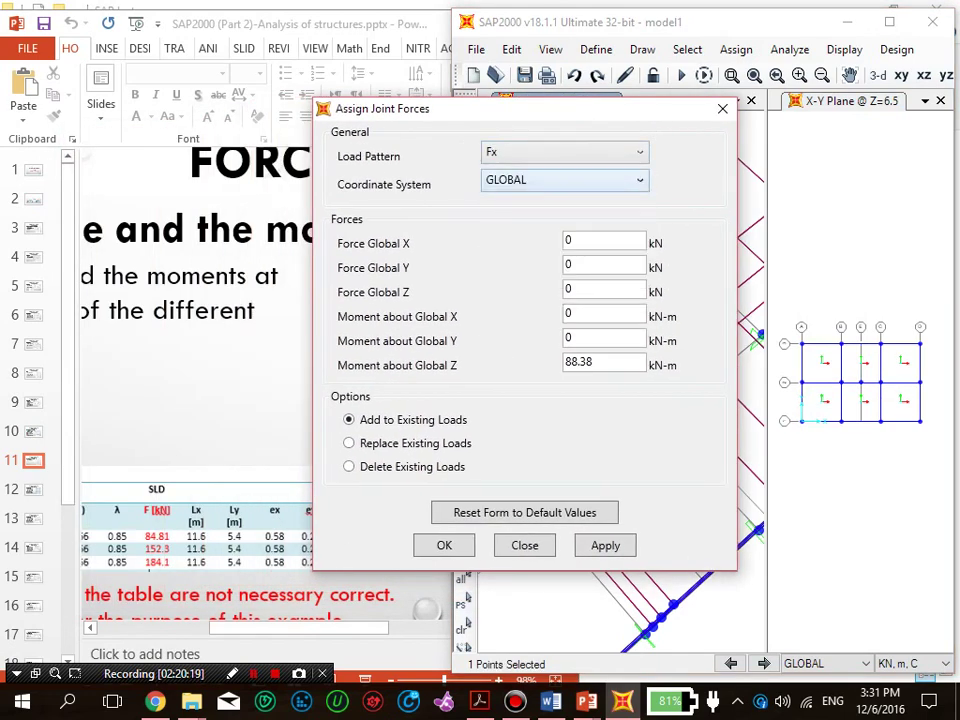
double_click(600, 362)
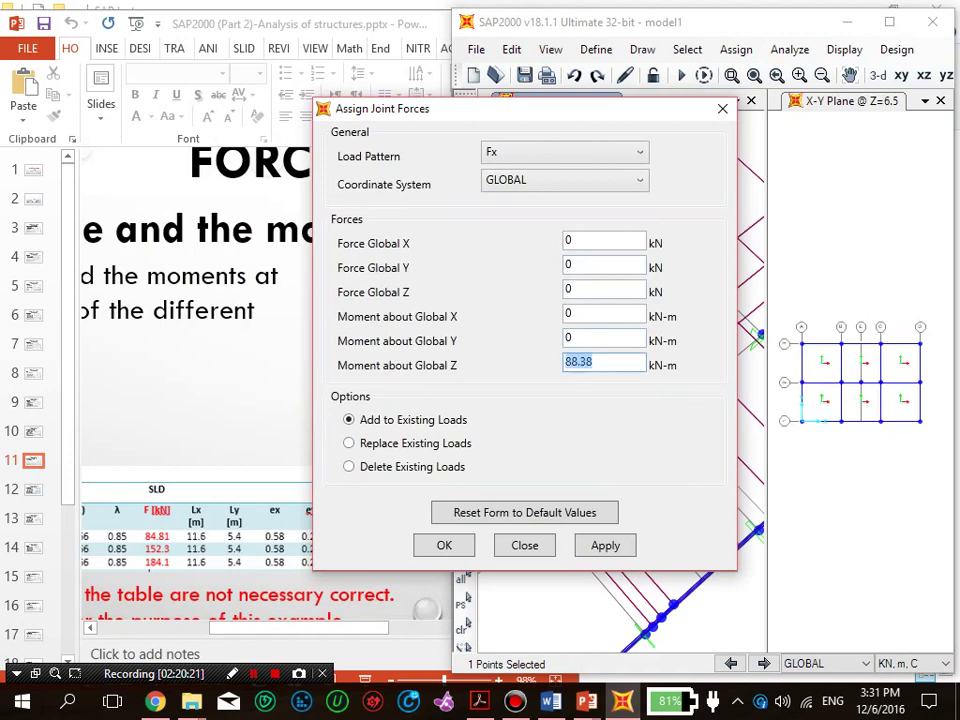
text(184.1)
key(BackSpace)
key(BackSpace)
key(BackSpace)
key(BackSpace)
key(BackSpace)
text(0)
double_click(597, 241)
text(184.)
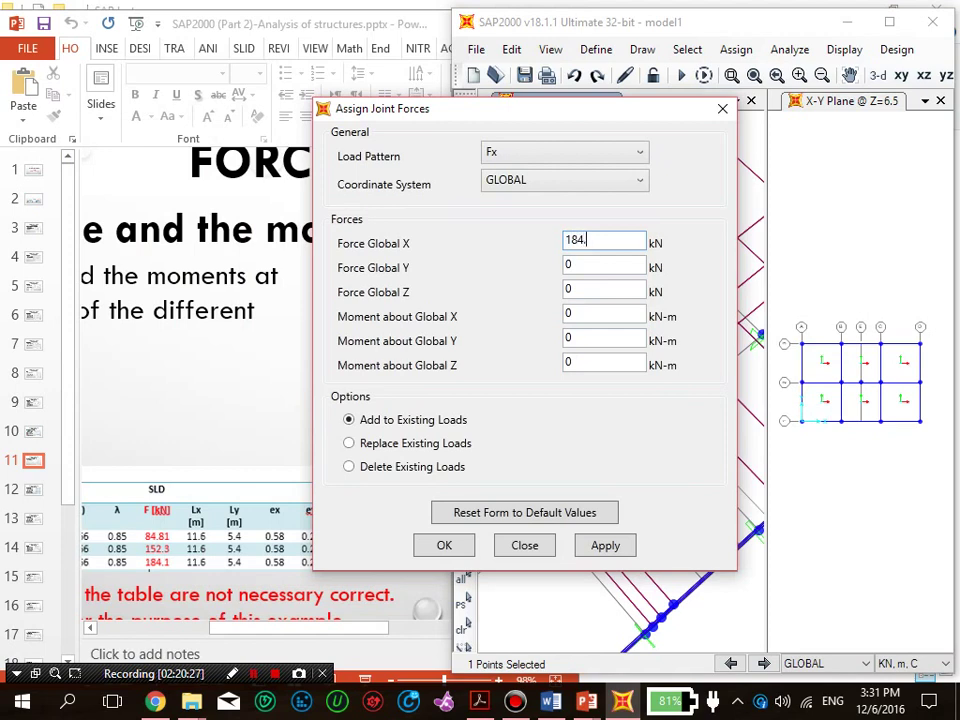
text(1)
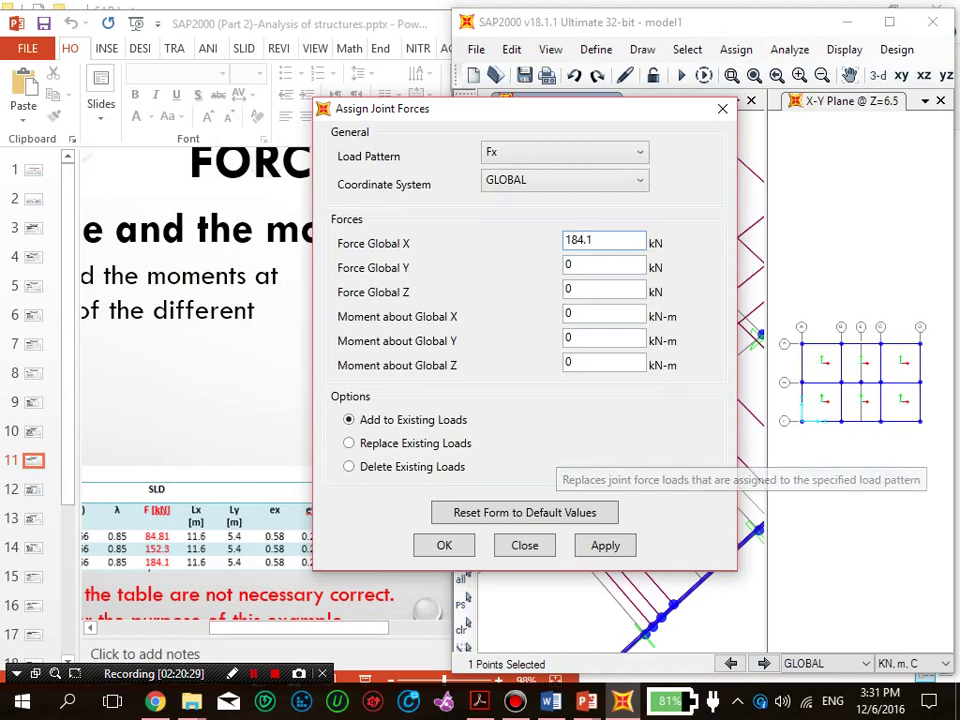
click(605, 545)
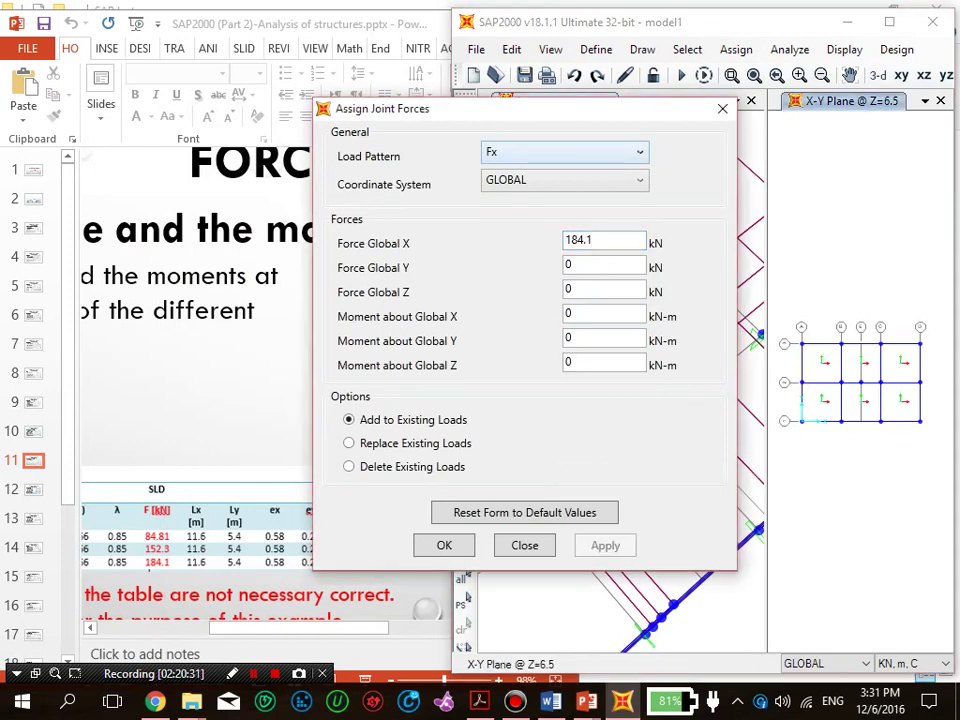
Step: Assign an Fy joint force of 184.1 kN in global Y, with 0 force in global X, to the top center of mass joint
click(565, 153)
click(560, 190)
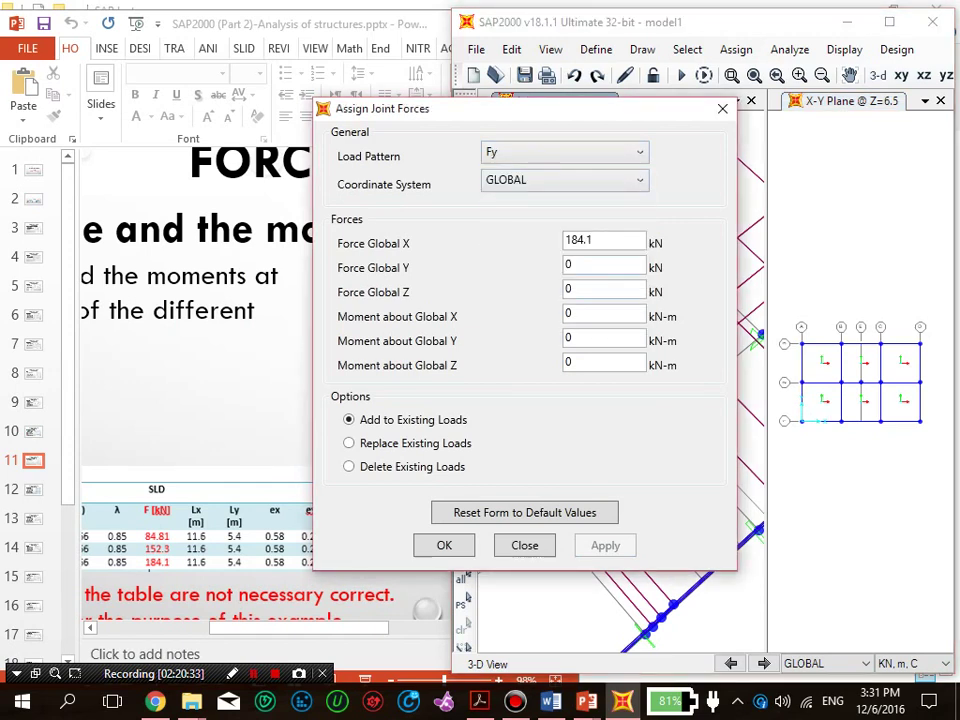
double_click(580, 240)
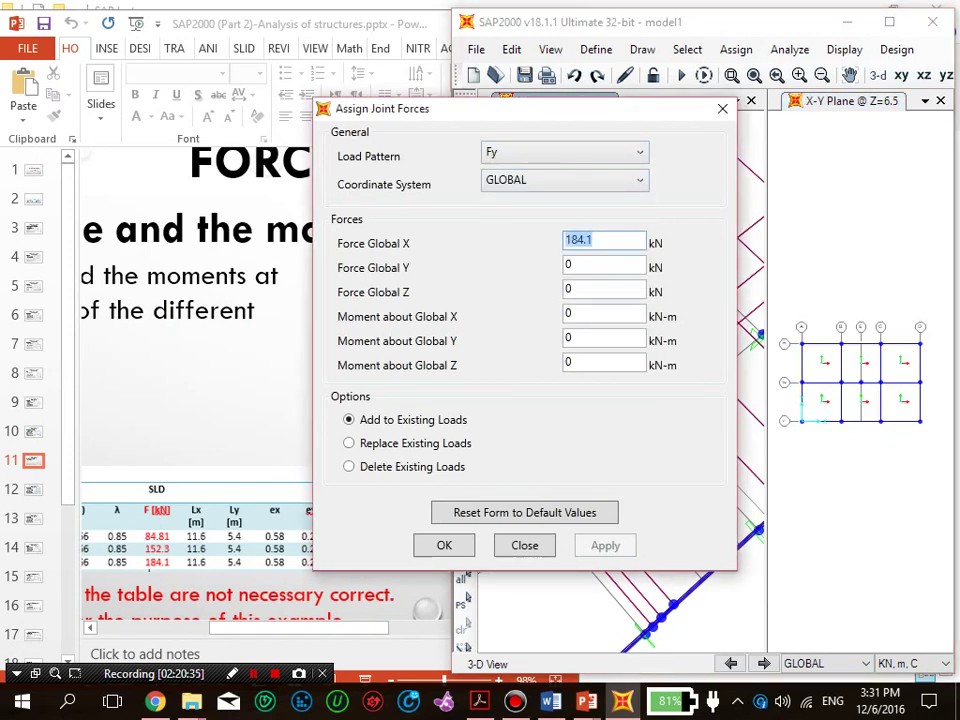
key(ctrl+c)
key(Tab)
key(ctrl+v)
key(shift+Tab)
text(0)
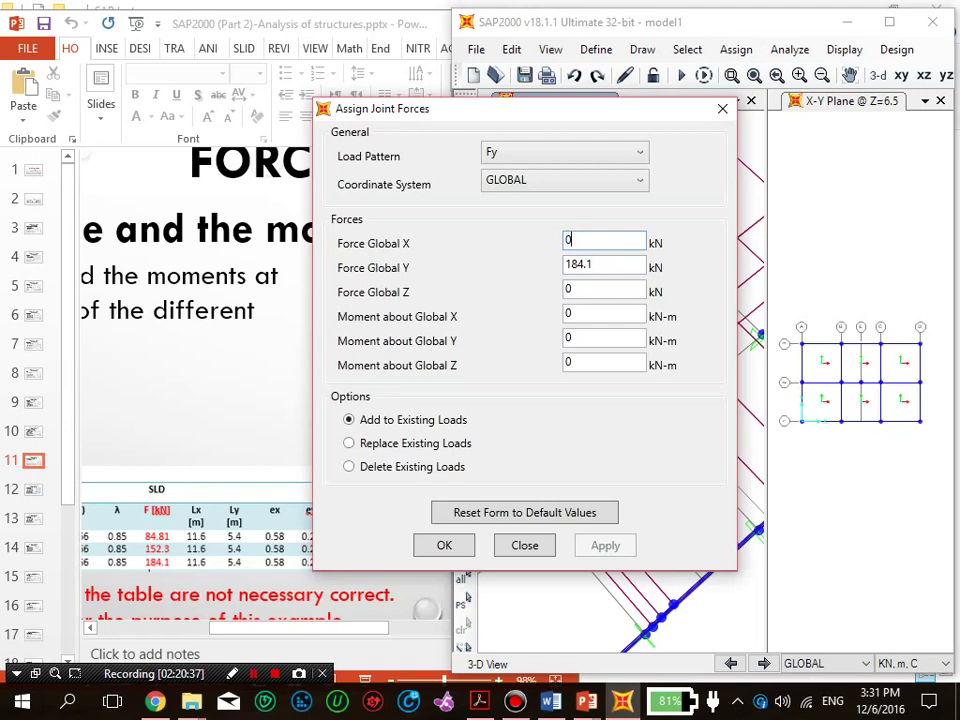
drag(450, 108, 193, 132)
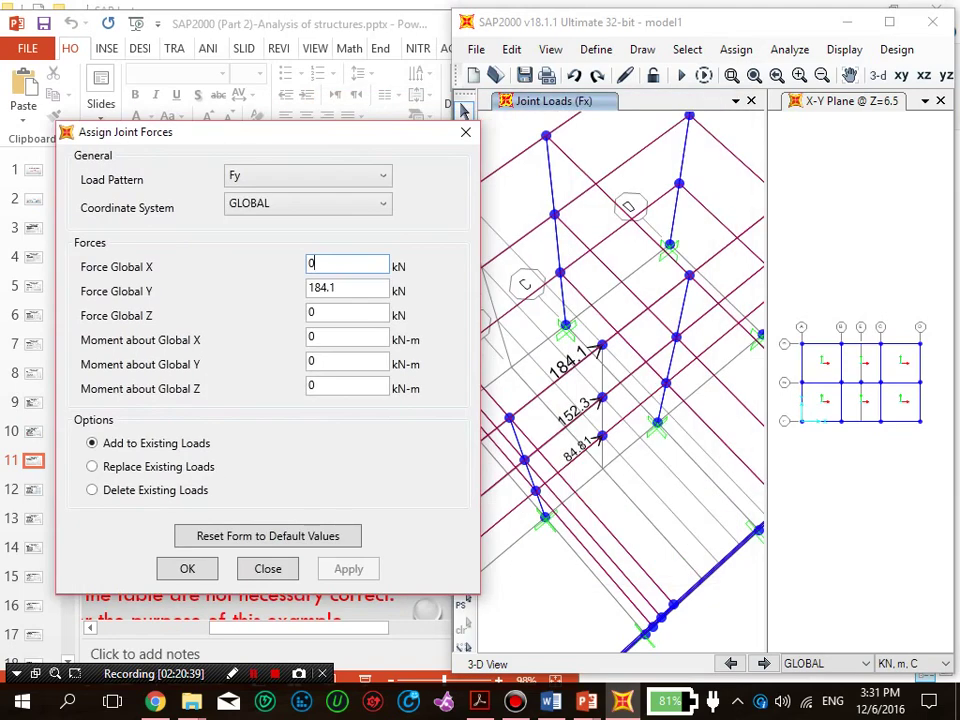
click(860, 343)
click(348, 568)
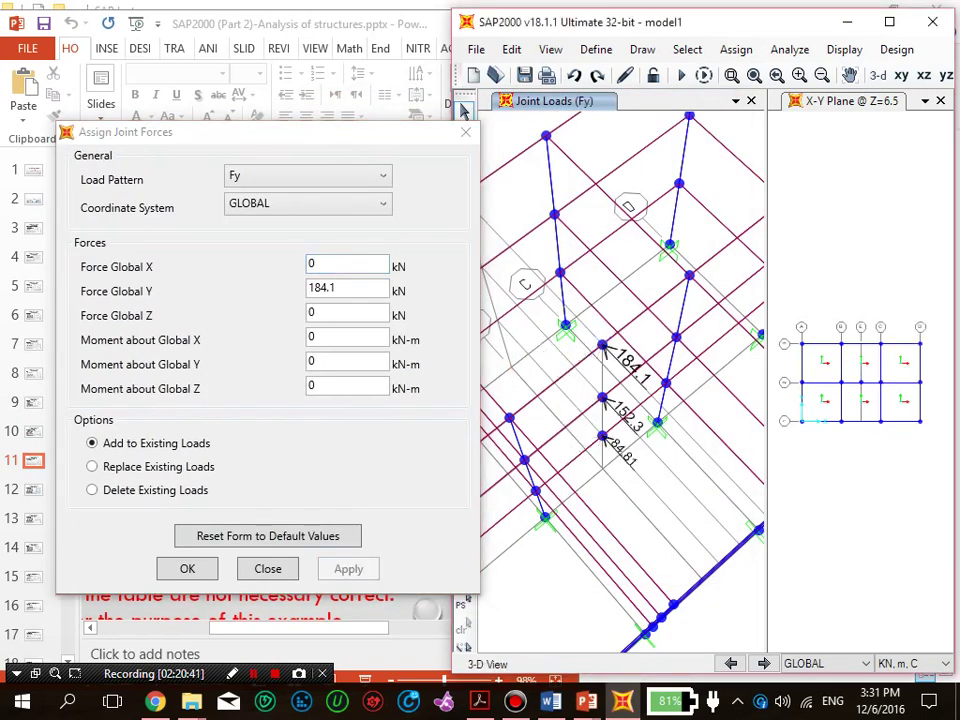
Step: Assign an Mx moment of 49.71 kN-m about global Z, with 0 force in global Y, to the top center of mass joint
drag(120, 132, 243, 139)
click(430, 183)
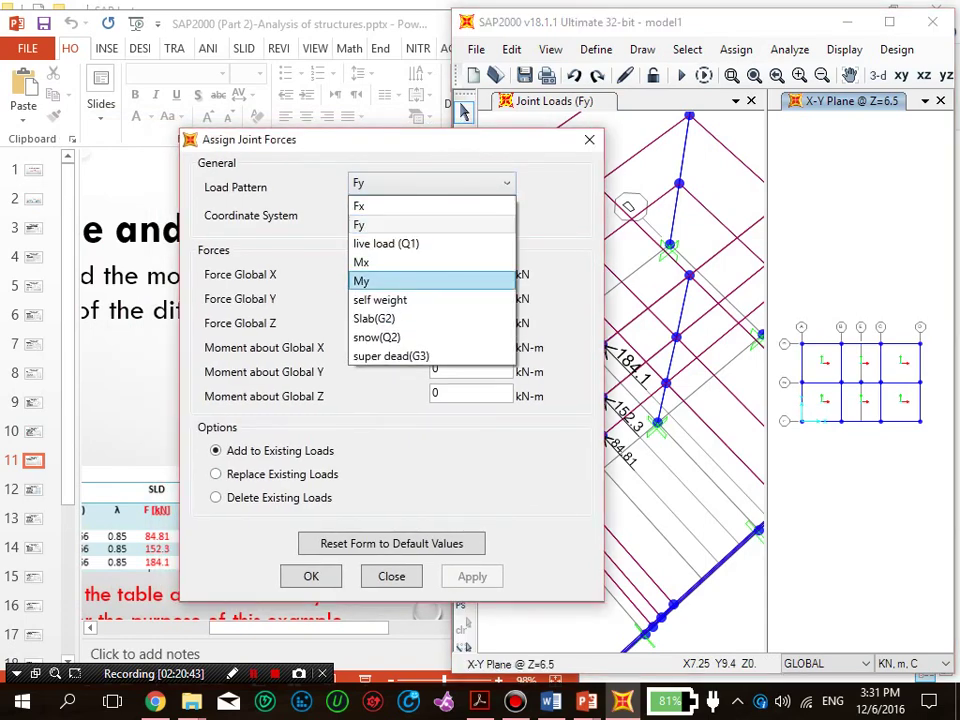
click(361, 262)
drag(465, 140, 731, 182)
double_click(736, 430)
text(49.71)
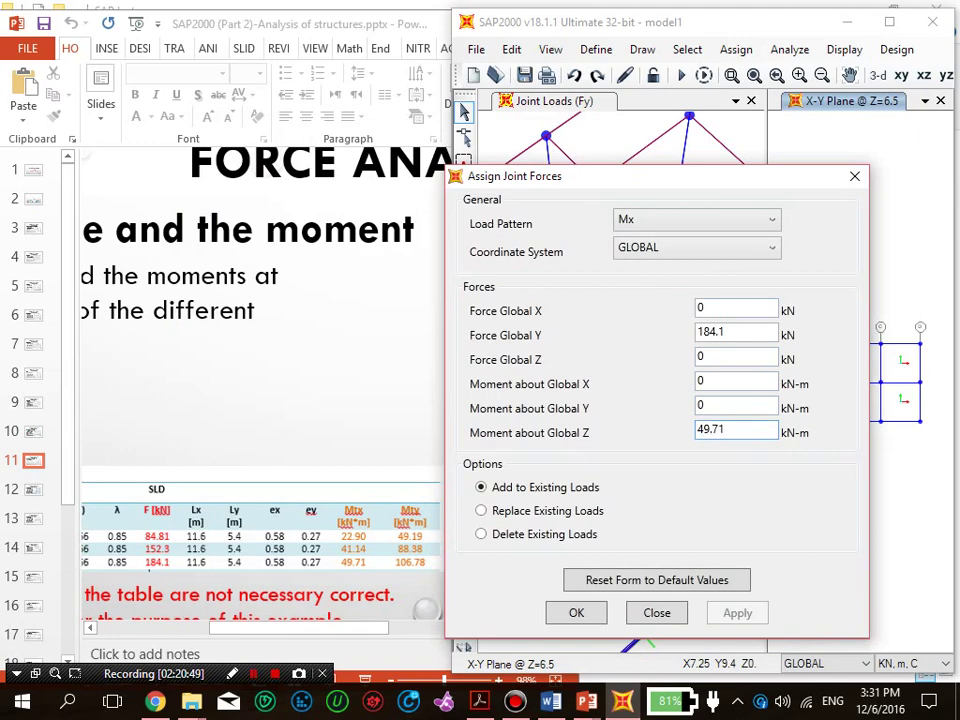
double_click(712, 332)
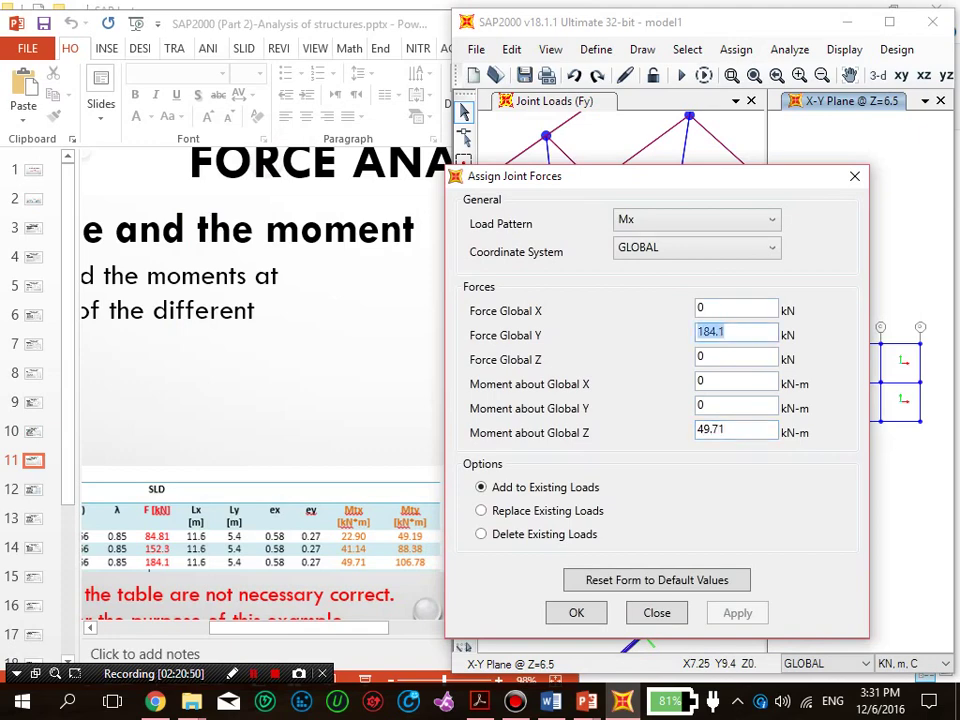
text(0)
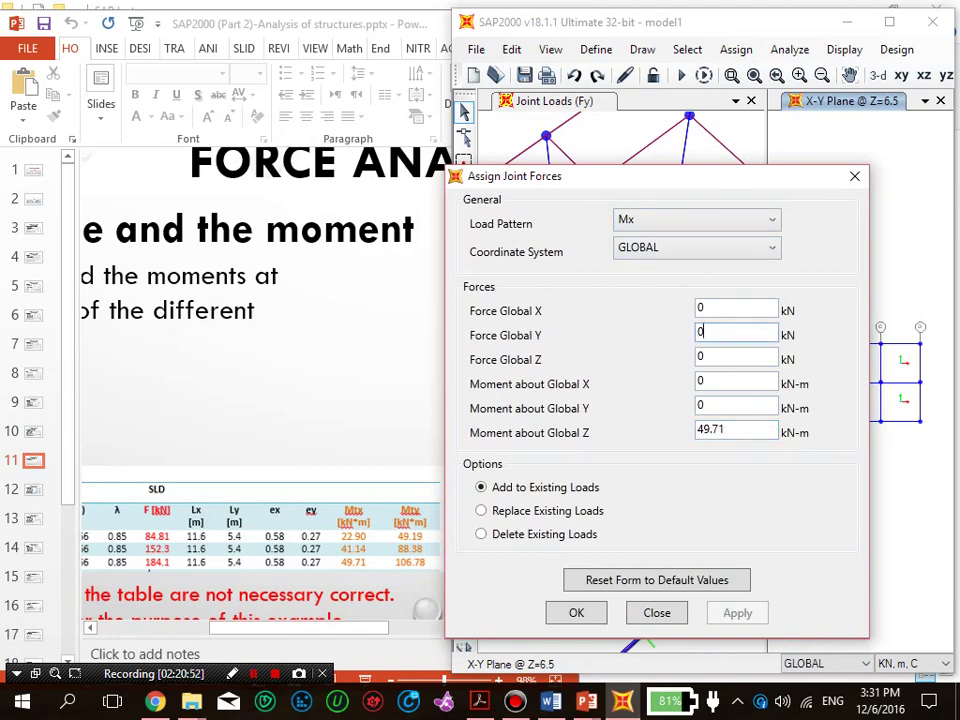
drag(600, 176, 260, 149)
click(601, 345)
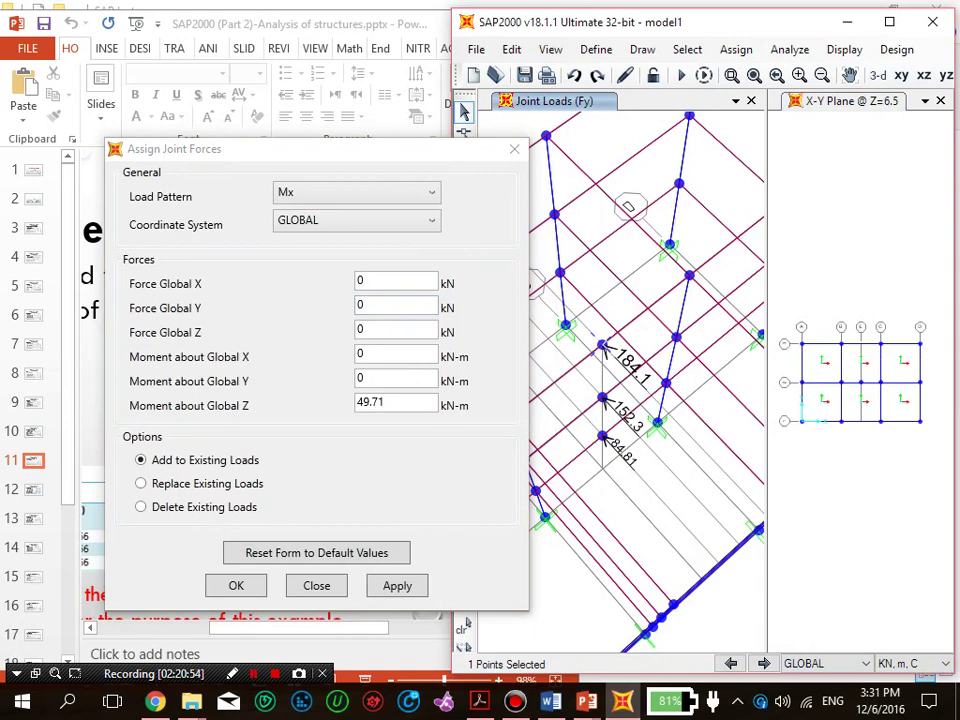
click(397, 586)
Step: Add a My moment of 106.78 kN-m about global Z to the top center of mass joint and finish the joint force assignment
click(602, 345)
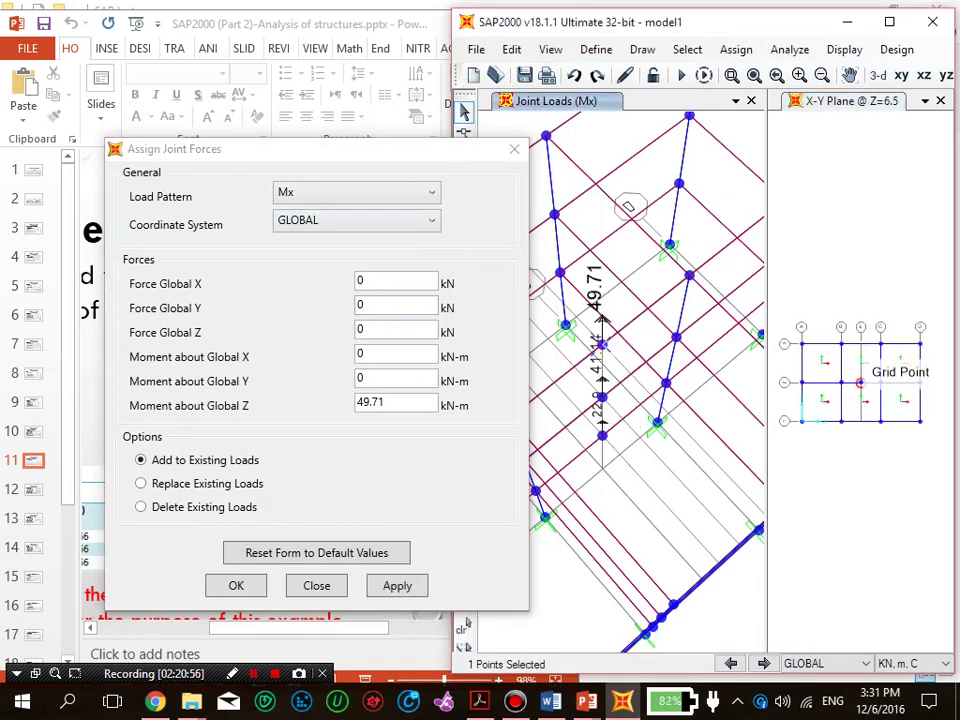
drag(398, 152, 626, 150)
click(659, 187)
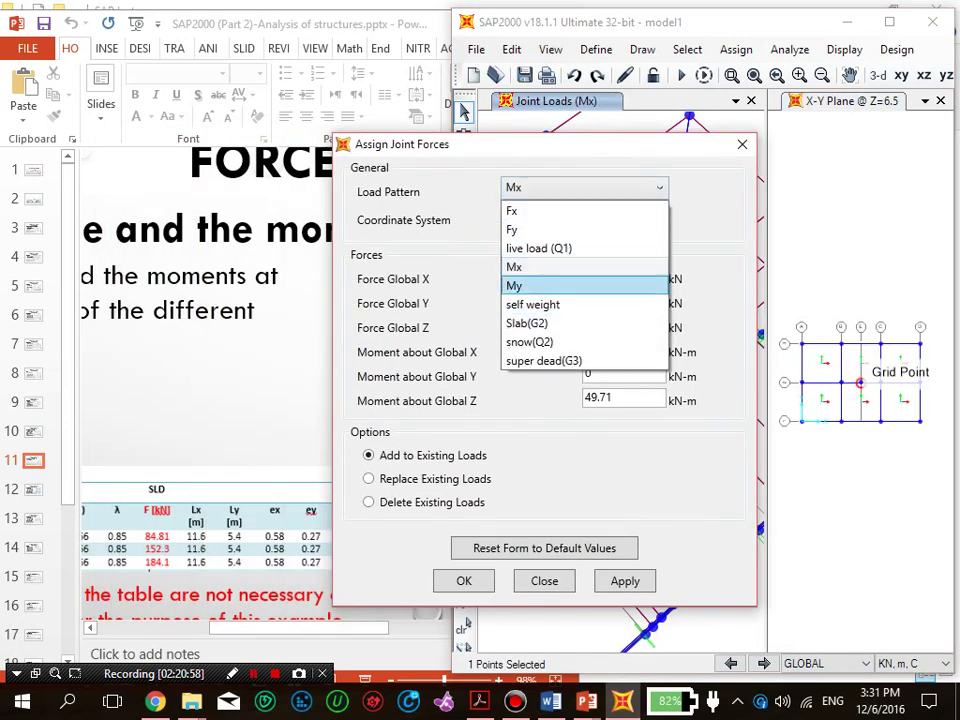
click(514, 286)
drag(561, 145, 660, 124)
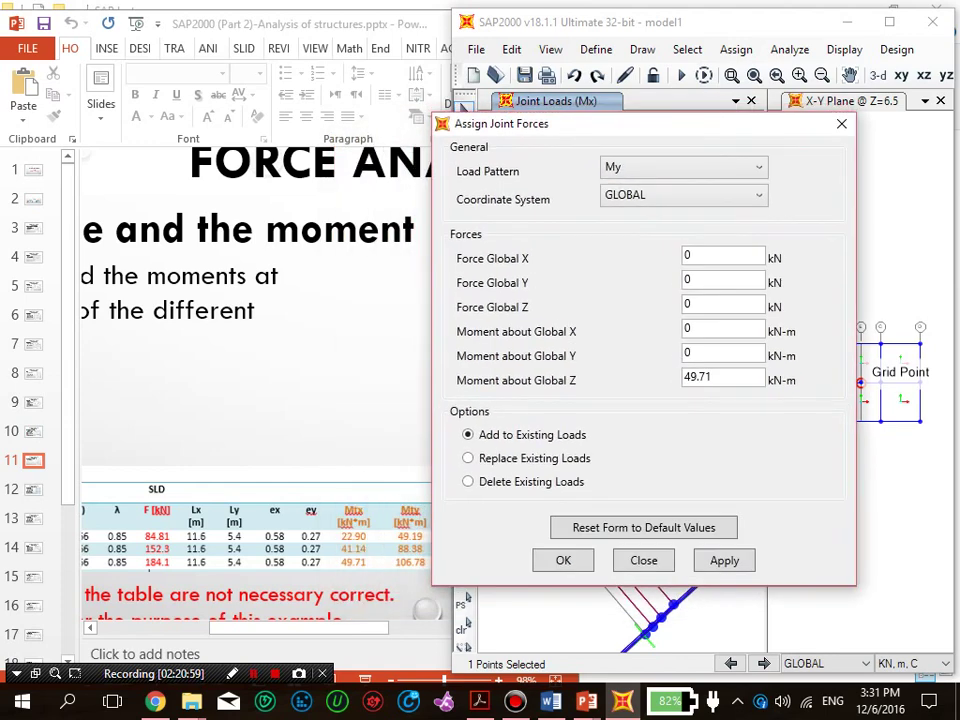
double_click(708, 377)
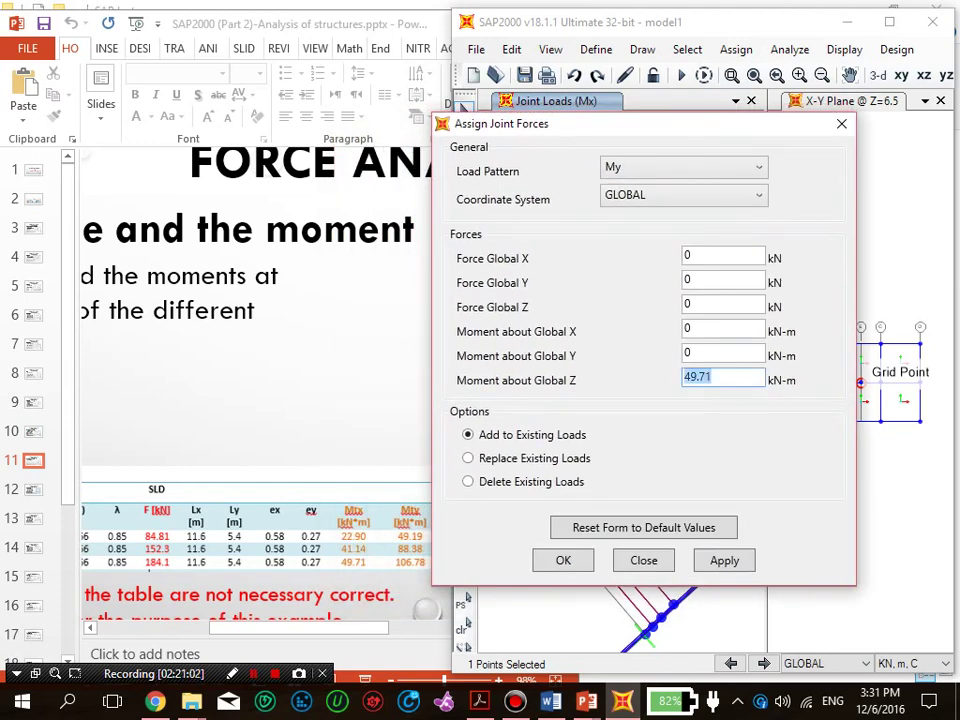
text(106.78)
drag(640, 124, 335, 109)
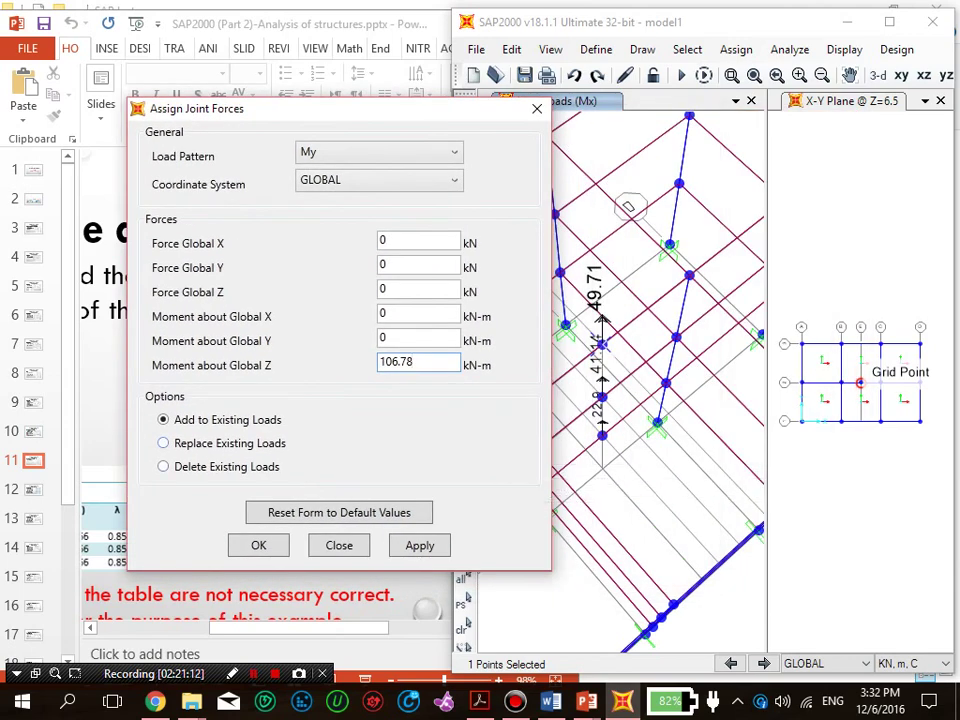
click(420, 545)
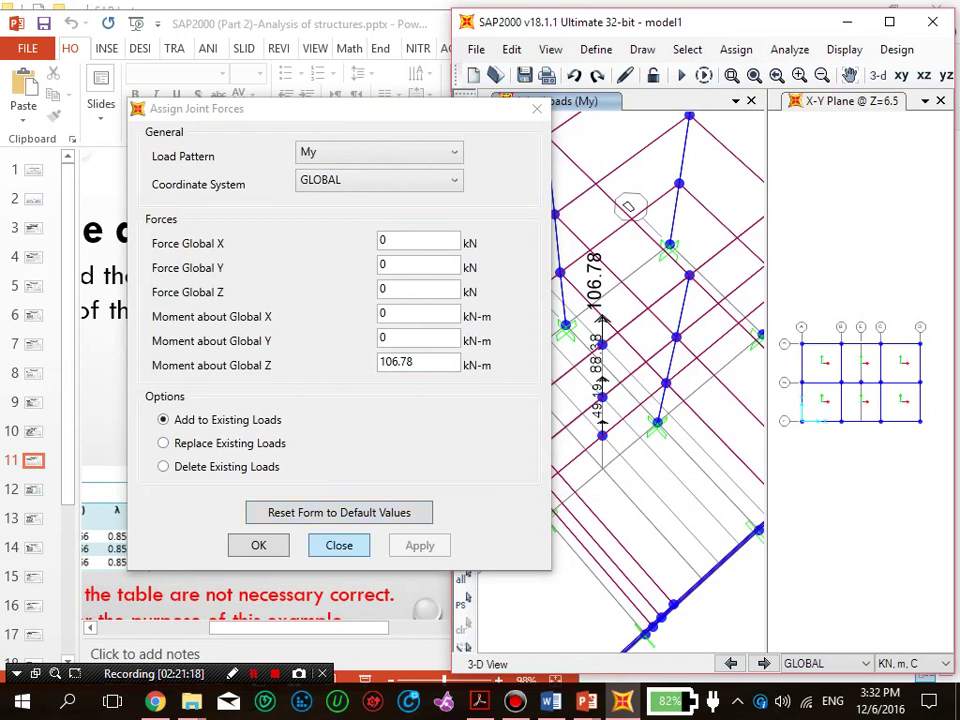
click(258, 545)
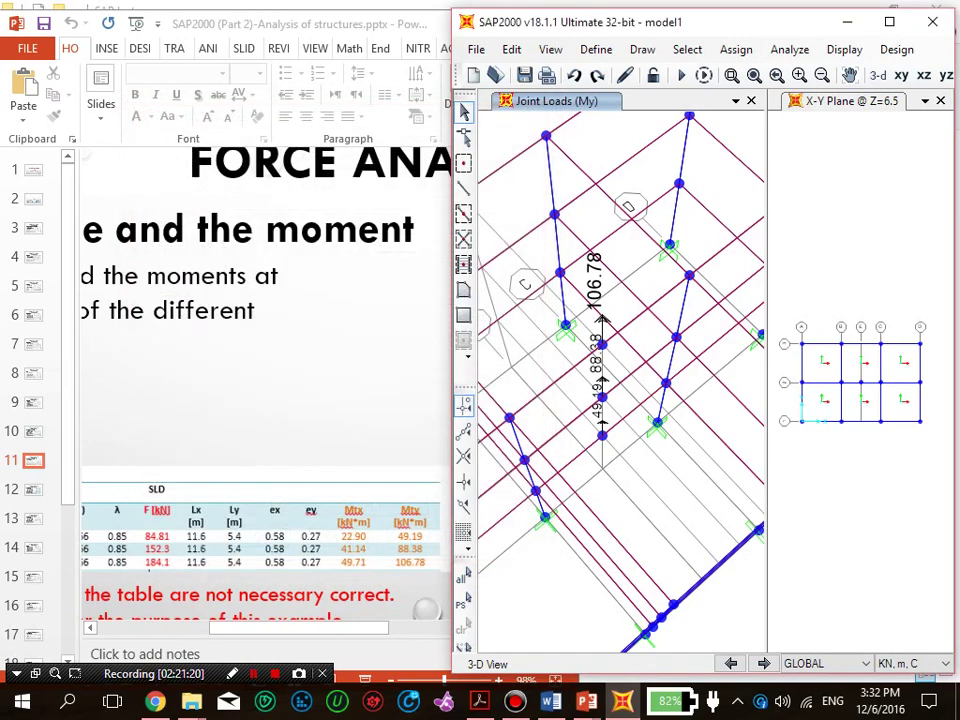
Step: Switch to PowerPoint and examine the load combinations slide with its table of Fx, Fy, Mx and My factors
click(262, 410)
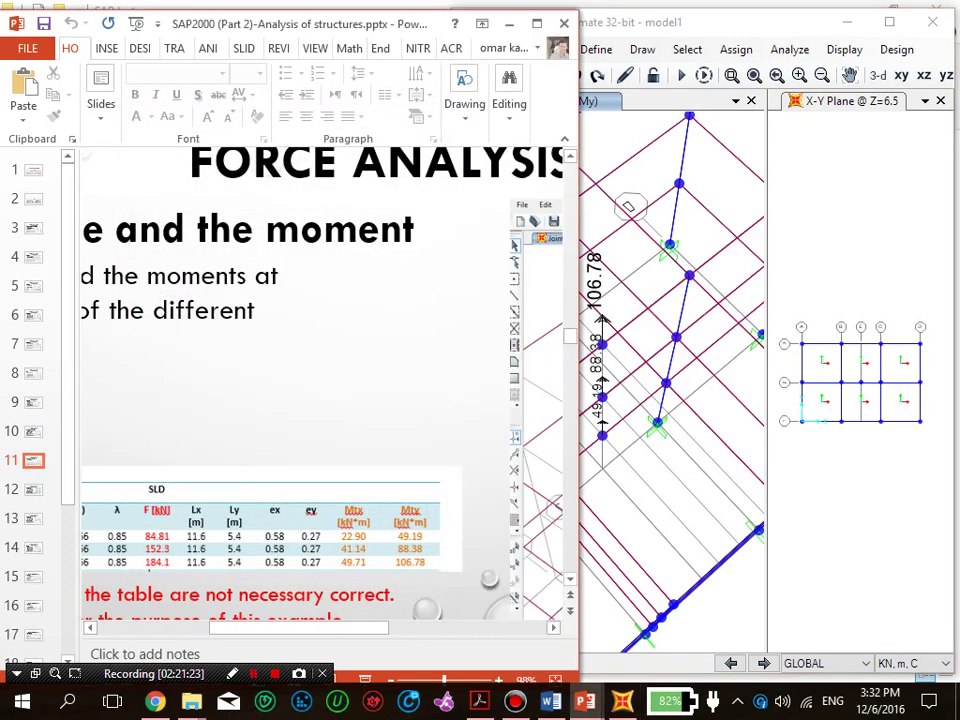
ctrl+scroll(262, 410, down, 3)
ctrl+scroll(321, 385, down, 2)
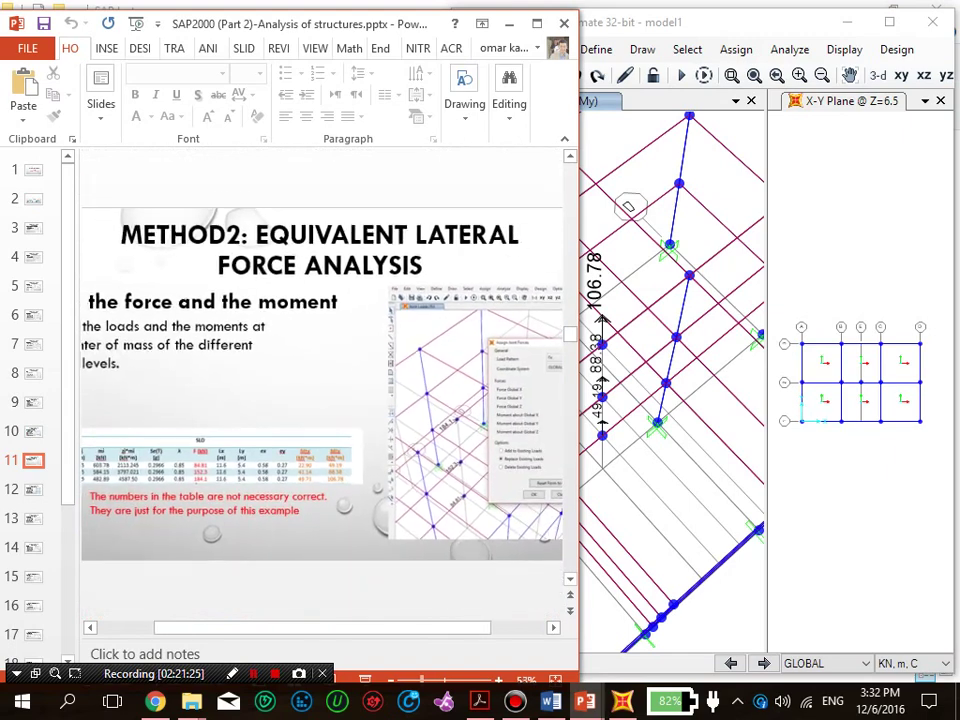
ctrl+scroll(321, 385, down, 1)
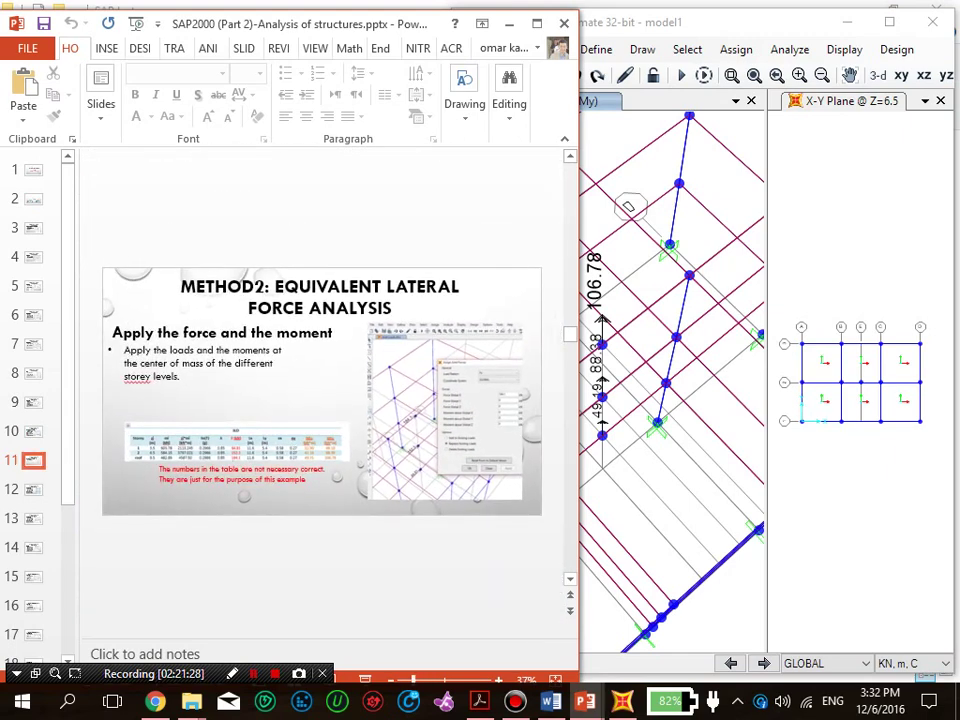
scroll(321, 390, down, 1)
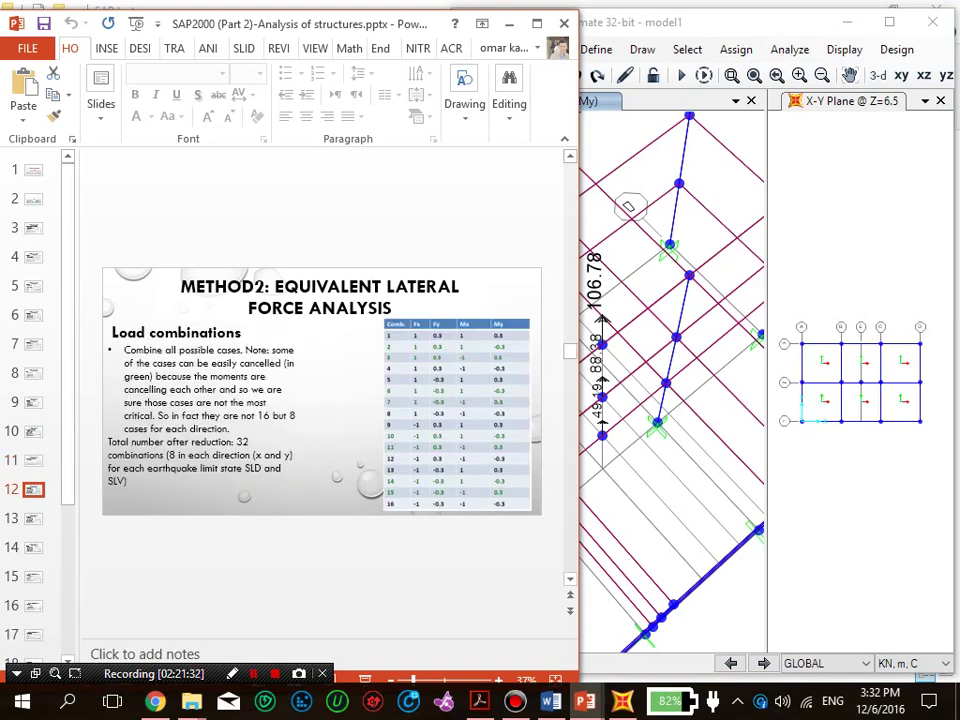
ctrl+scroll(321, 390, up, 8)
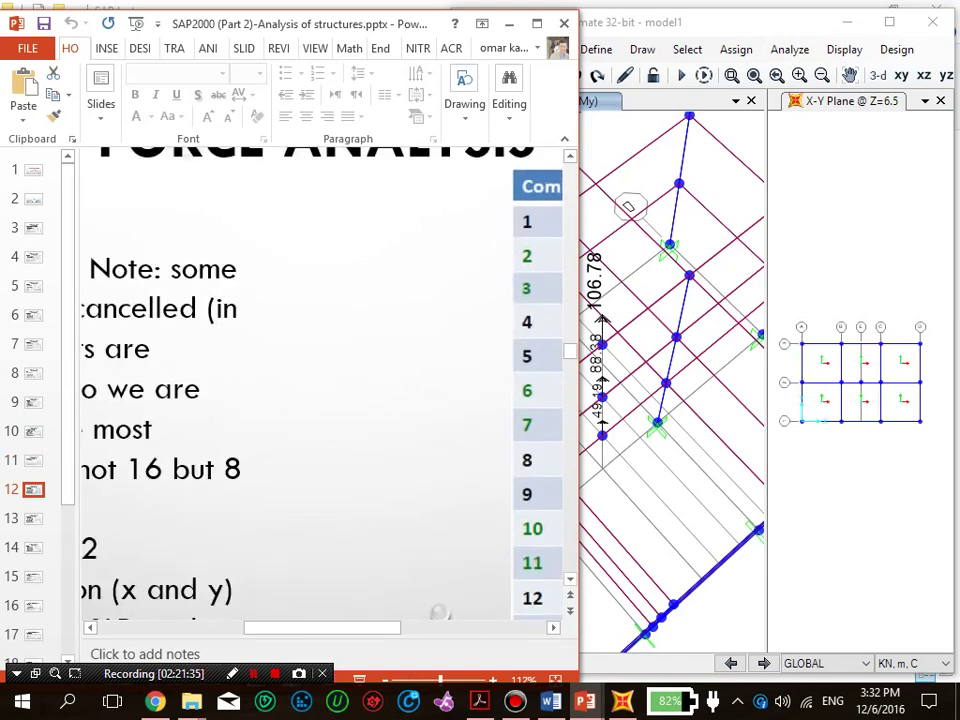
scroll(321, 390, right, 5)
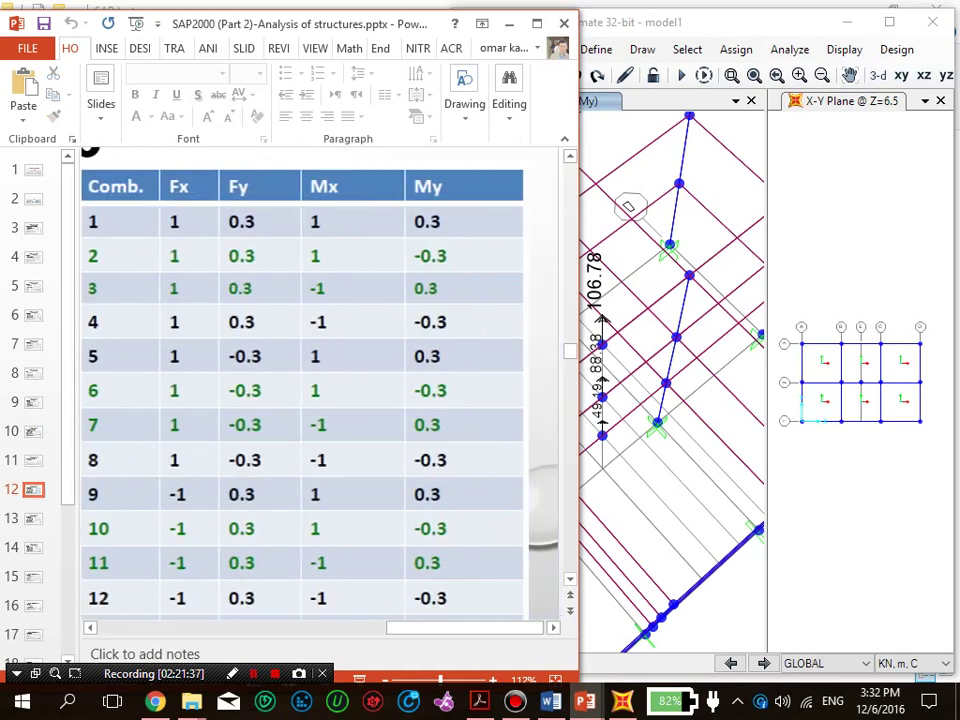
ctrl+scroll(321, 390, down, 3)
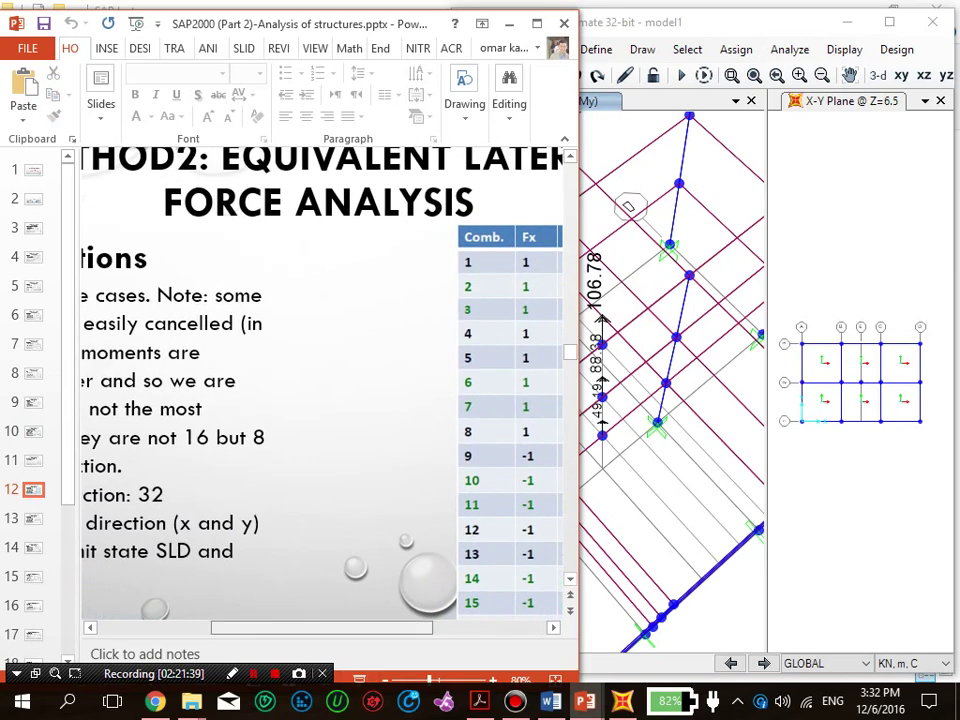
scroll(321, 390, right, 5)
scroll(321, 390, down, 2)
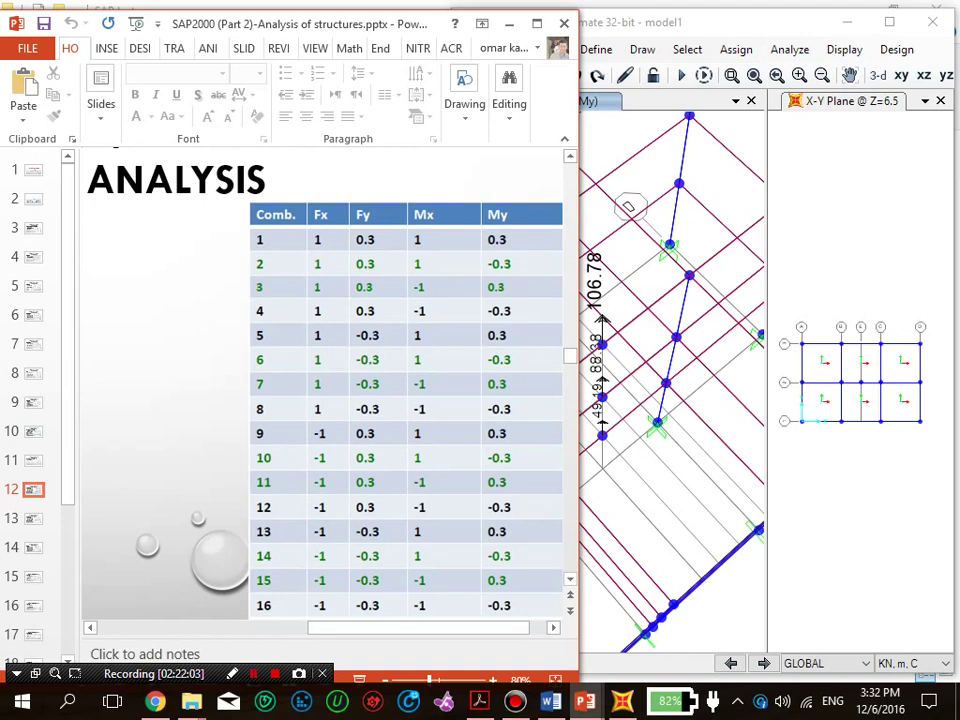
Step: Arrange the PowerPoint window beside the SAP2000 model with all columns of the load combinations table in view
key(alt+Tab)
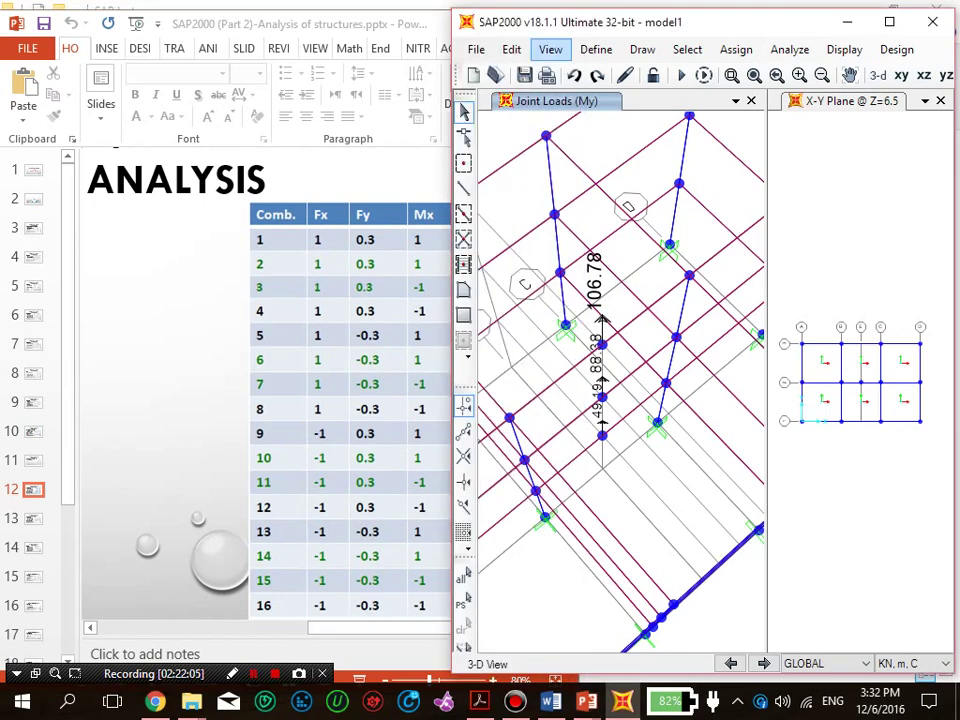
click(415, 628)
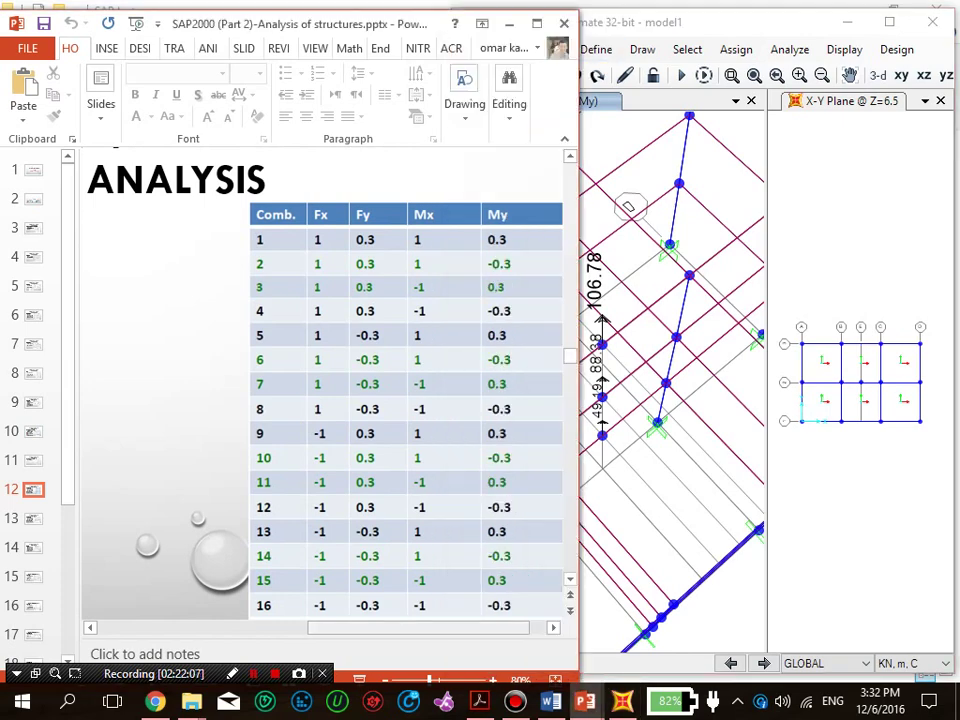
drag(370, 18, 273, 22)
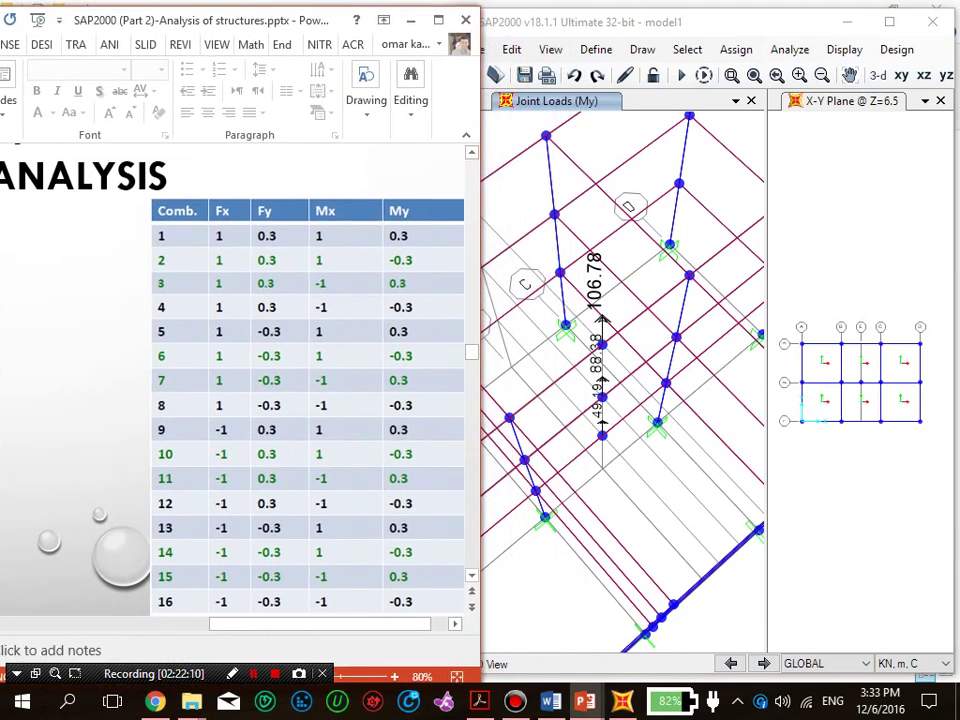
click(455, 624)
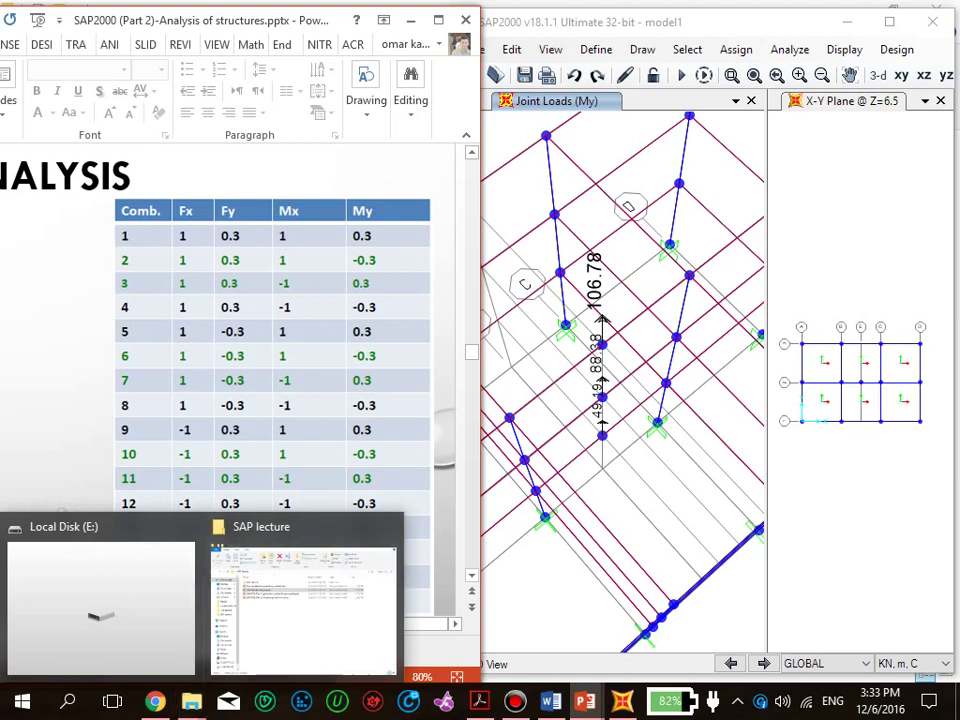
Step: Fit all 16 rows of the load combinations table on screen beside the SAP2000 model
drag(272, 20, 294, 14)
ctrl+scroll(265, 503, down, 3)
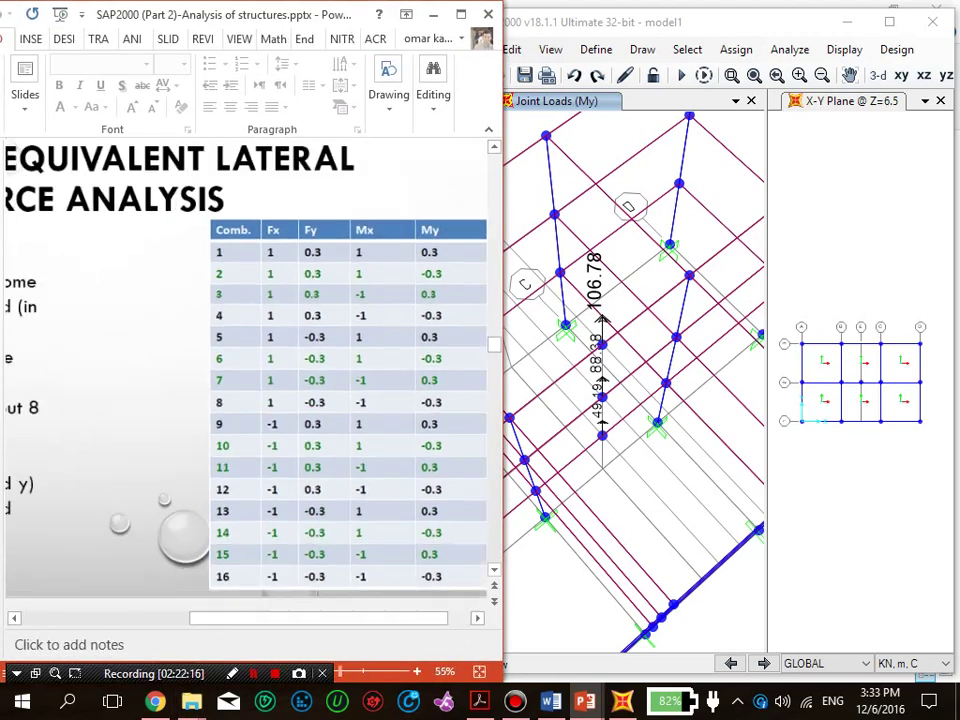
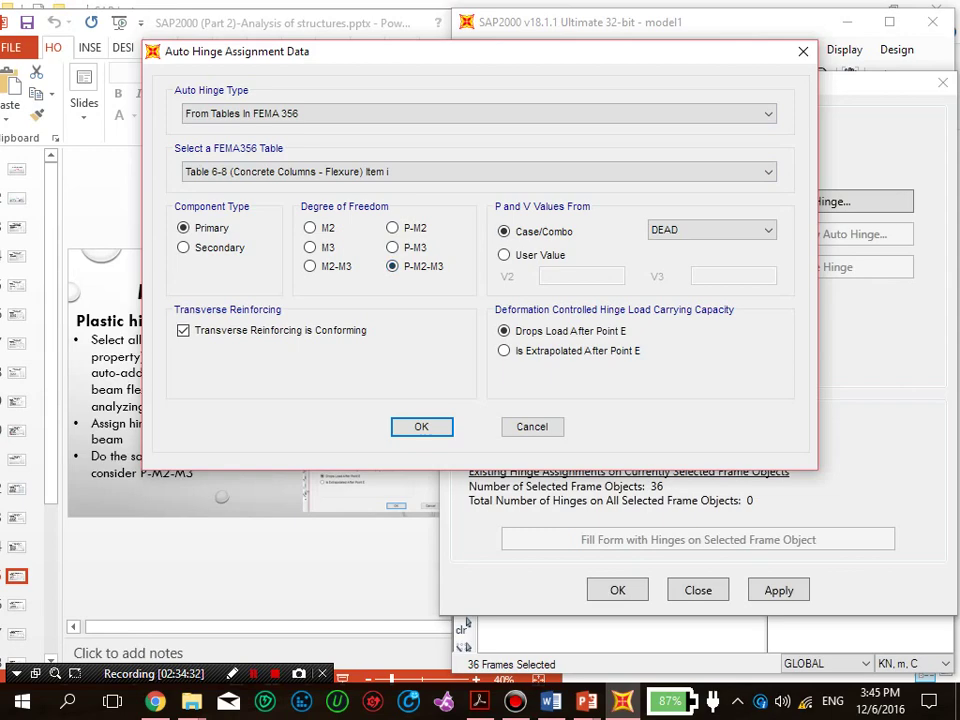
Step: Assign auto P-M2-M3 hinges from FEMA 356 Table 6-8 (Concrete Columns - Flexure) at relative distances 0 and 1 to the selected column frames
key(Return)
text(1)
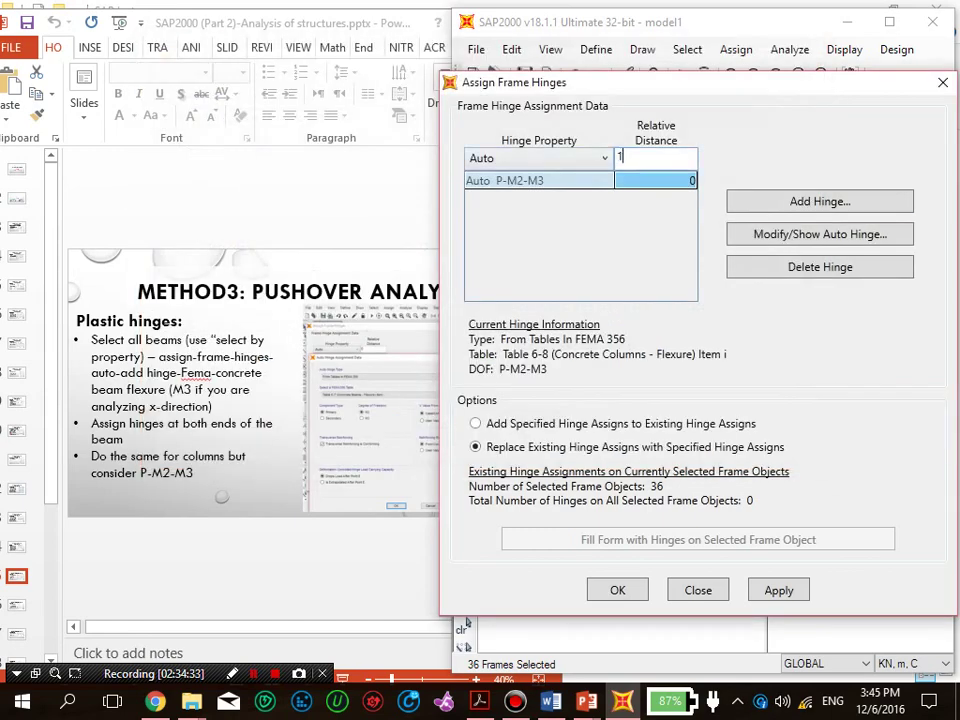
key(Return)
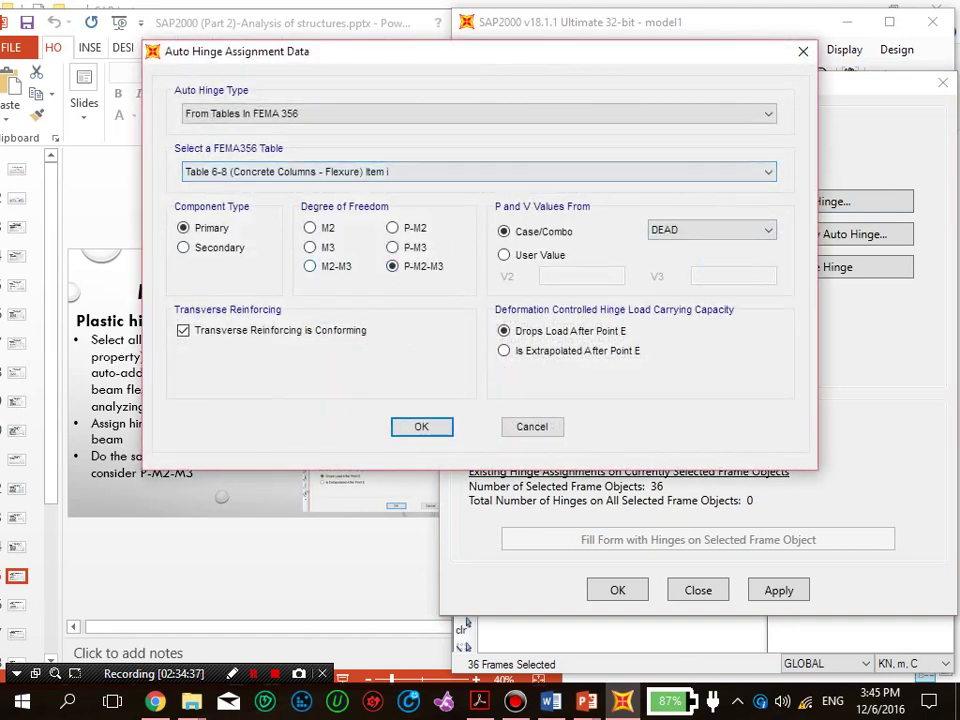
key(Return)
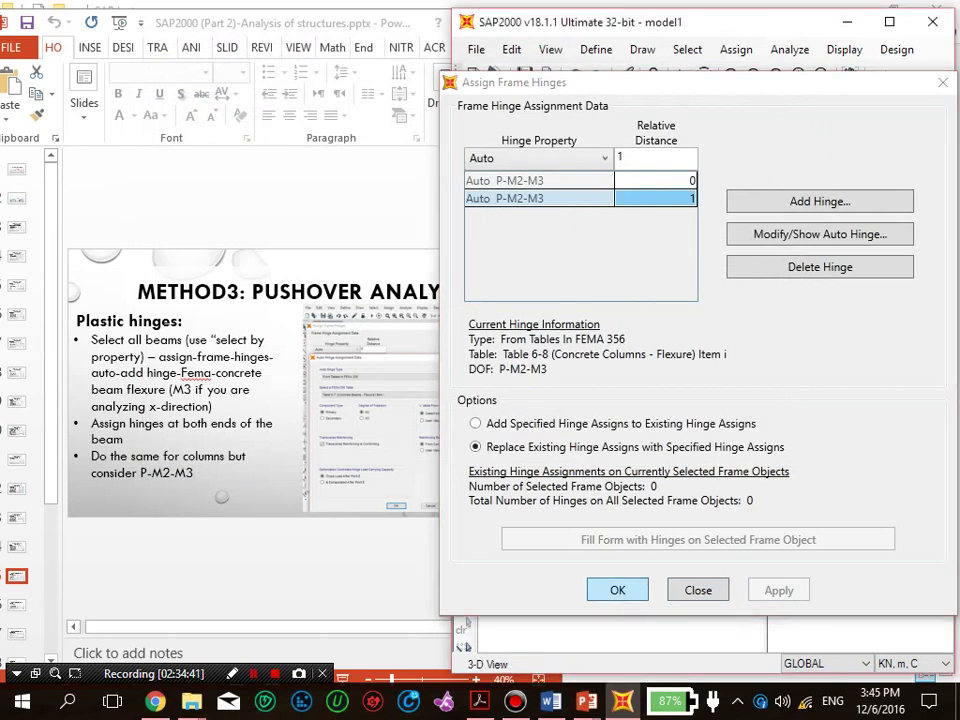
key(Return)
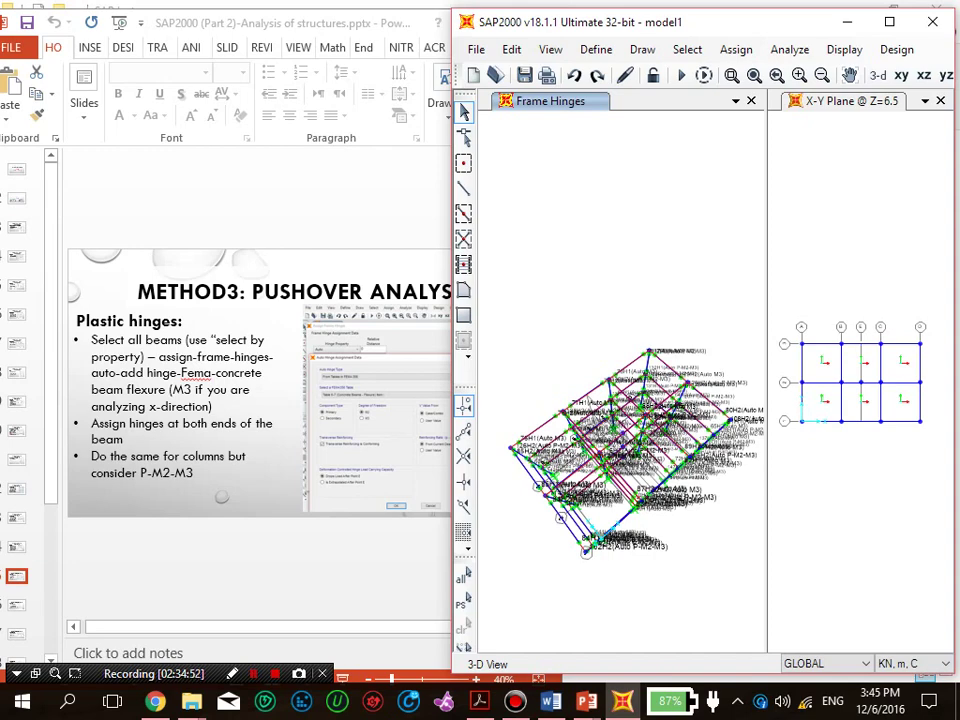
Step: Consult the PowerPoint slide on verifying plastic hinges and list the generated hinge properties in SAP2000
key(alt+Tab)
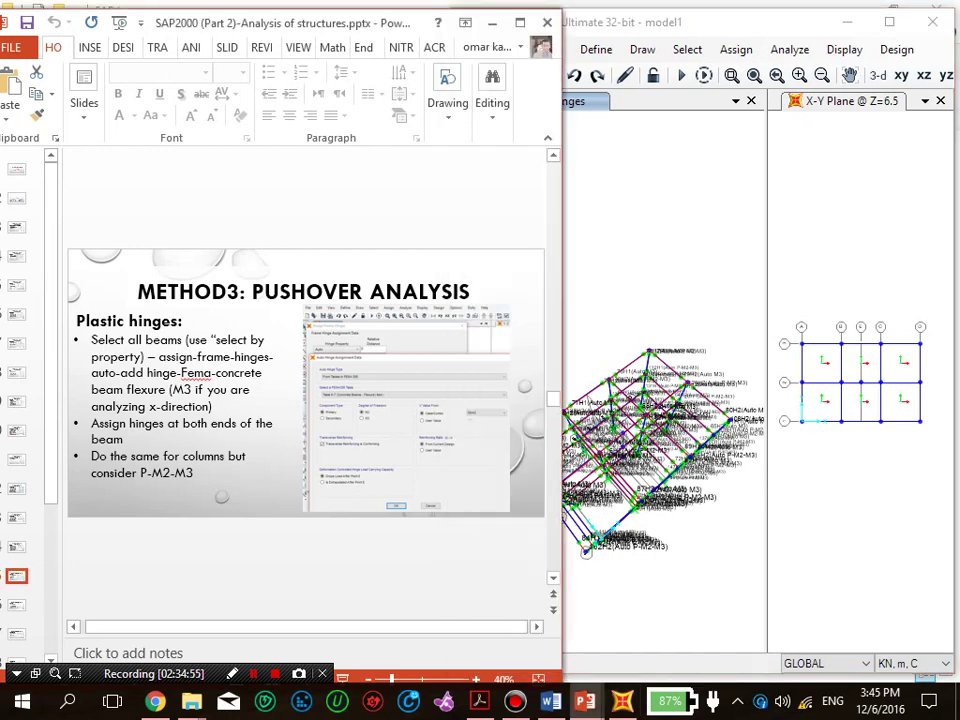
key(Down)
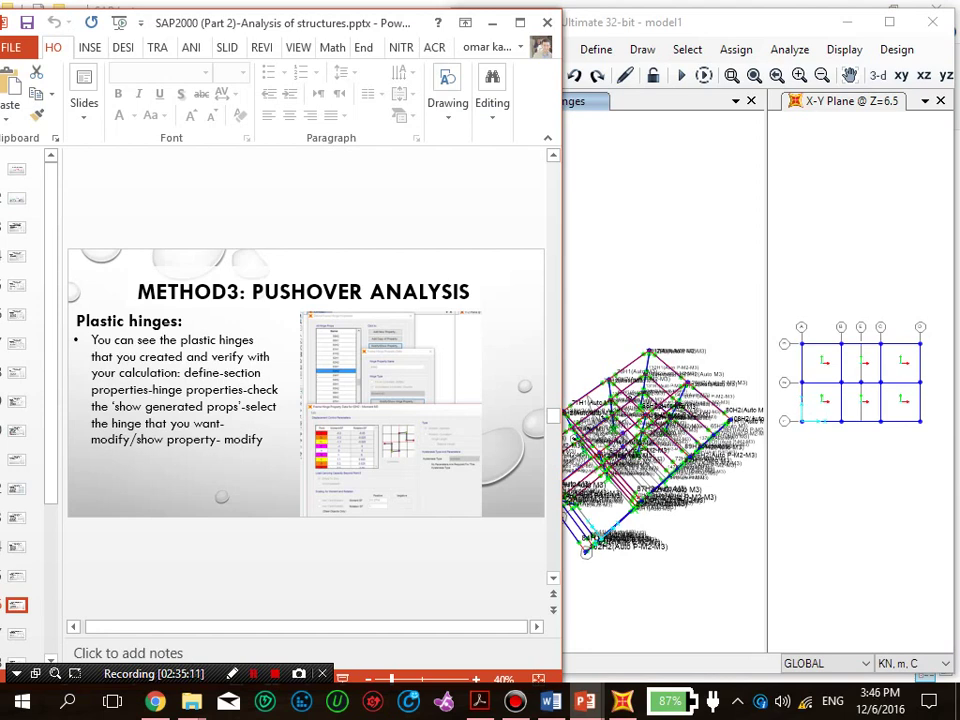
click(585, 549)
click(596, 49)
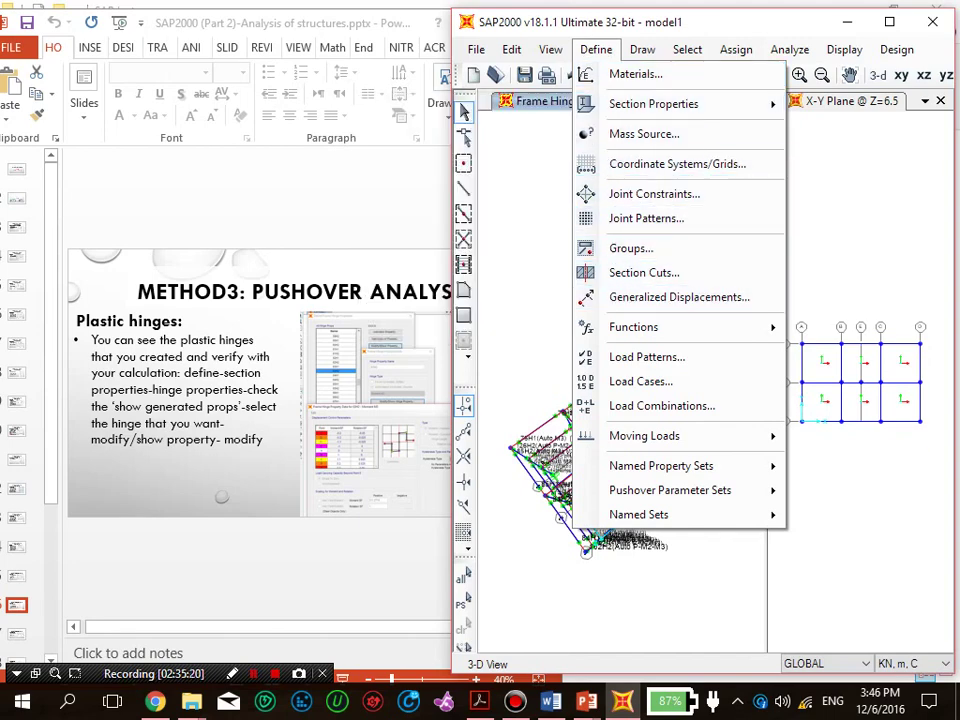
mouse_move(654, 104)
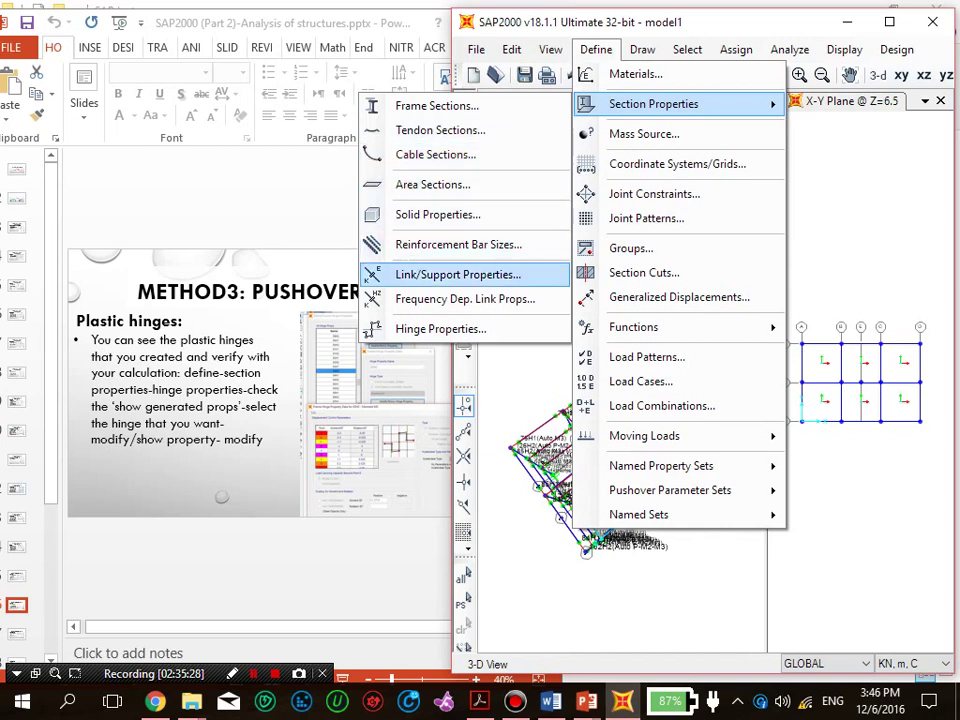
click(440, 328)
drag(284, 195, 609, 146)
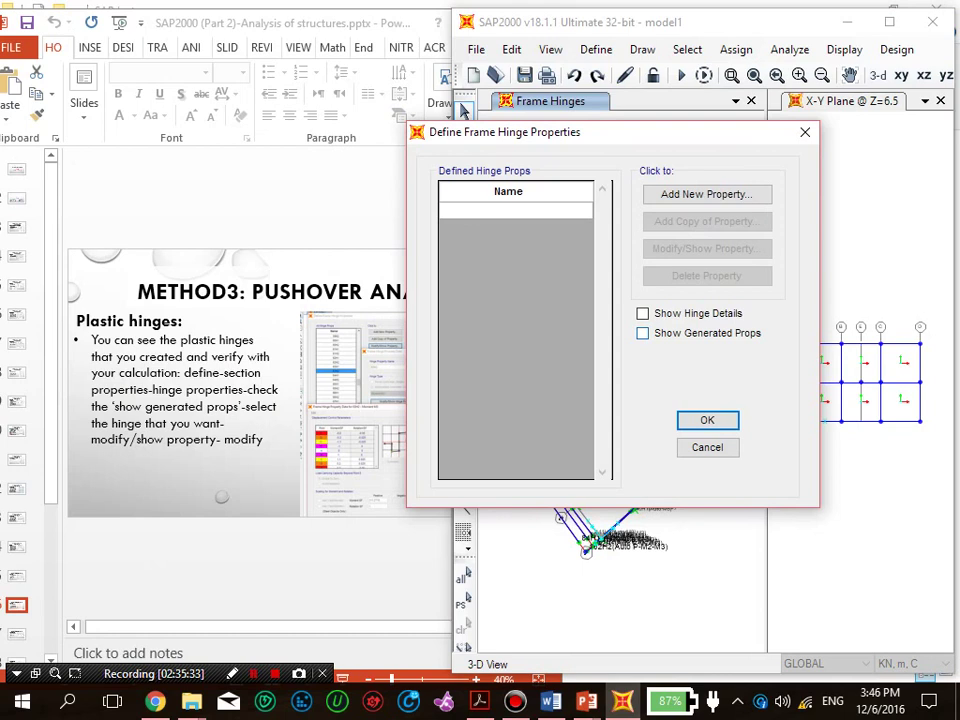
click(643, 333)
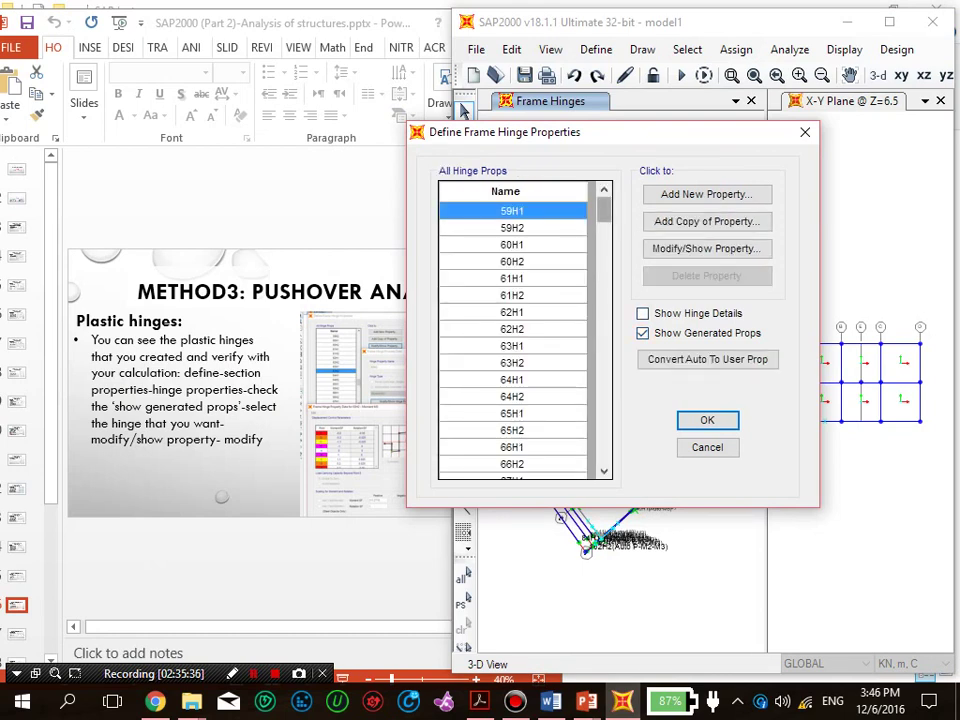
Step: Inspect the interacting P-M2-M3 property data of generated hinge 97H2 and return to the hinge list
drag(604, 210, 604, 353)
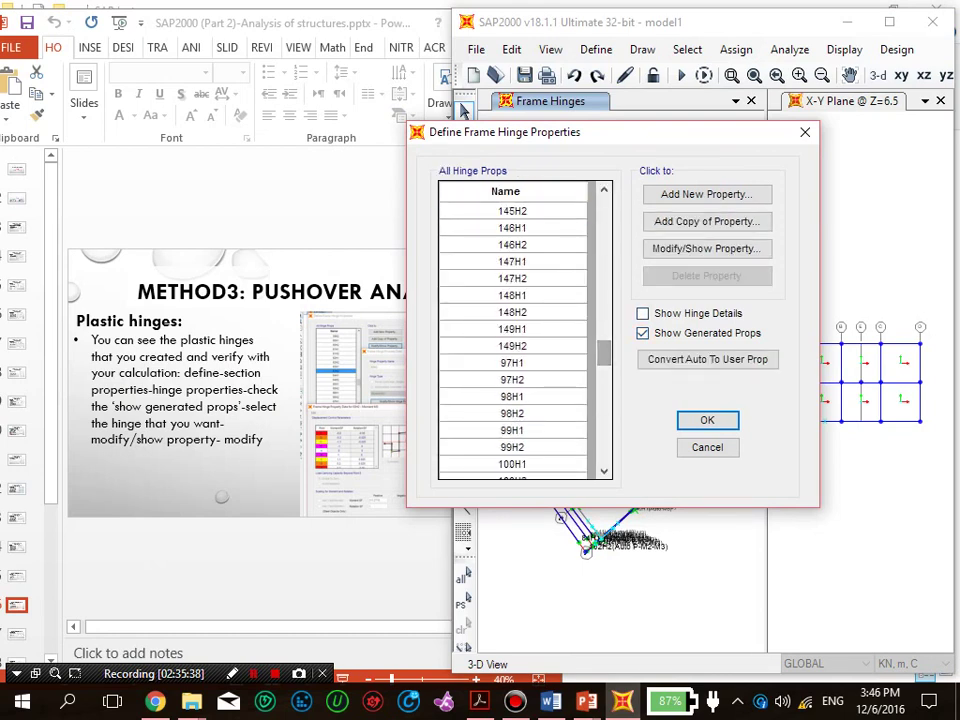
click(520, 380)
click(707, 249)
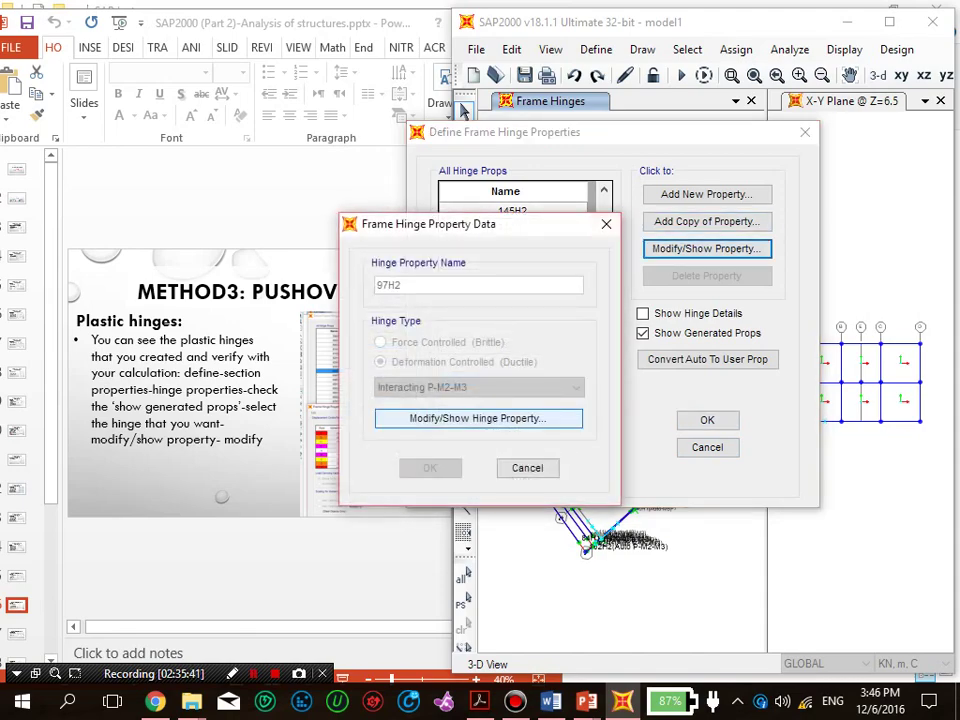
click(478, 418)
key(Escape)
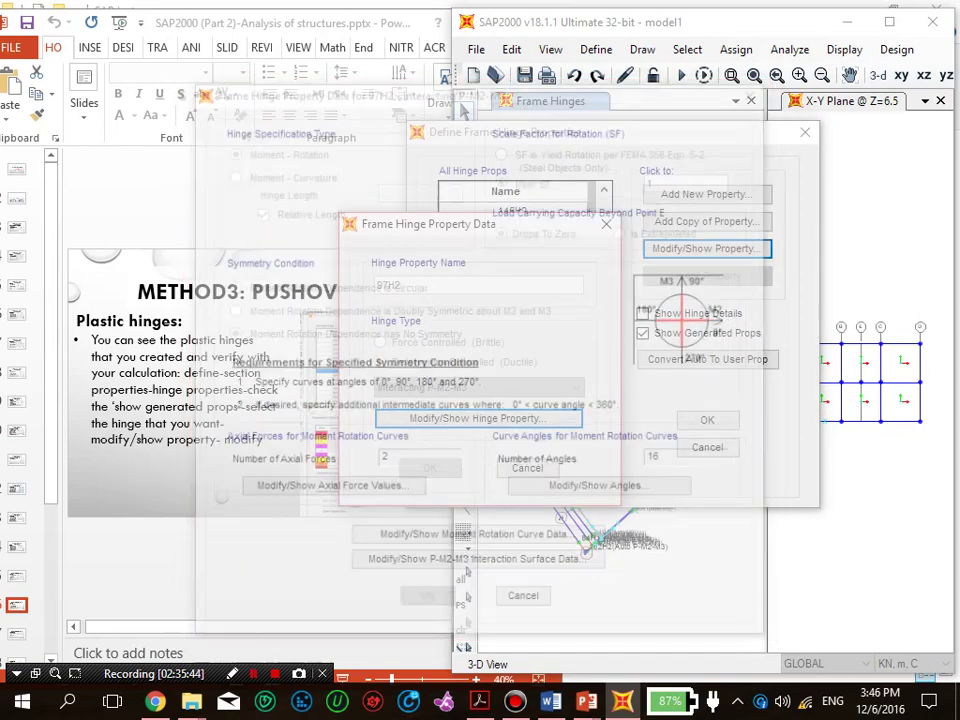
key(Escape)
Step: Examine the Moment M3 displacement control parameters and acceptance criteria of generated hinge 89H1 and close the hinge property definitions
drag(603, 351, 603, 301)
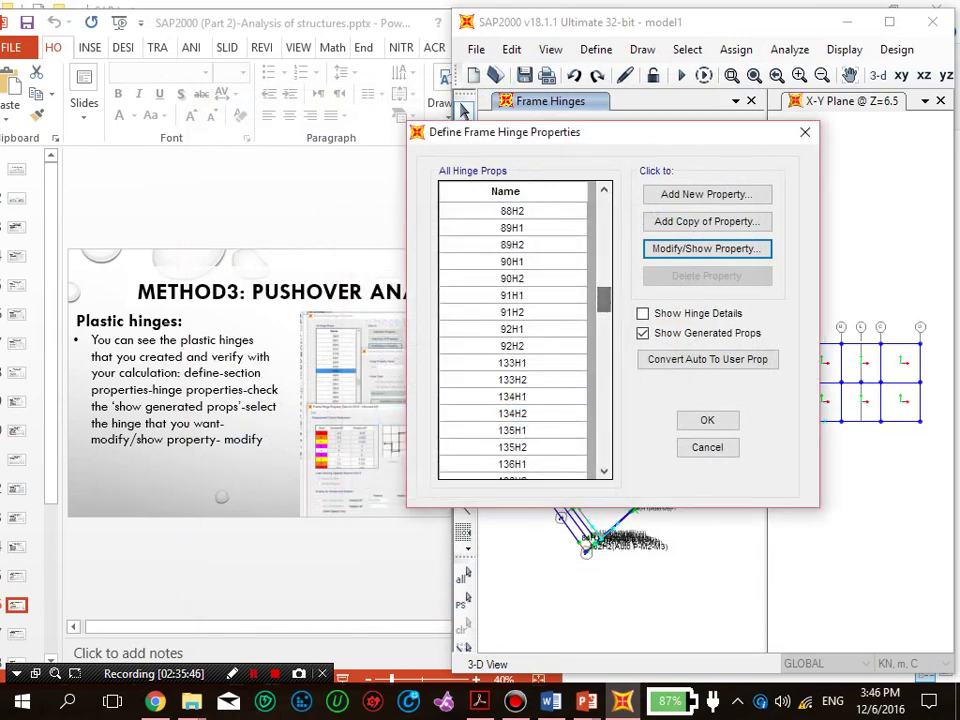
click(512, 228)
click(707, 249)
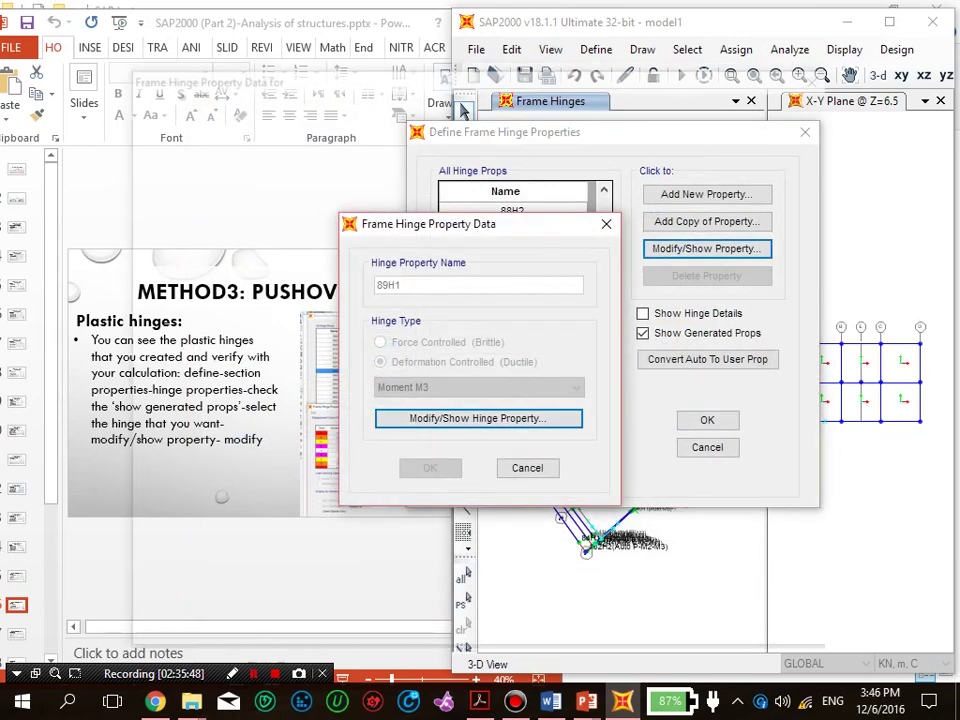
click(478, 418)
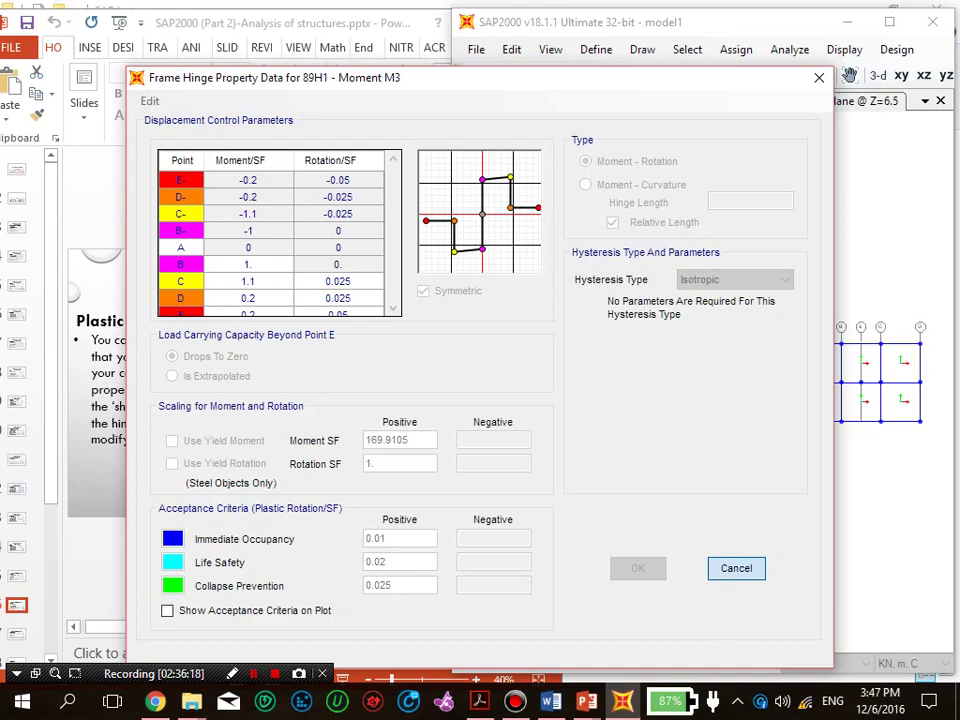
click(736, 568)
click(527, 465)
click(705, 418)
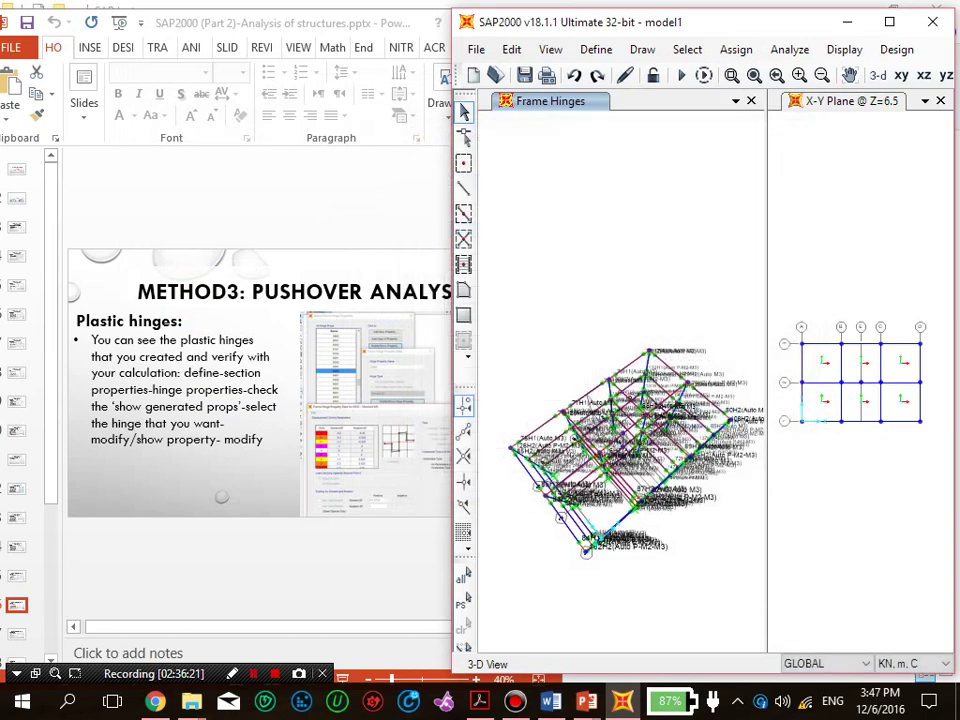
Step: Consult the PowerPoint slide on defining the pushover load pattern and open SAP2000's load pattern definitions beside it
click(411, 308)
scroll(411, 308, down, 1)
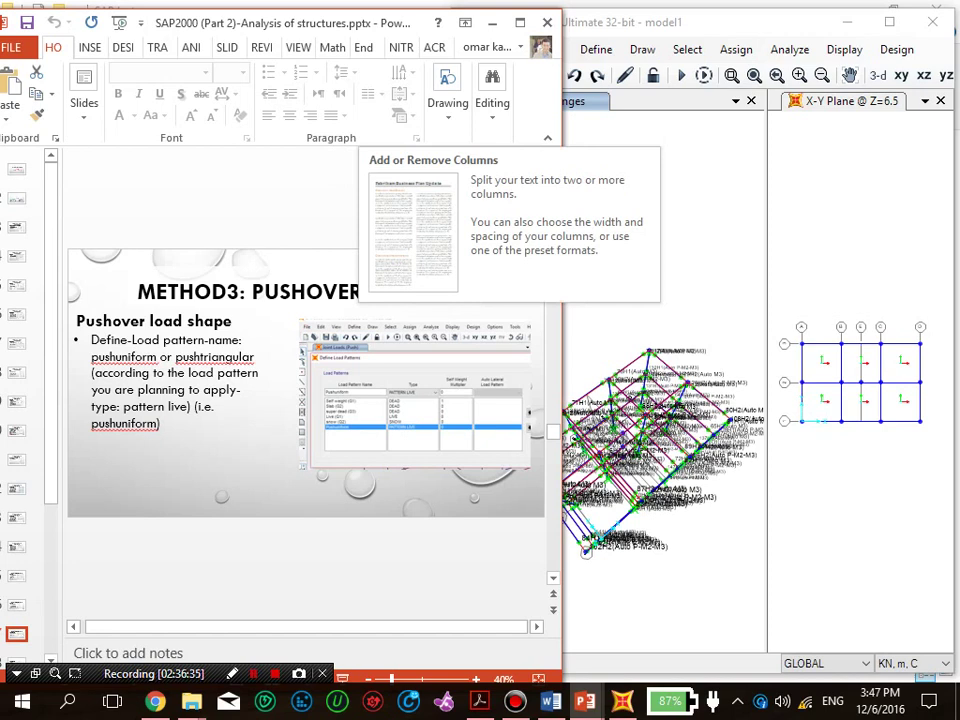
click(684, 48)
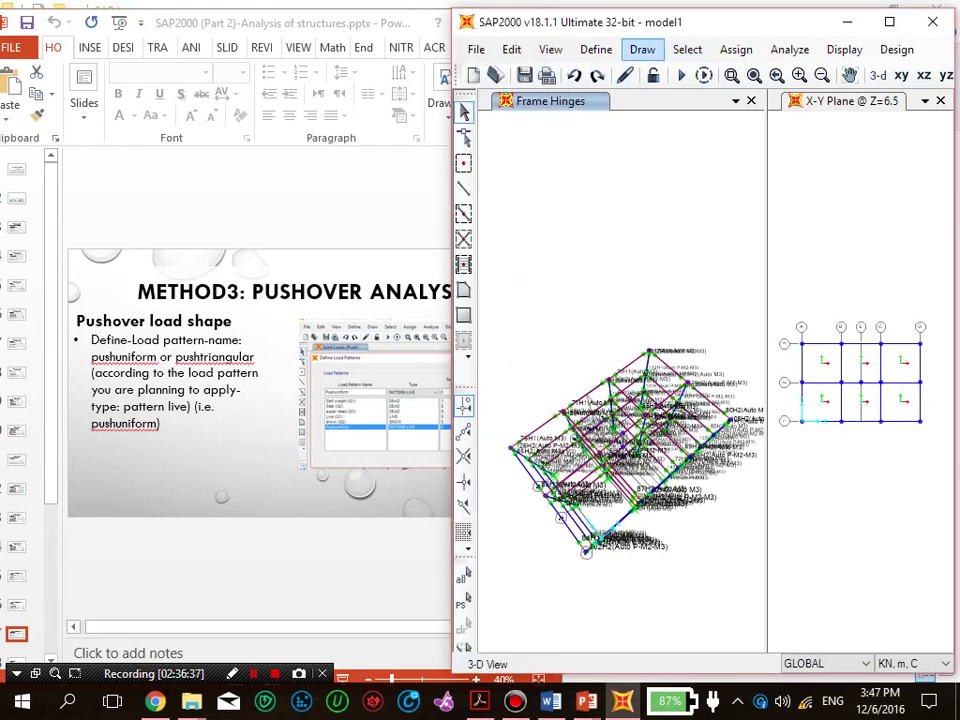
click(596, 49)
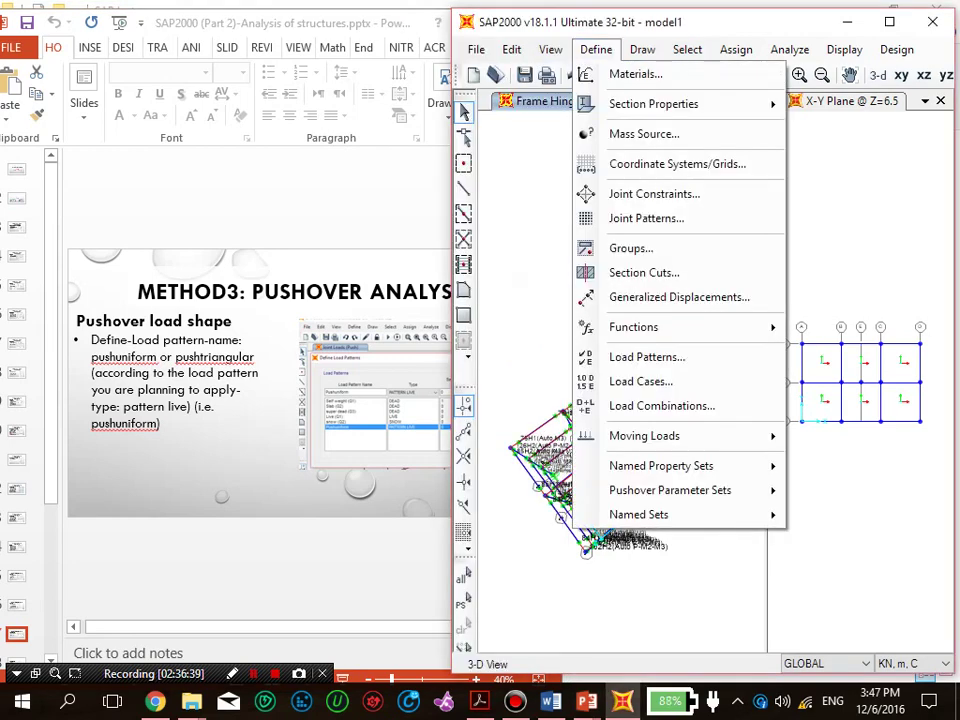
click(646, 357)
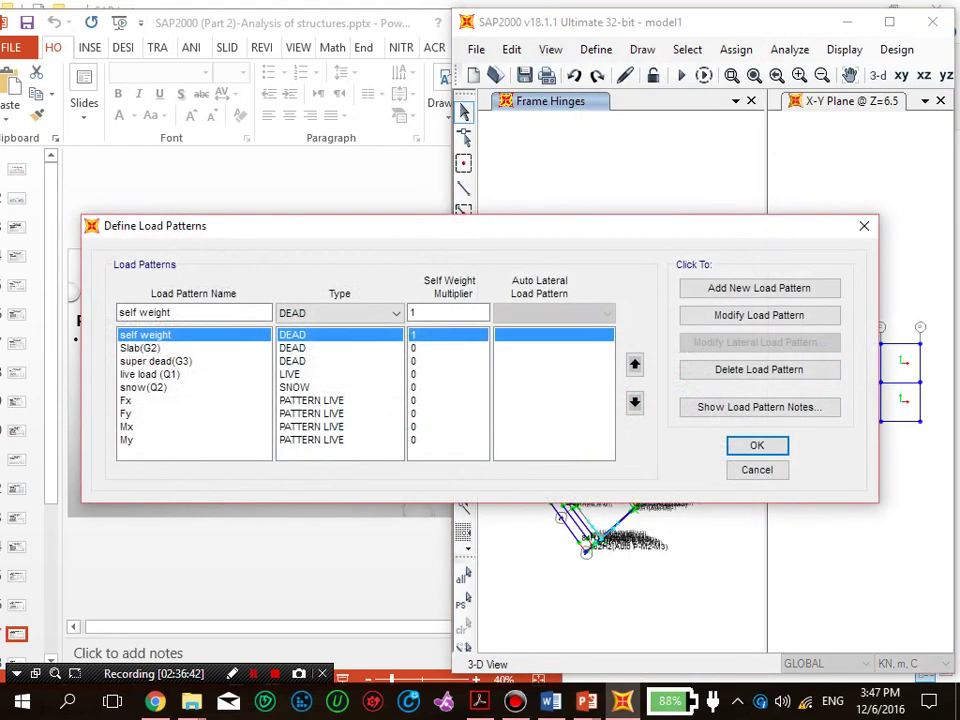
drag(546, 232, 944, 166)
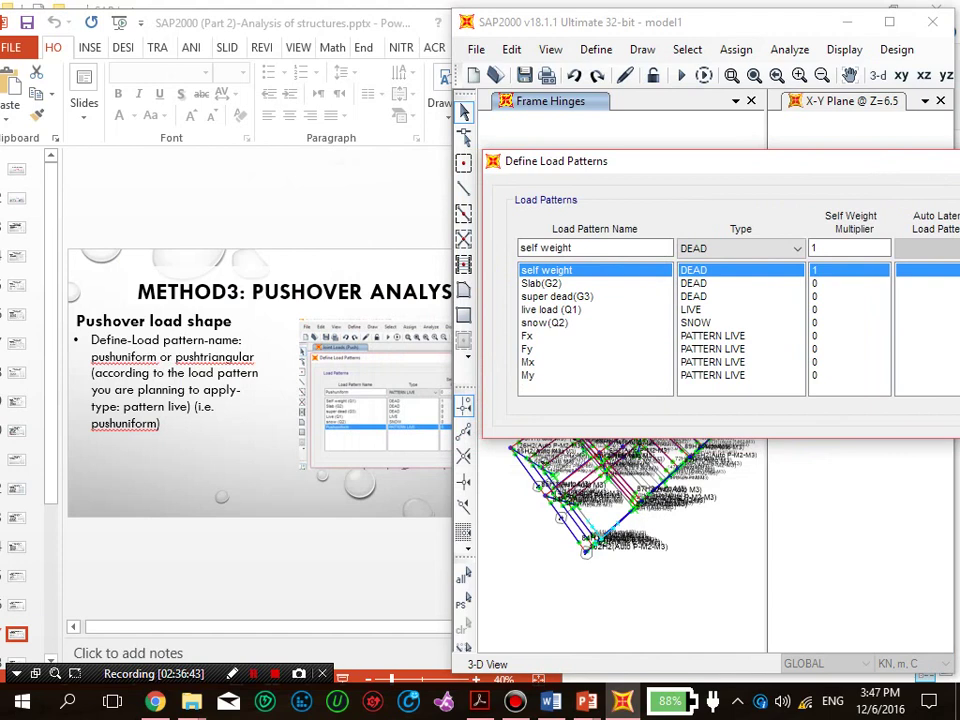
Step: Add a load pattern named Pushuniform of type PATTERN LIVE with a self weight multiplier of 0
drag(576, 248, 517, 248)
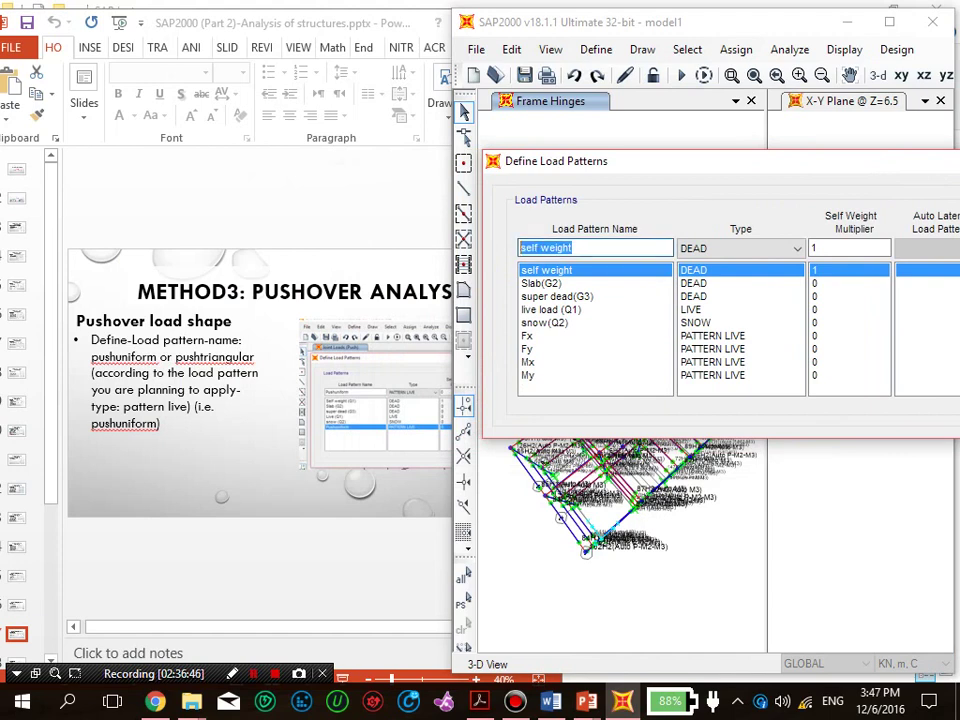
text(Push)
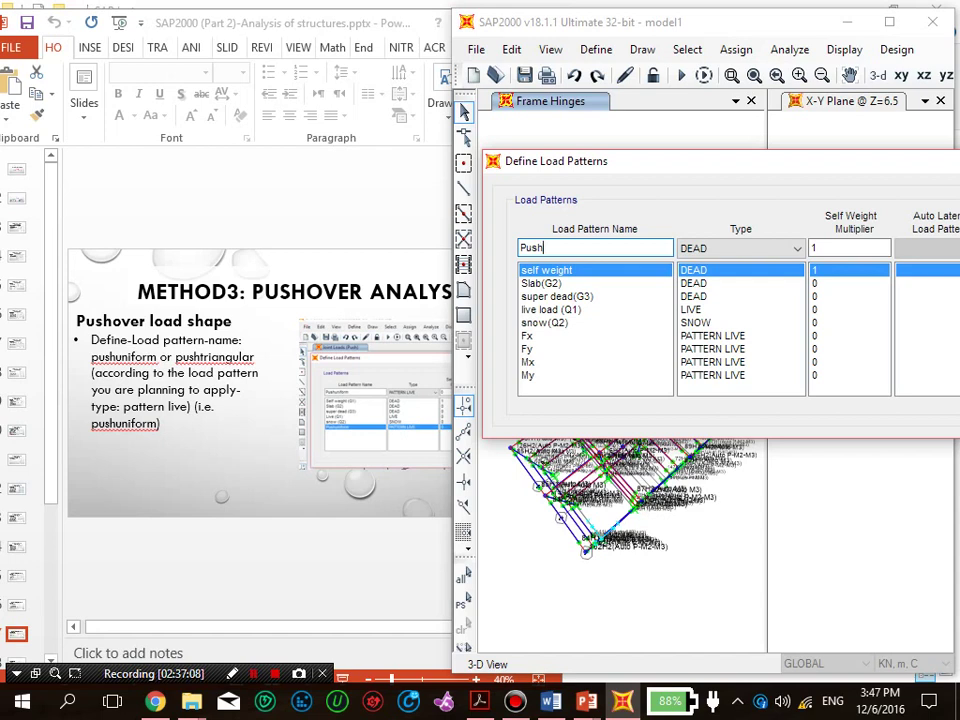
text(uniform)
drag(719, 167, 679, 171)
click(757, 252)
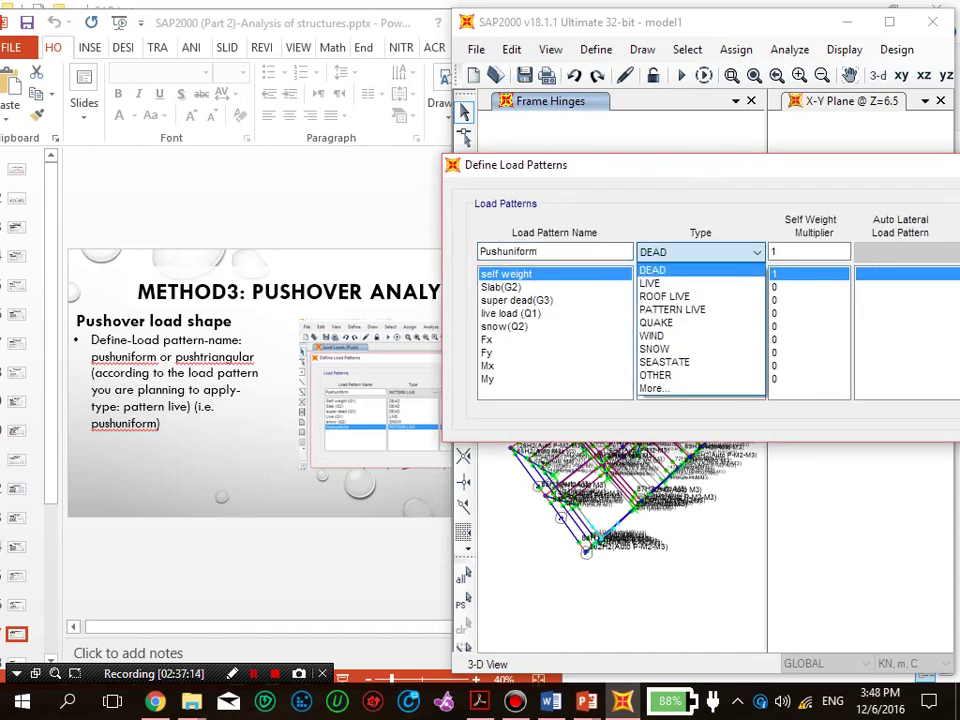
click(681, 309)
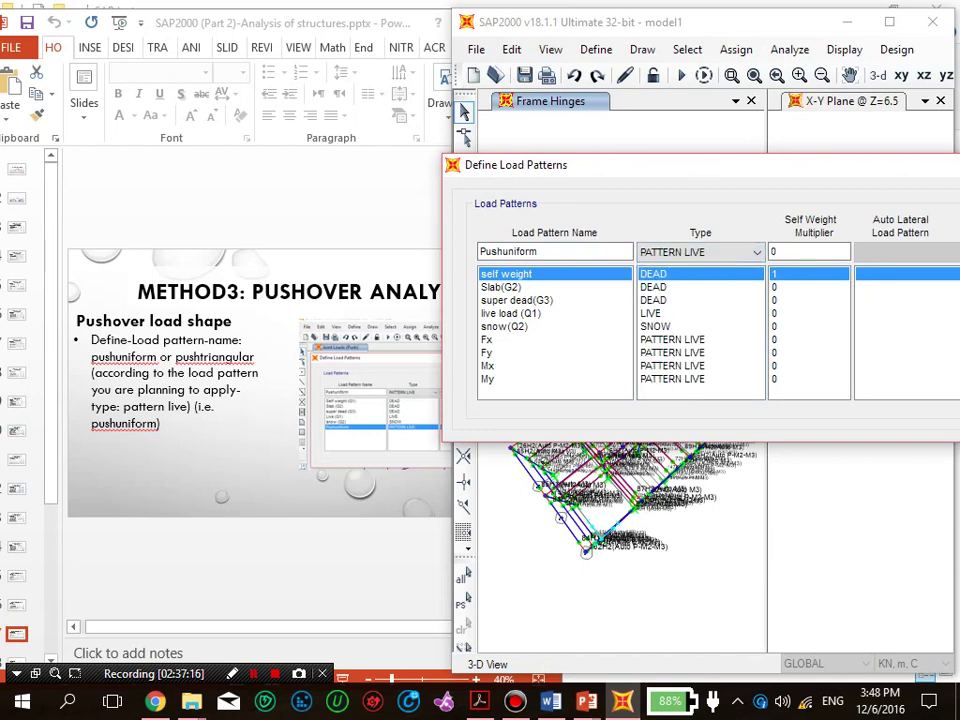
drag(759, 175, 493, 108)
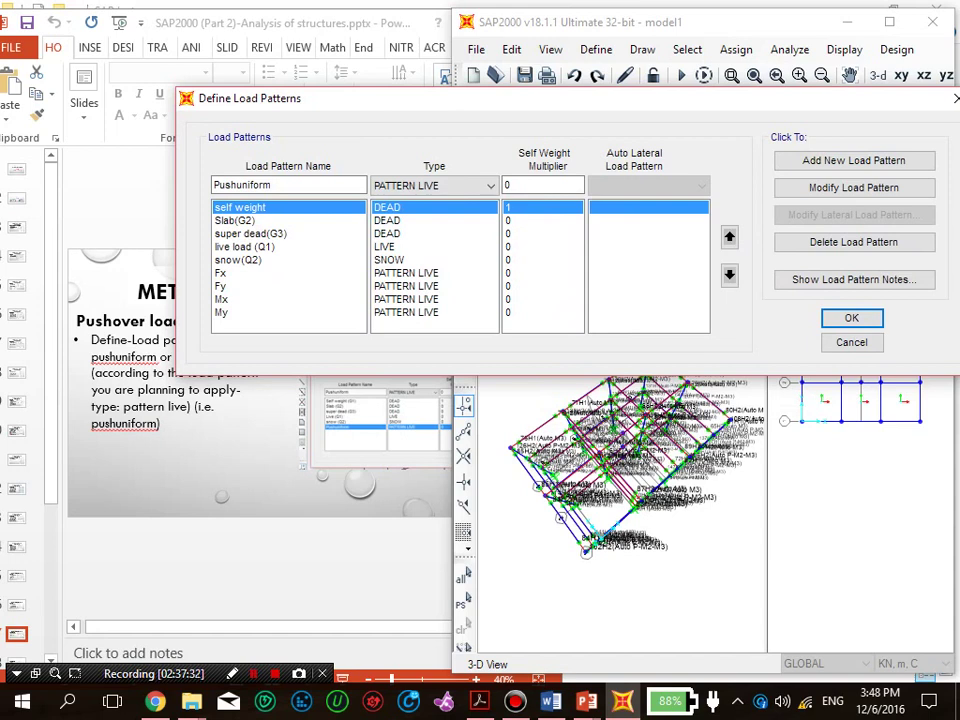
click(853, 160)
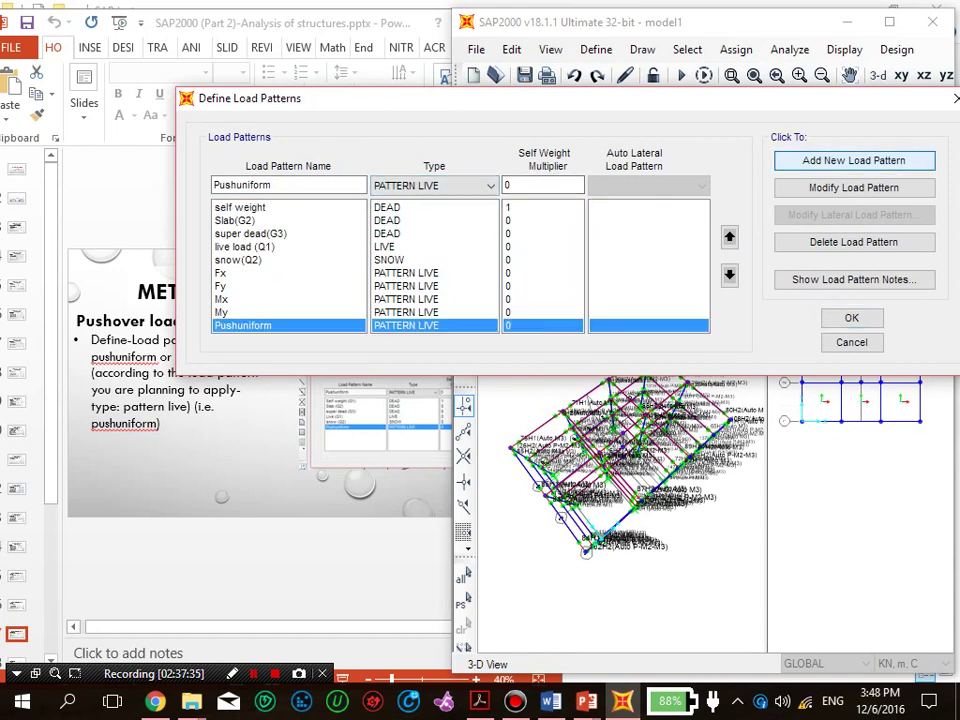
click(852, 318)
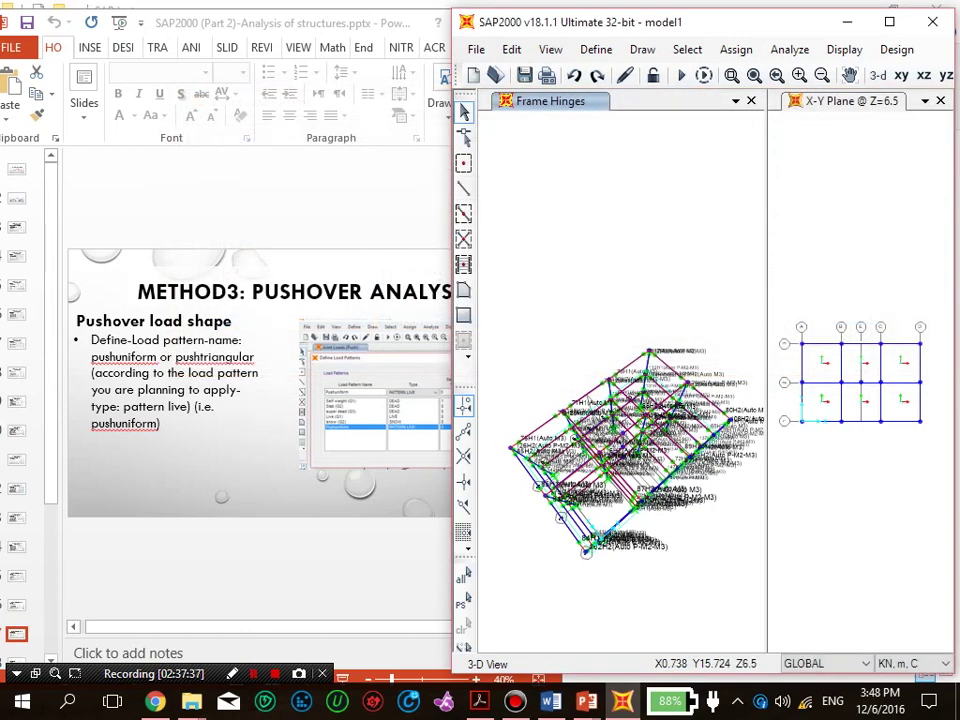
Step: Read the PowerPoint slide on assigning pushover joint loads and return to the SAP2000 model
click(16, 634)
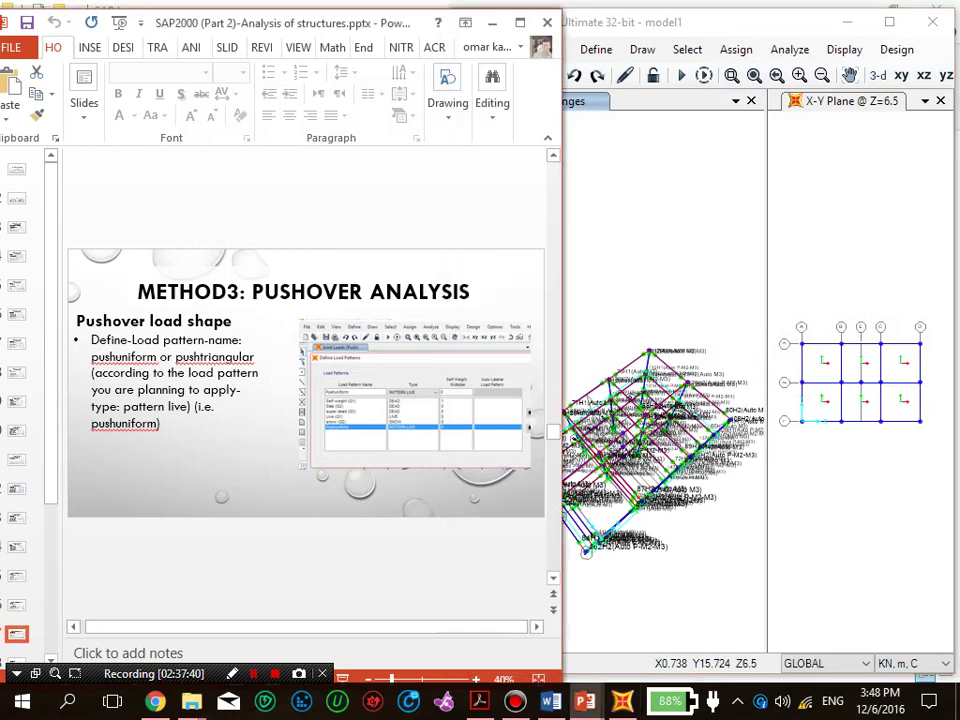
key(Down)
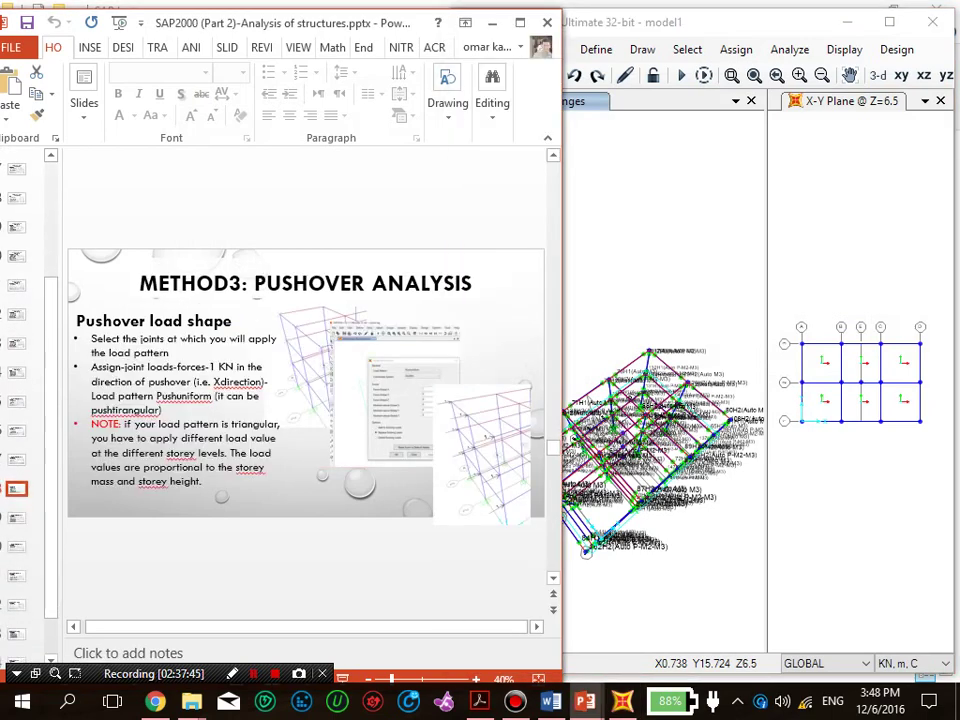
key(alt+Tab)
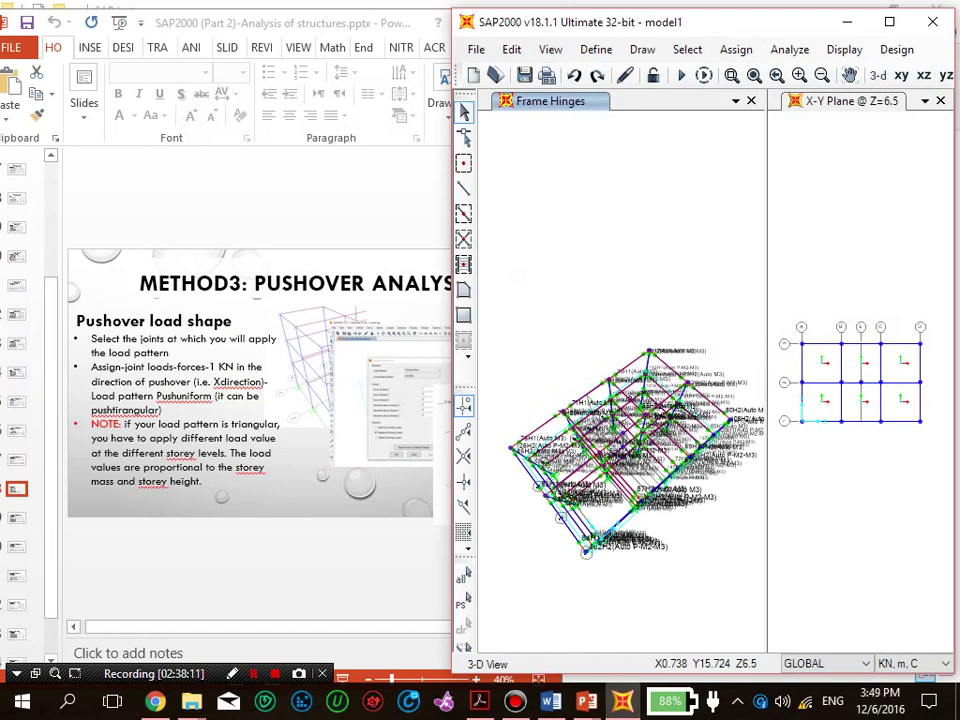
click(832, 252)
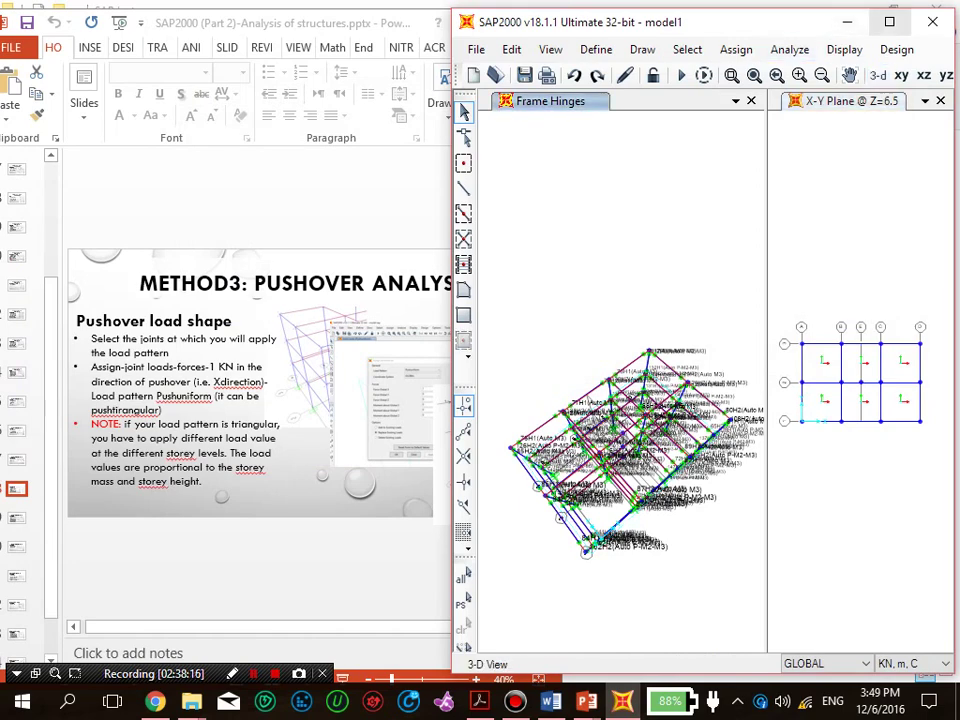
Step: Show the undeformed shape in the 3-D view and rotate the frame so the joints of every storey along grid A are distinguishable
double_click(650, 18)
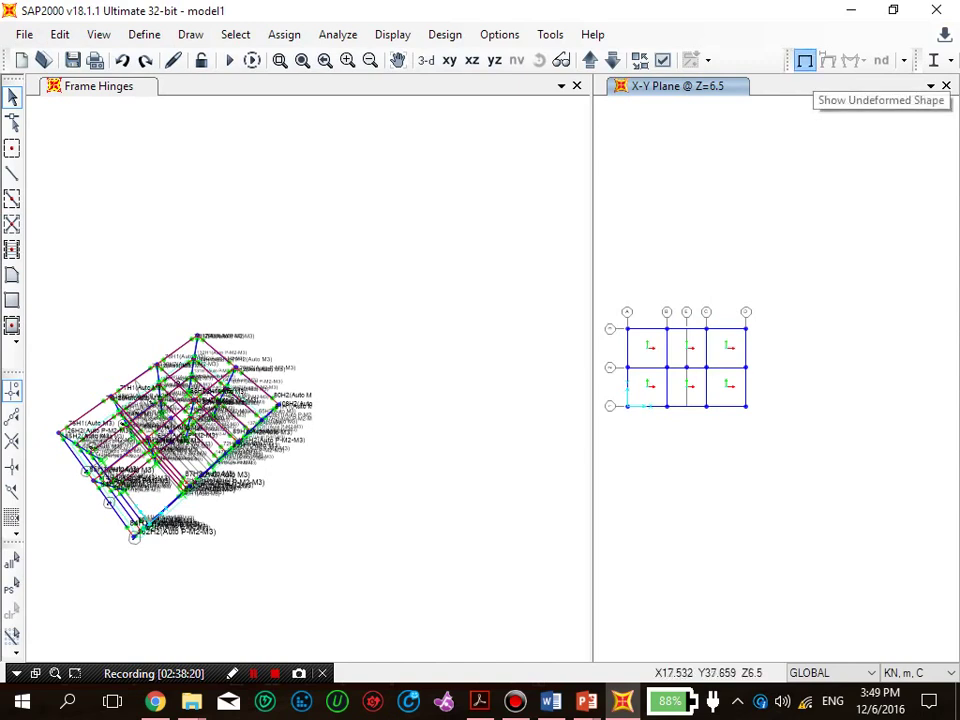
click(806, 62)
click(148, 505)
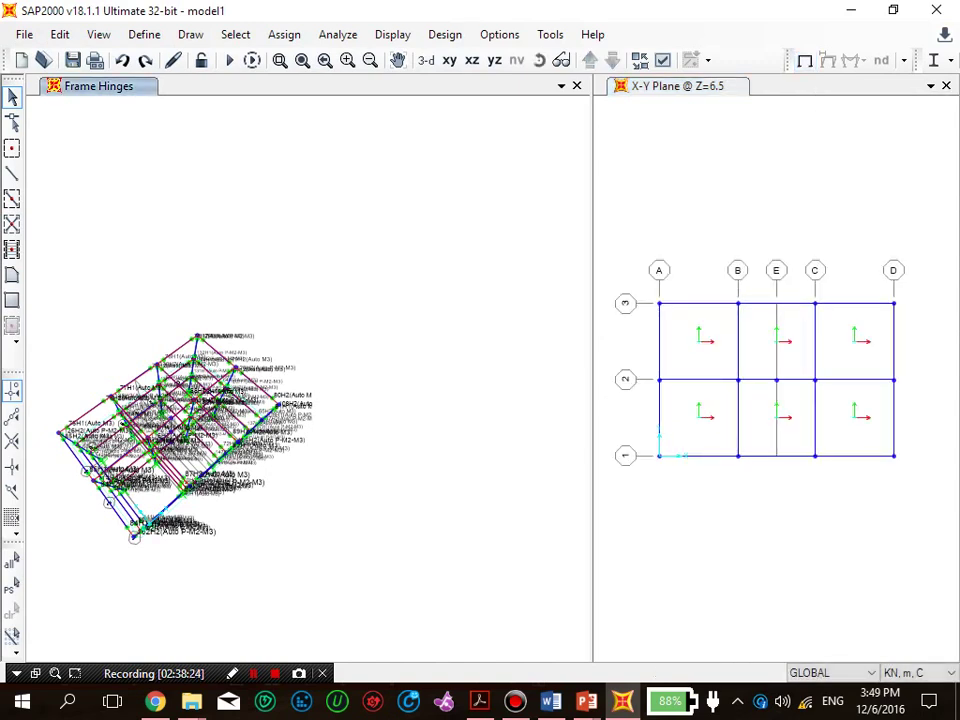
click(806, 62)
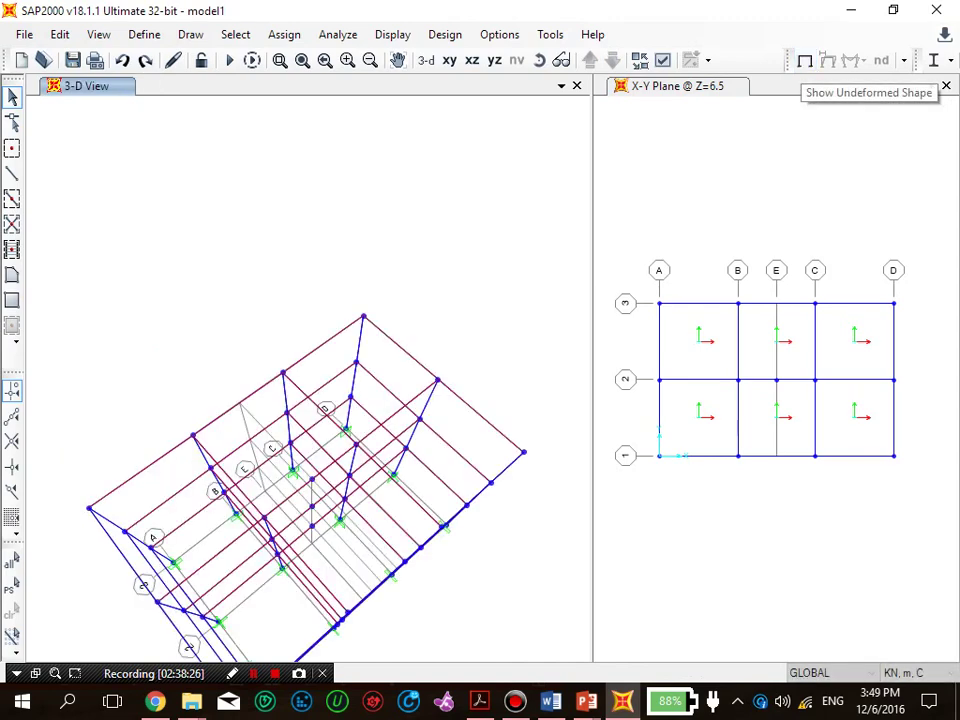
middle_drag(340, 440, 437, 299)
click(539, 61)
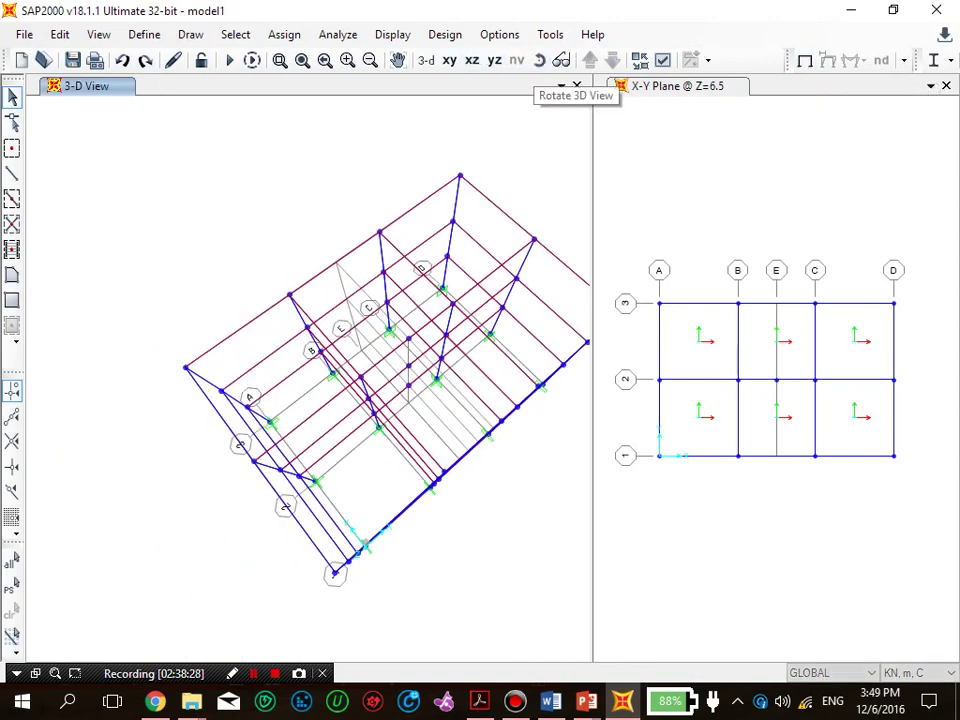
drag(345, 420, 350, 200)
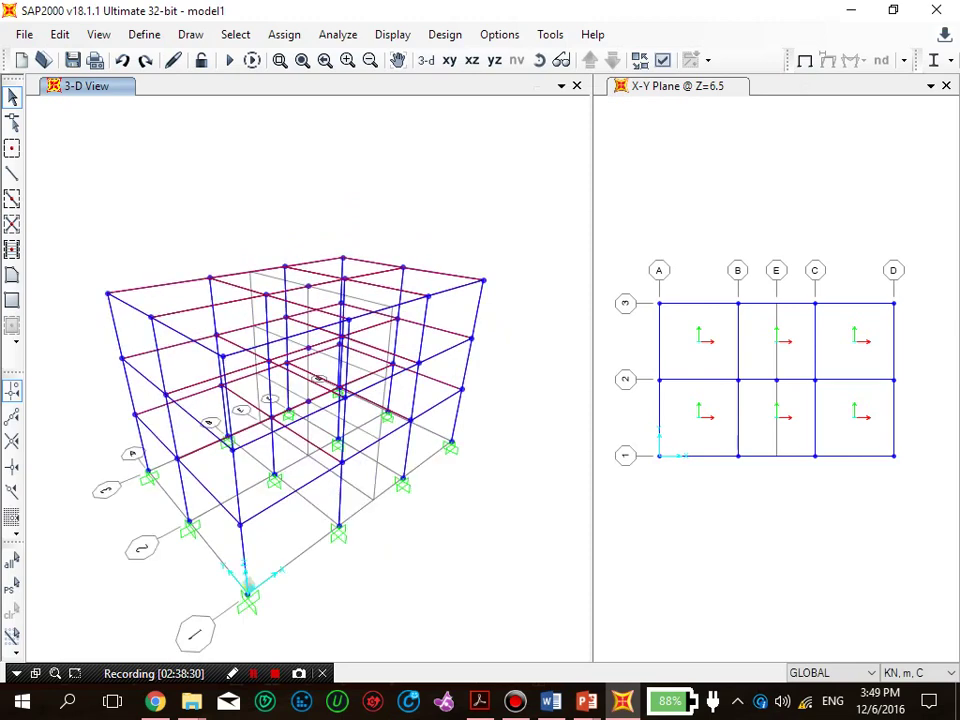
click(284, 34)
mouse_move(308, 59)
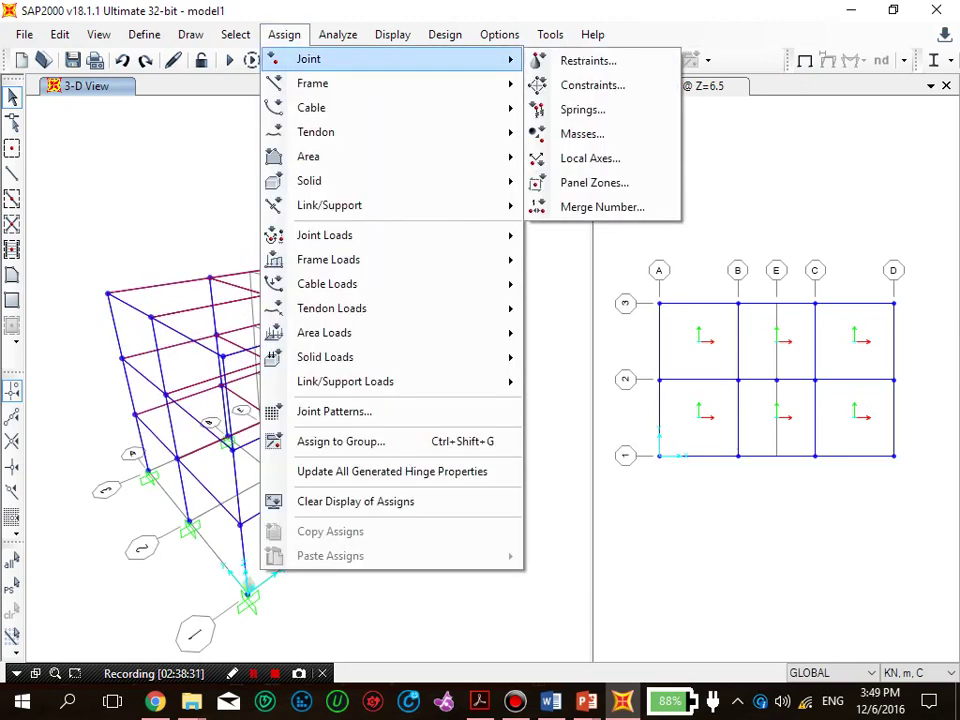
key(Escape)
key(Escape)
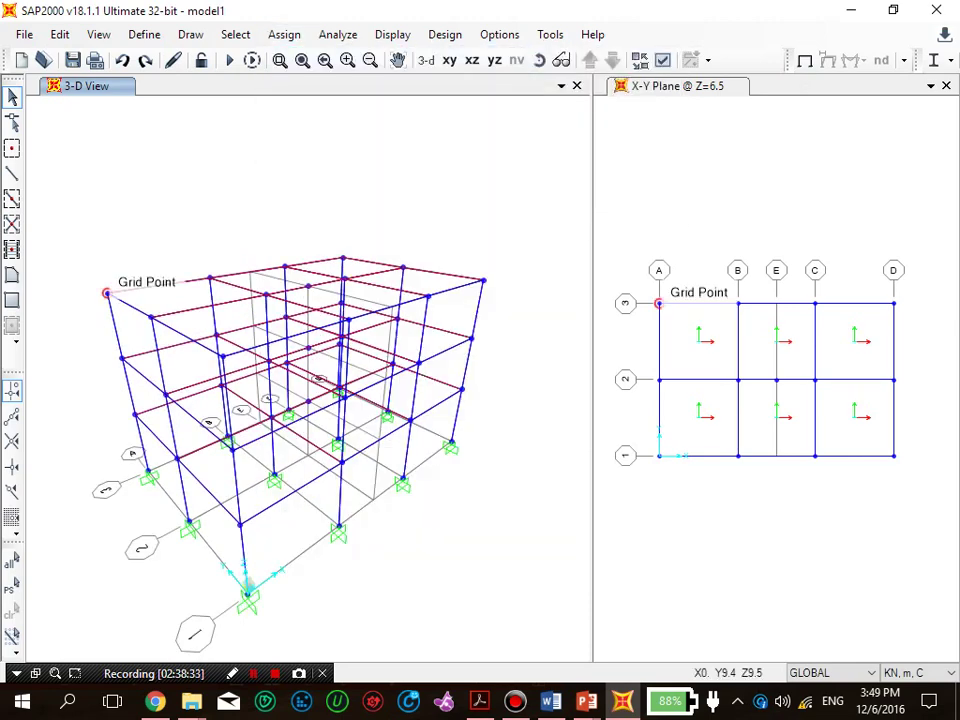
Step: Select the joints on grid line A at all three storey levels, where it meets grids 1, 2 and 3
click(107, 293)
click(151, 318)
click(223, 356)
click(122, 358)
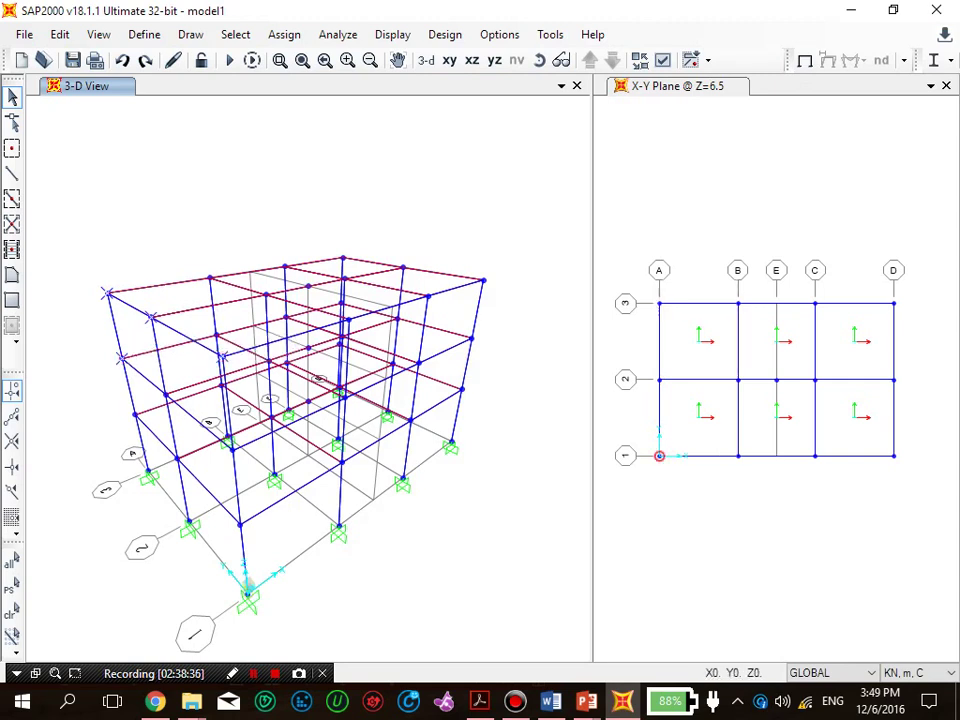
click(165, 395)
click(233, 449)
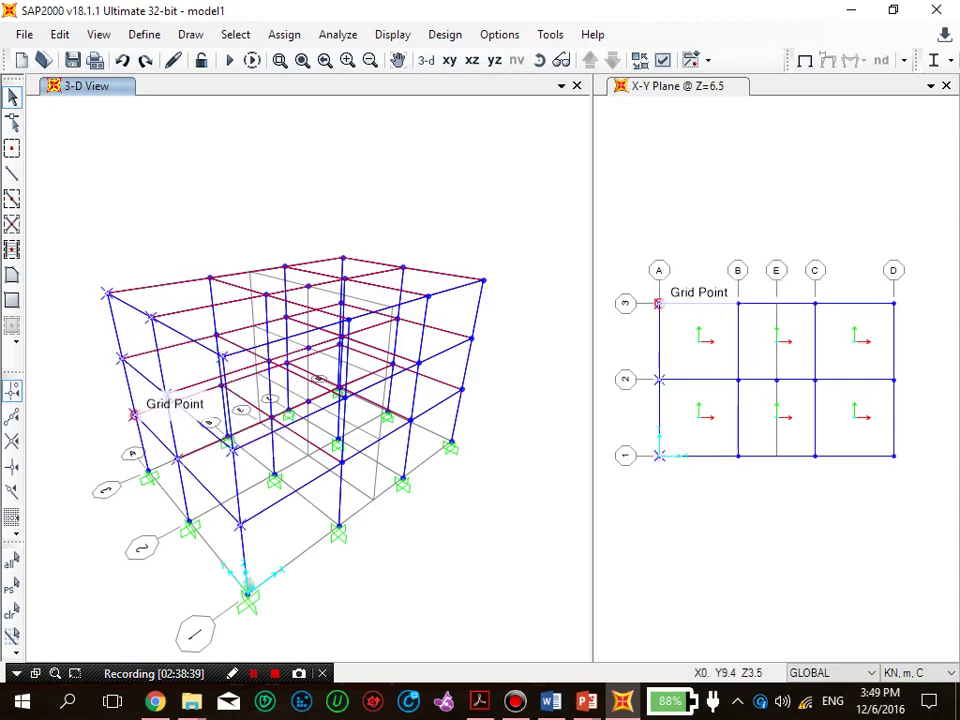
Step: Assign a 1 kN joint force in the Global X direction to the selected joints under load pattern Pushuniform
click(284, 34)
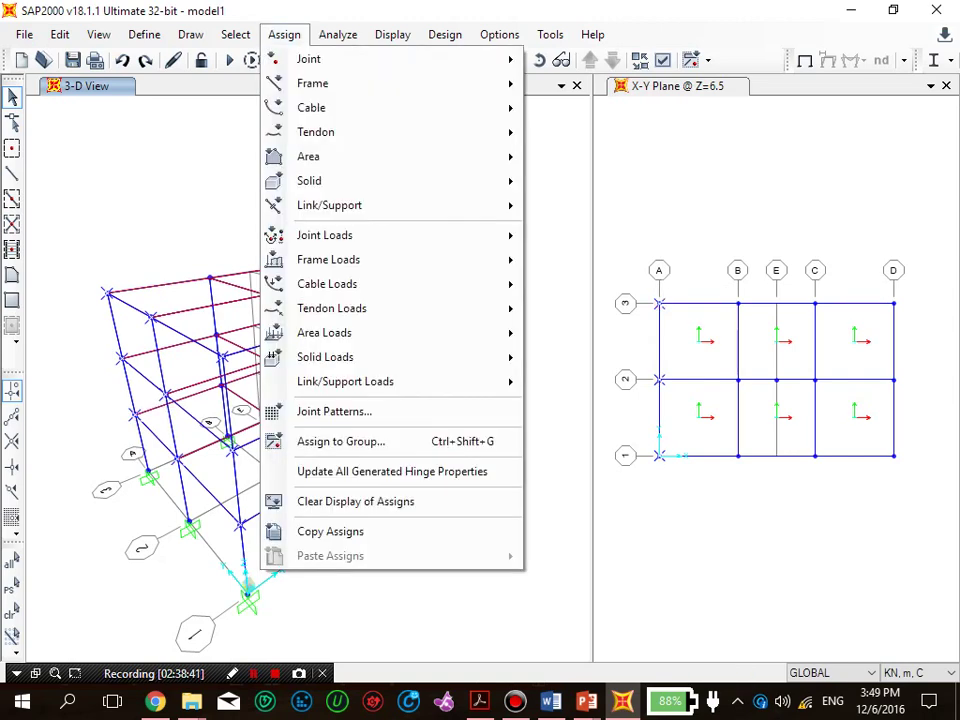
mouse_move(324, 235)
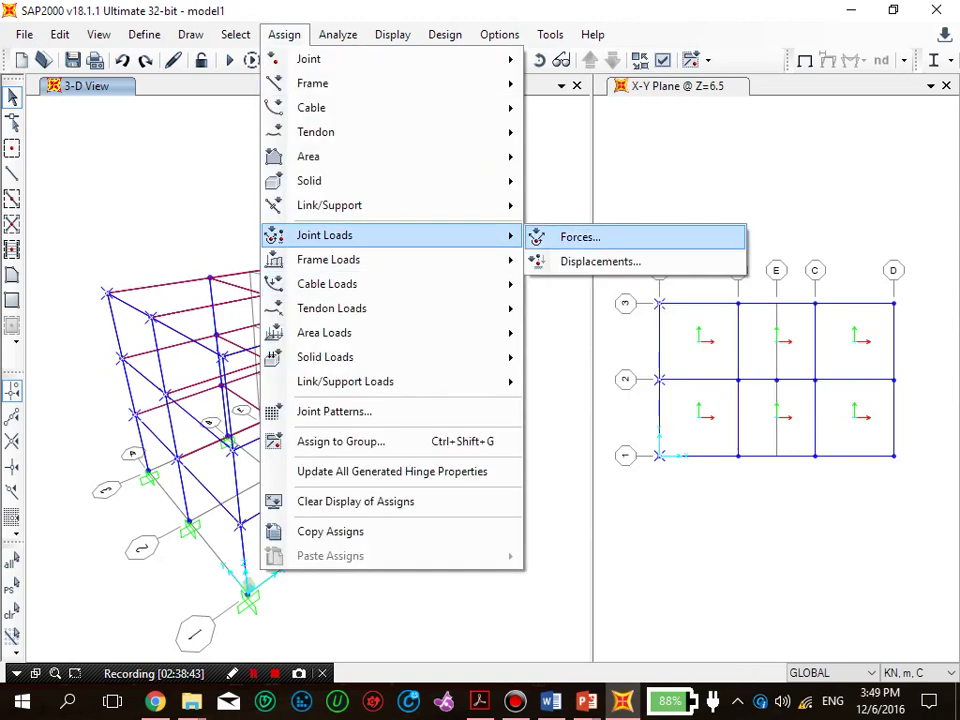
click(580, 237)
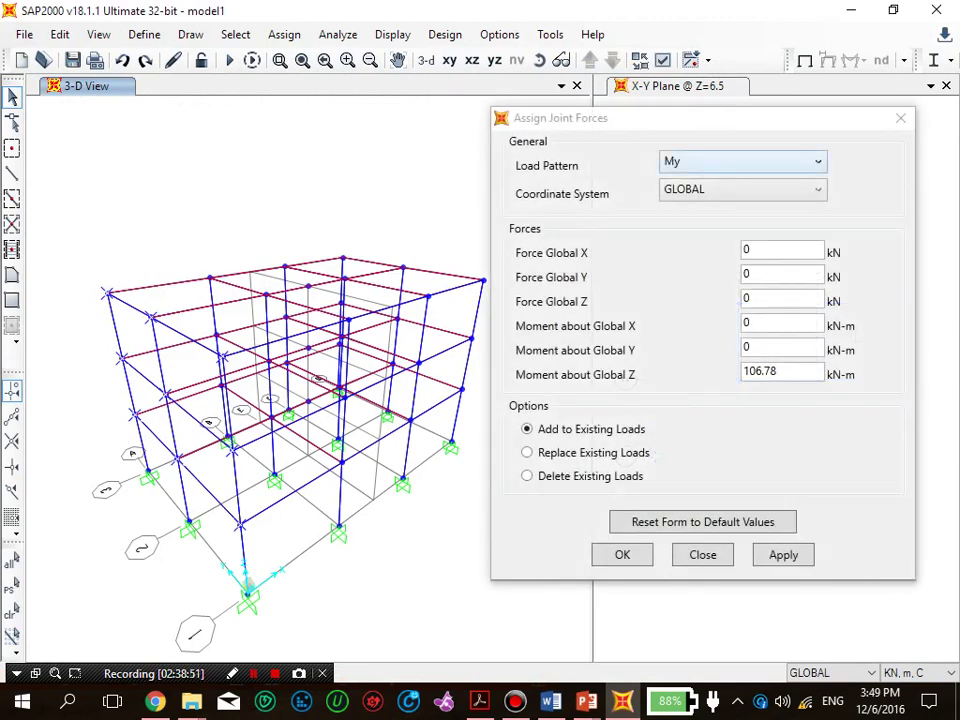
click(744, 162)
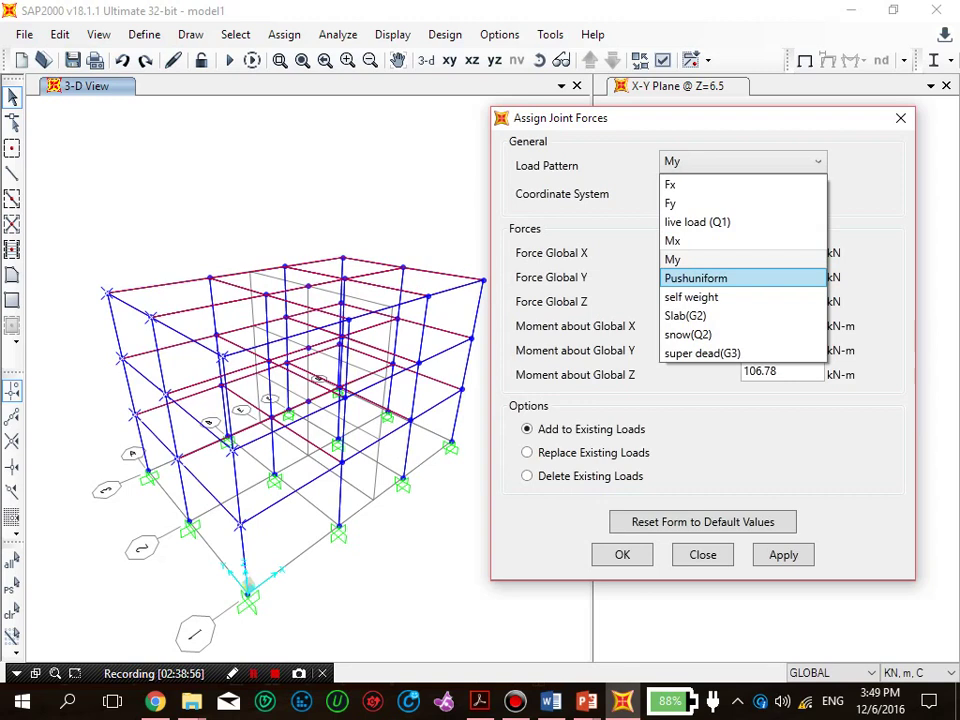
key(Return)
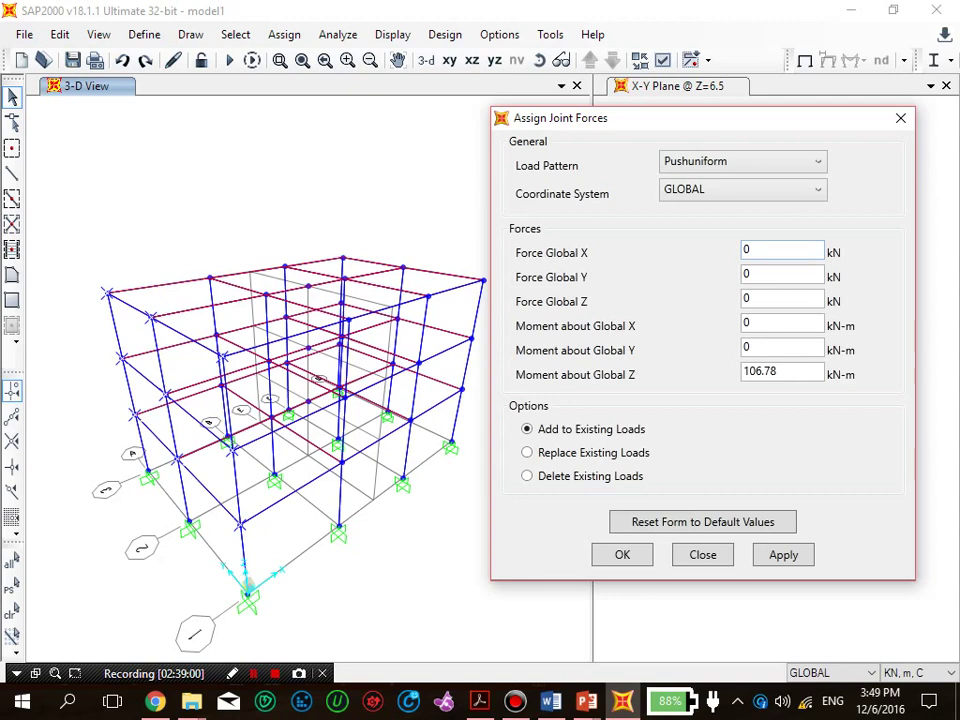
double_click(747, 250)
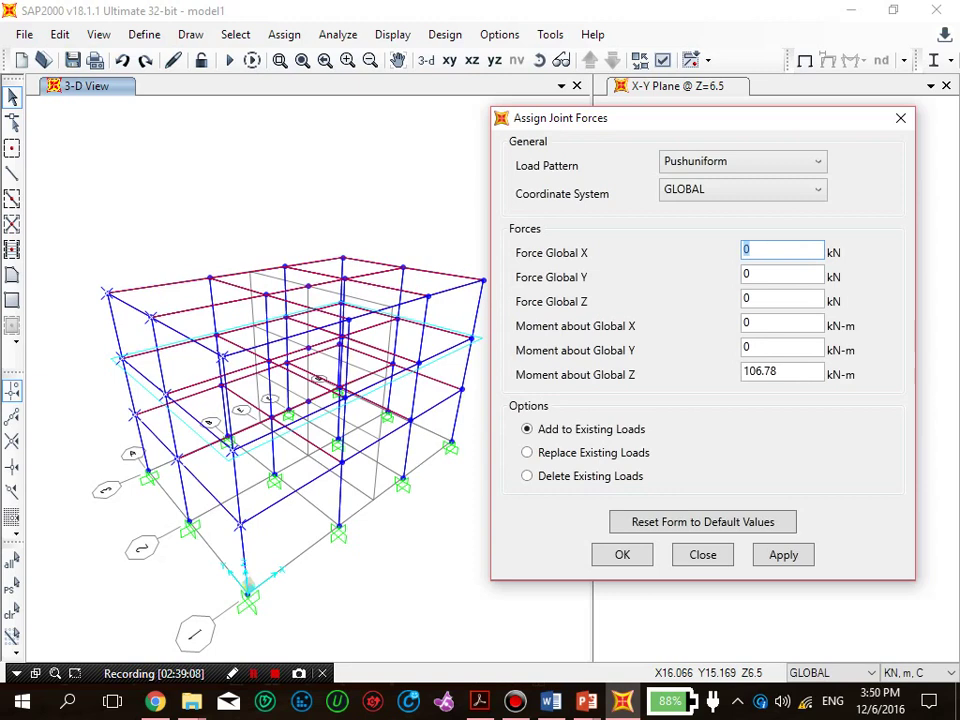
text(1)
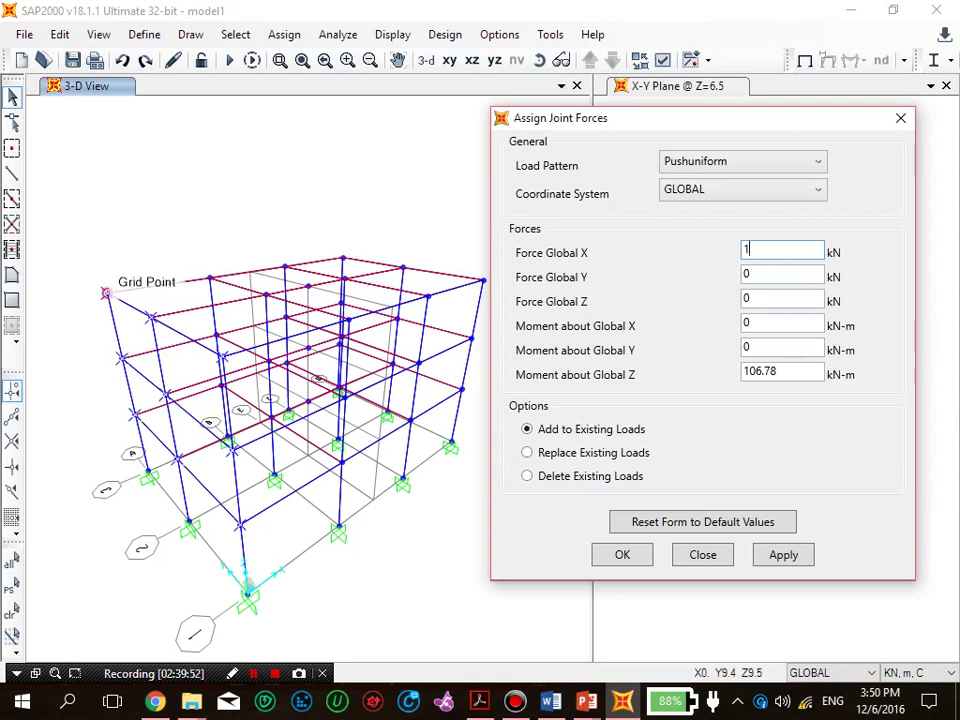
click(106, 292)
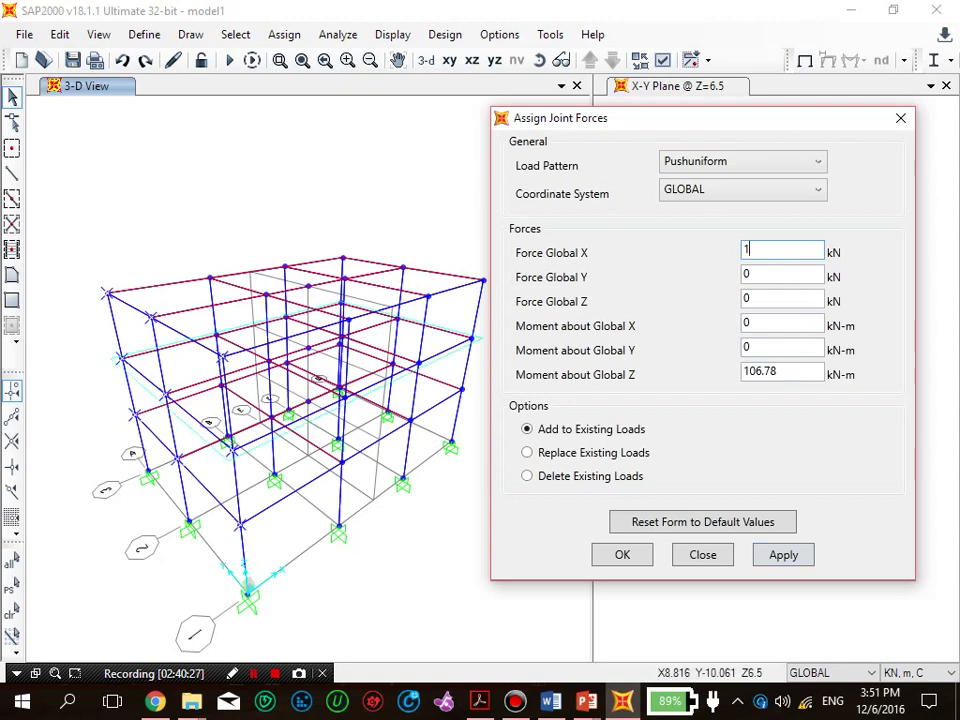
click(783, 554)
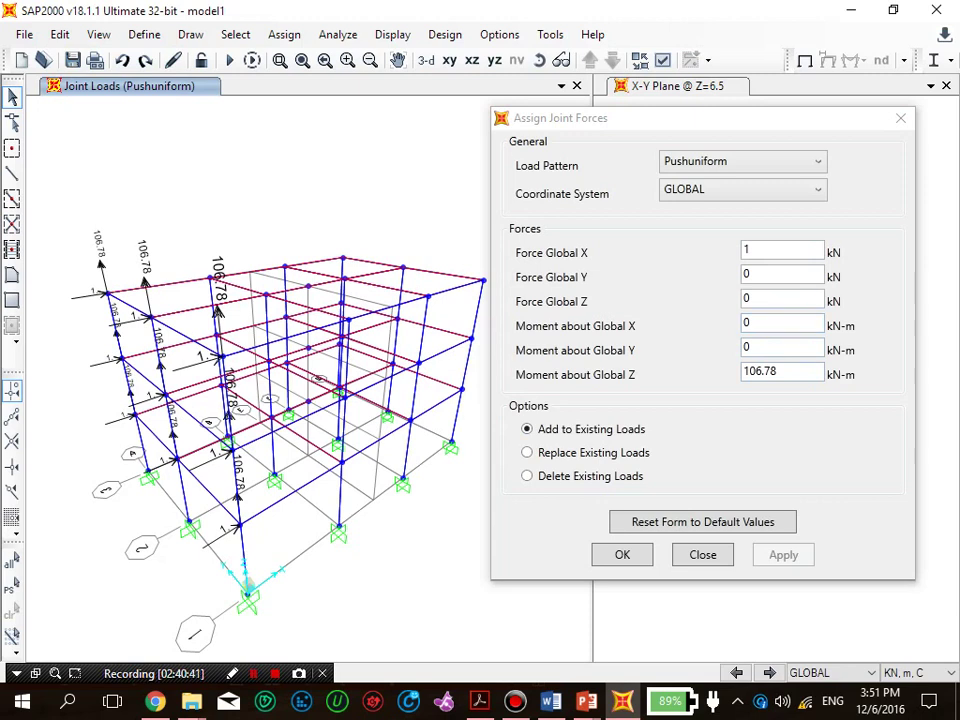
Step: Reselect the loaded joints and replace their existing Pushuniform loads, setting the moment about Global Z to 0 and keeping 1 kN in Global X
double_click(765, 371)
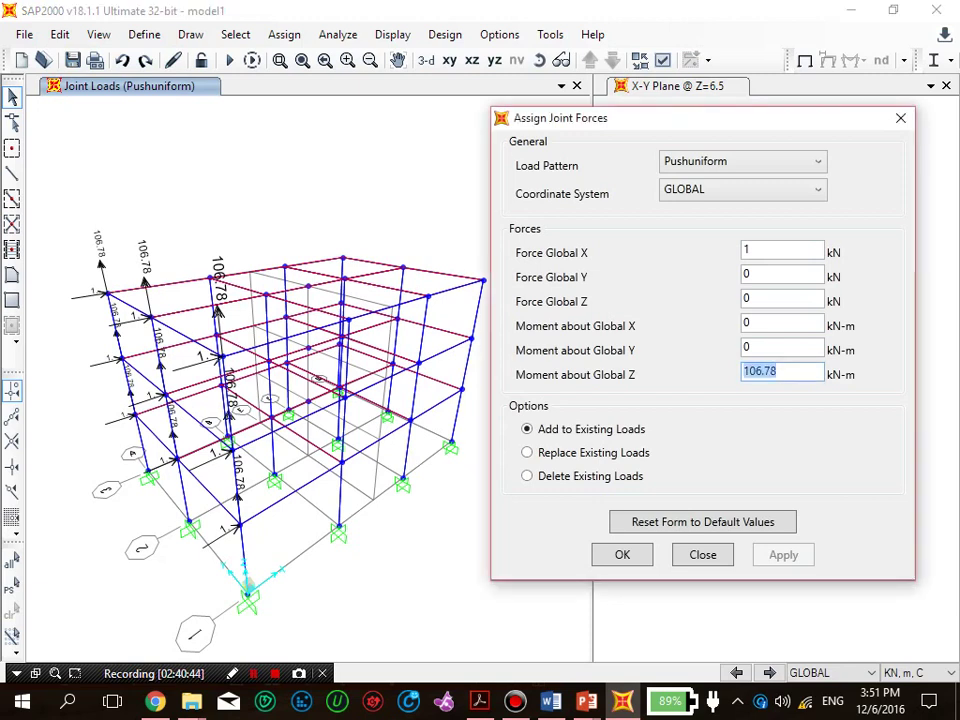
text(0)
click(527, 452)
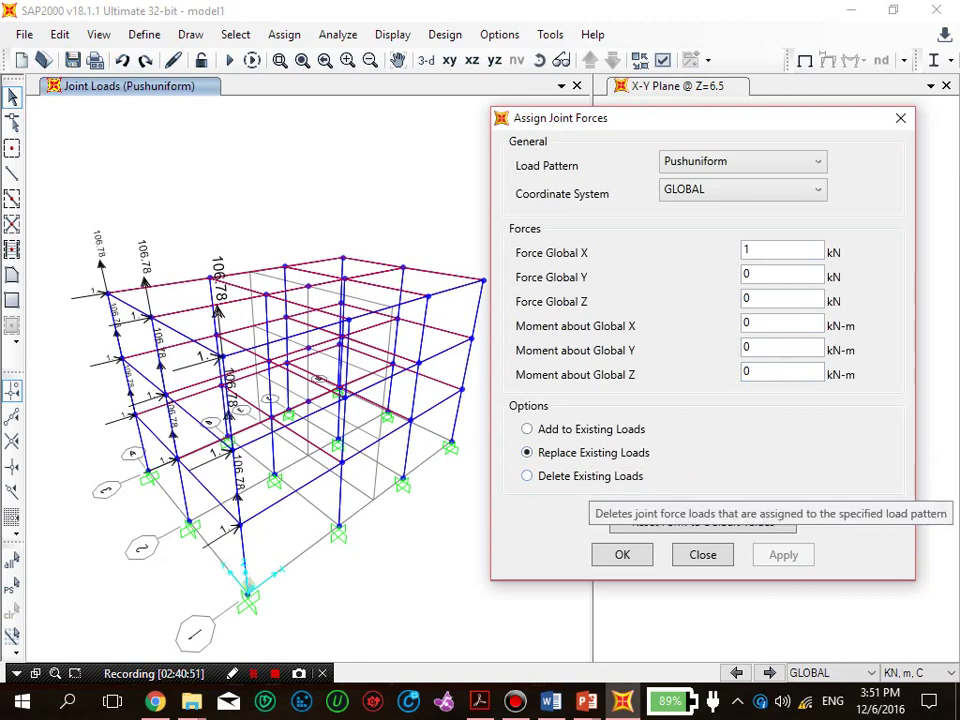
double_click(748, 372)
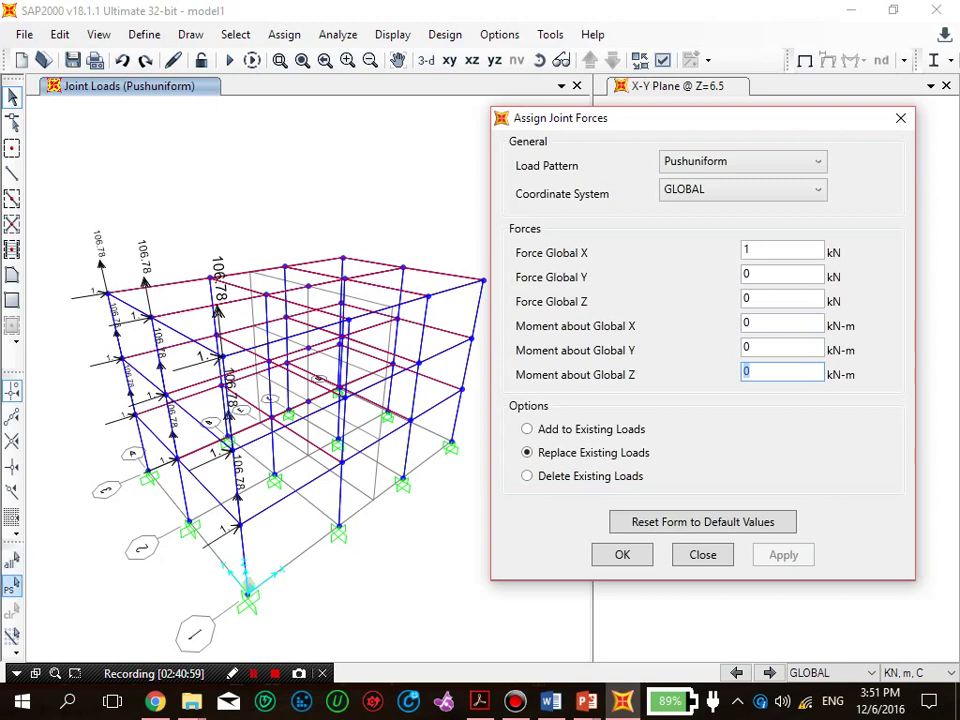
click(12, 587)
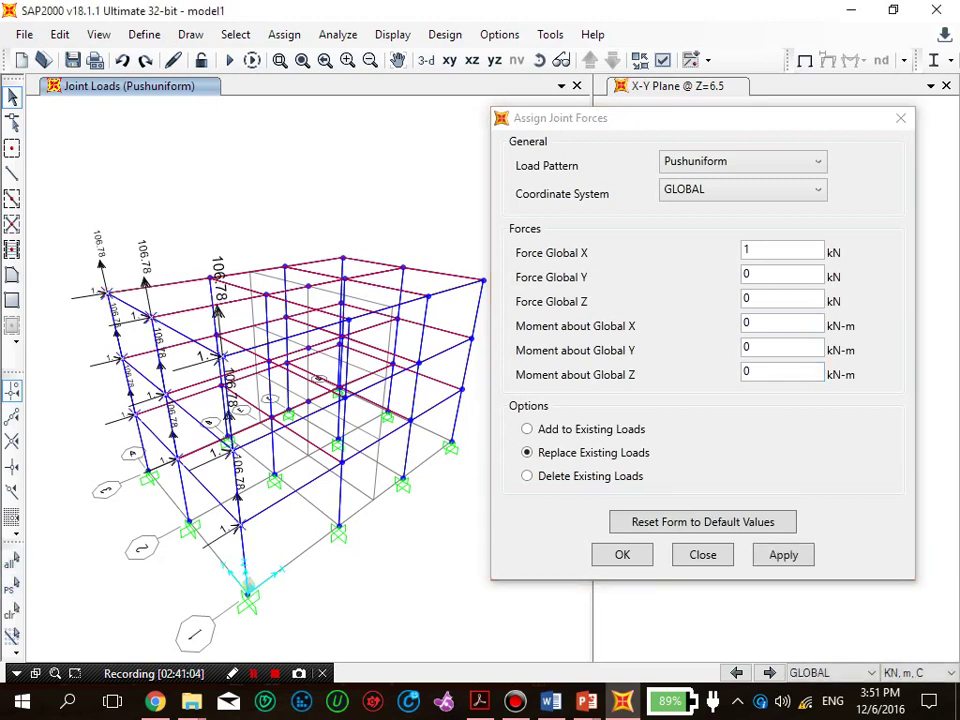
click(783, 554)
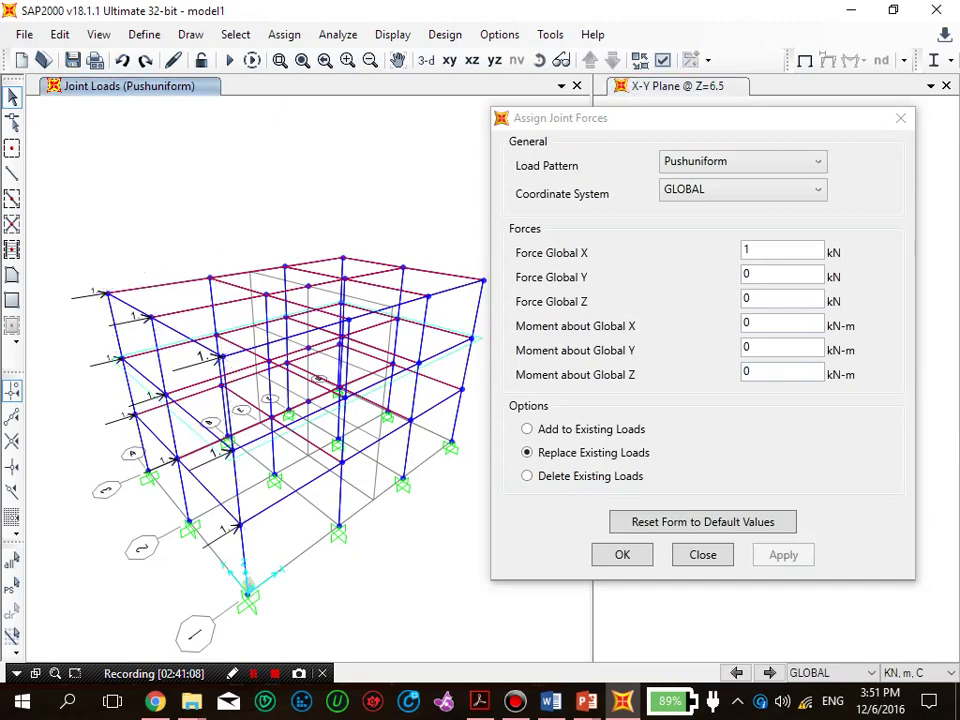
click(622, 554)
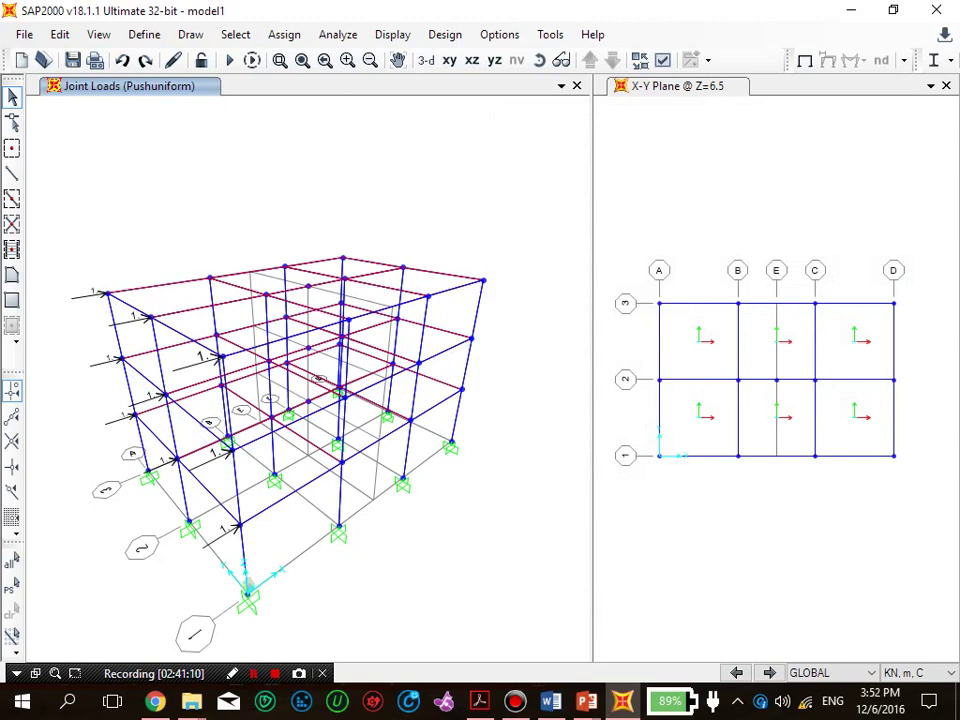
Step: Restore the smaller SAP2000 window and switch to the PowerPoint slide on the pushover load shape
click(893, 10)
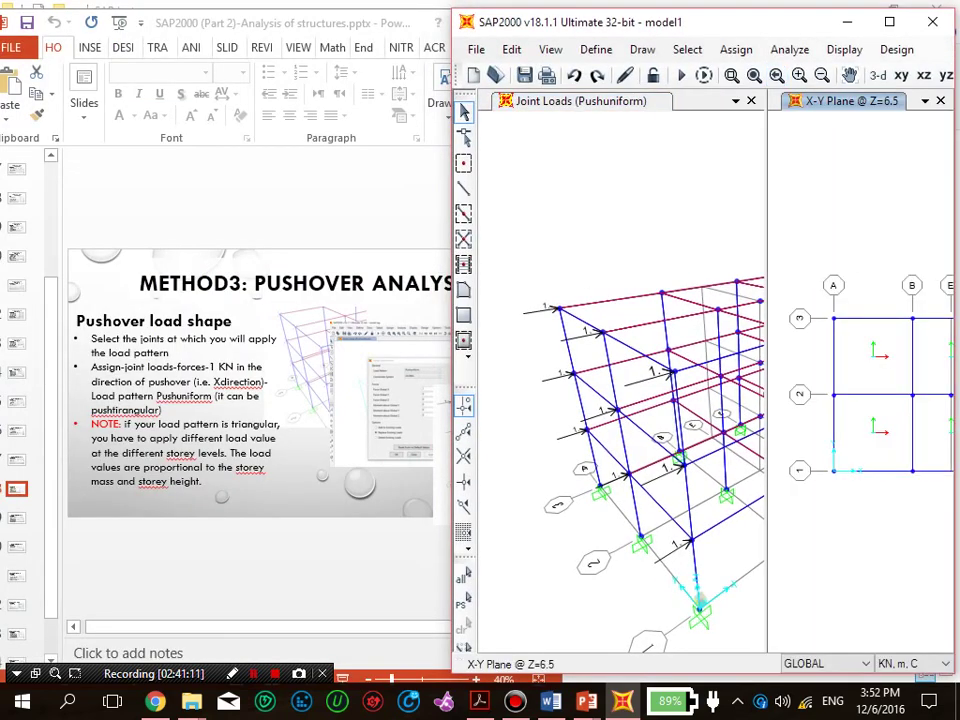
key(alt+Tab)
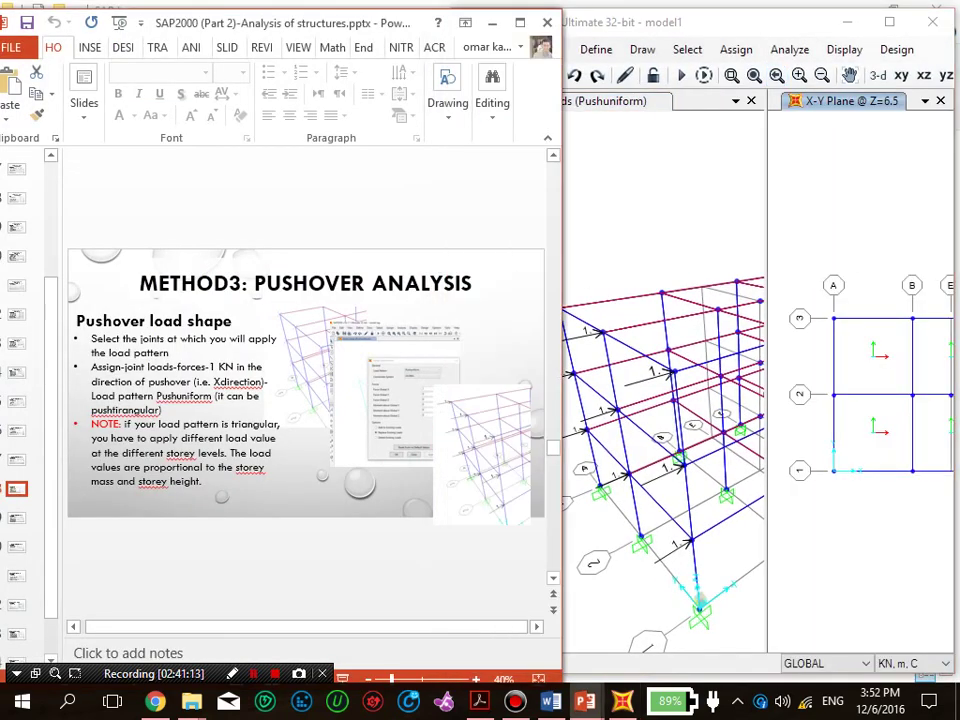